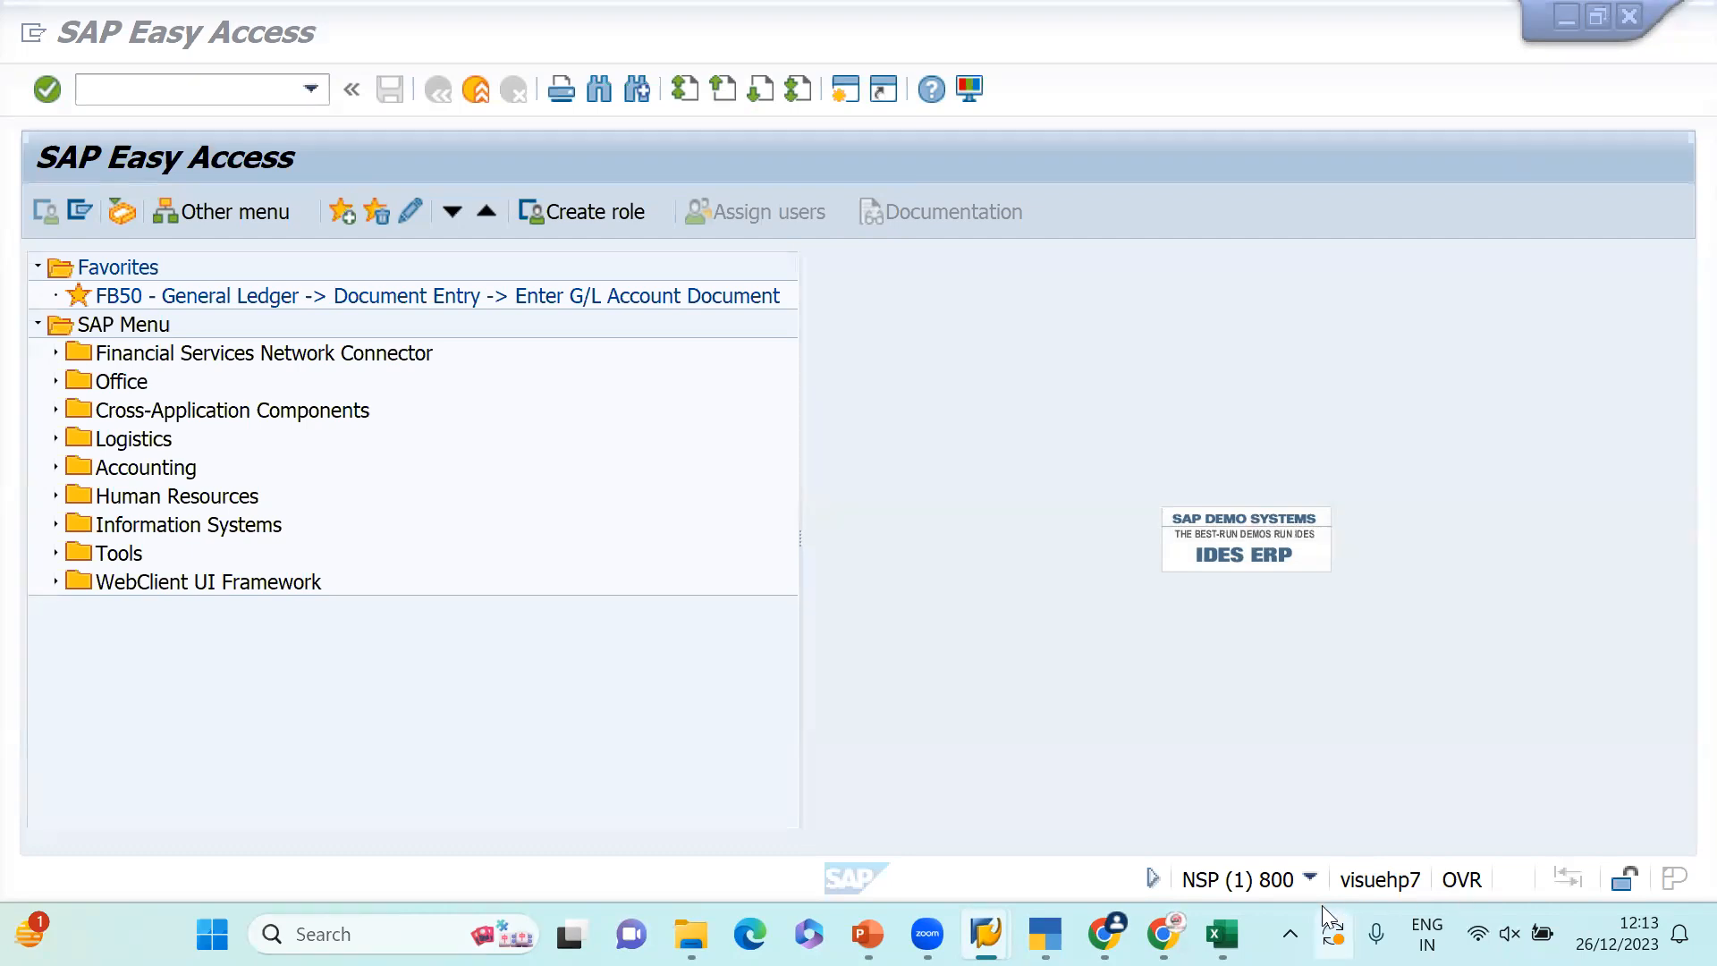
- Switch to the blank Excel workbook and enter the debit line "Salary a/c.......................Dr" in cell C4
click(1419, 783)
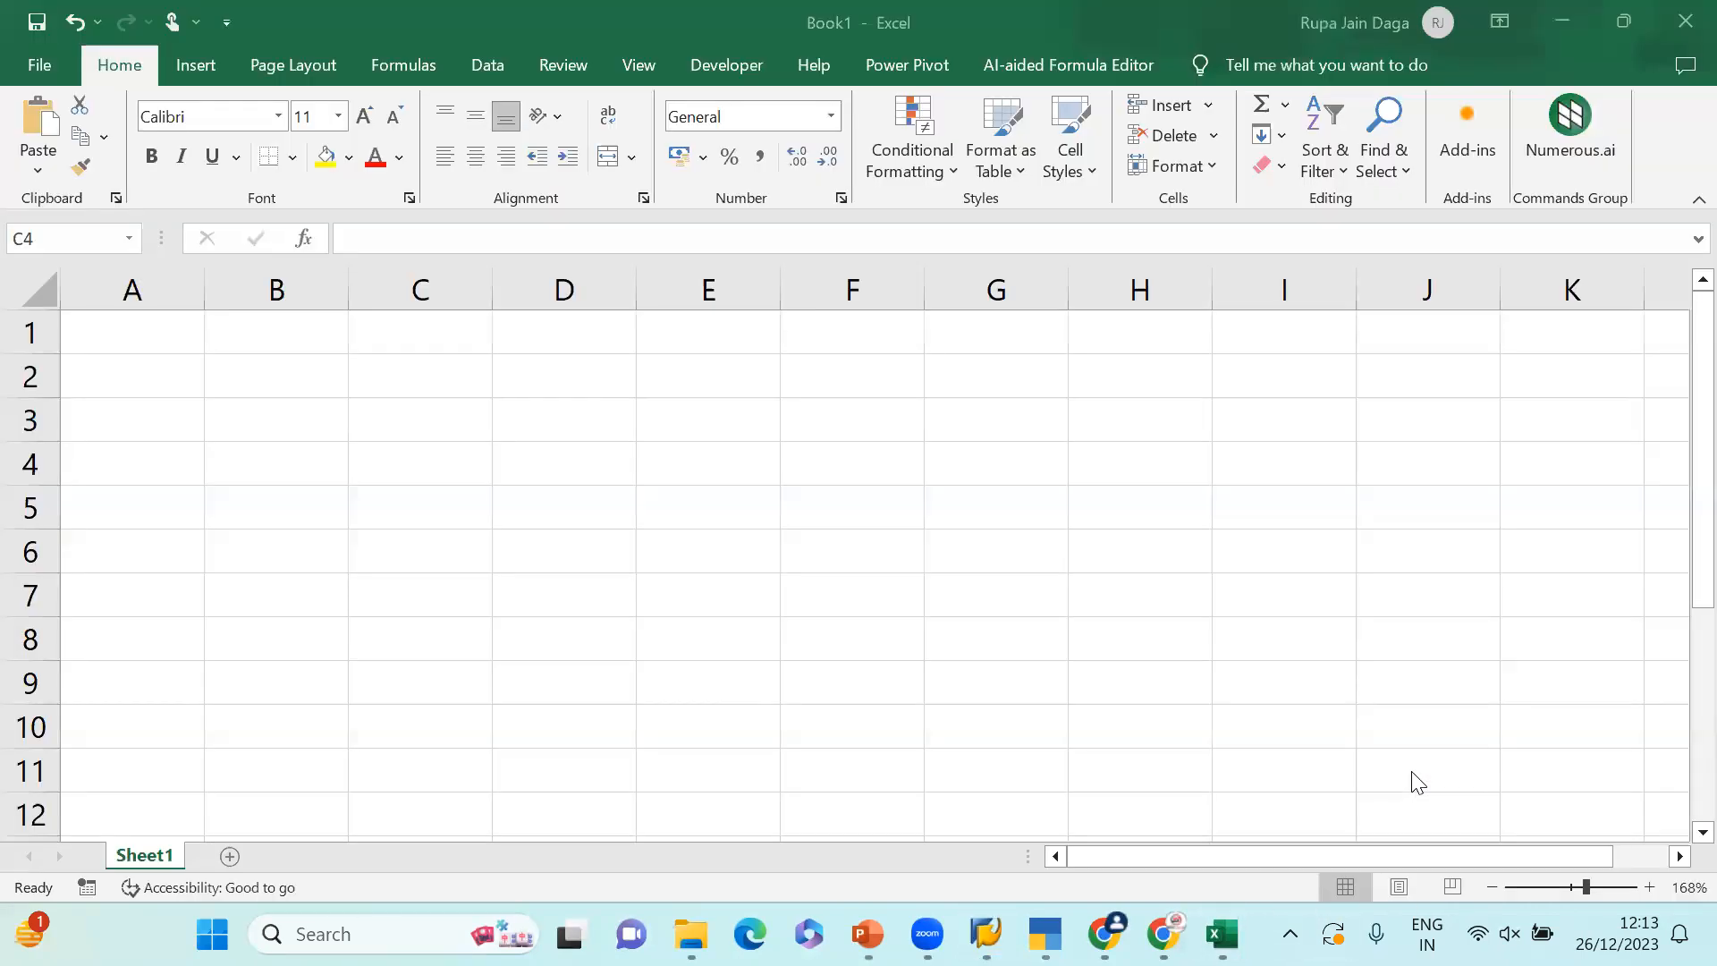
key(Caps_Lock)
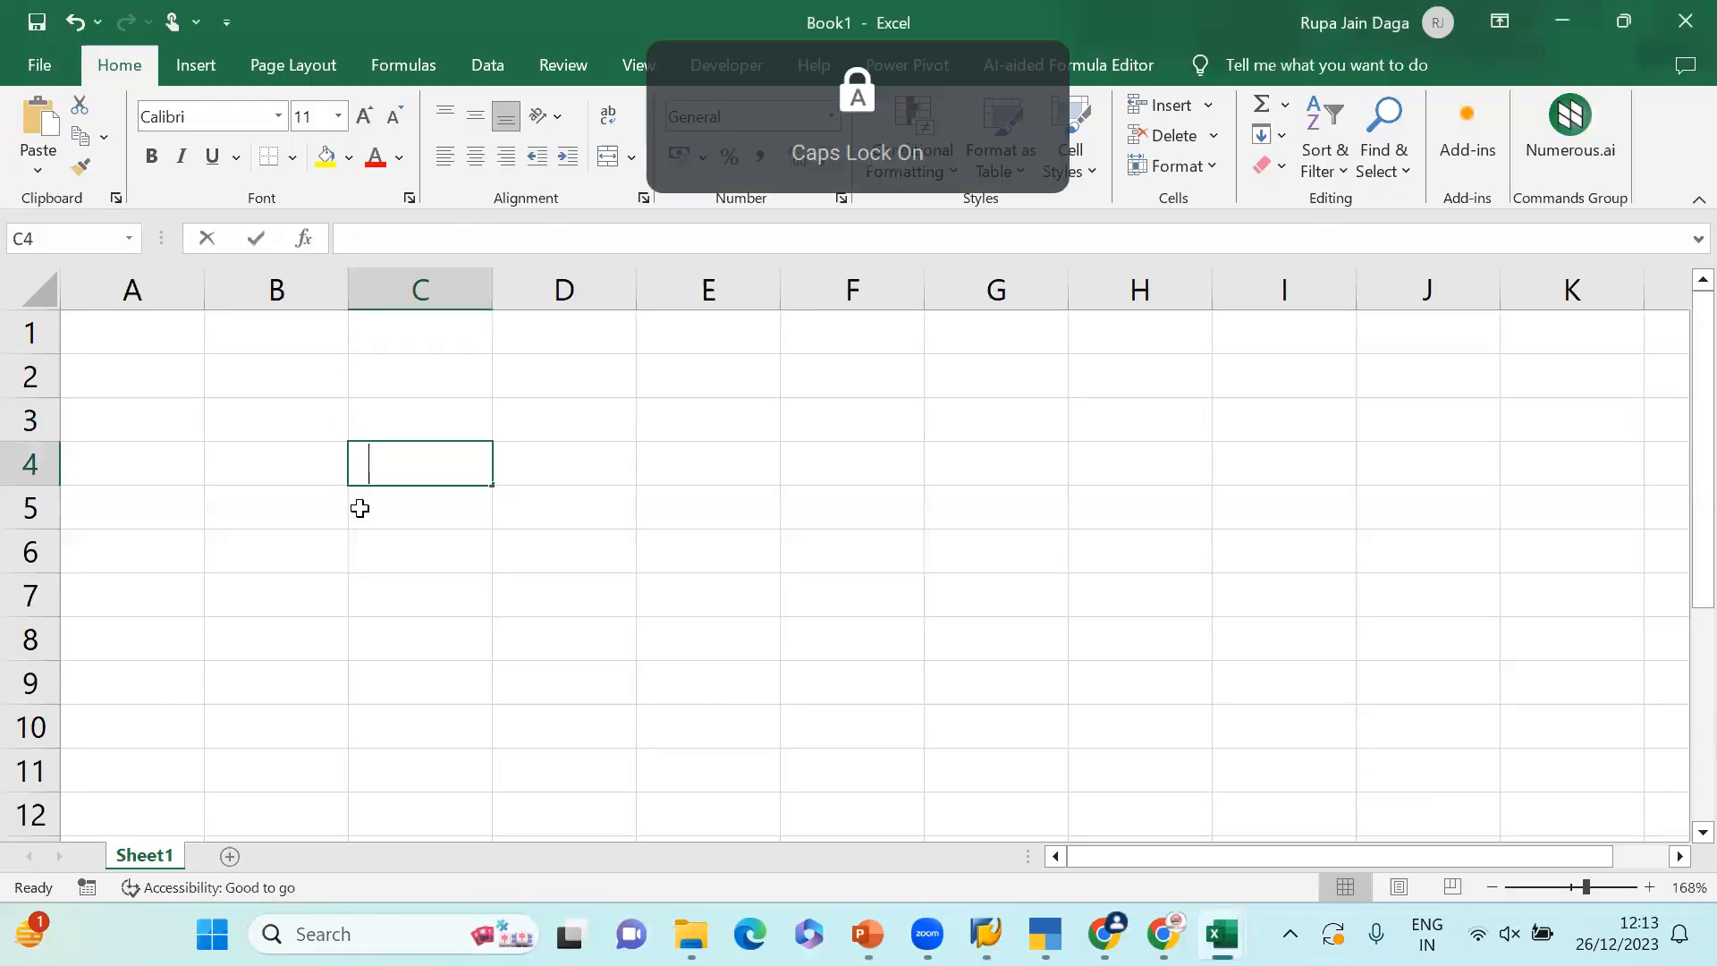
text(S)
key(Caps_Lock)
text(alar)
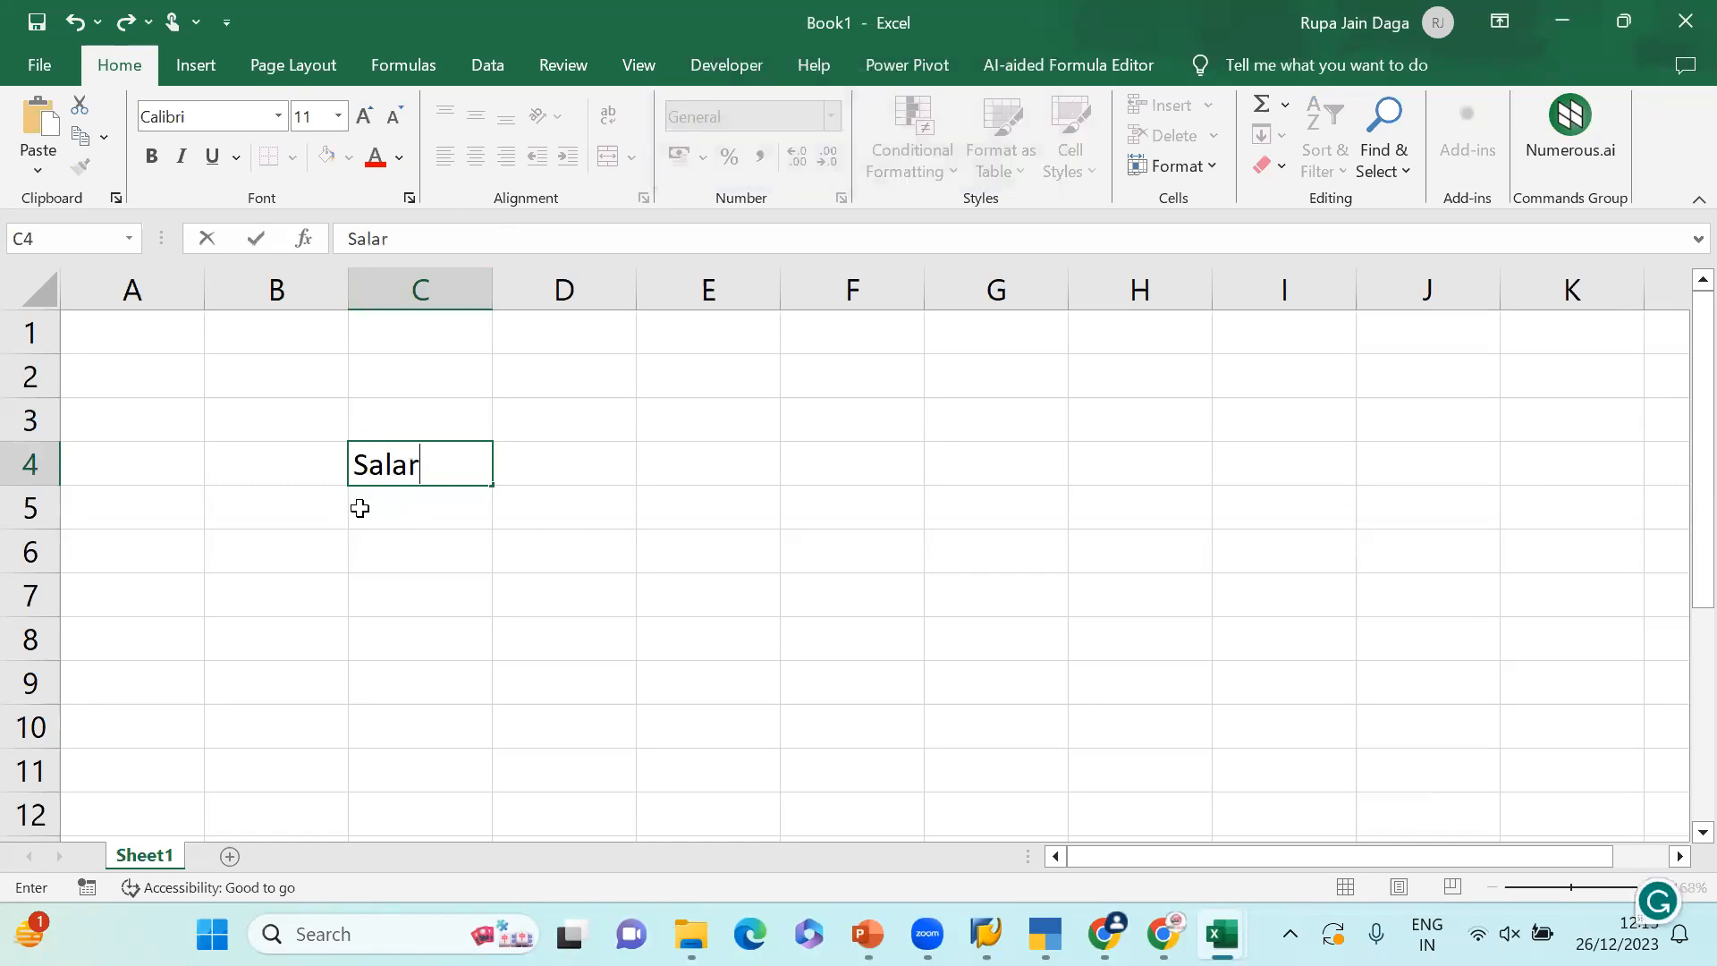
text(y a/c.......................)
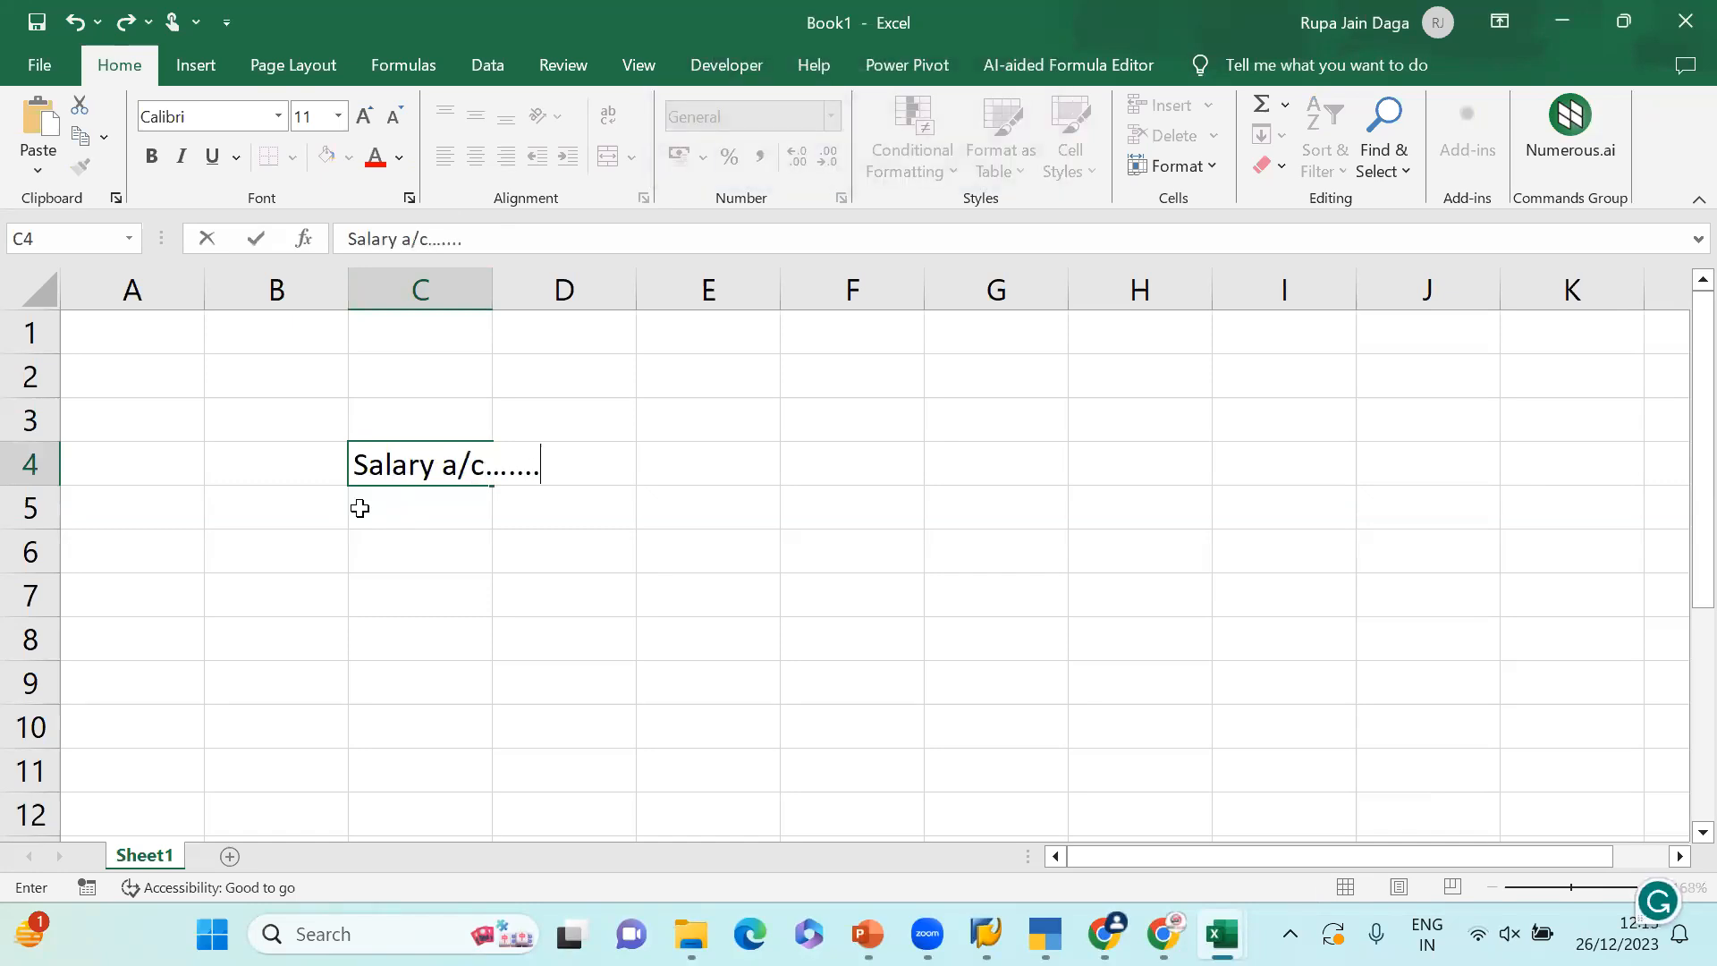
key(Caps_Lock)
text(D)
key(Caps_Lock)
text(r)
key(Return)
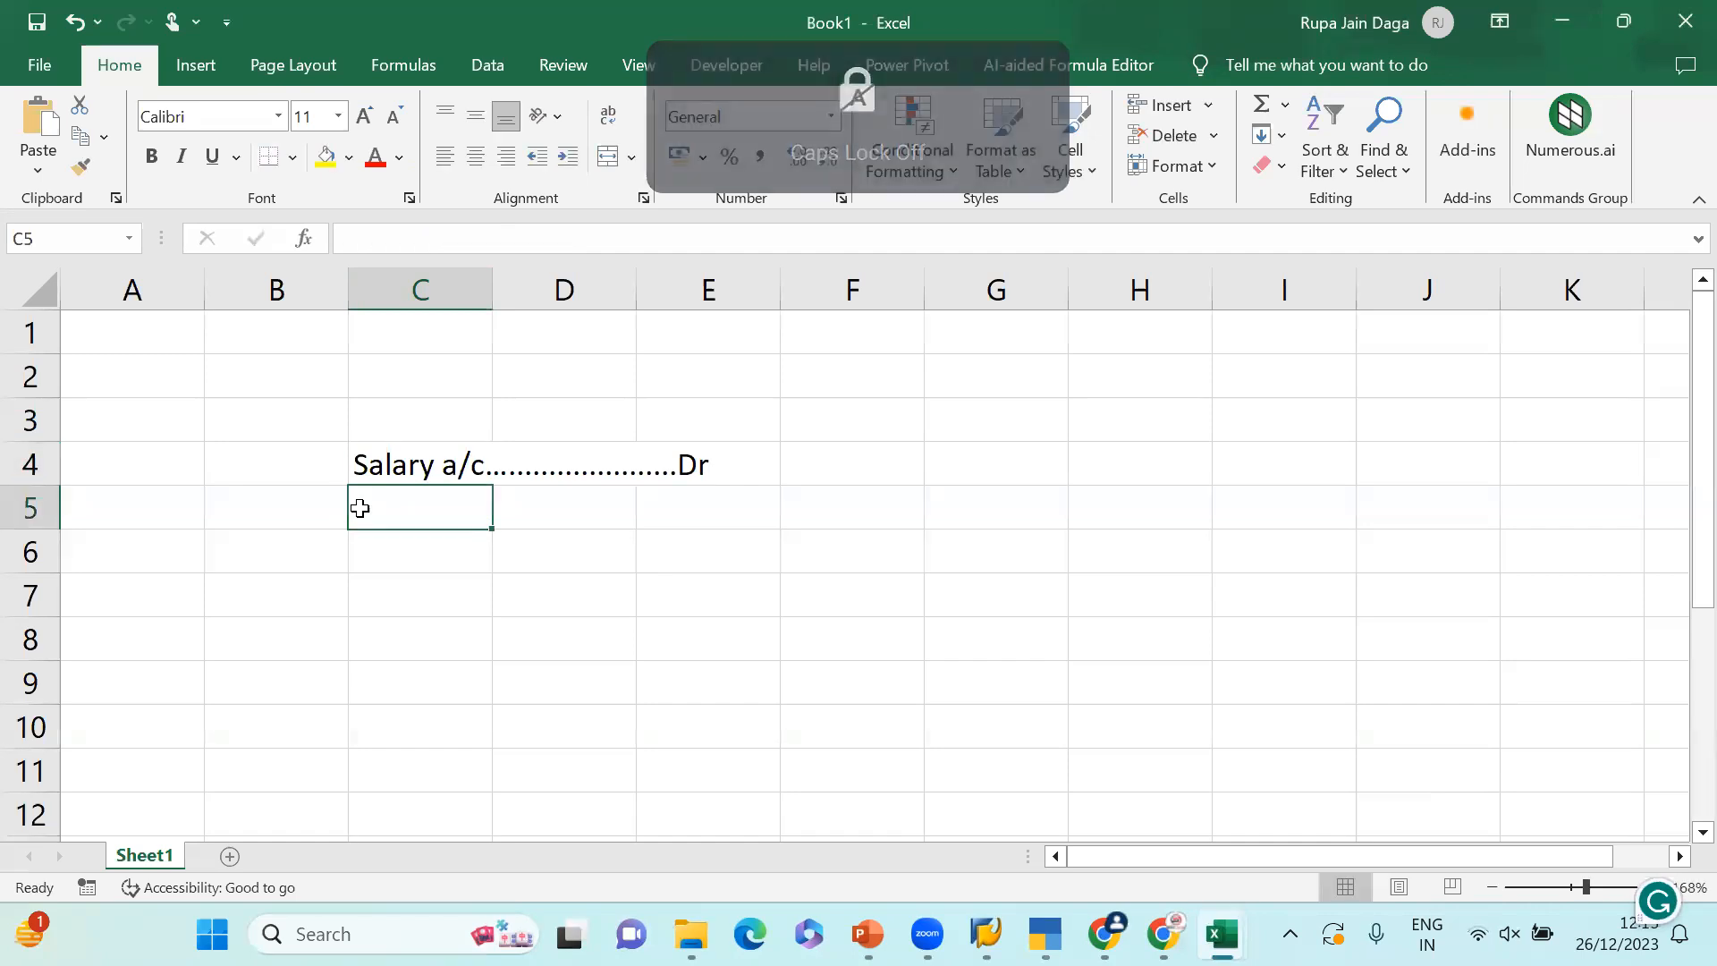
- Enter the second debit line "Rent a/c..........................DR" in cell C5
key(Caps_Lock)
text(R)
key(Caps_Lock)
text(ent )
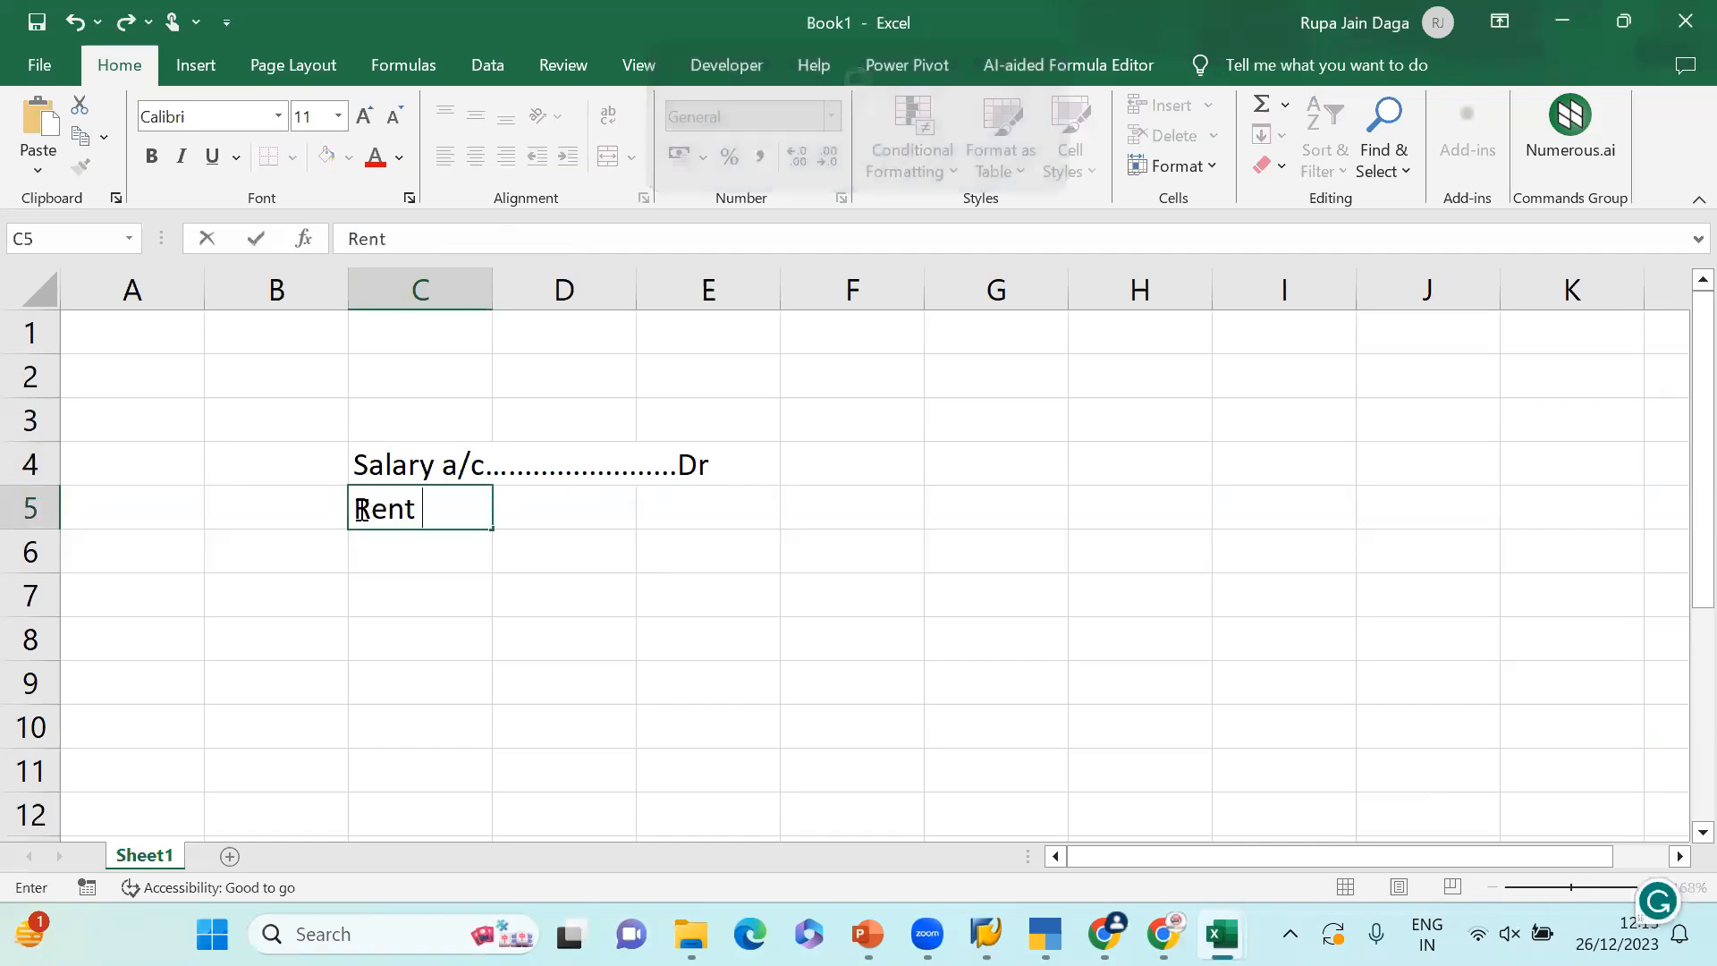
text(a/c..........................)
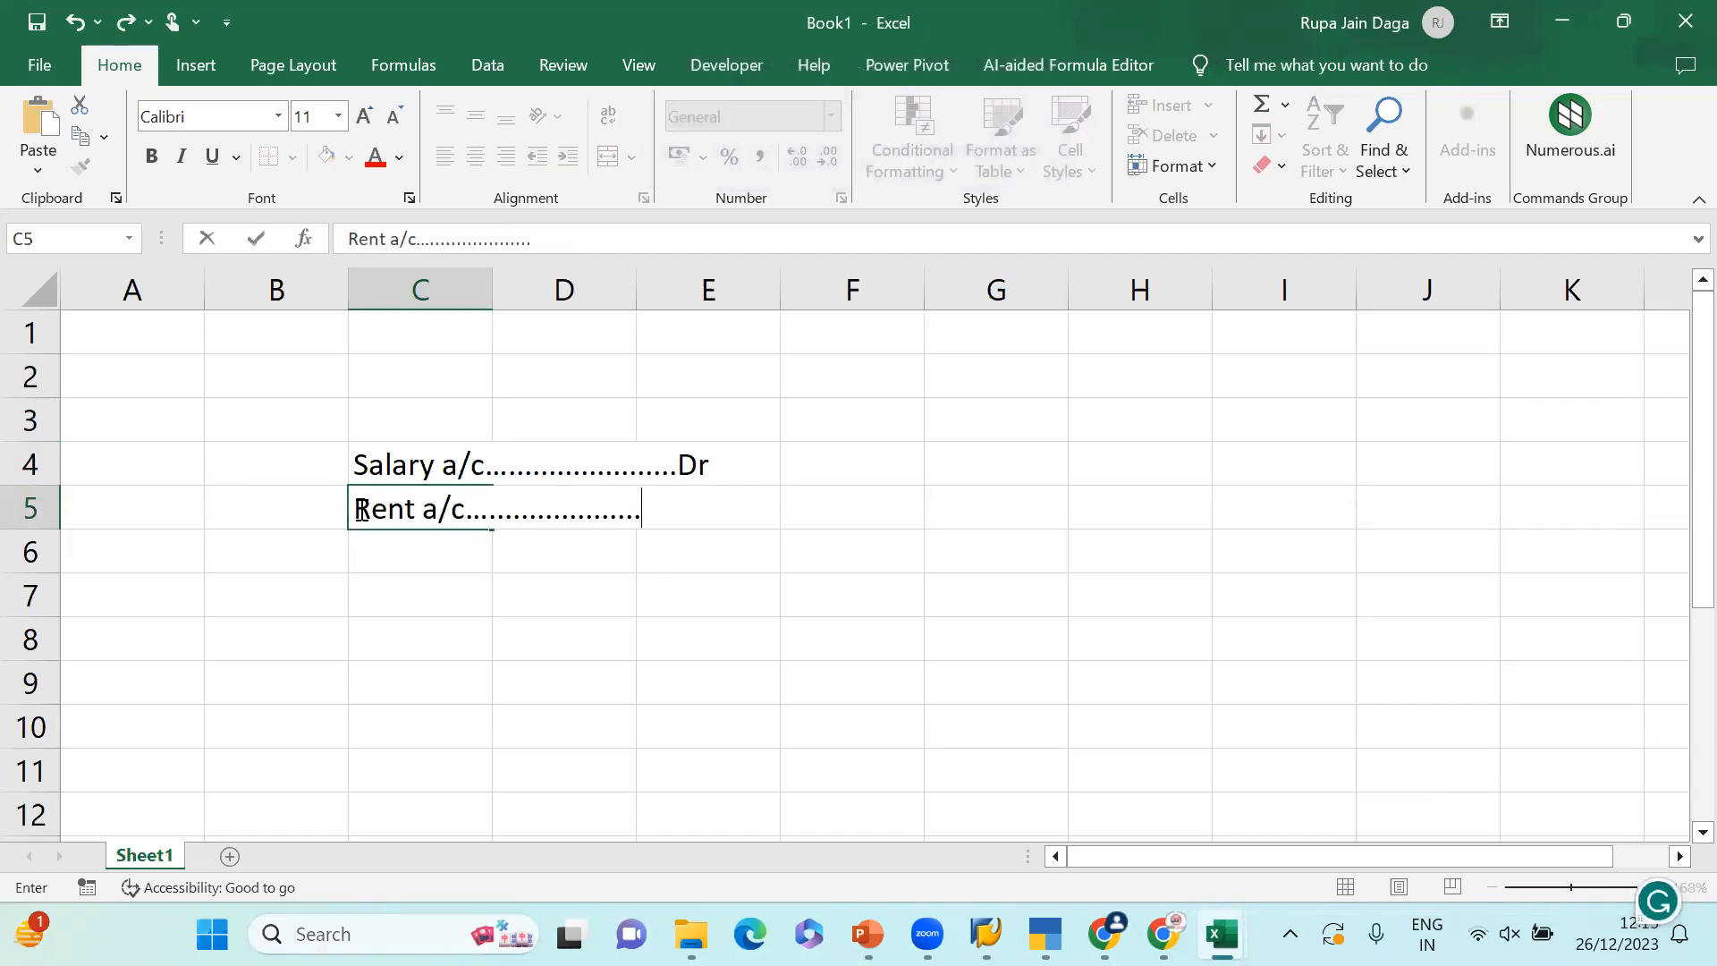
key(Caps_Lock)
text(DR)
key(Return)
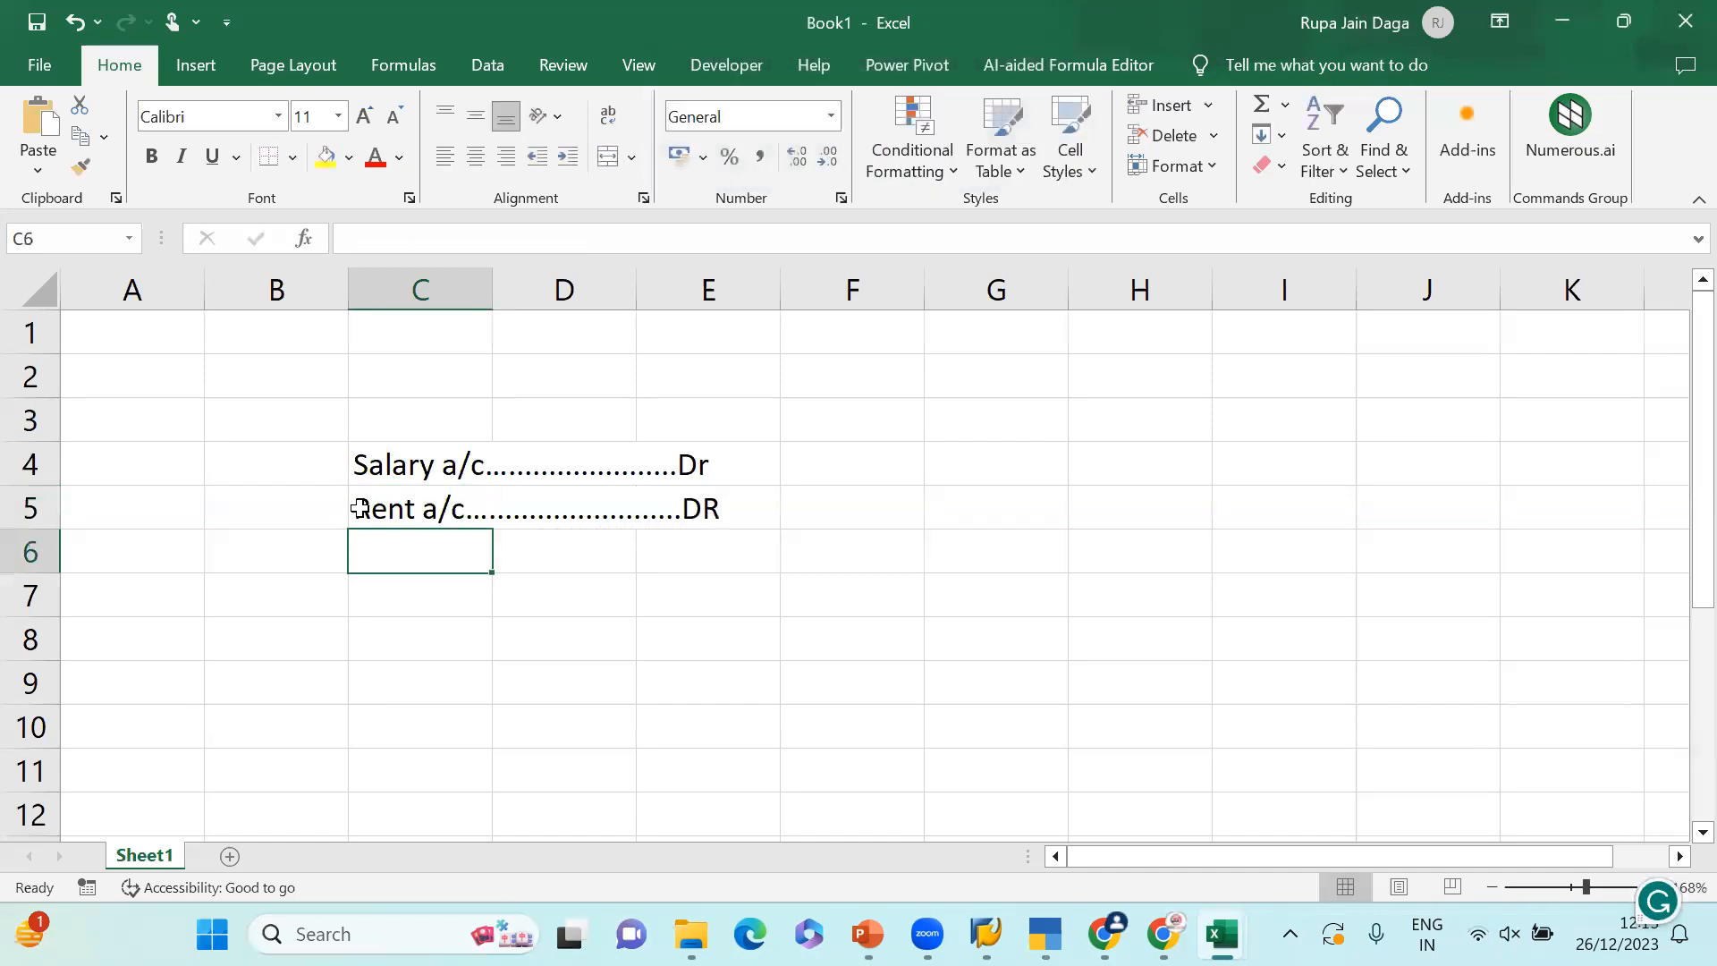
- Enter the credit line "To Outstanding Expenses" in cell D6, indented one column from the debit lines
key(Right)
key(Caps_Lock)
text(to)
key(BackSpace)
key(BackSpace)
key(Caps_Lock)
text(T)
key(Caps_Lock)
text(o)
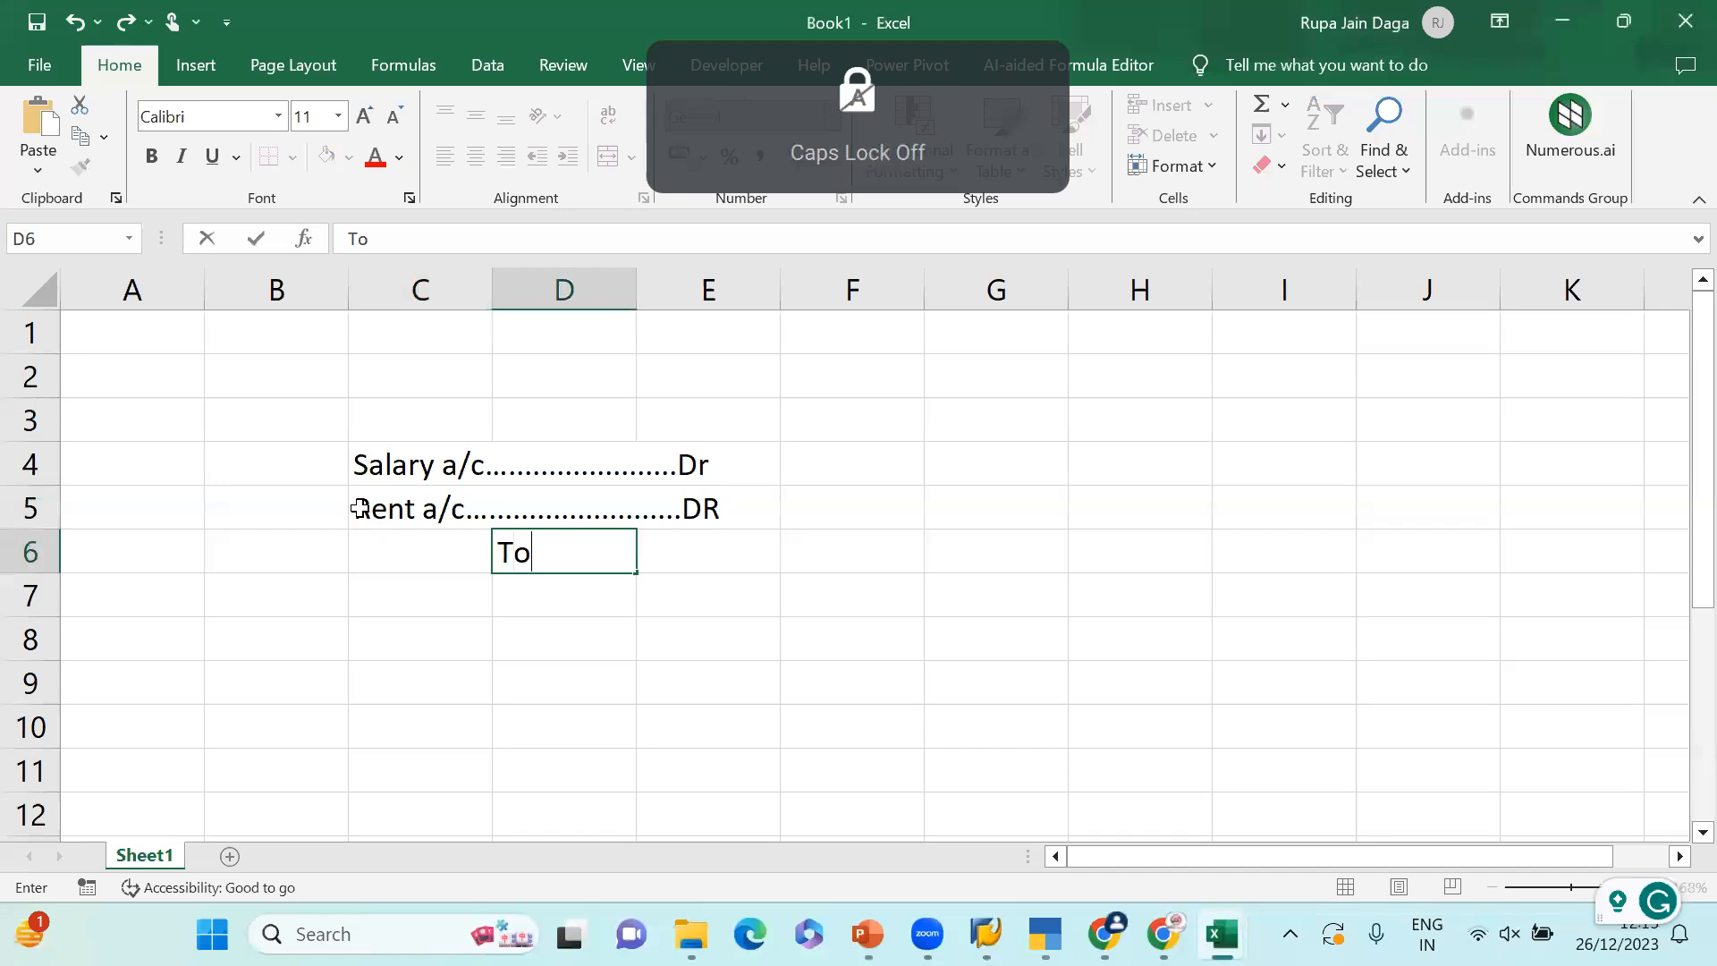
text( Outstanding)
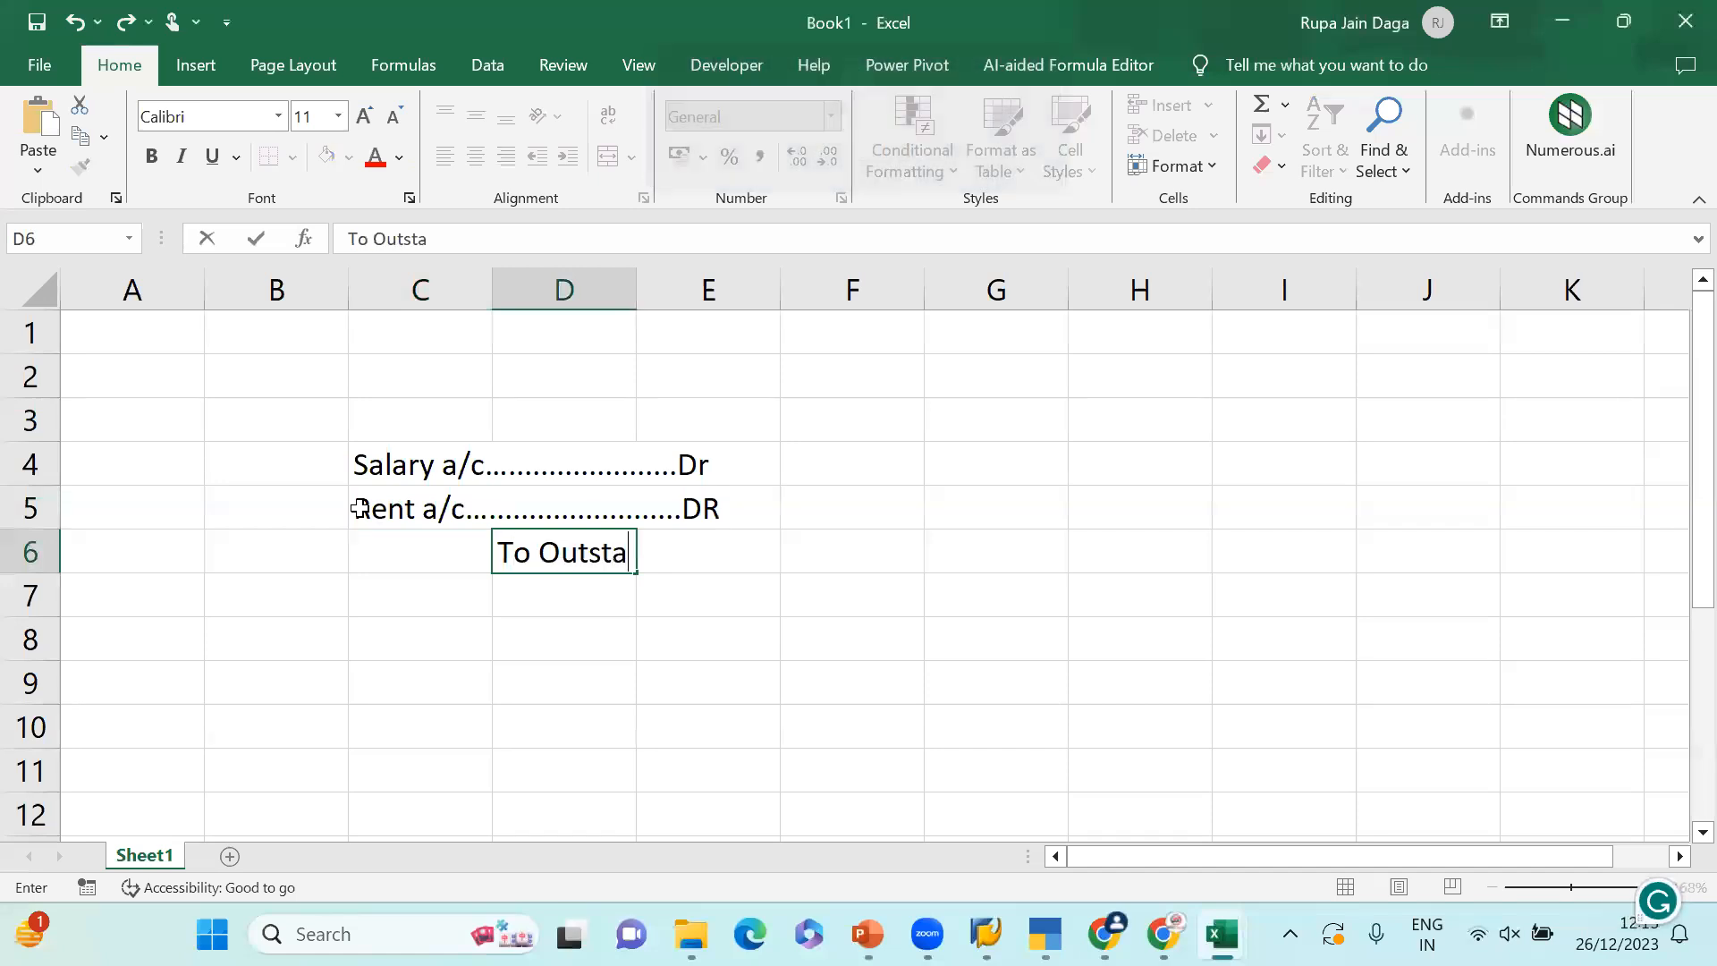
key(Caps_Lock)
text(E)
key(Caps_Lock)
text(xpenses)
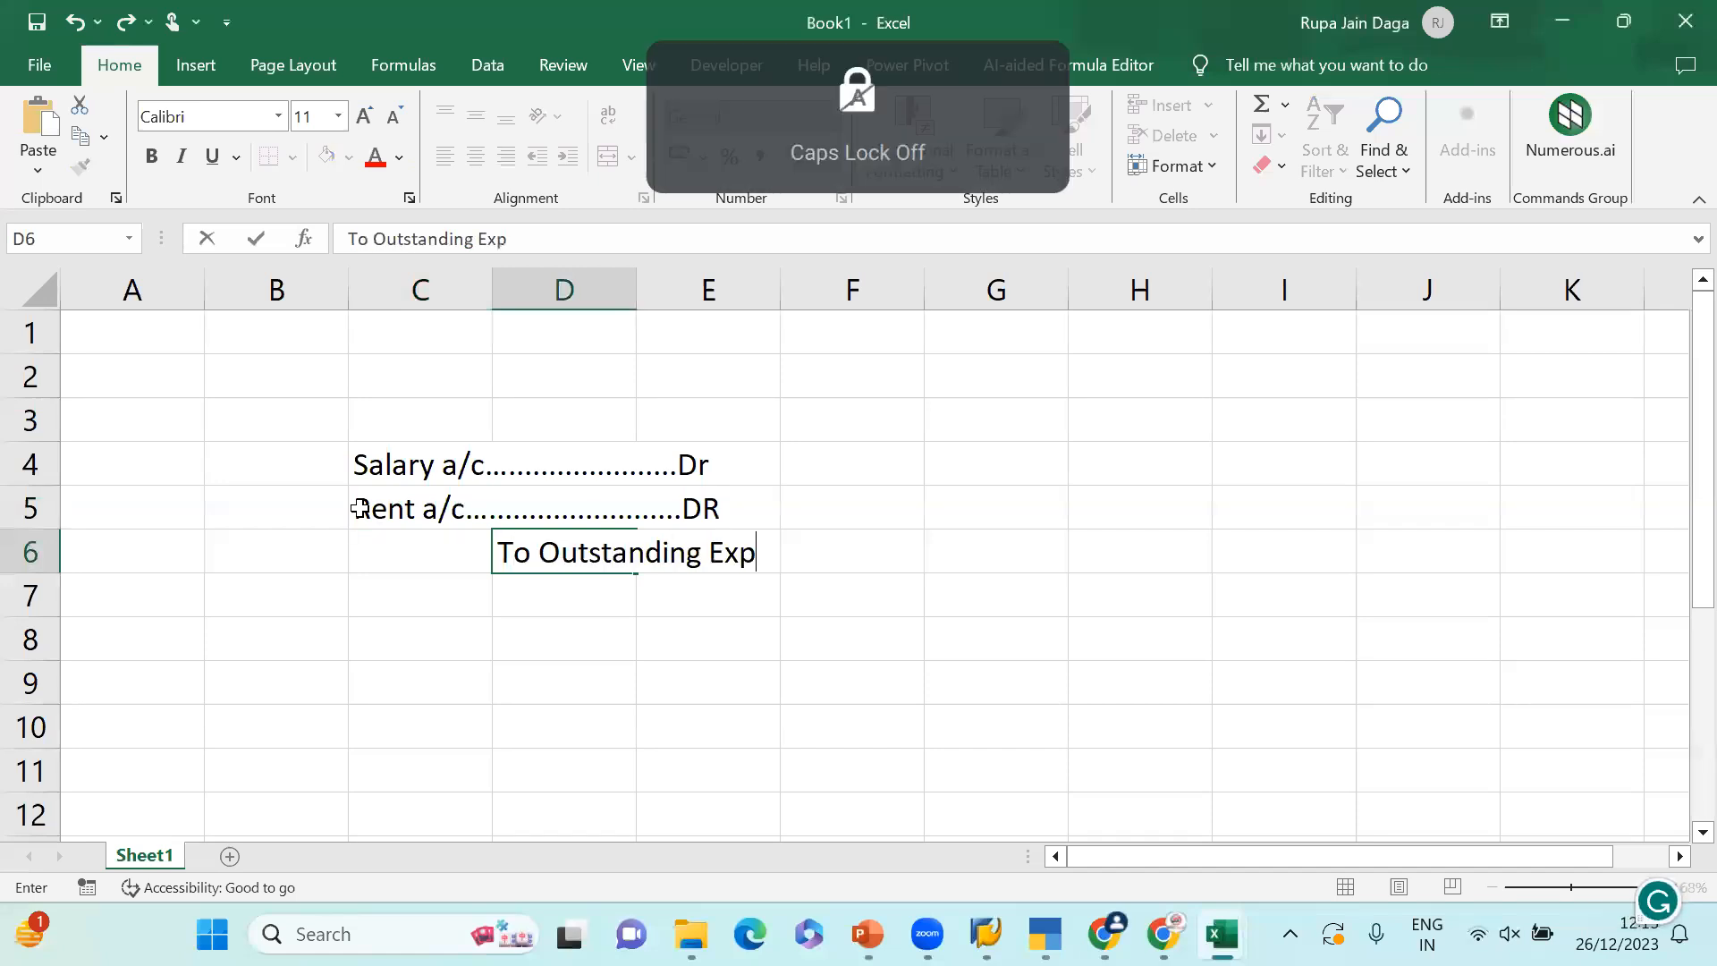
key(Return)
- Enter the amounts 500, 500 and 1000 in cells F4 to F6 and widen column E to fit the credit line
key(Up)
key(Up)
key(Up)
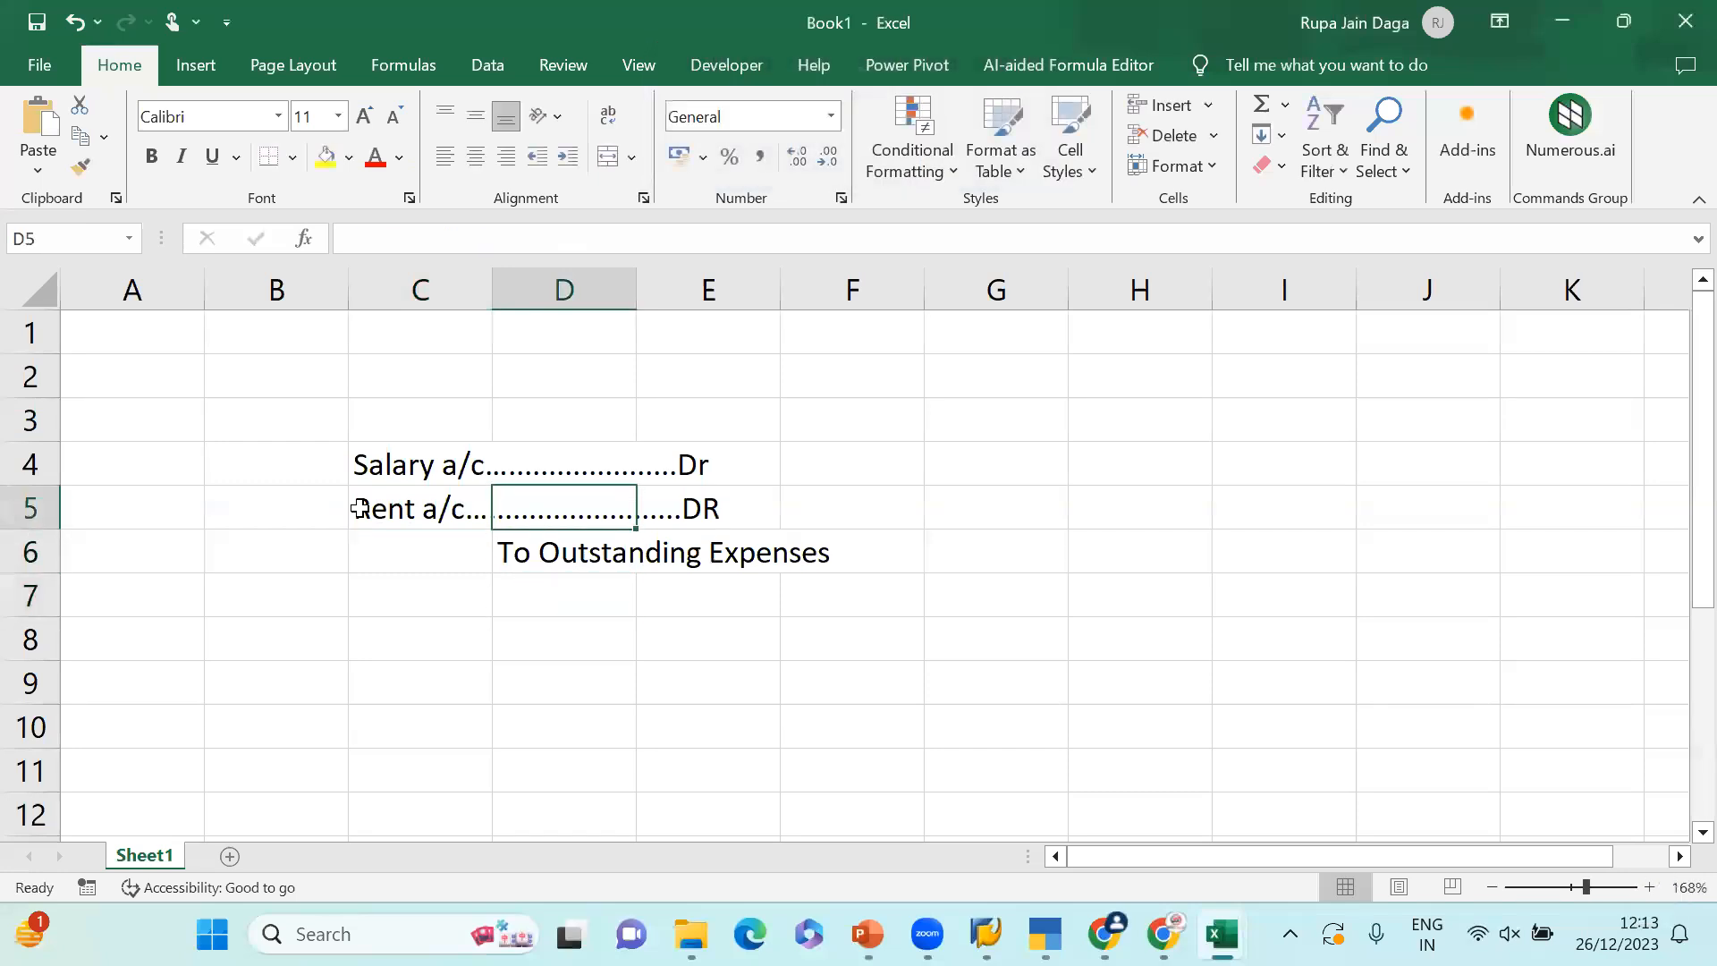
key(Right)
key(Right)
text(500)
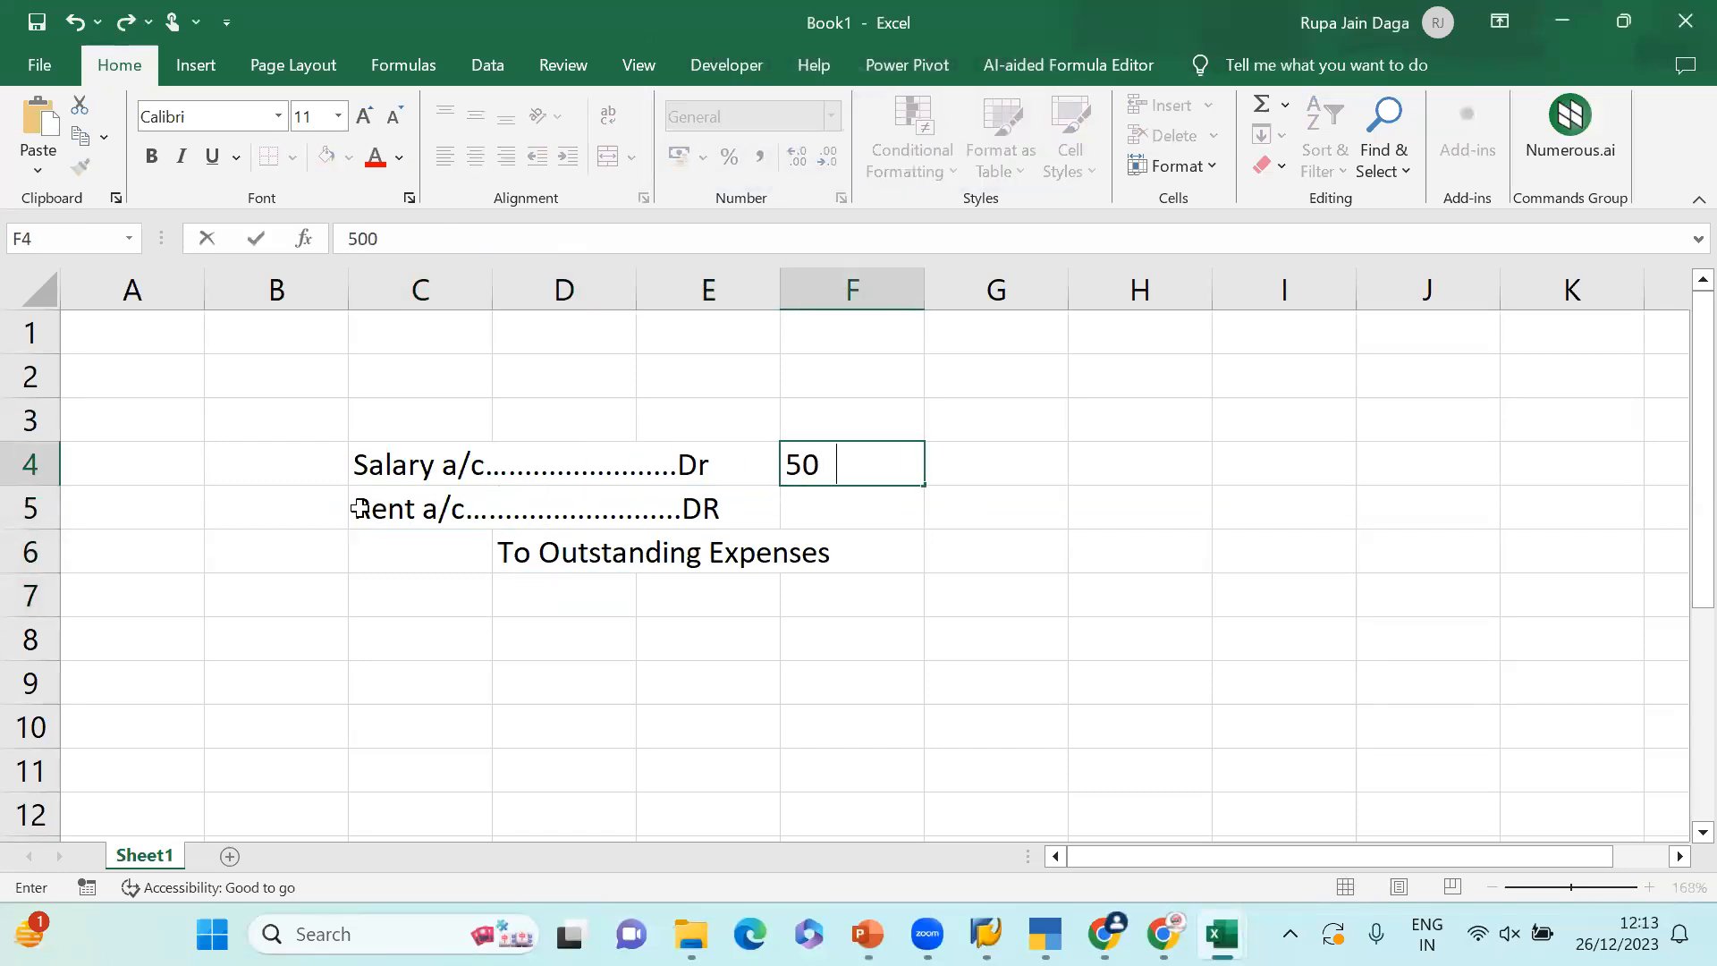
key(Return)
text(500)
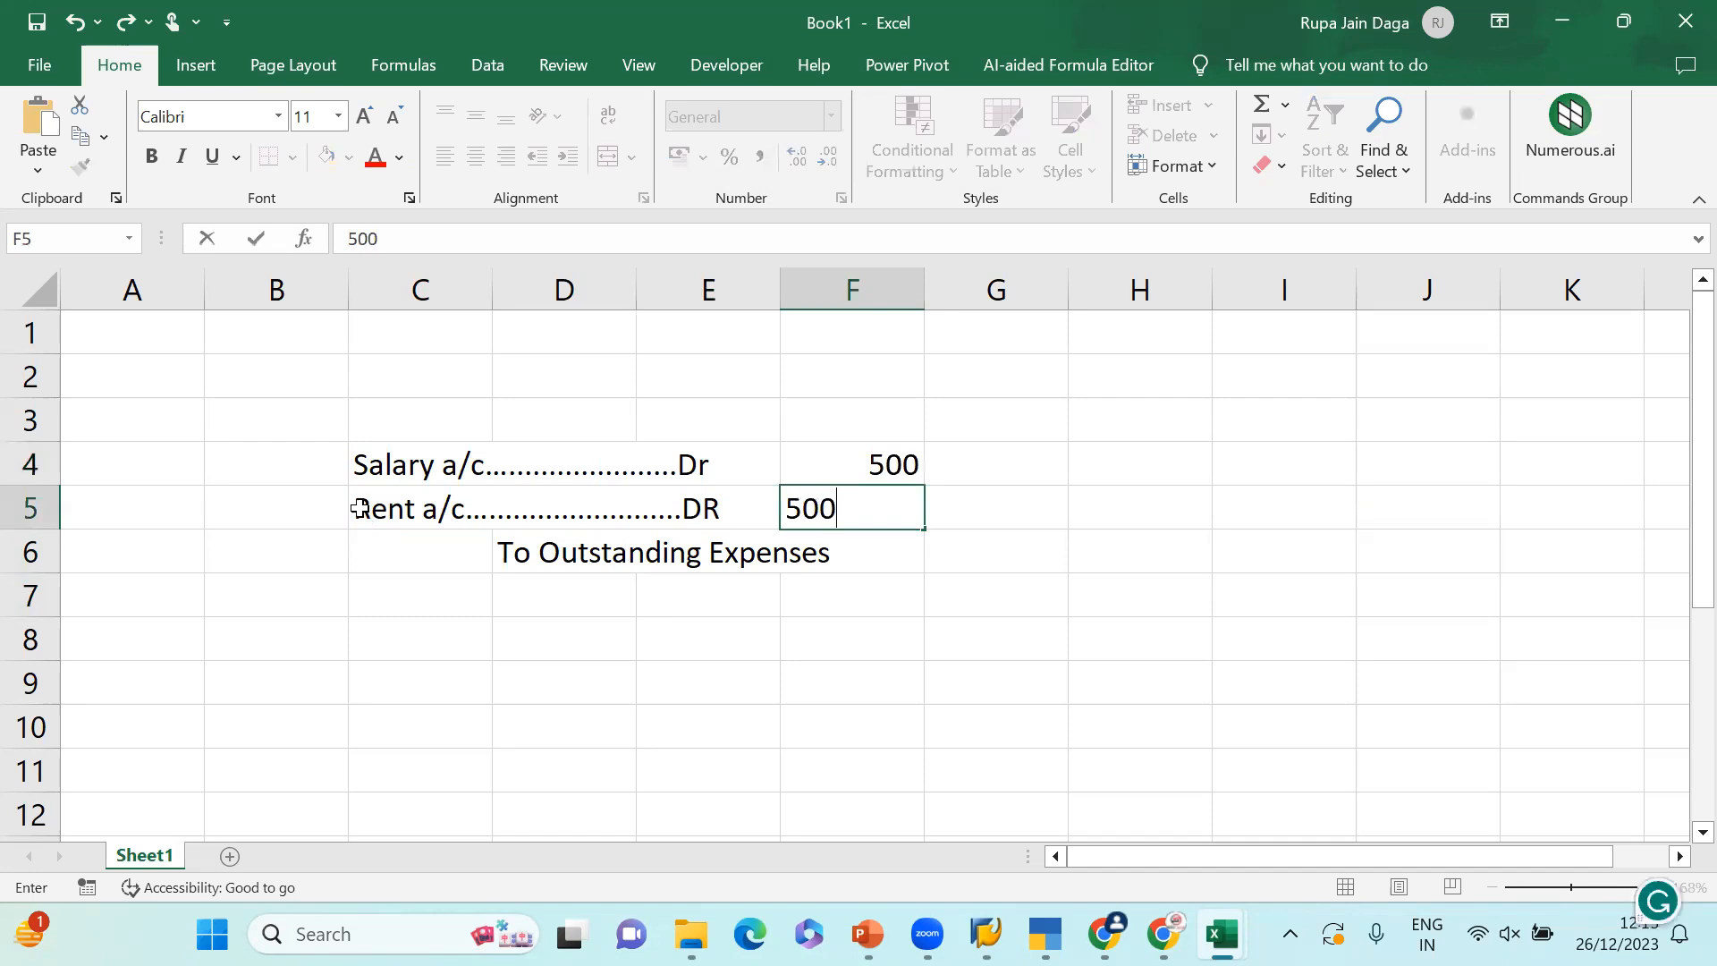
key(Return)
text(1000)
key(Return)
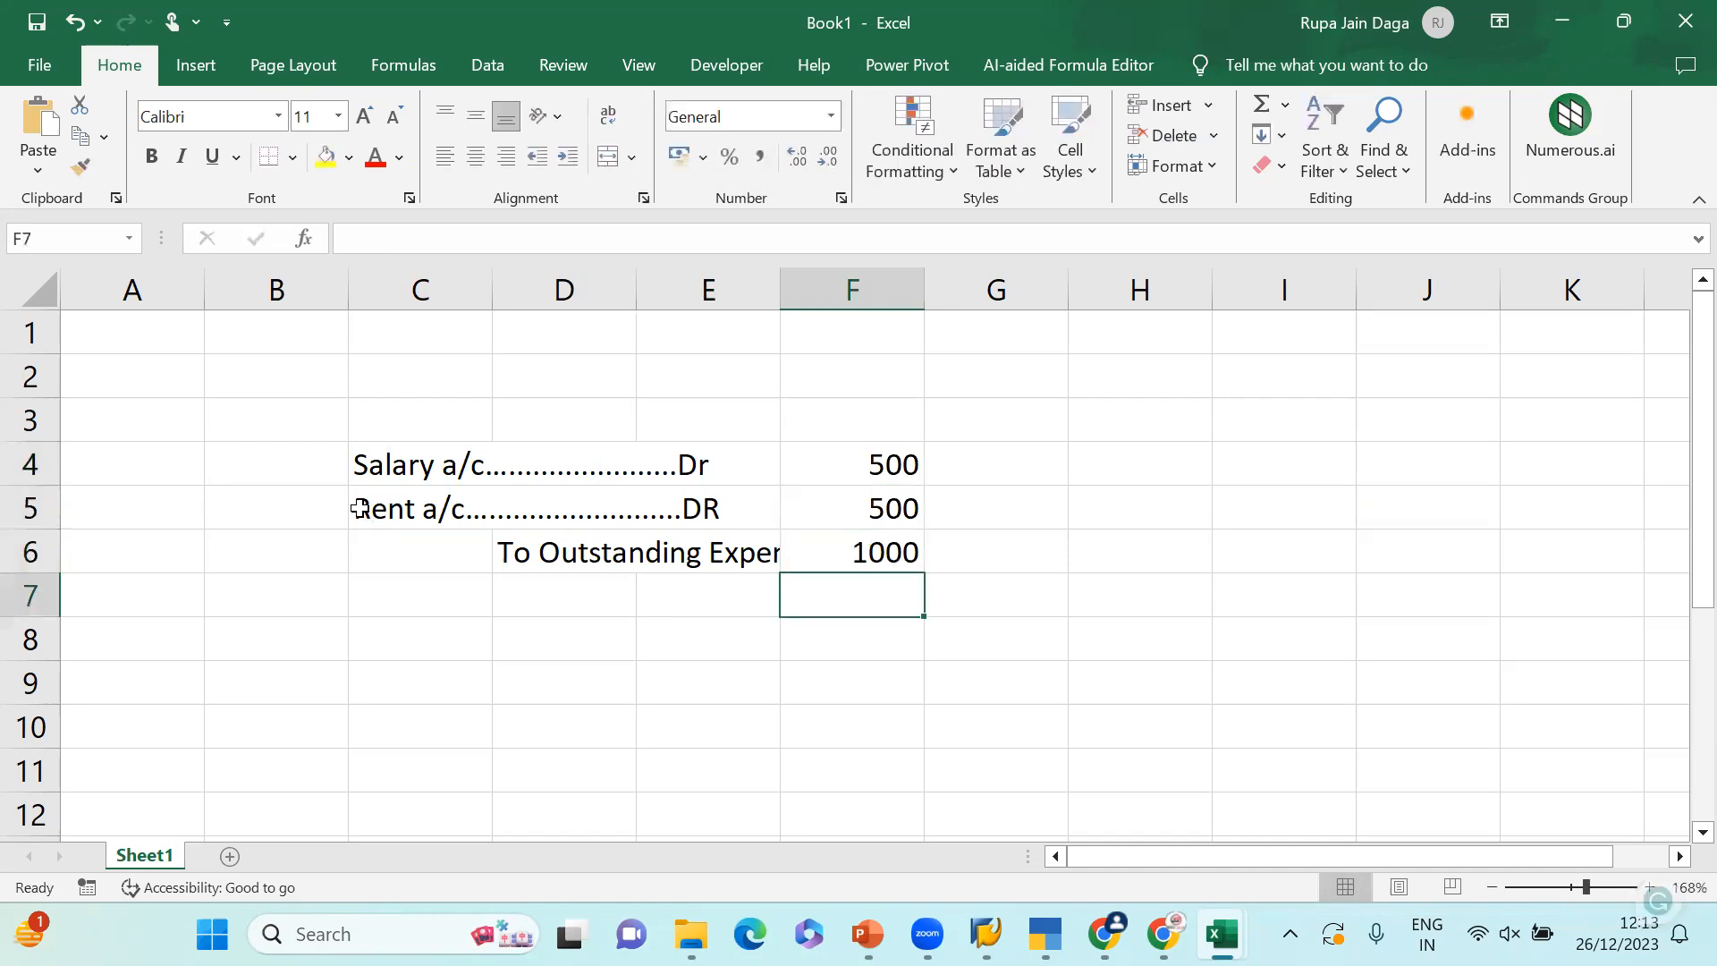
drag(776, 291, 963, 291)
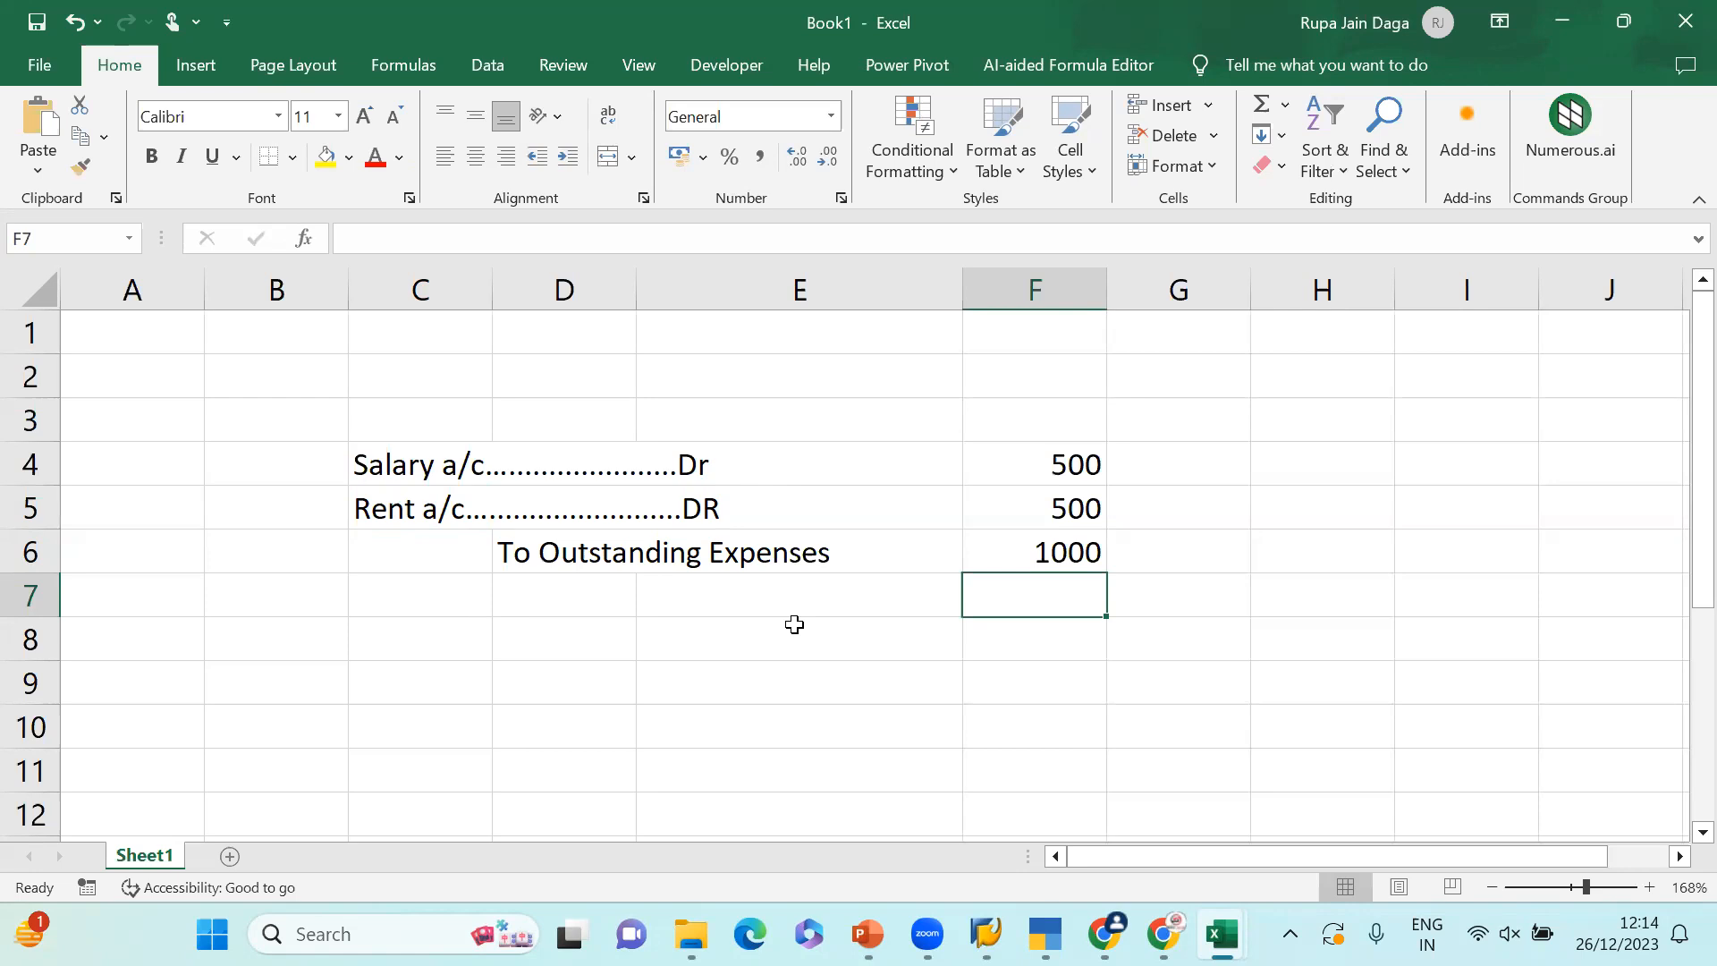
- Switch to SAP and start transaction FS00 for central G/L account maintenance
key(alt+Tab)
key(alt+Tab)
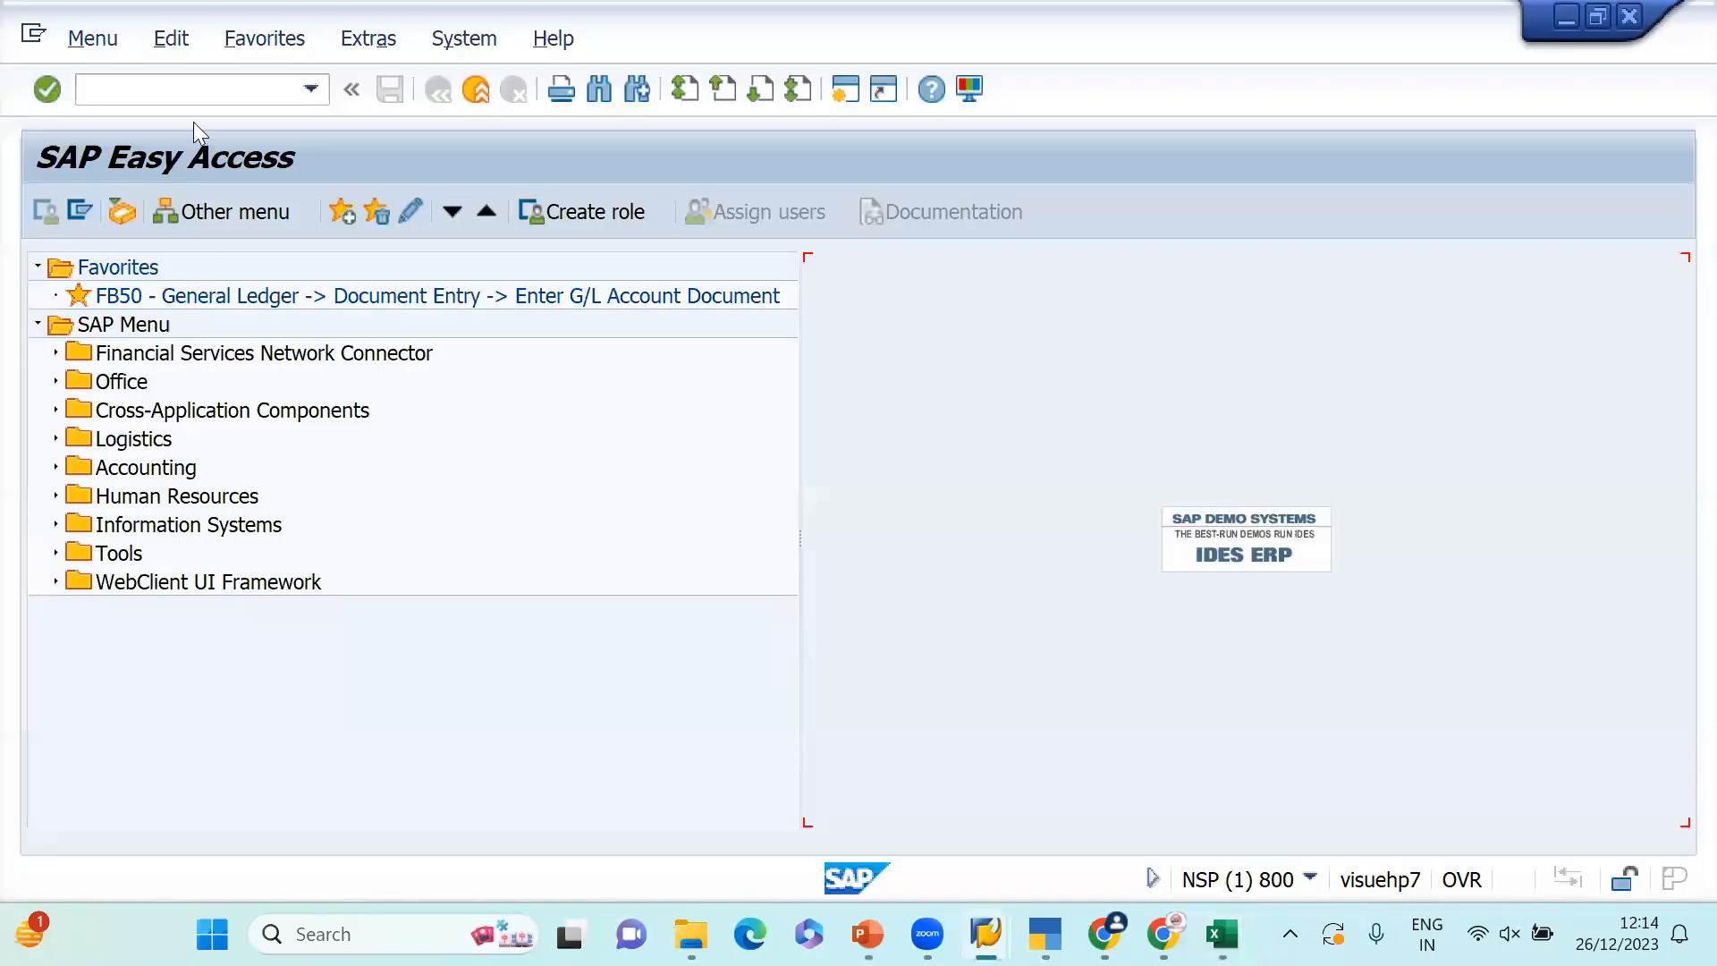
click(96, 91)
text(/nfs0)
key(BackSpace)
key(BackSpace)
key(BackSpace)
key(BackSpace)
key(BackSpace)
text(fs00\)
key(BackSpace)
key(Return)
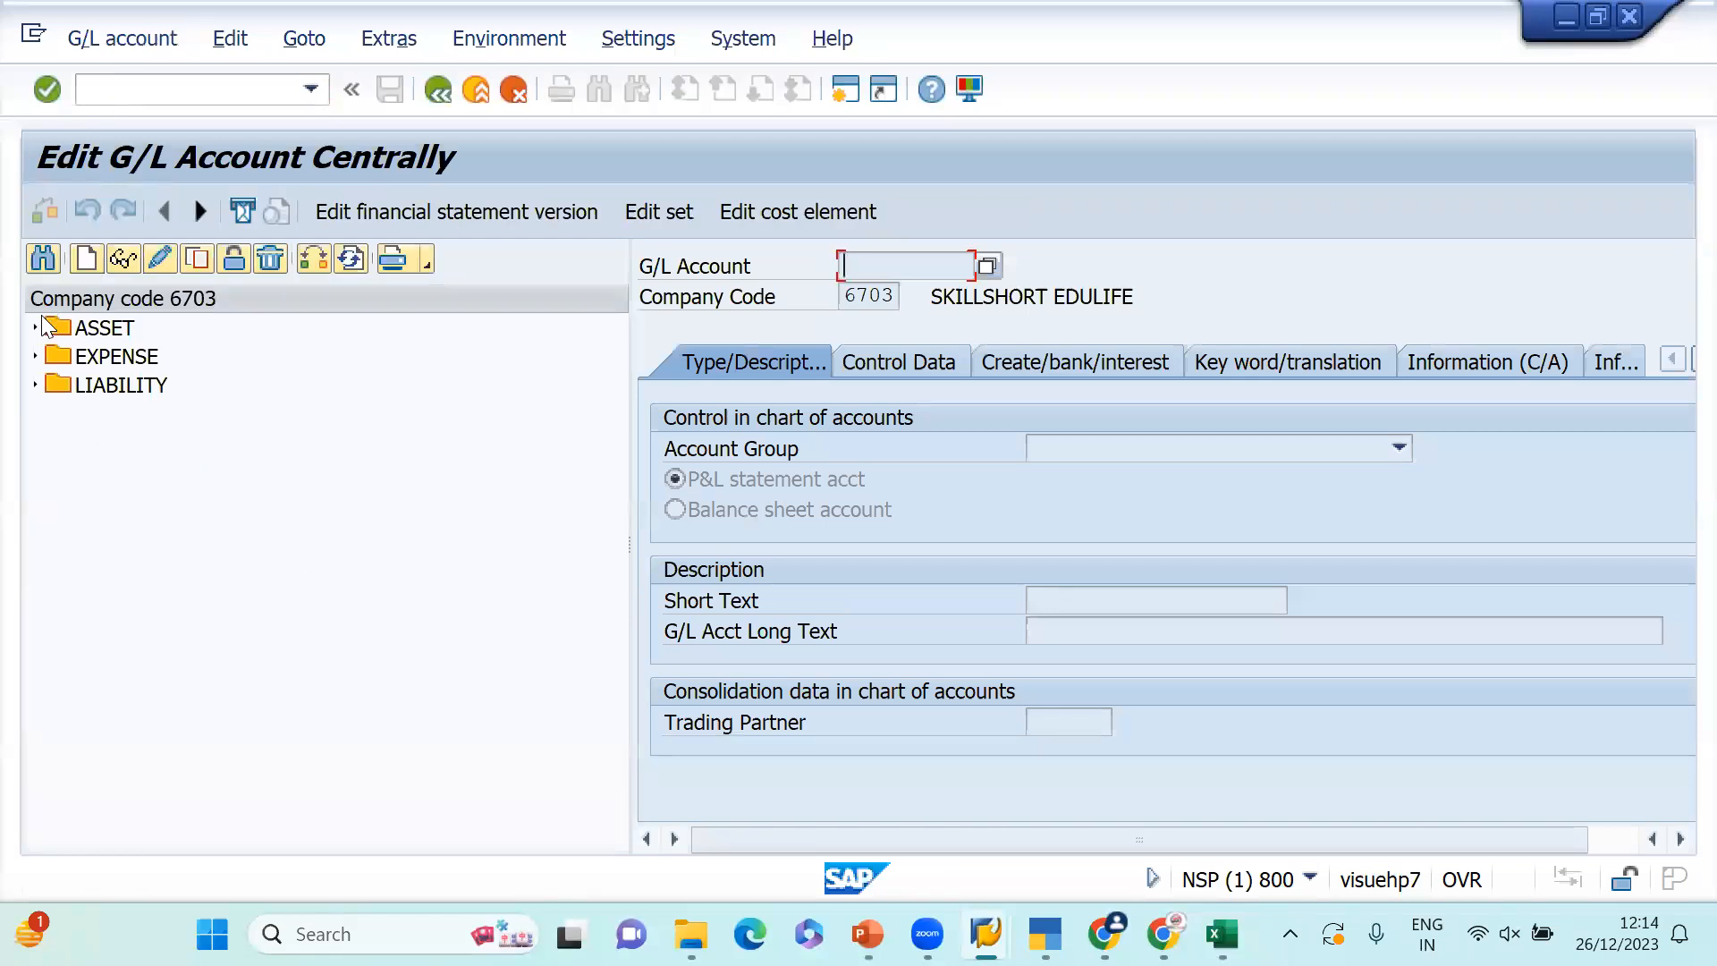
- Copy the salary account 3000 from the EXPENSE group to a new G/L account 3001 in company code 6703
click(34, 356)
click(195, 388)
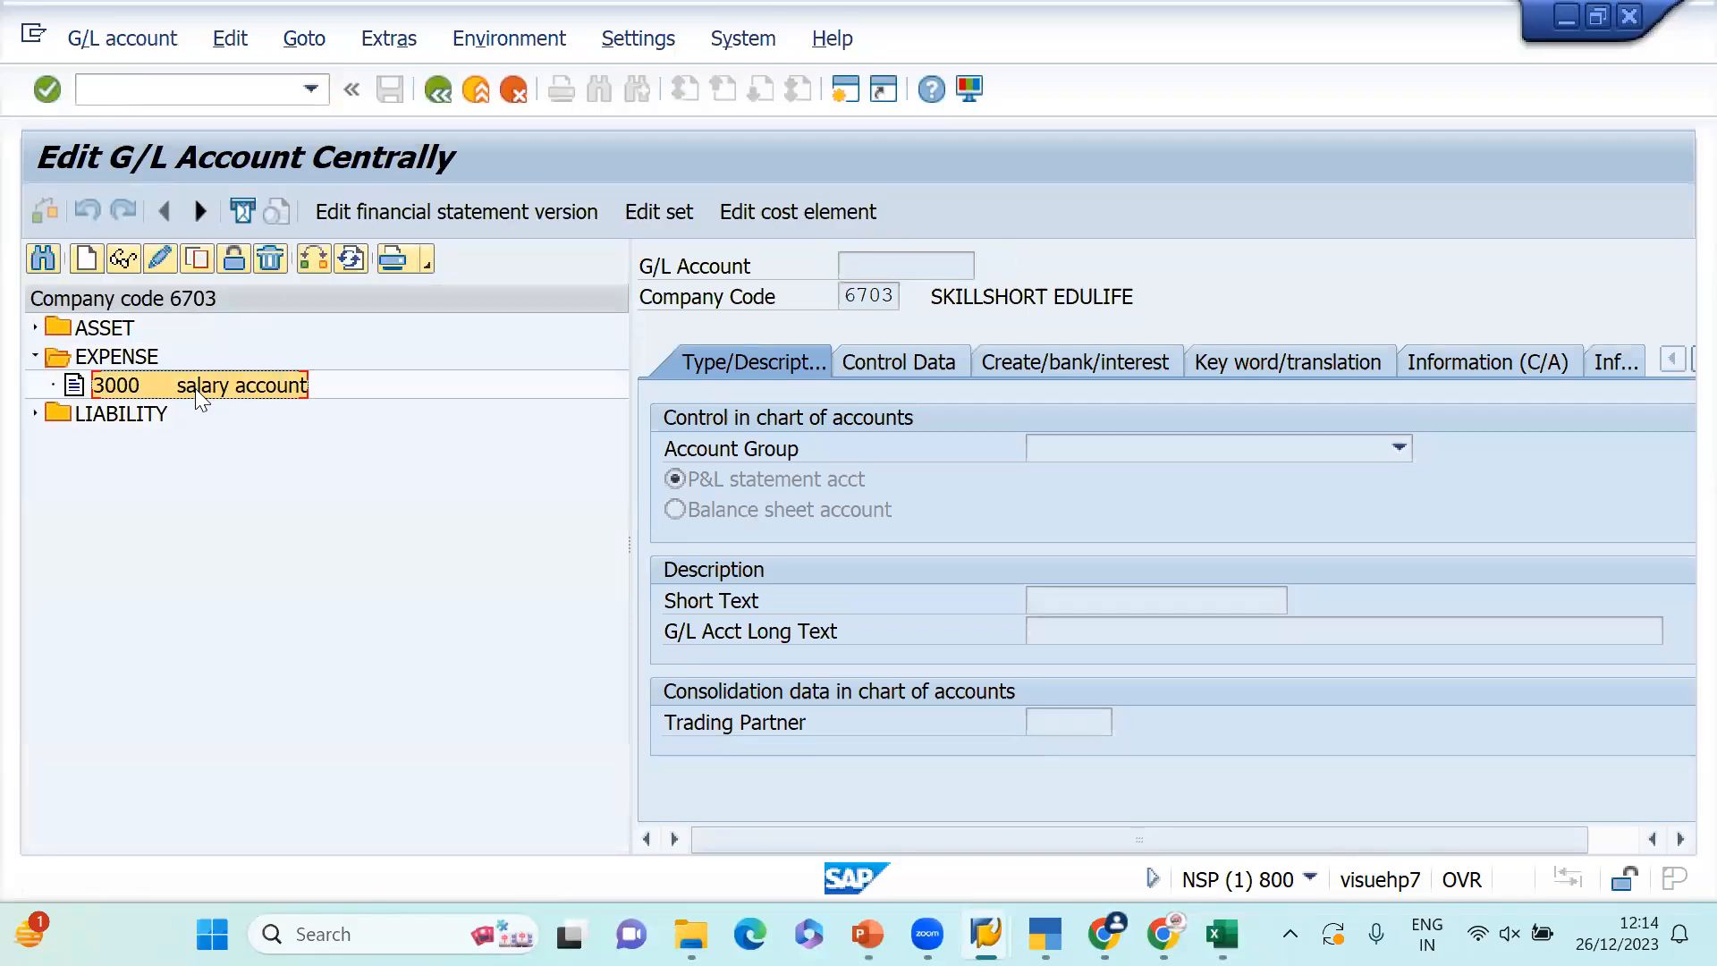
click(196, 261)
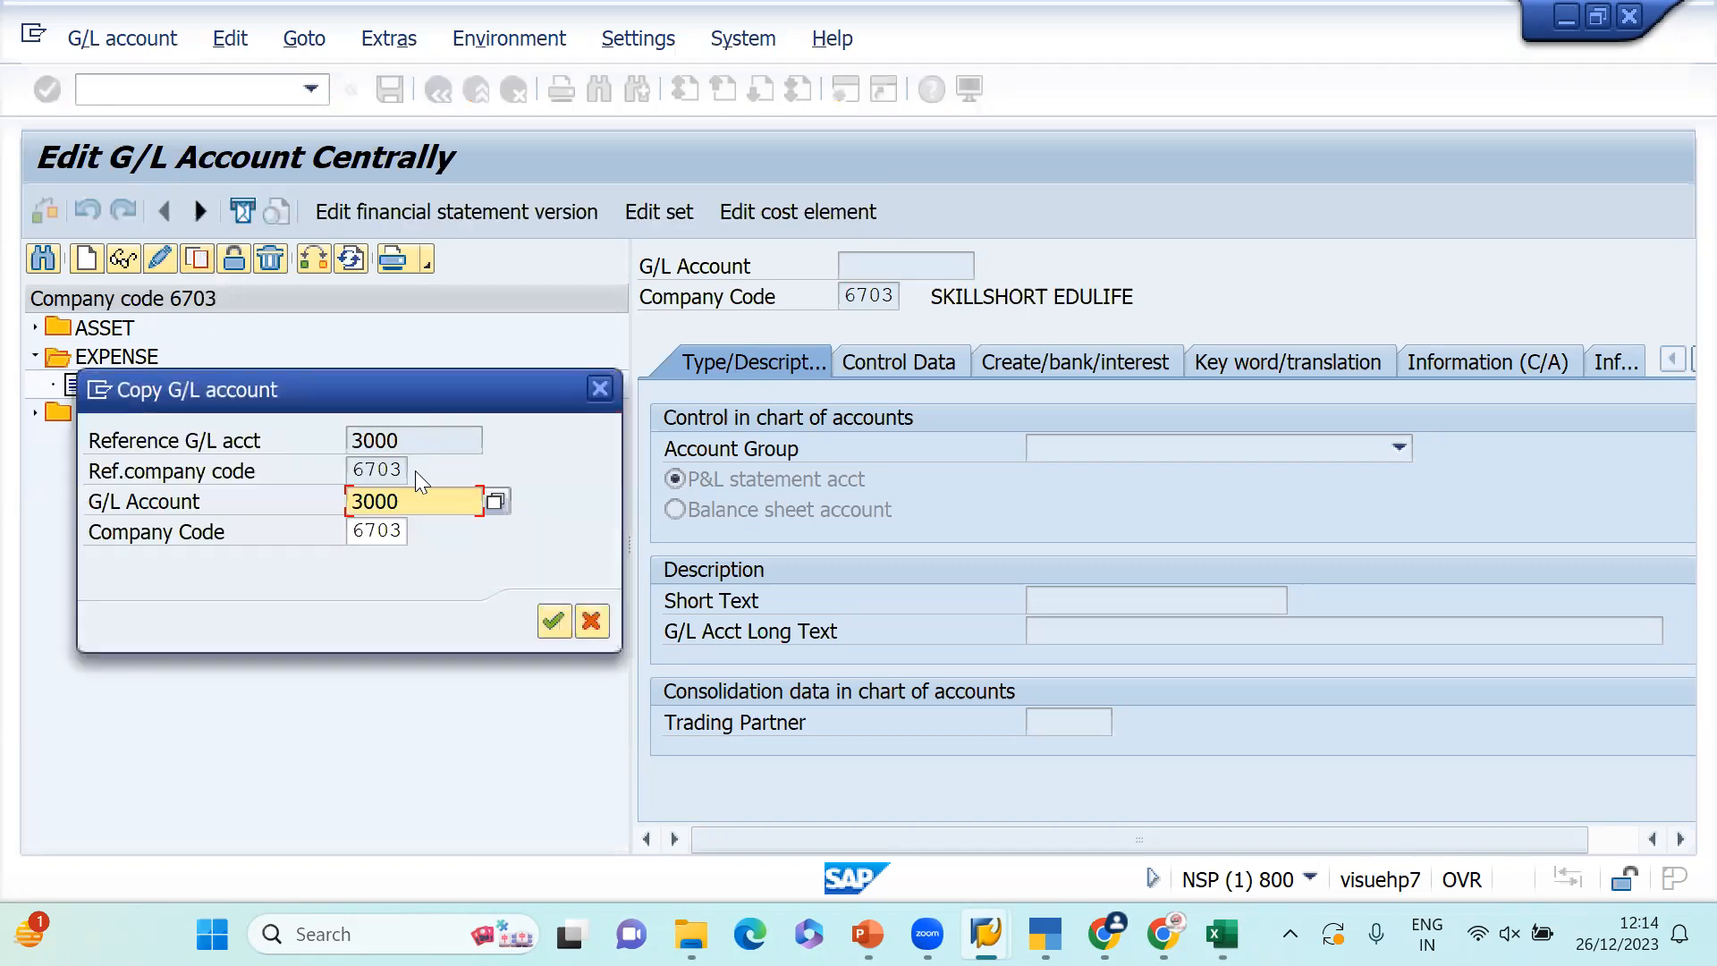
key(BackSpace)
text(1)
click(542, 626)
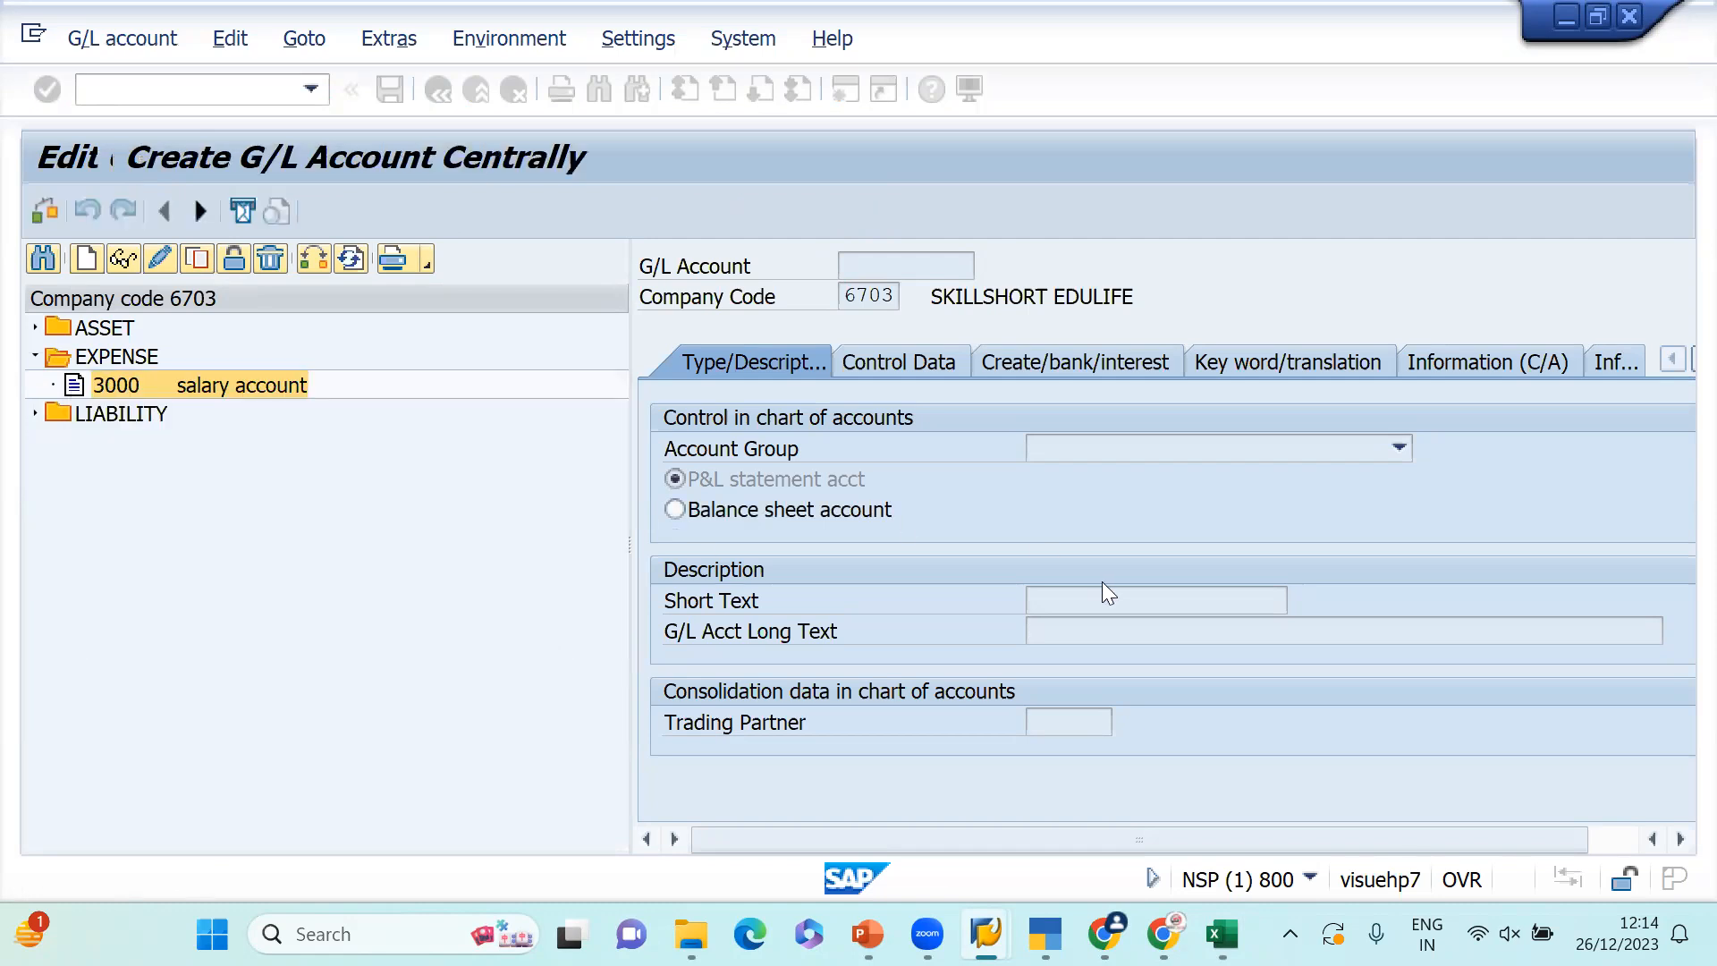
- Set both the short text and the long text of account 3001 to "rent account" and save the account
drag(1168, 601, 920, 628)
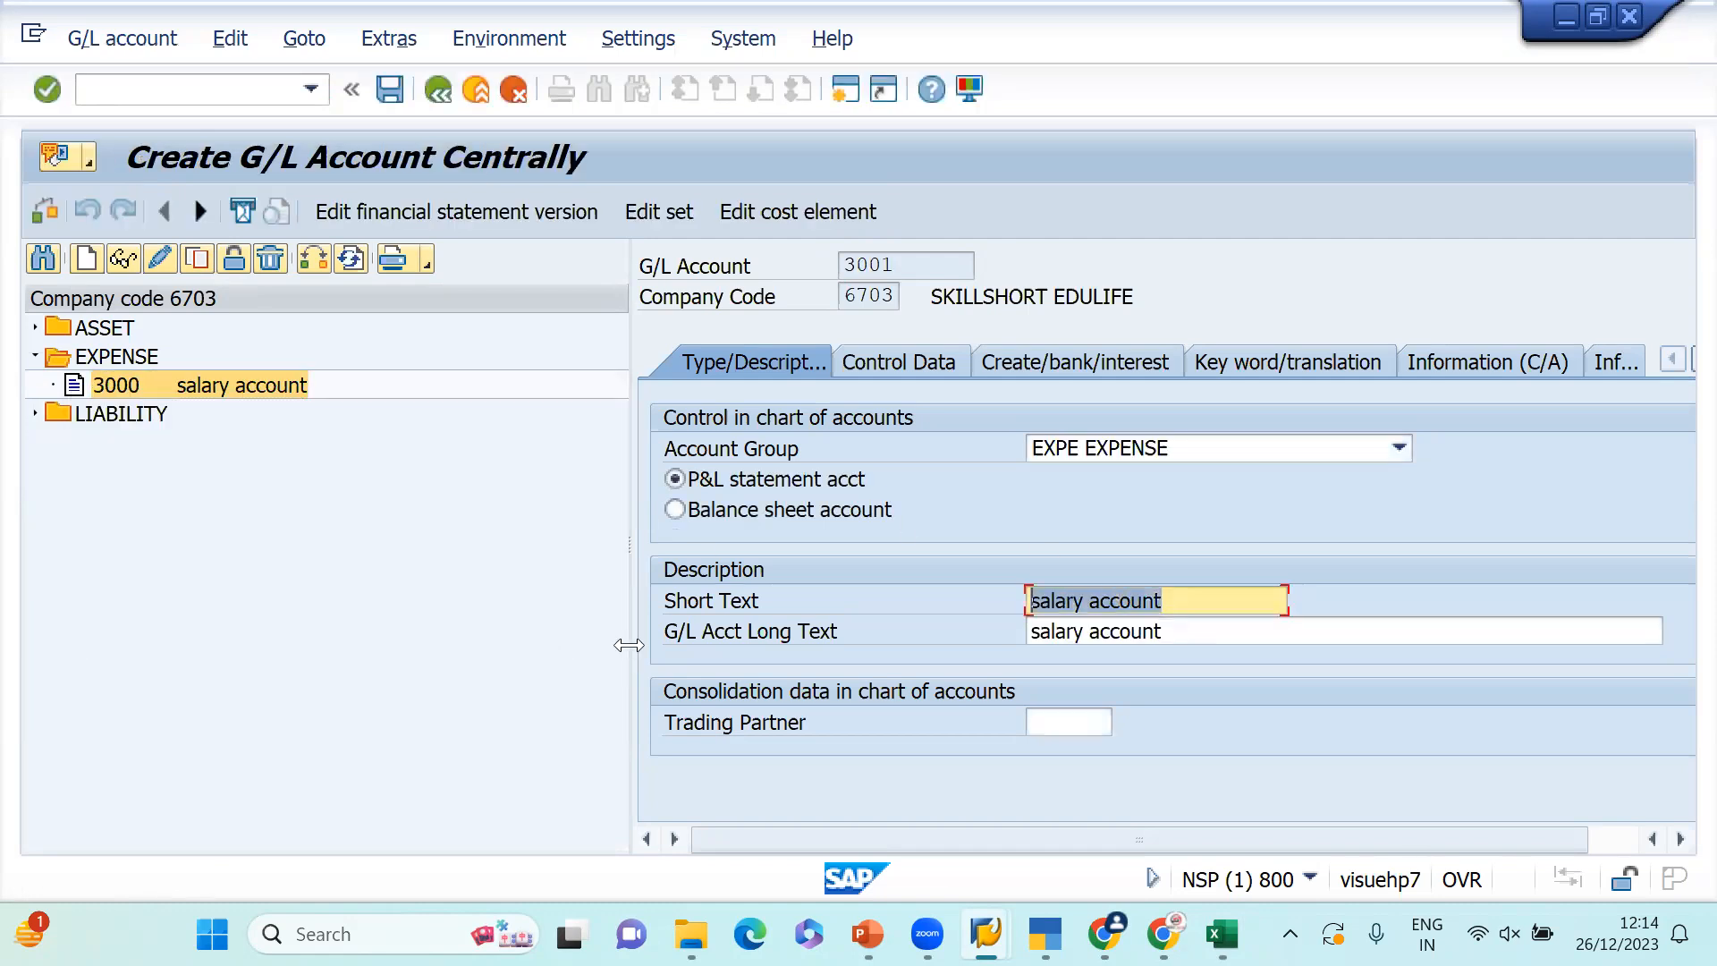
text(rent account)
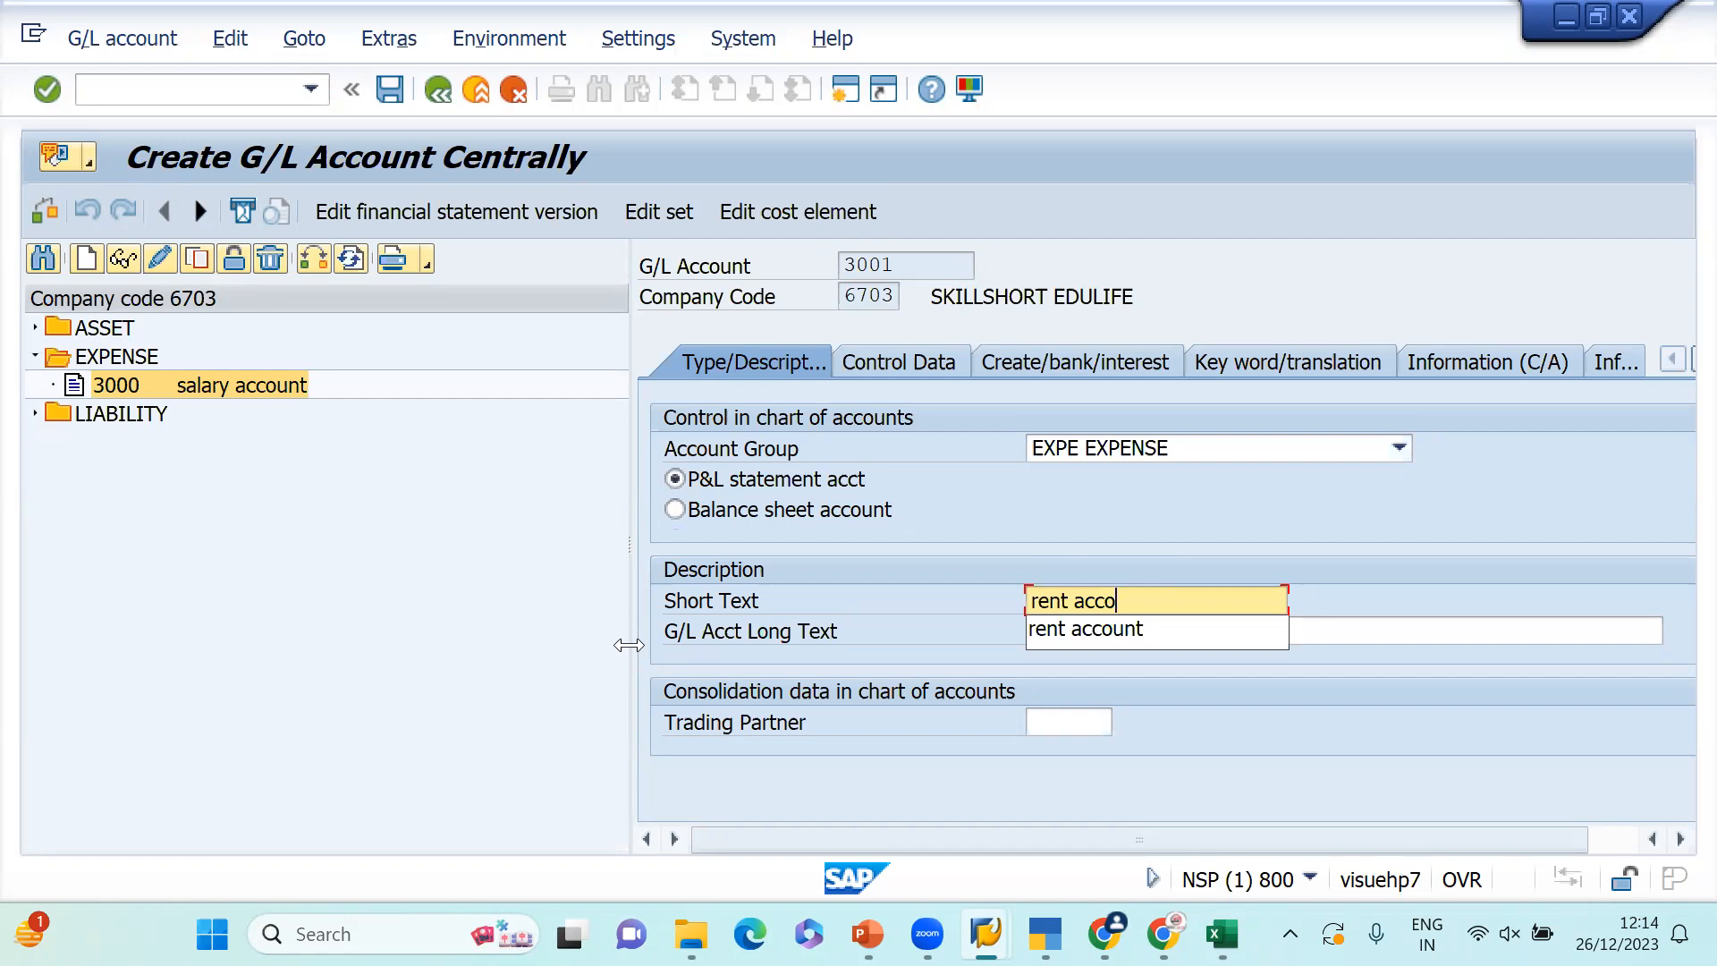
drag(1166, 592, 709, 636)
key(ctrl+c)
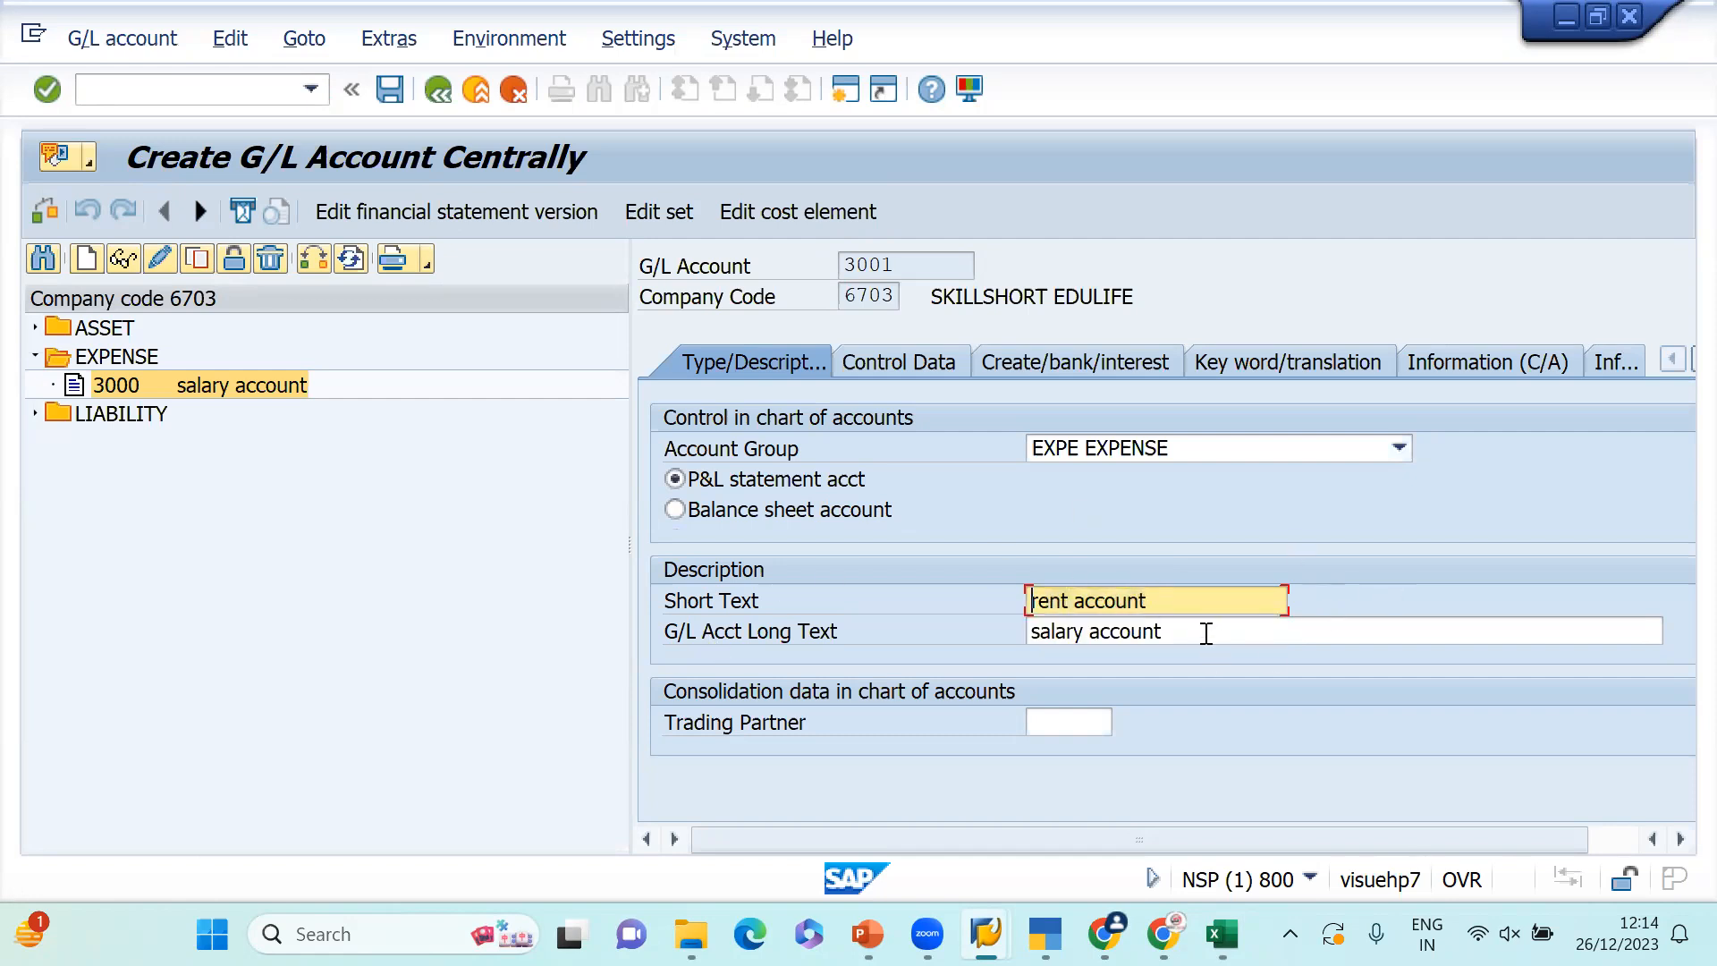
drag(1204, 632, 708, 669)
key(ctrl+v)
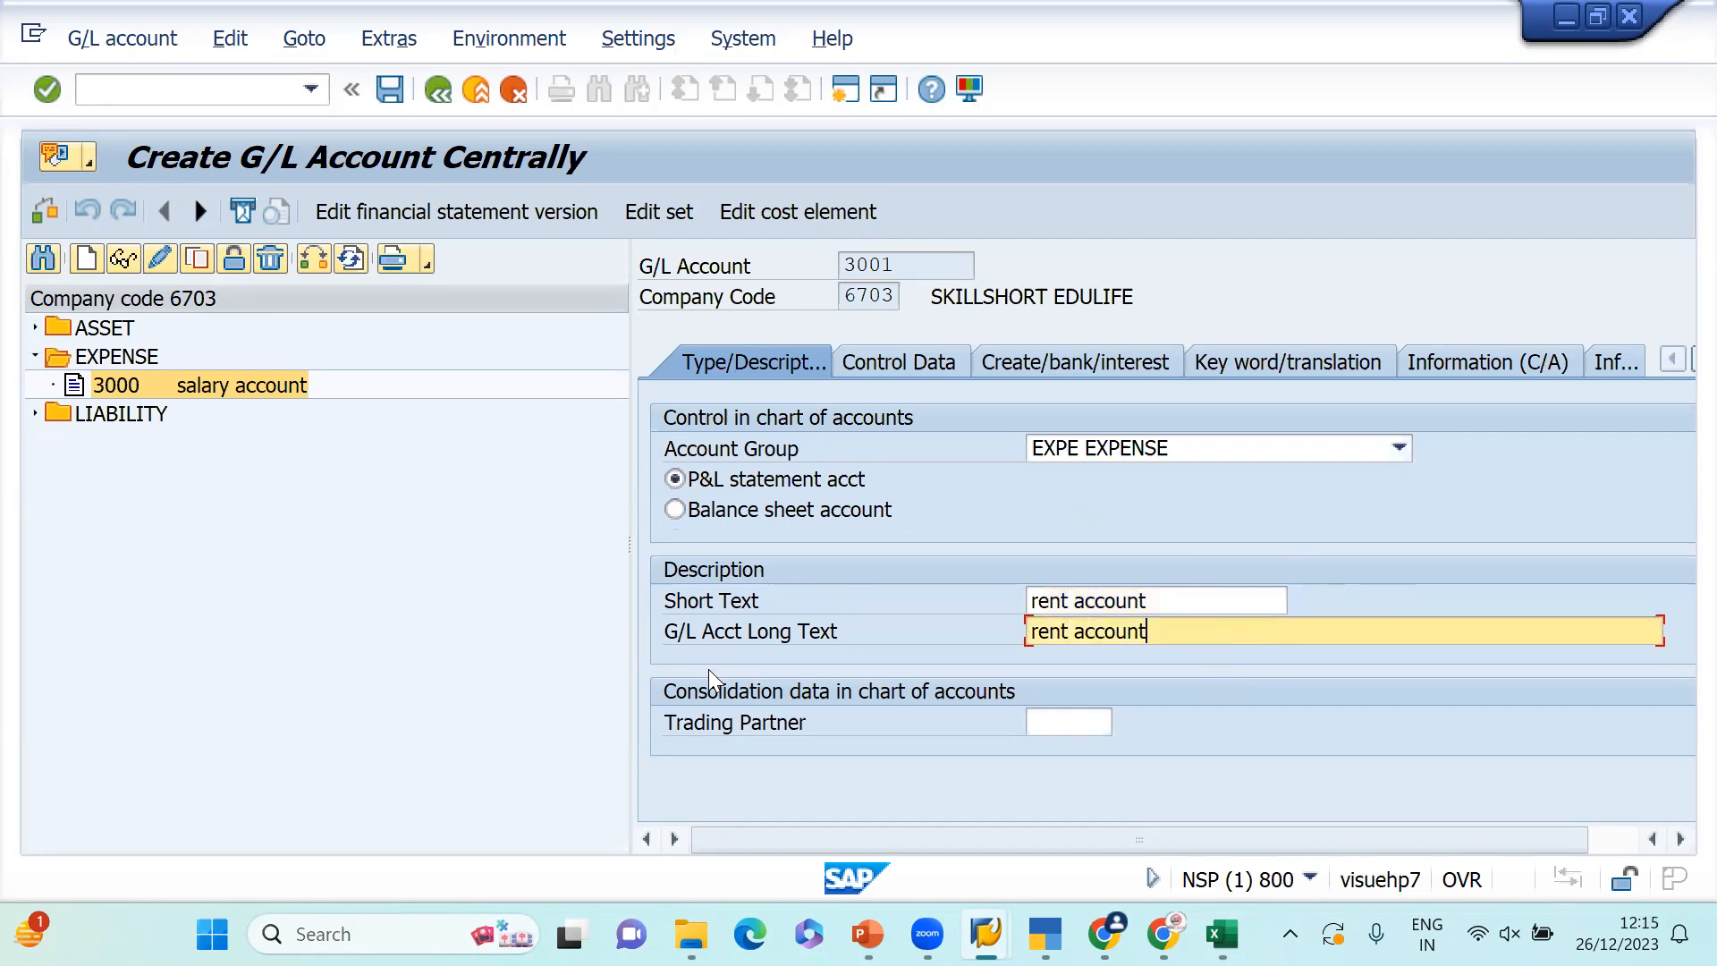
key(ctrl+s)
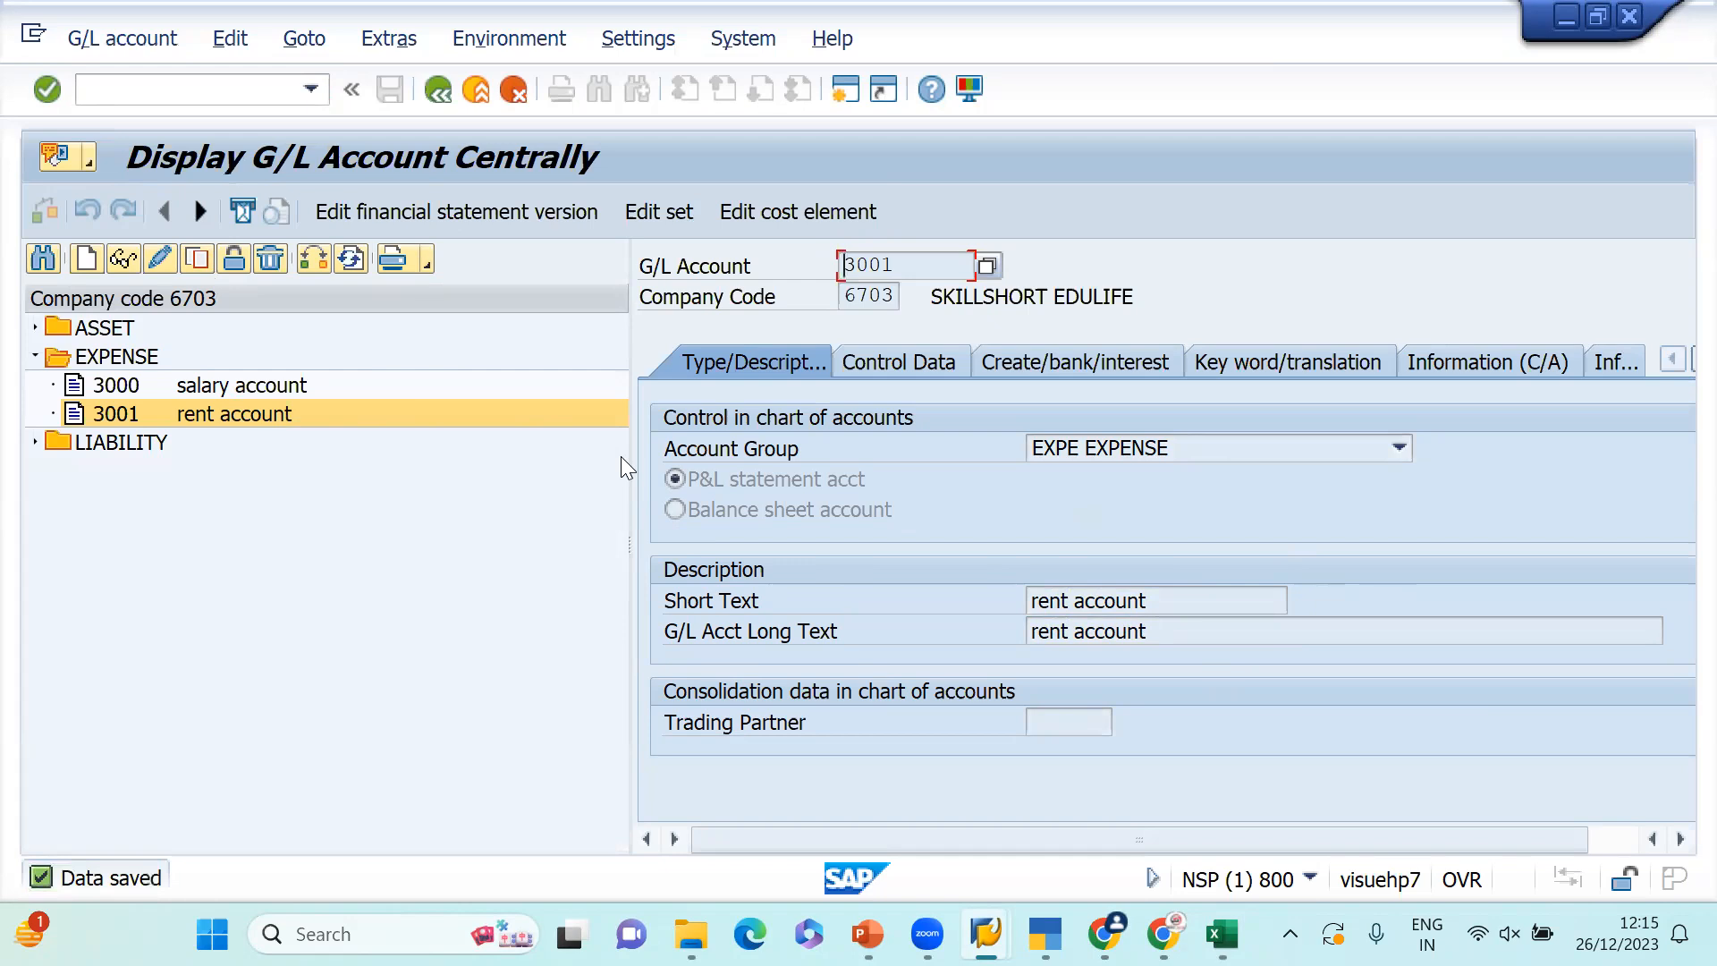
- Copy the Share Capital account 1001 from the LIABILITY group to a new G/L account 1002 in company code 6703
click(35, 442)
click(206, 472)
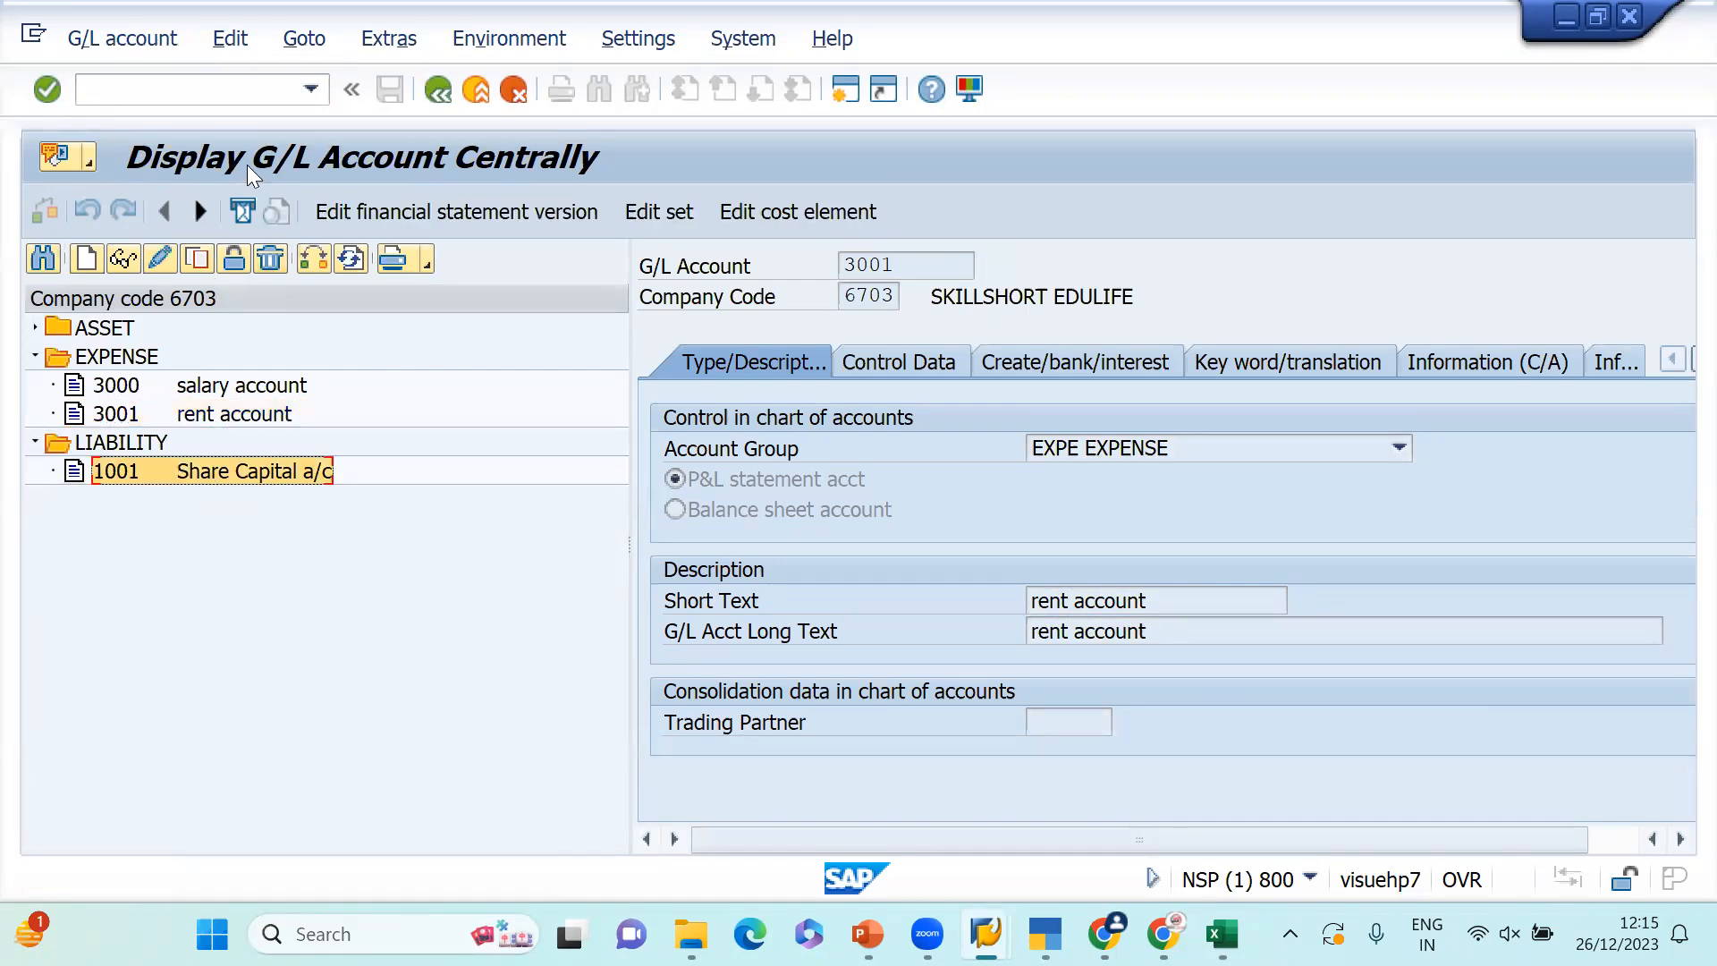
click(197, 258)
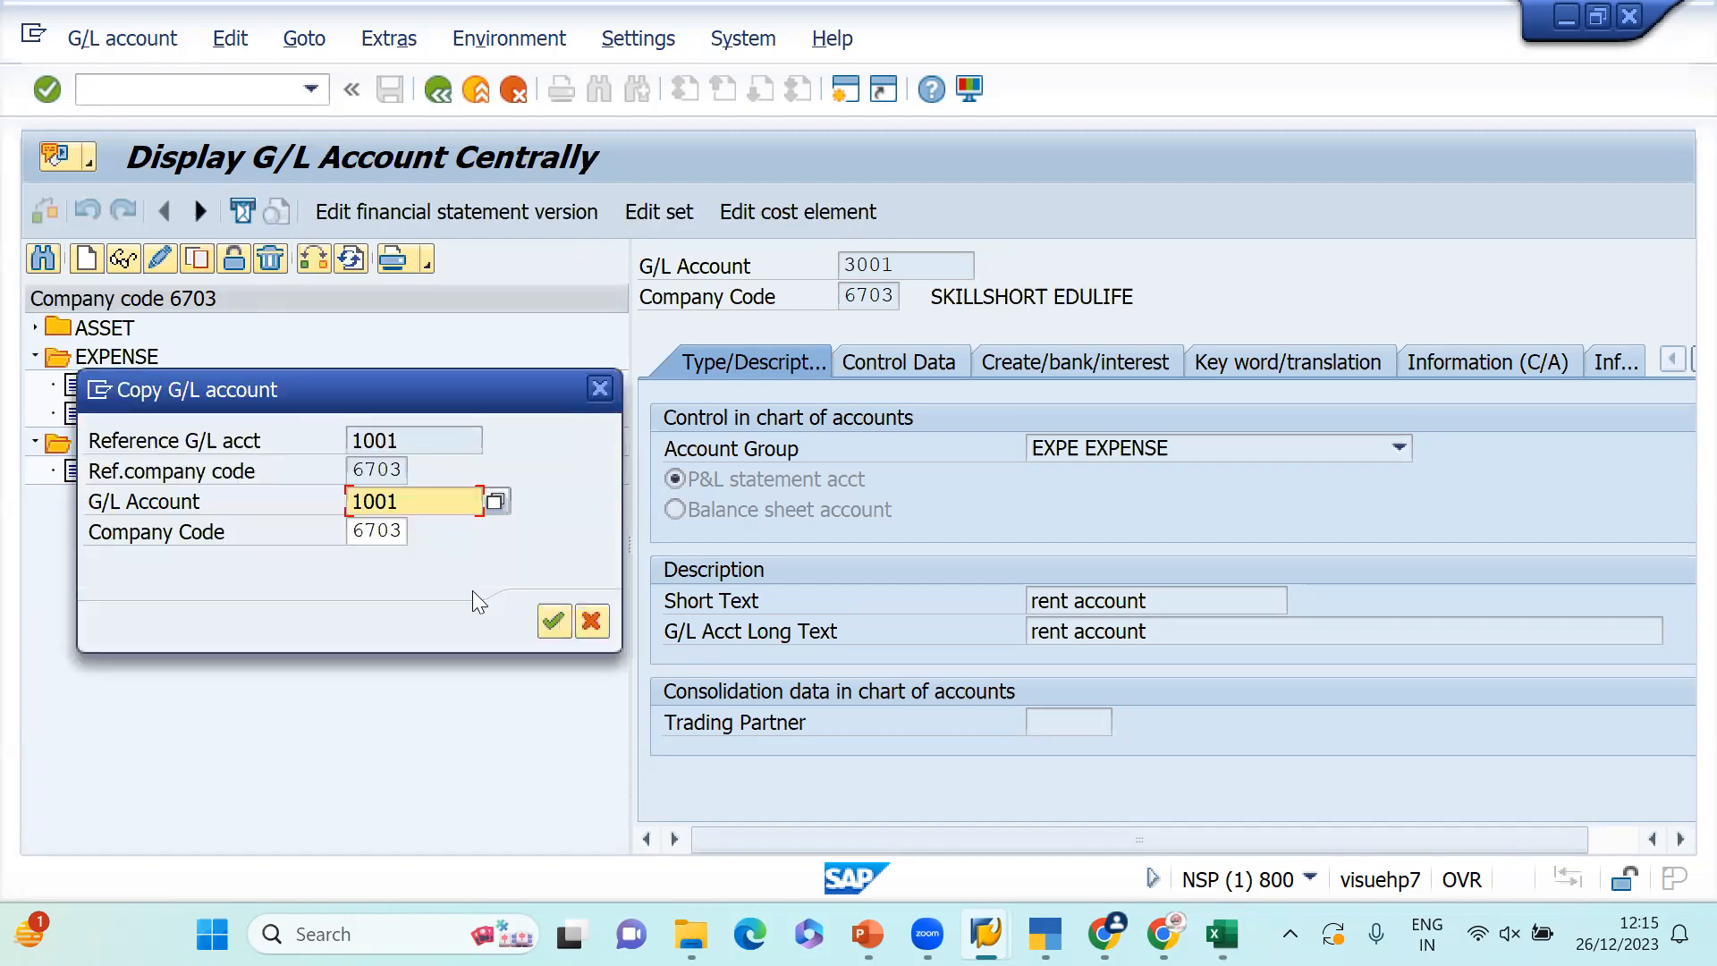
click(459, 499)
key(BackSpace)
text(2)
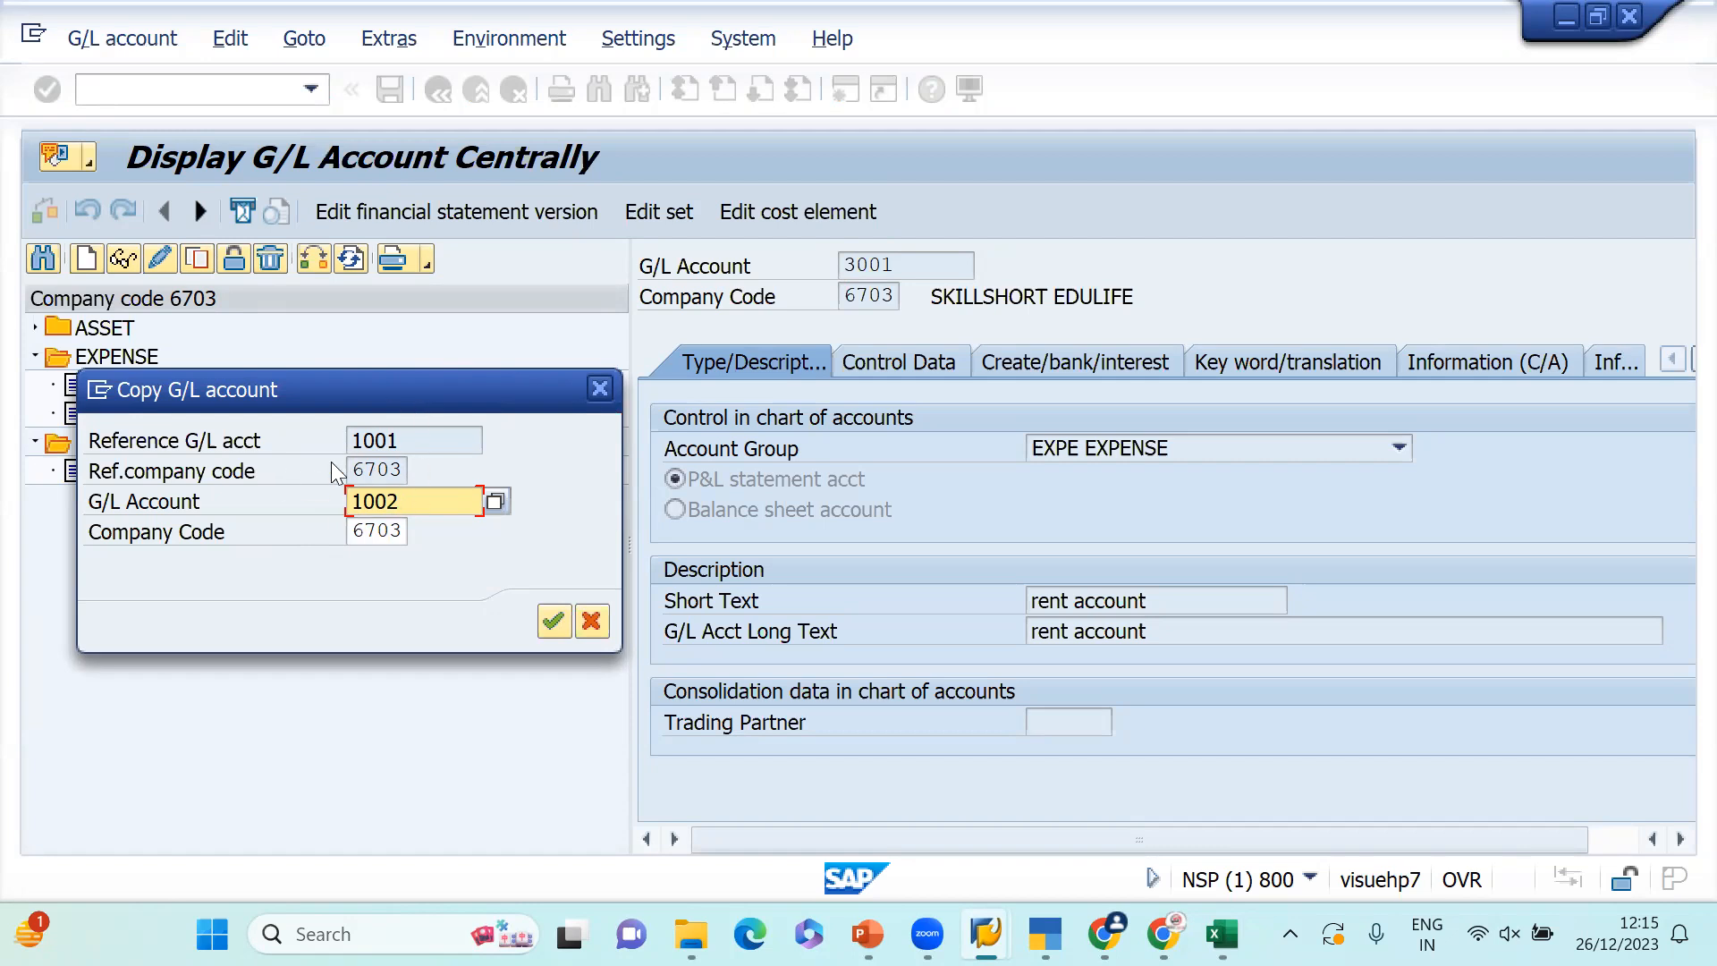
click(557, 621)
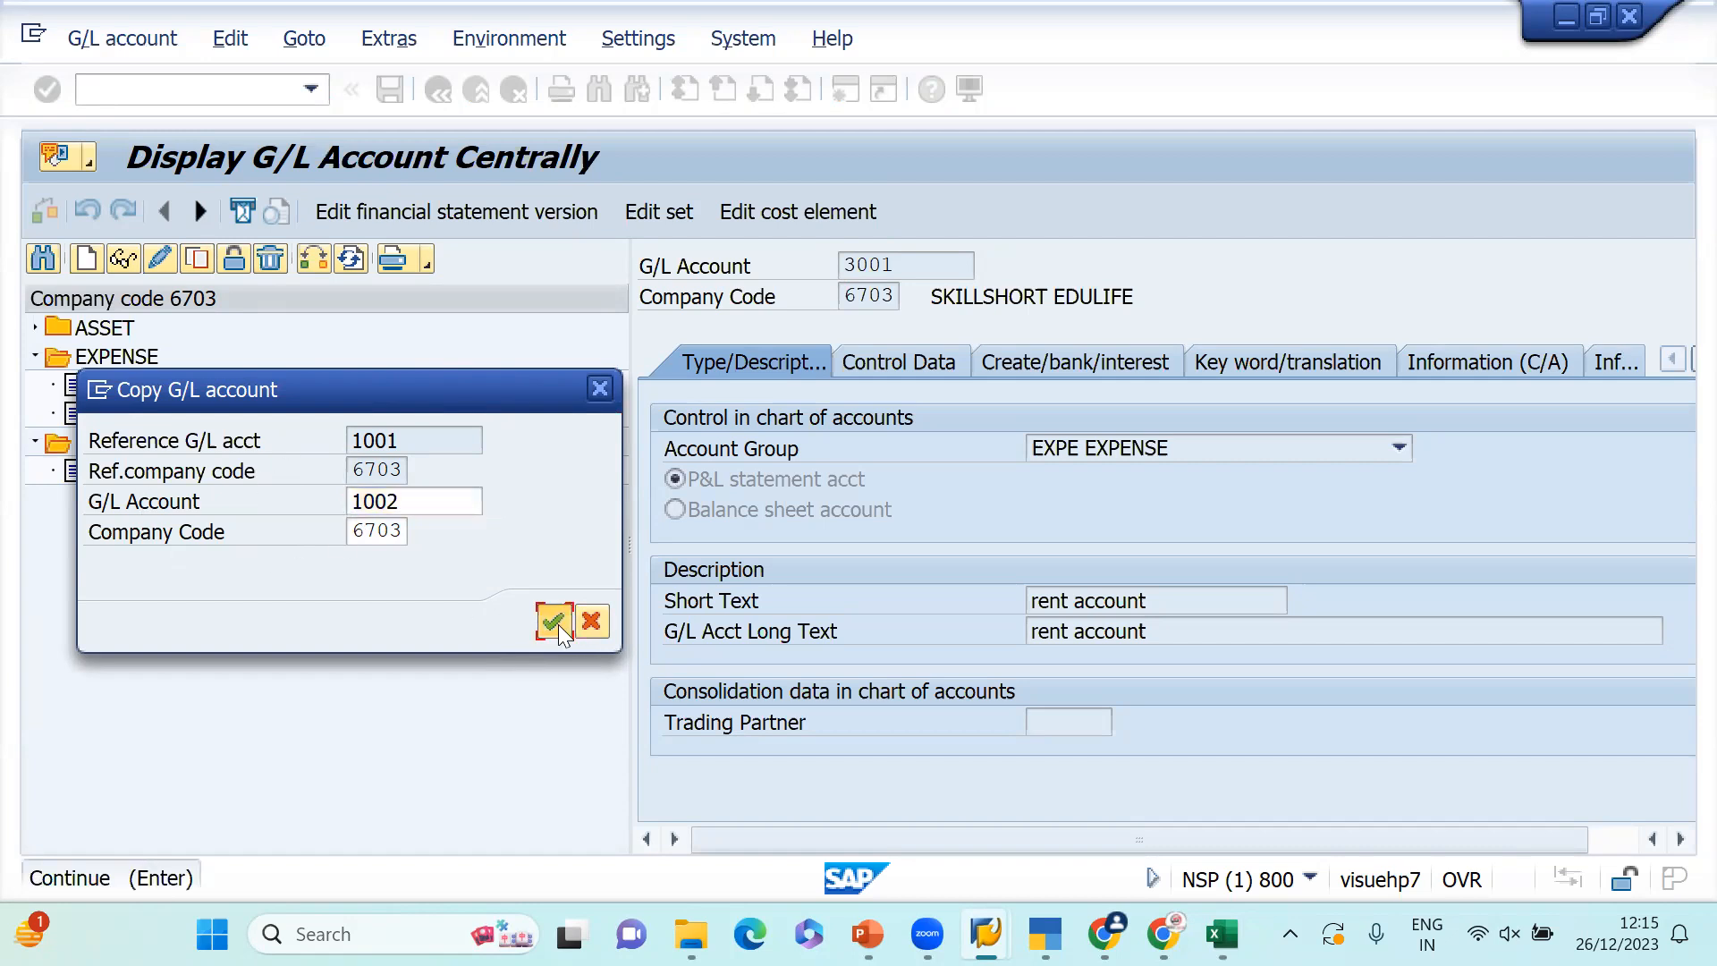
- Set the short text of account 1002 to "Outstanding Expenses"
triple_click(1237, 611)
key(Caps_Lock)
text(O)
key(Caps_Lock)
text(utstanding)
key(Caps_Lock)
text(E)
key(Caps_Lock)
text(xpenses)
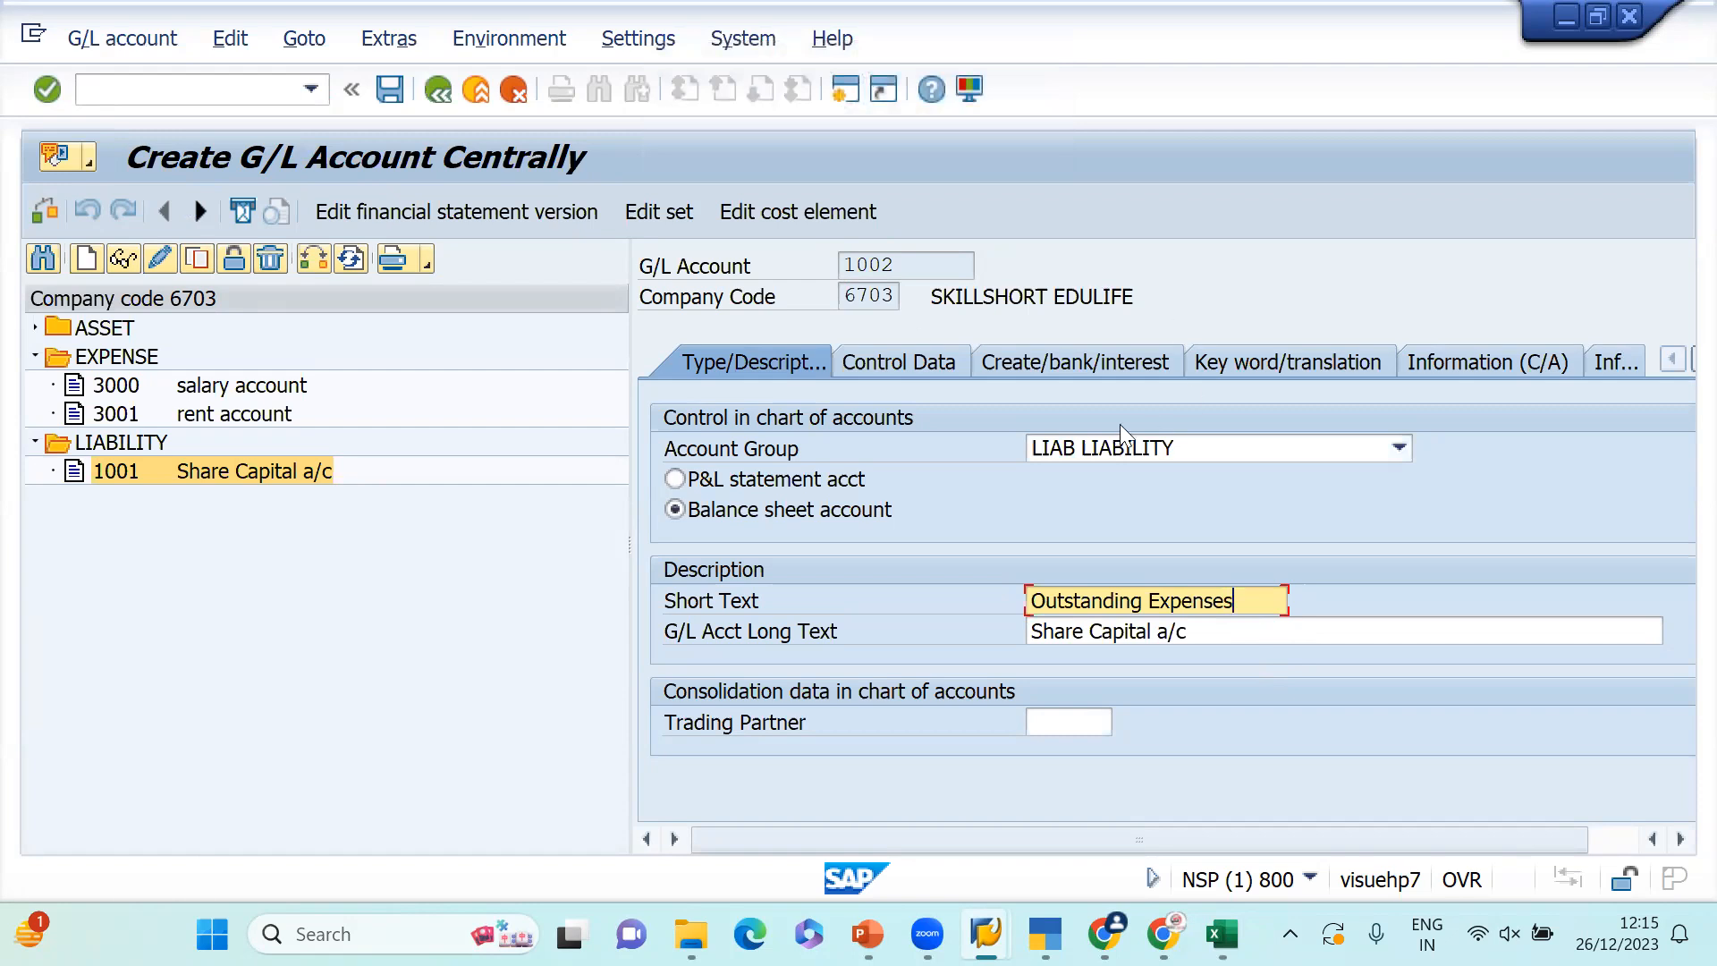
- Set the long text of account 1002 to "Outstanding Expenses a/c" and open the account's control data
drag(1254, 628, 791, 624)
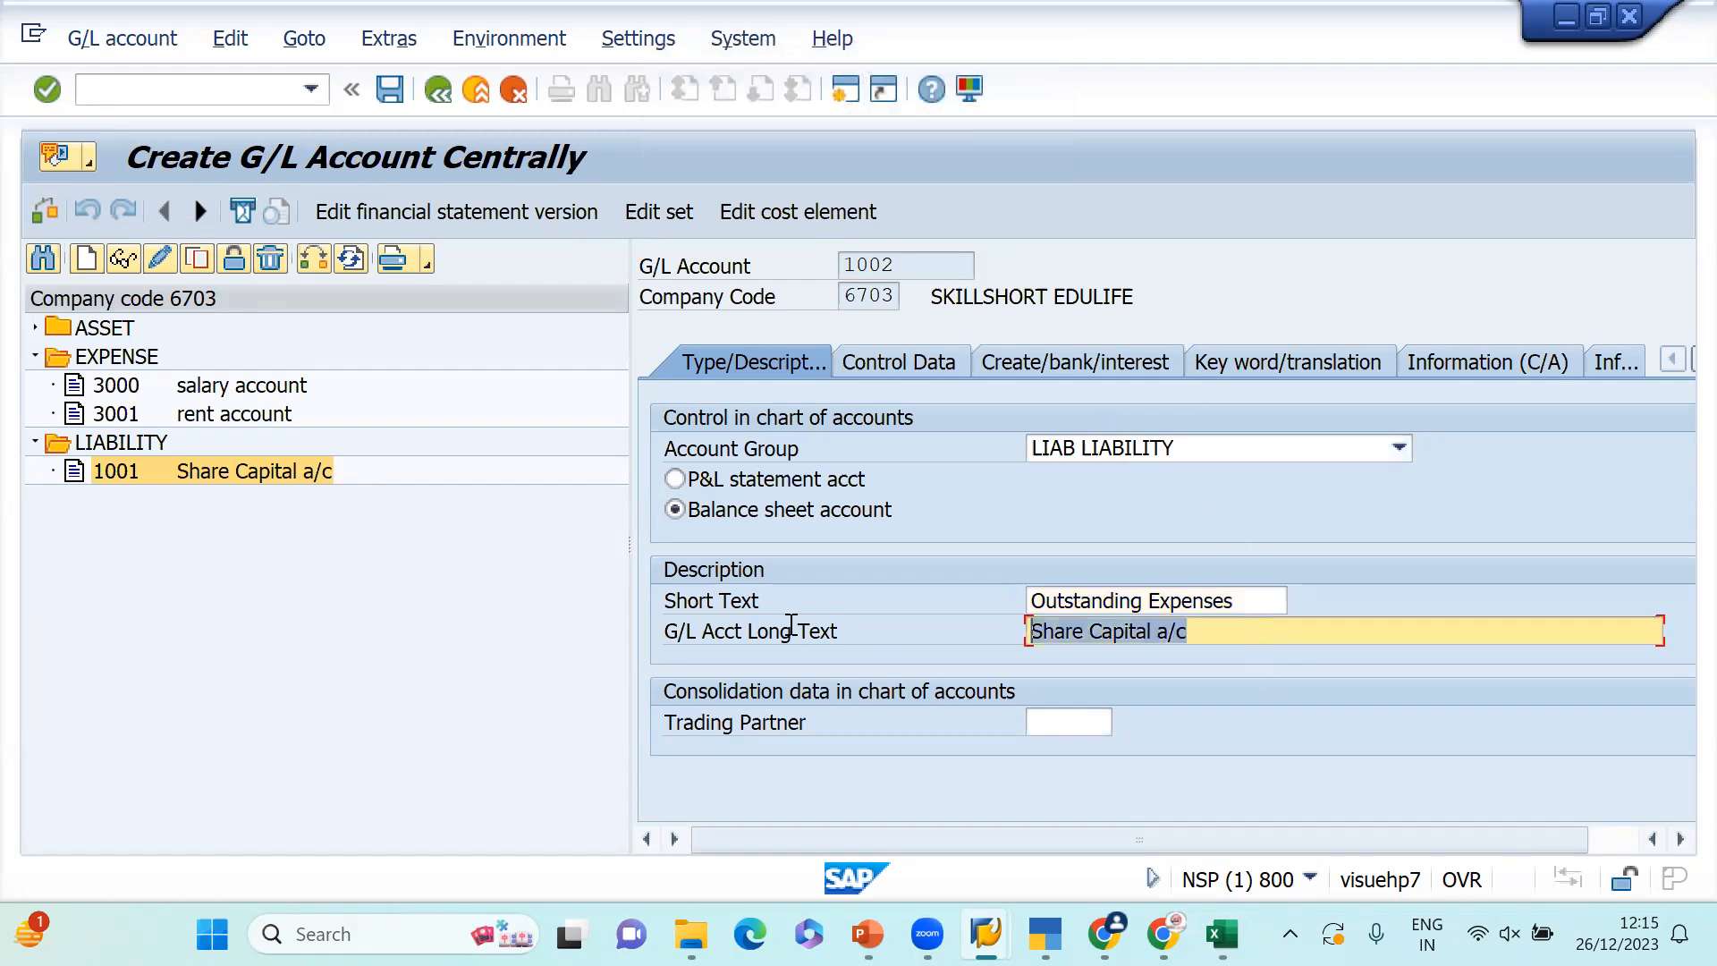
drag(1253, 602, 845, 636)
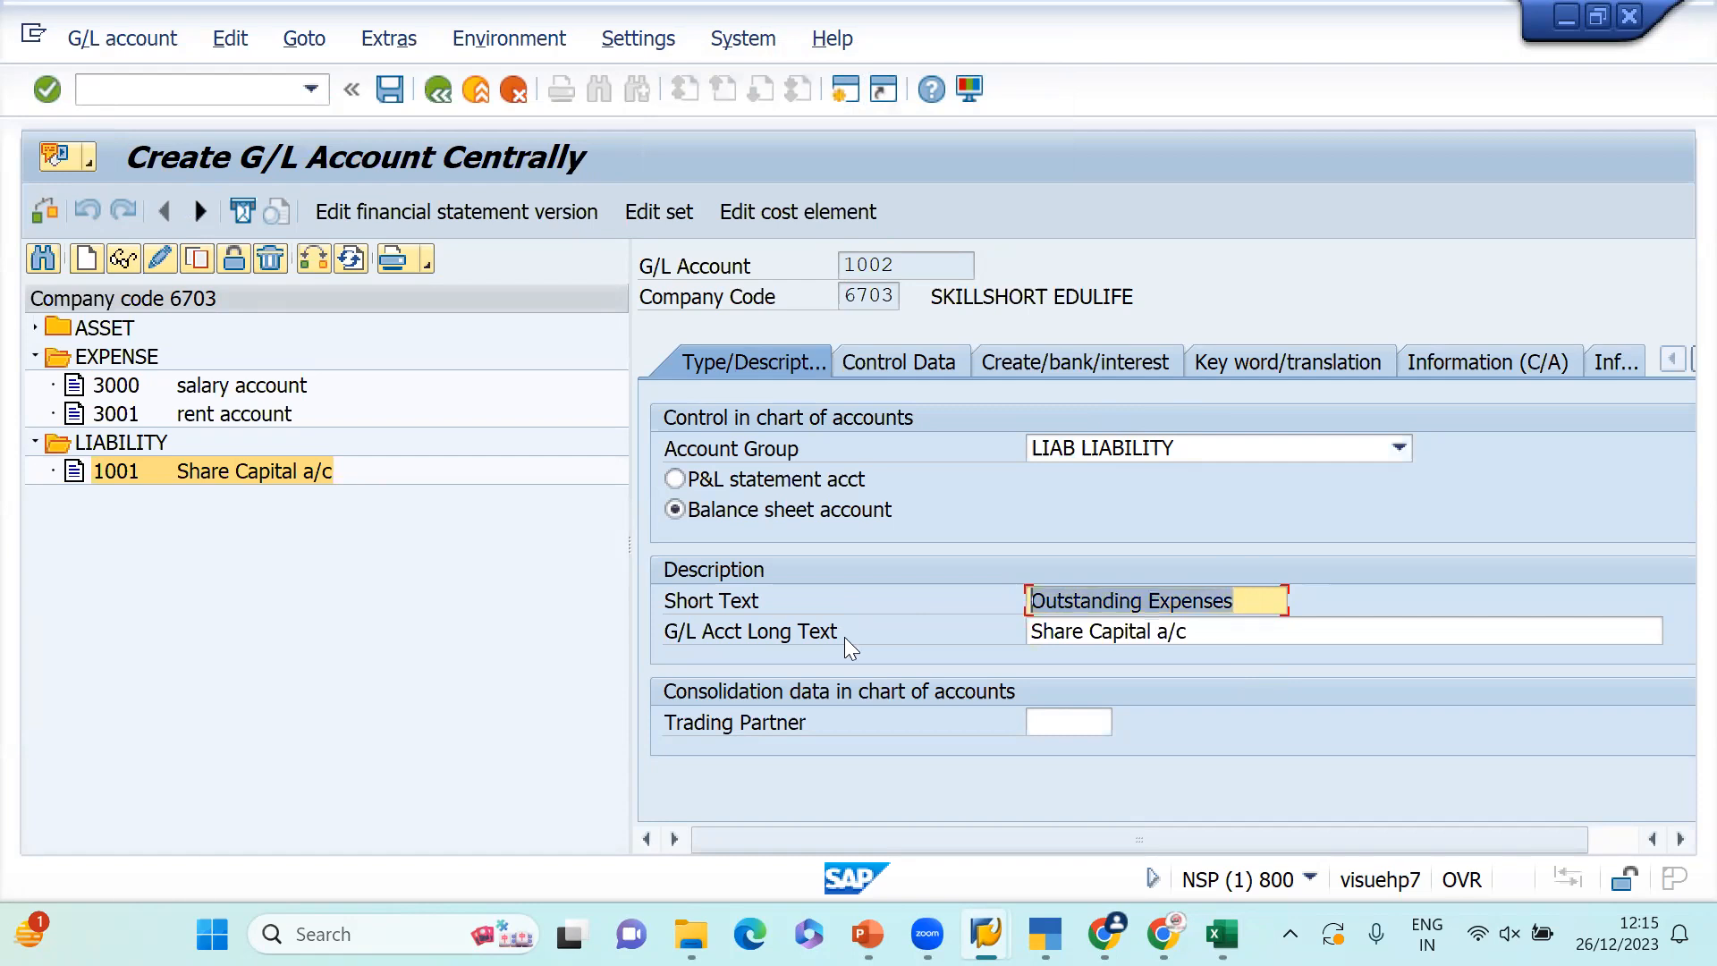
drag(1243, 629, 835, 639)
key(ctrl+v)
text(a/c)
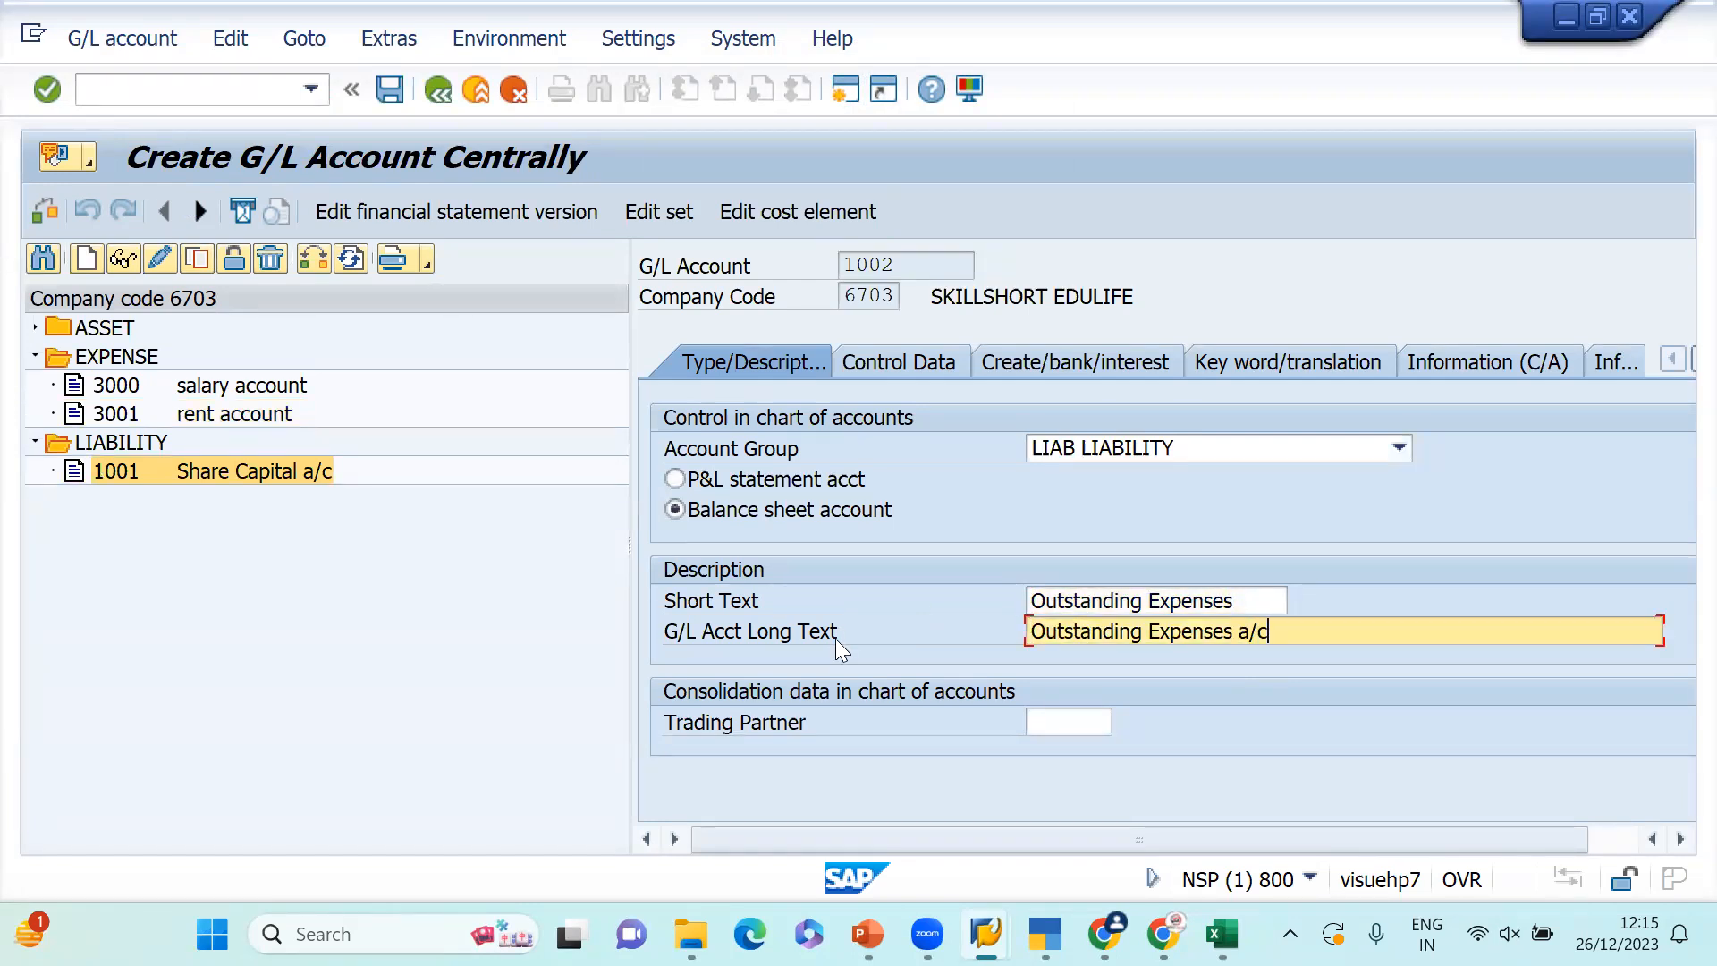
click(880, 356)
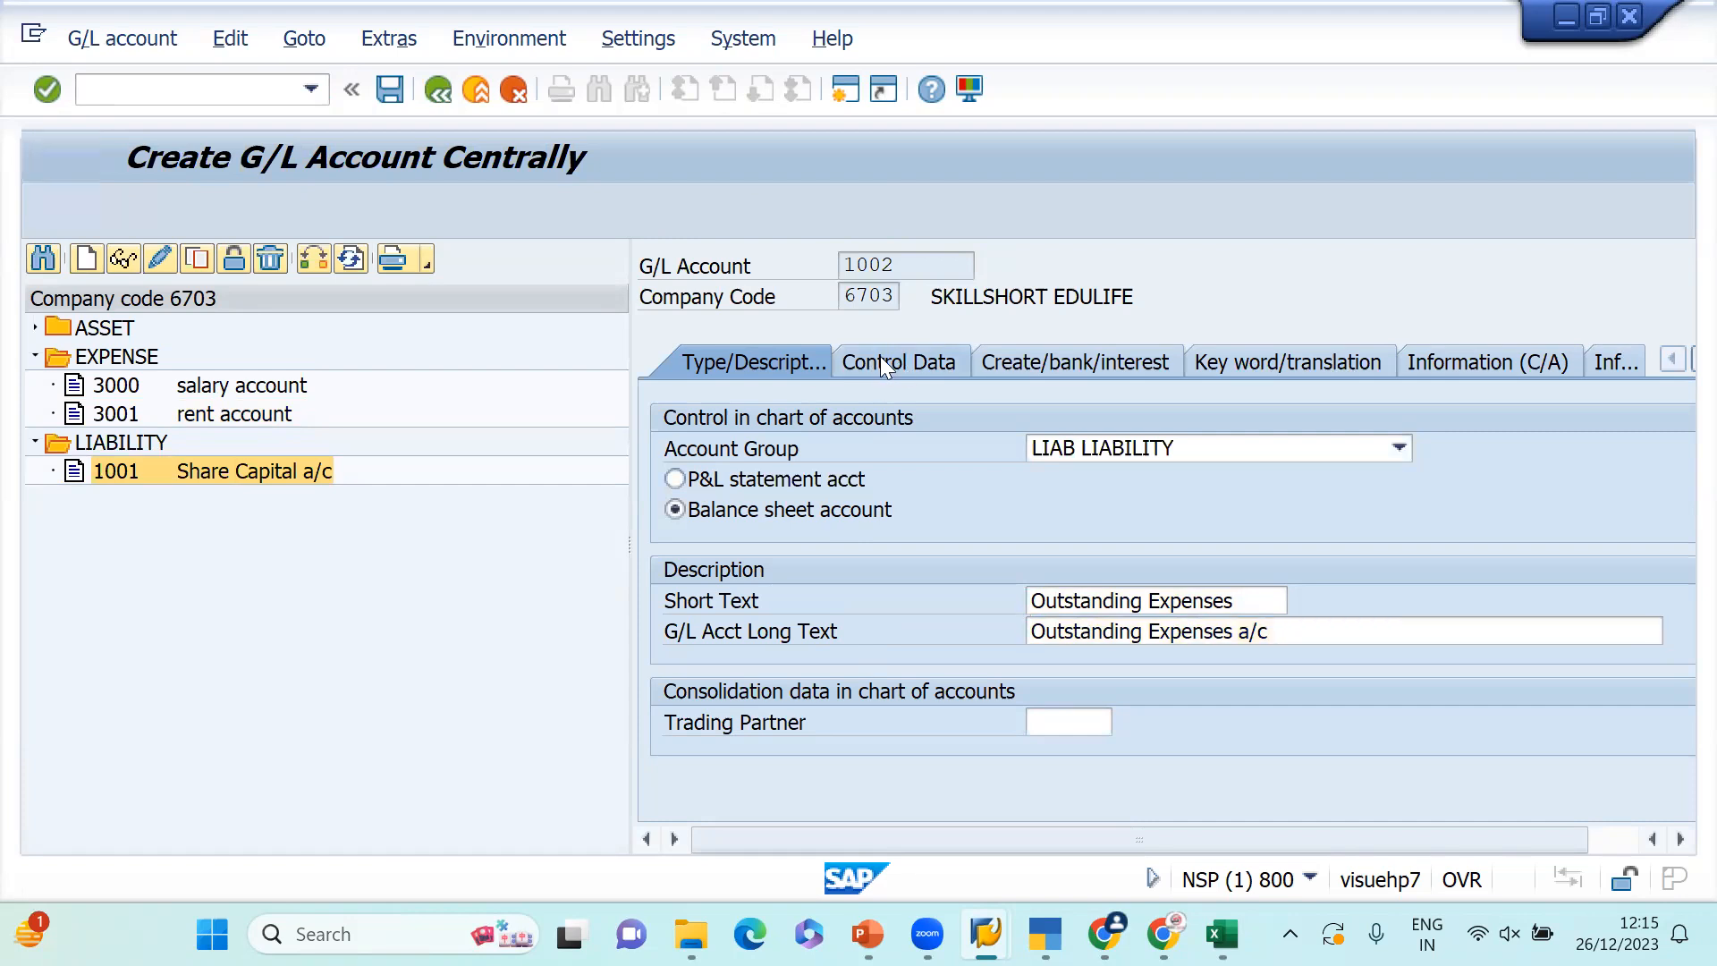
- Enable open item management in the company code settings of account 1002 and save the account
key(Tab)
key(Tab)
key(Tab)
key(Tab)
key(Tab)
key(Tab)
key(Tab)
key(Tab)
key(Tab)
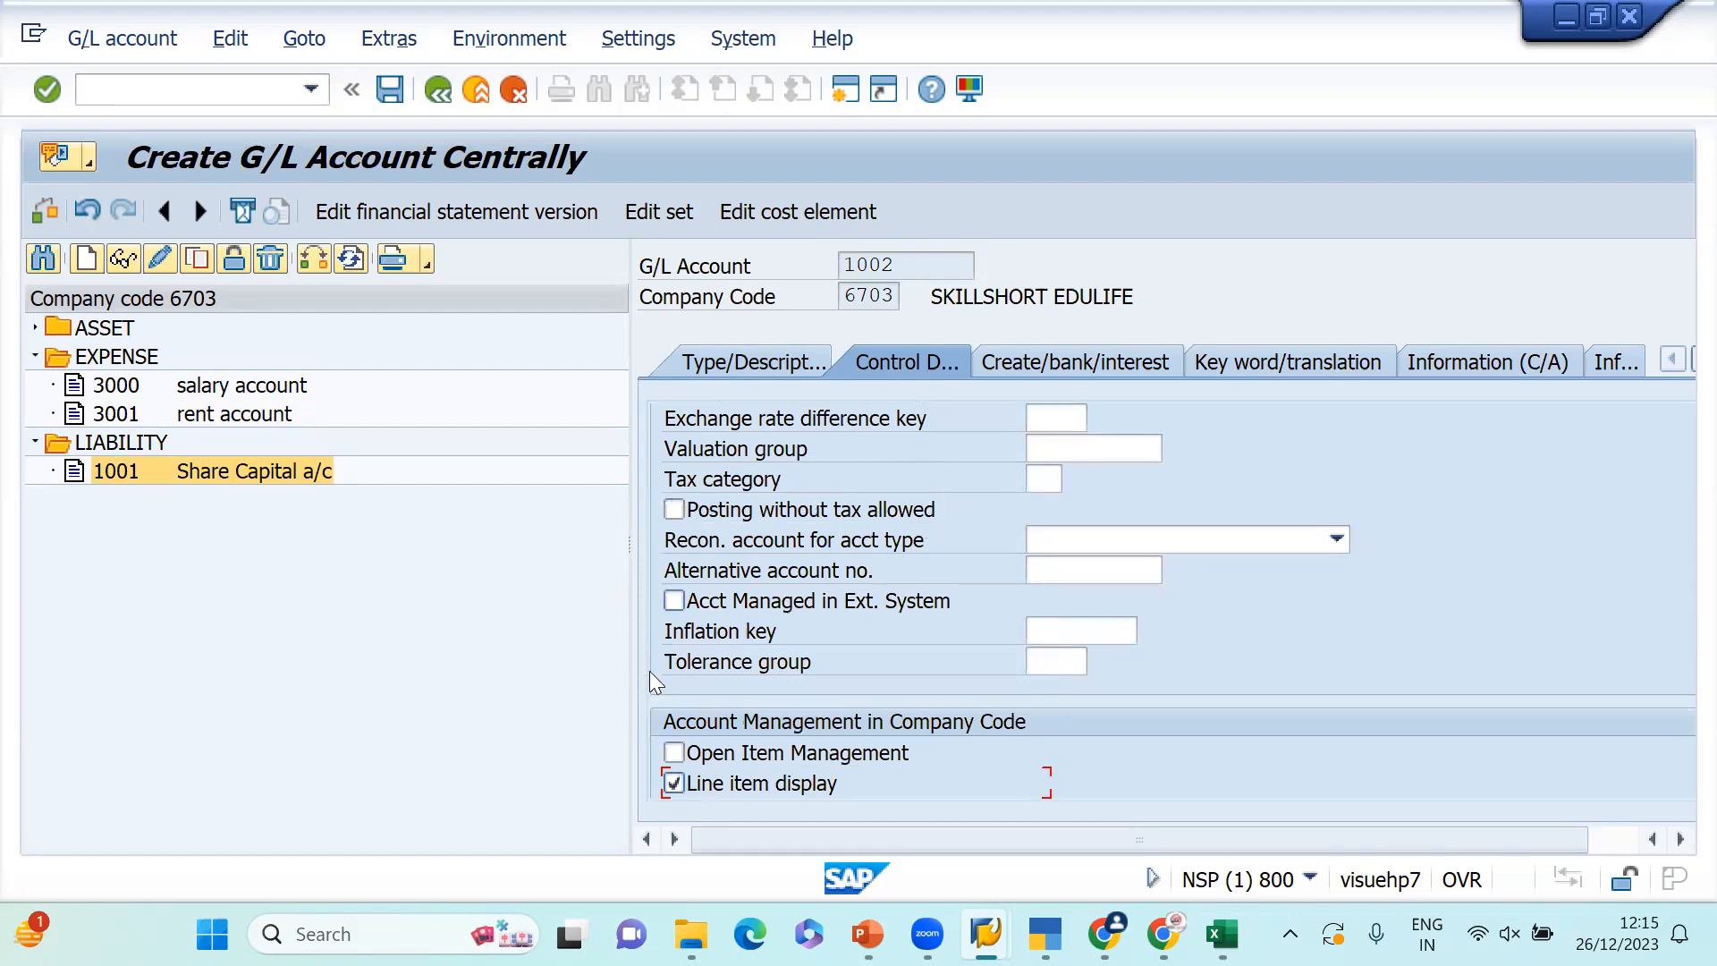
click(675, 754)
key(ctrl+s)
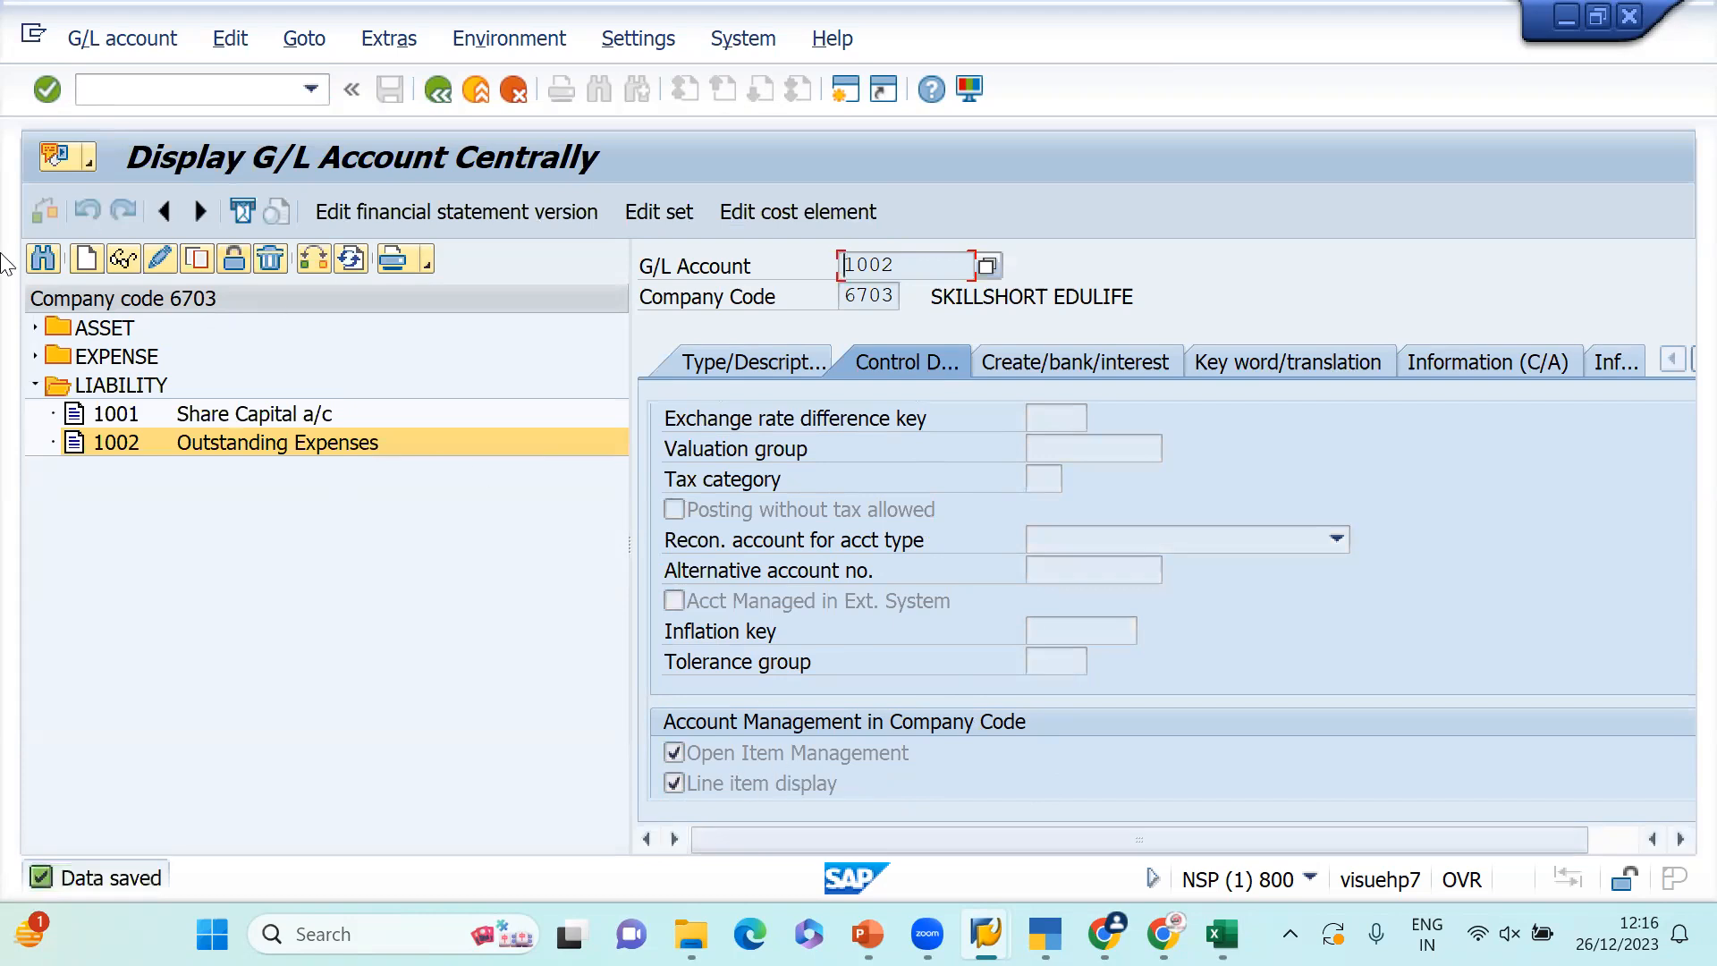
- List the accounts in the EXPENSE group and go to the G/L account posting transaction F-02
click(36, 358)
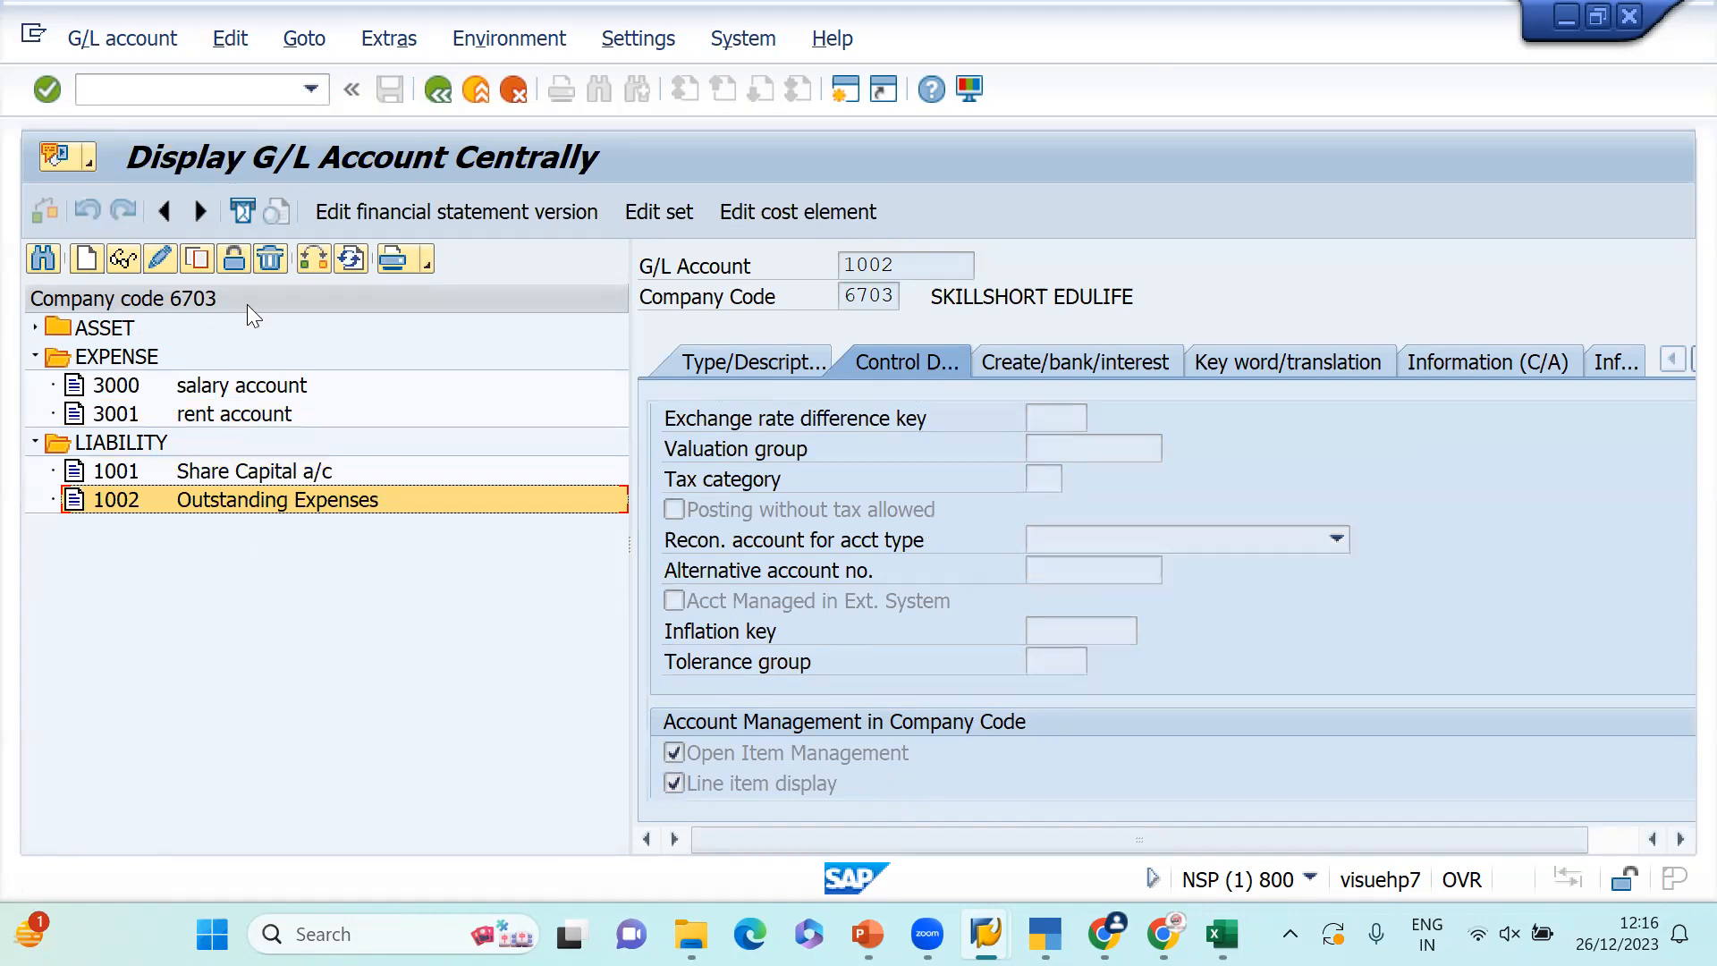
click(151, 100)
text(/n f-02)
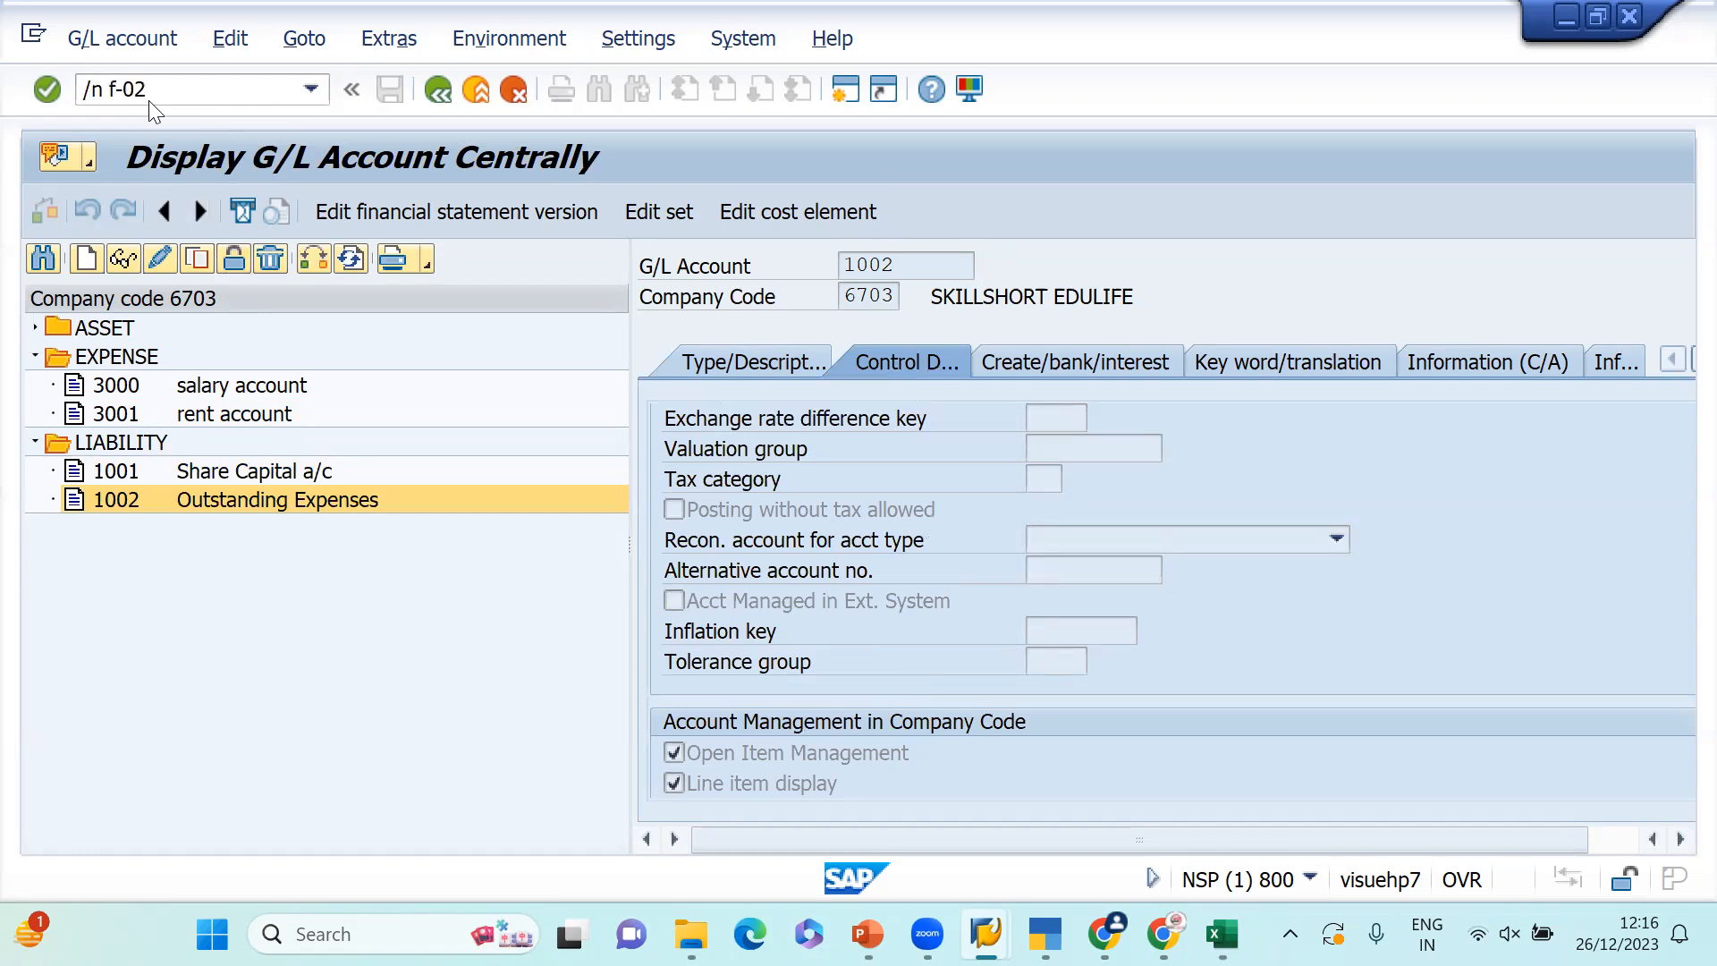
key(Return)
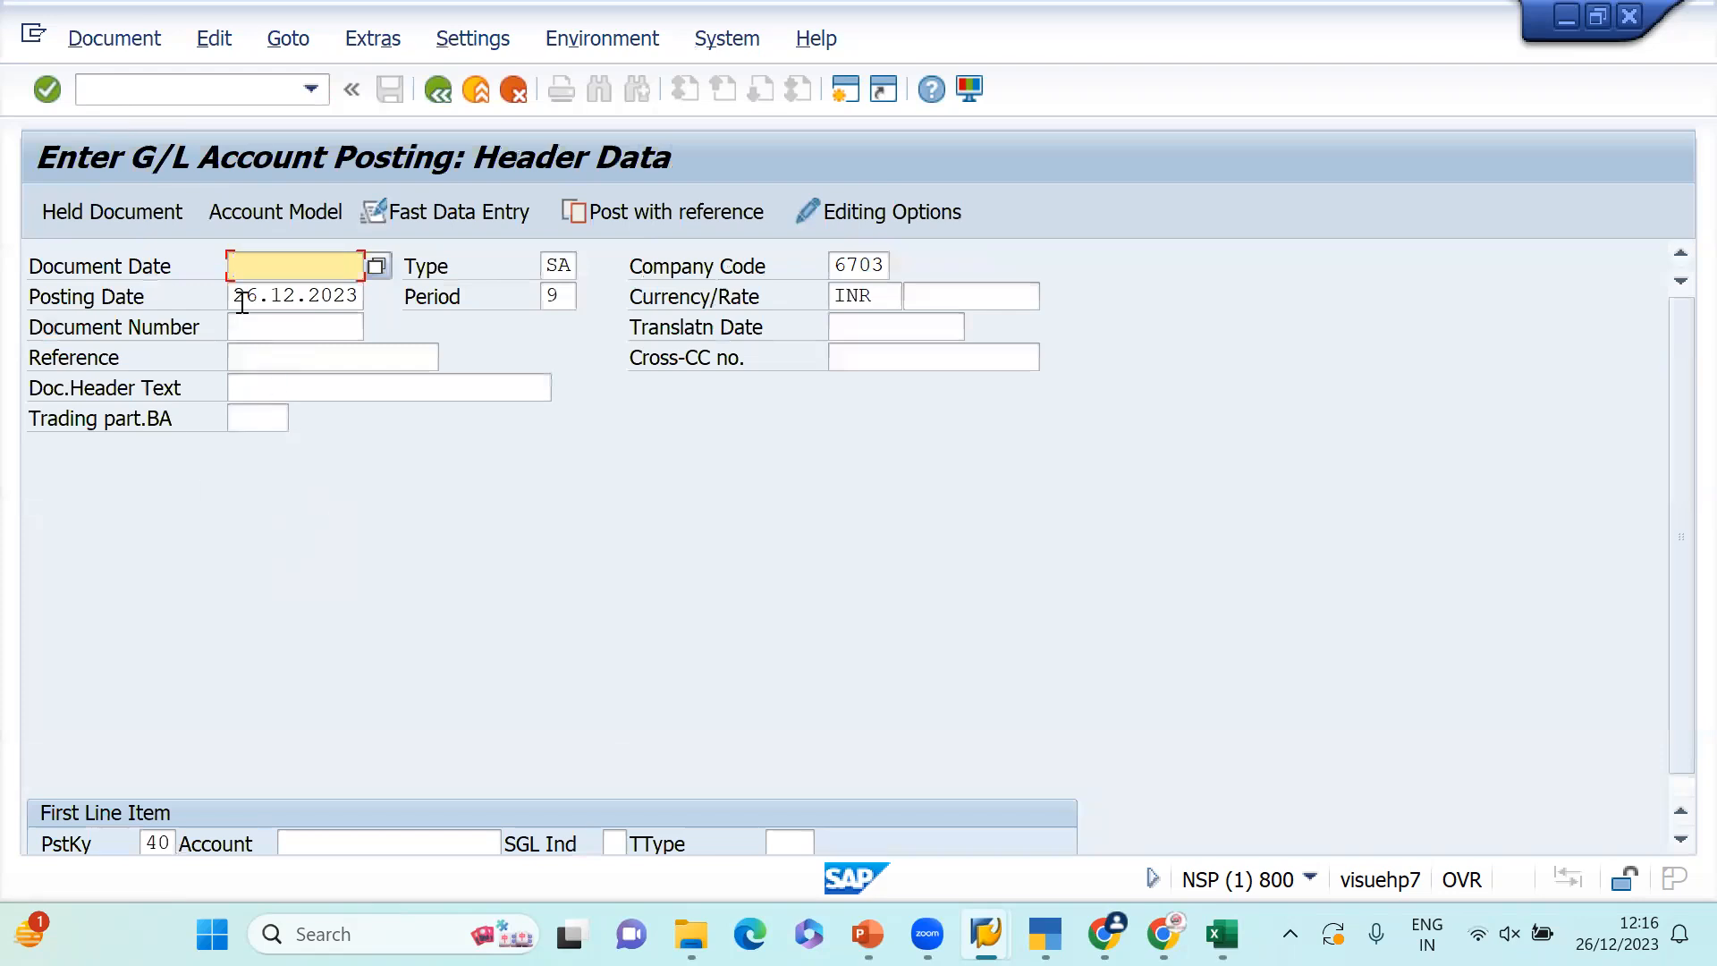
- Copy the posting date 26.12.2023 into the document date of the posting header
drag(241, 302, 463, 327)
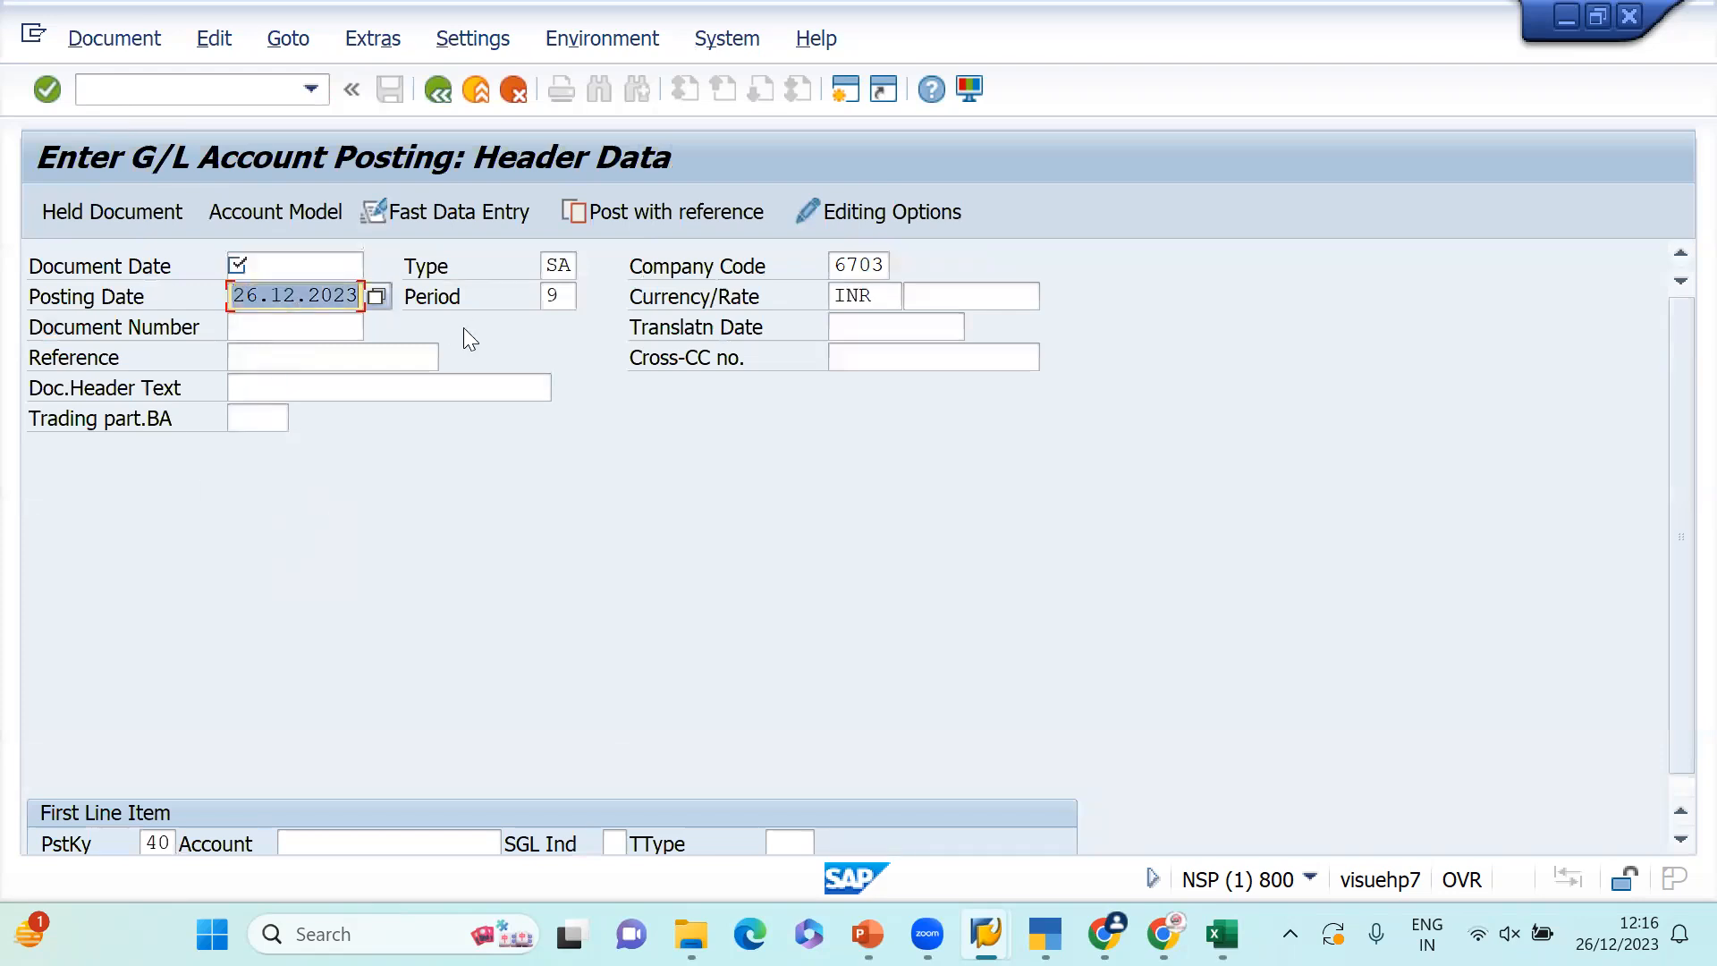
click(285, 260)
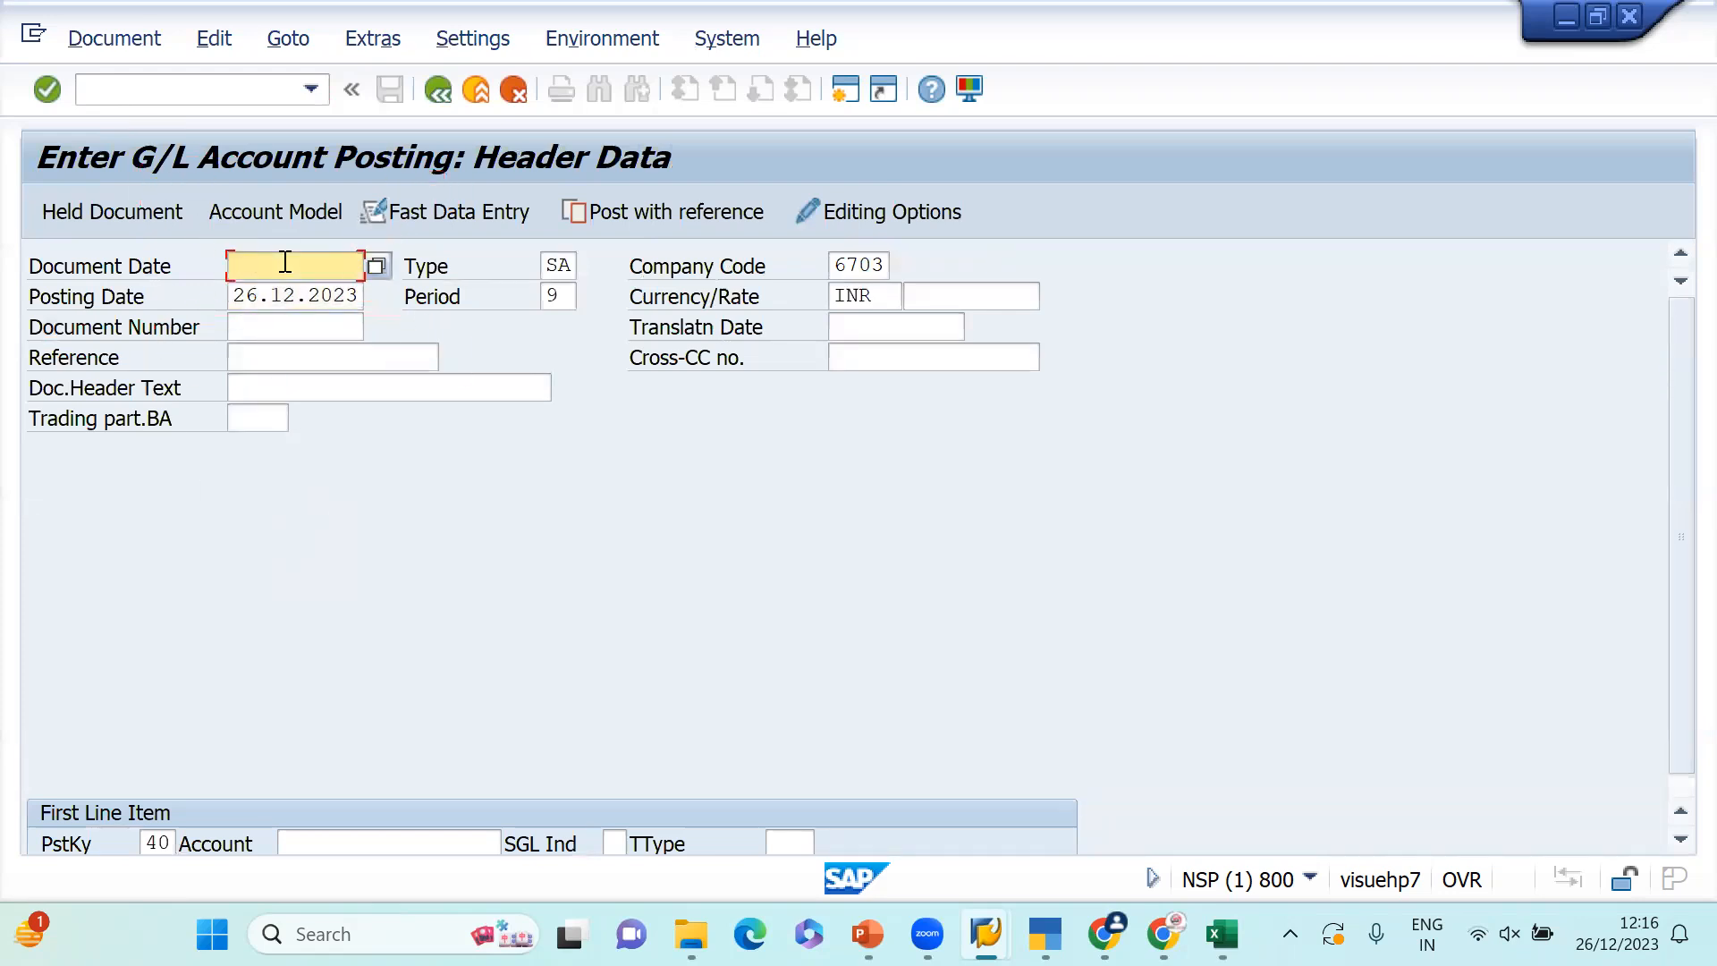
drag(234, 295, 481, 307)
key(ctrl+c)
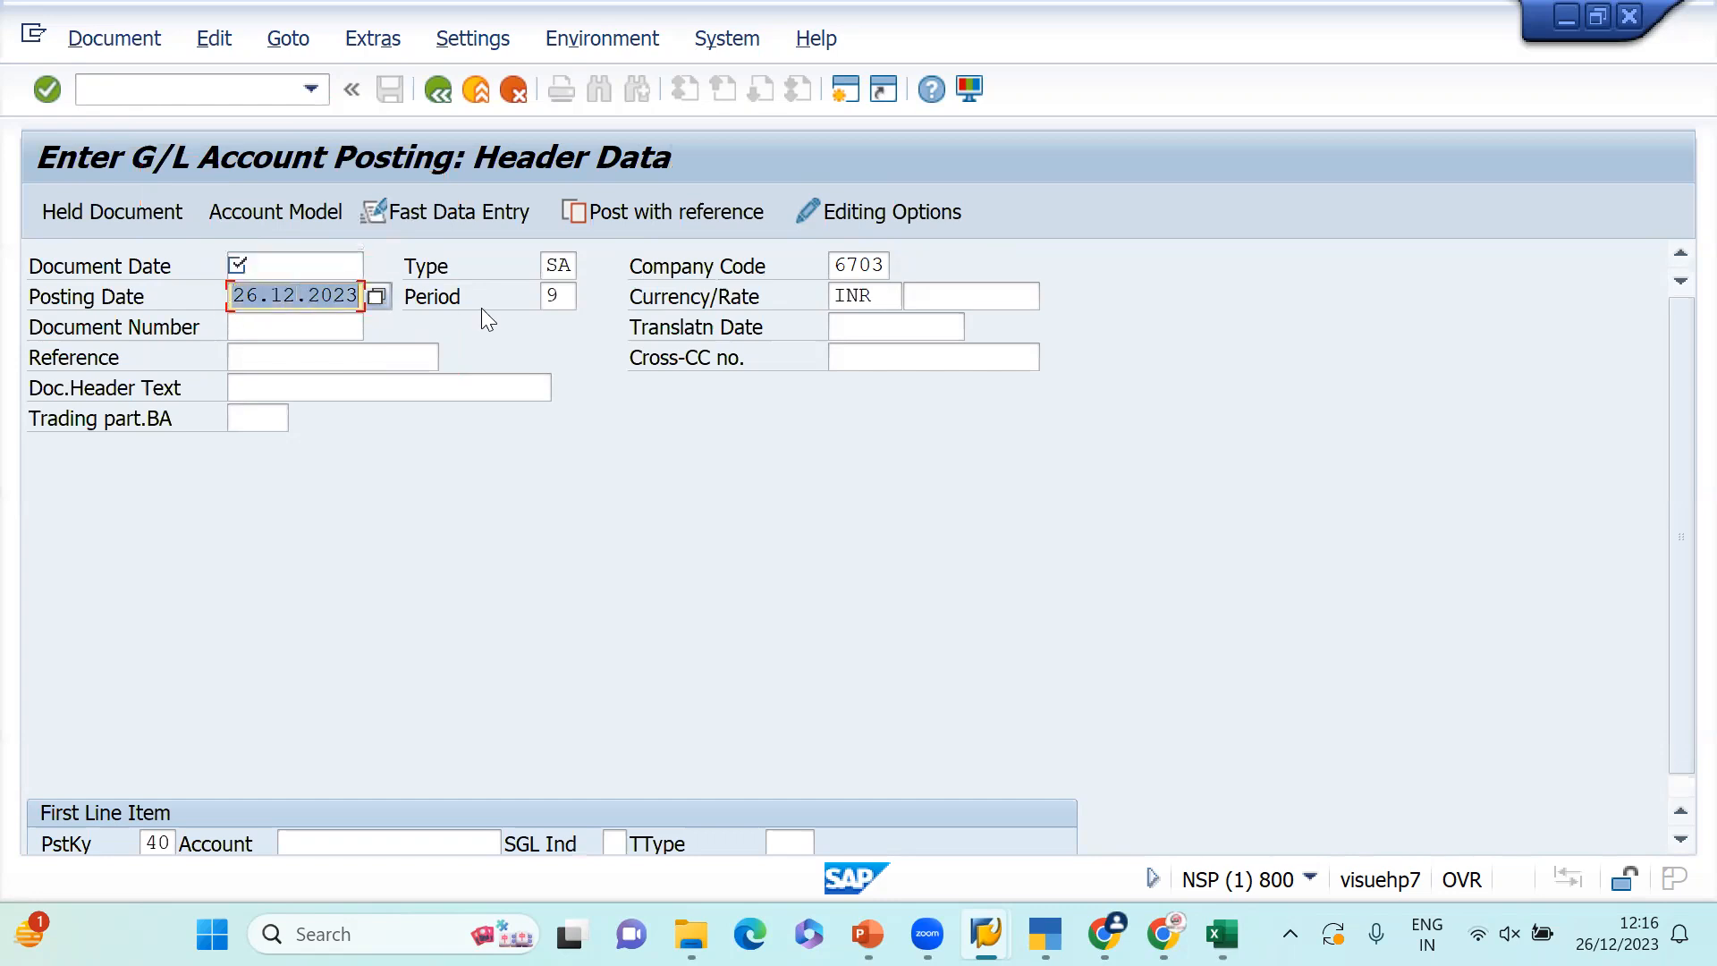
click(336, 264)
key(ctrl+v)
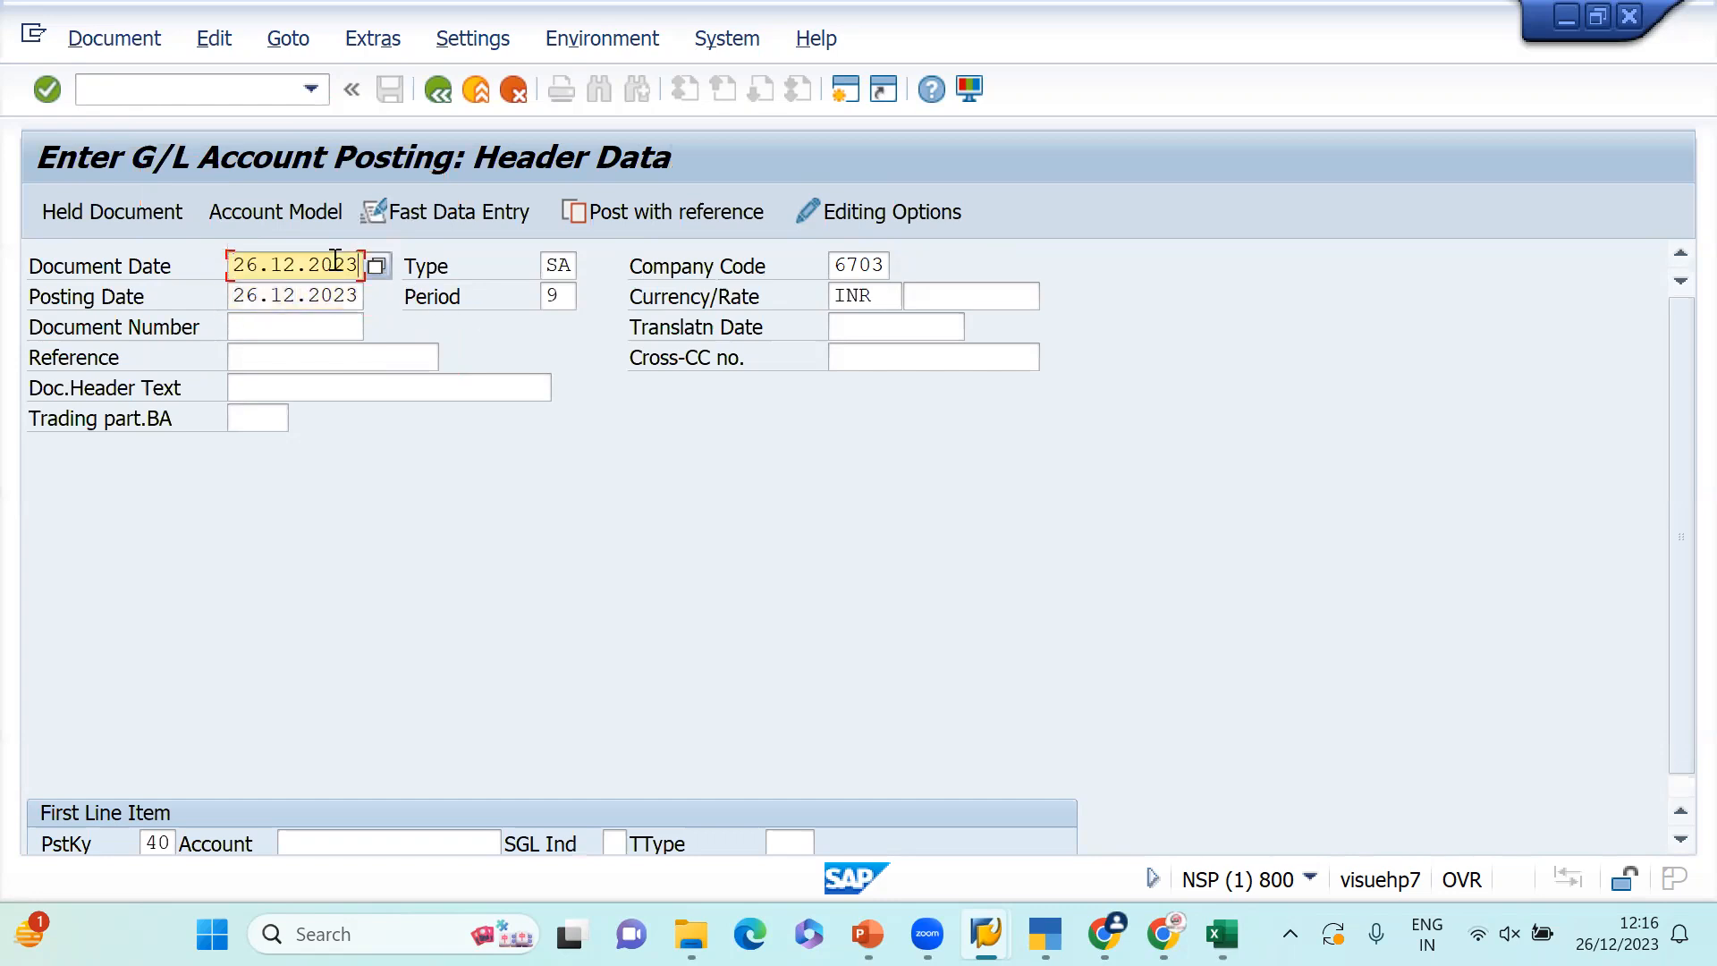
- Open the first debit line item for salary account 3000
click(316, 841)
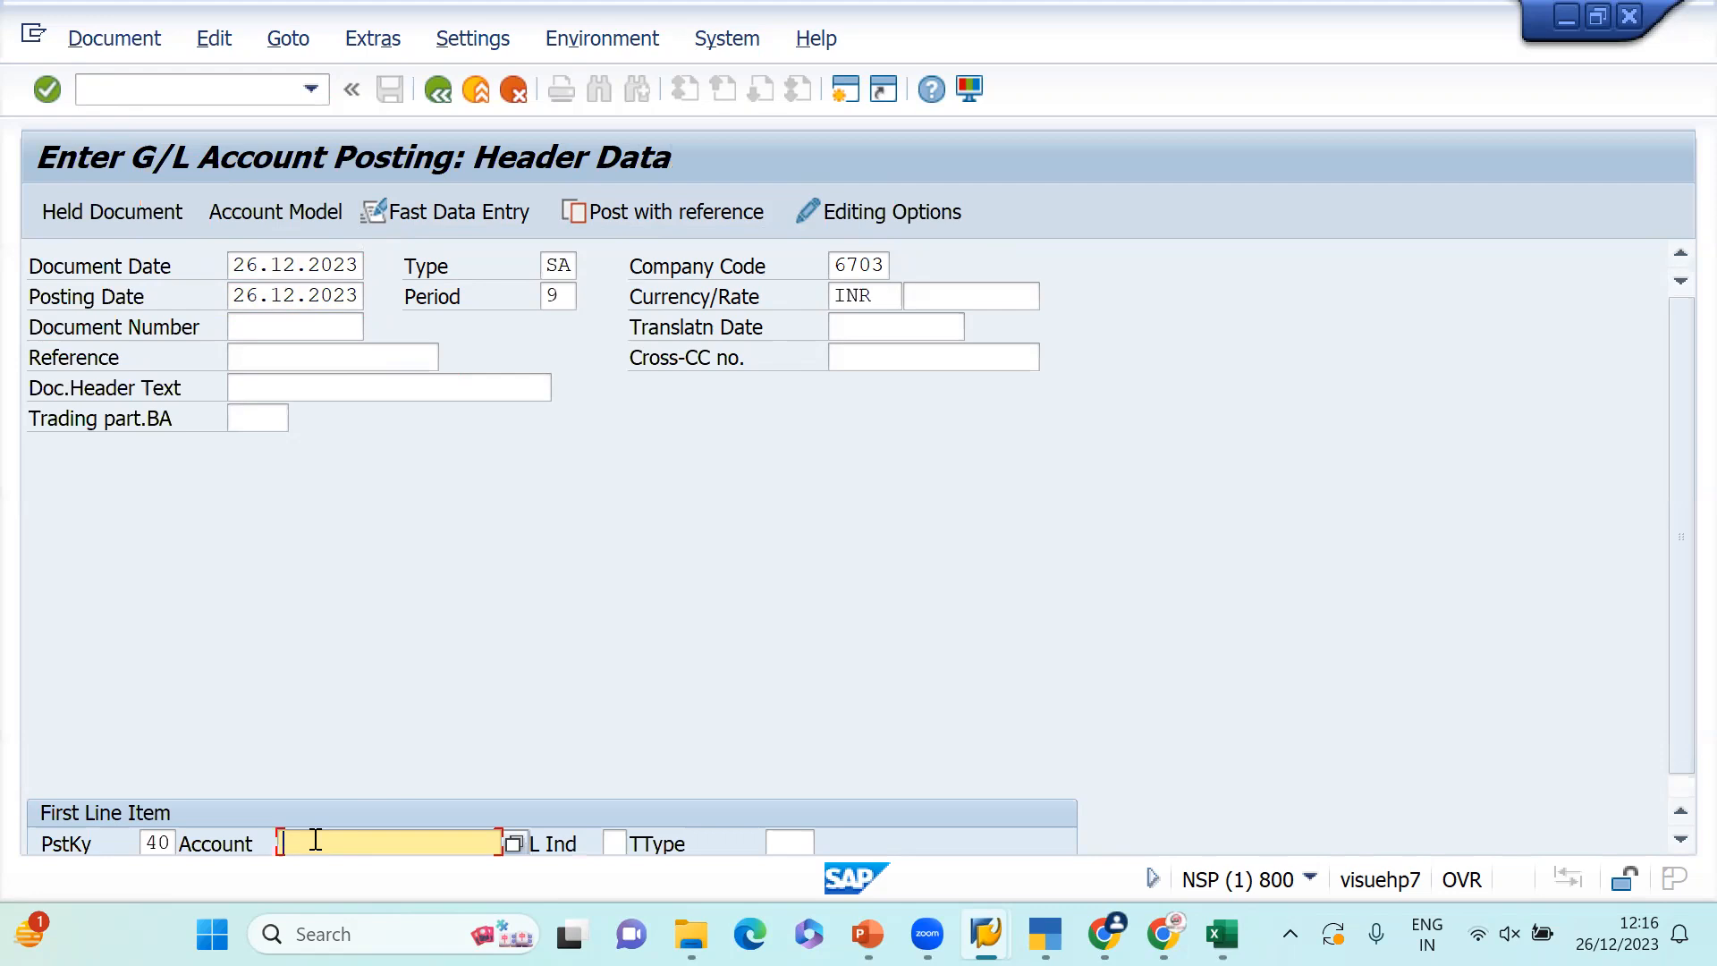
text(3000)
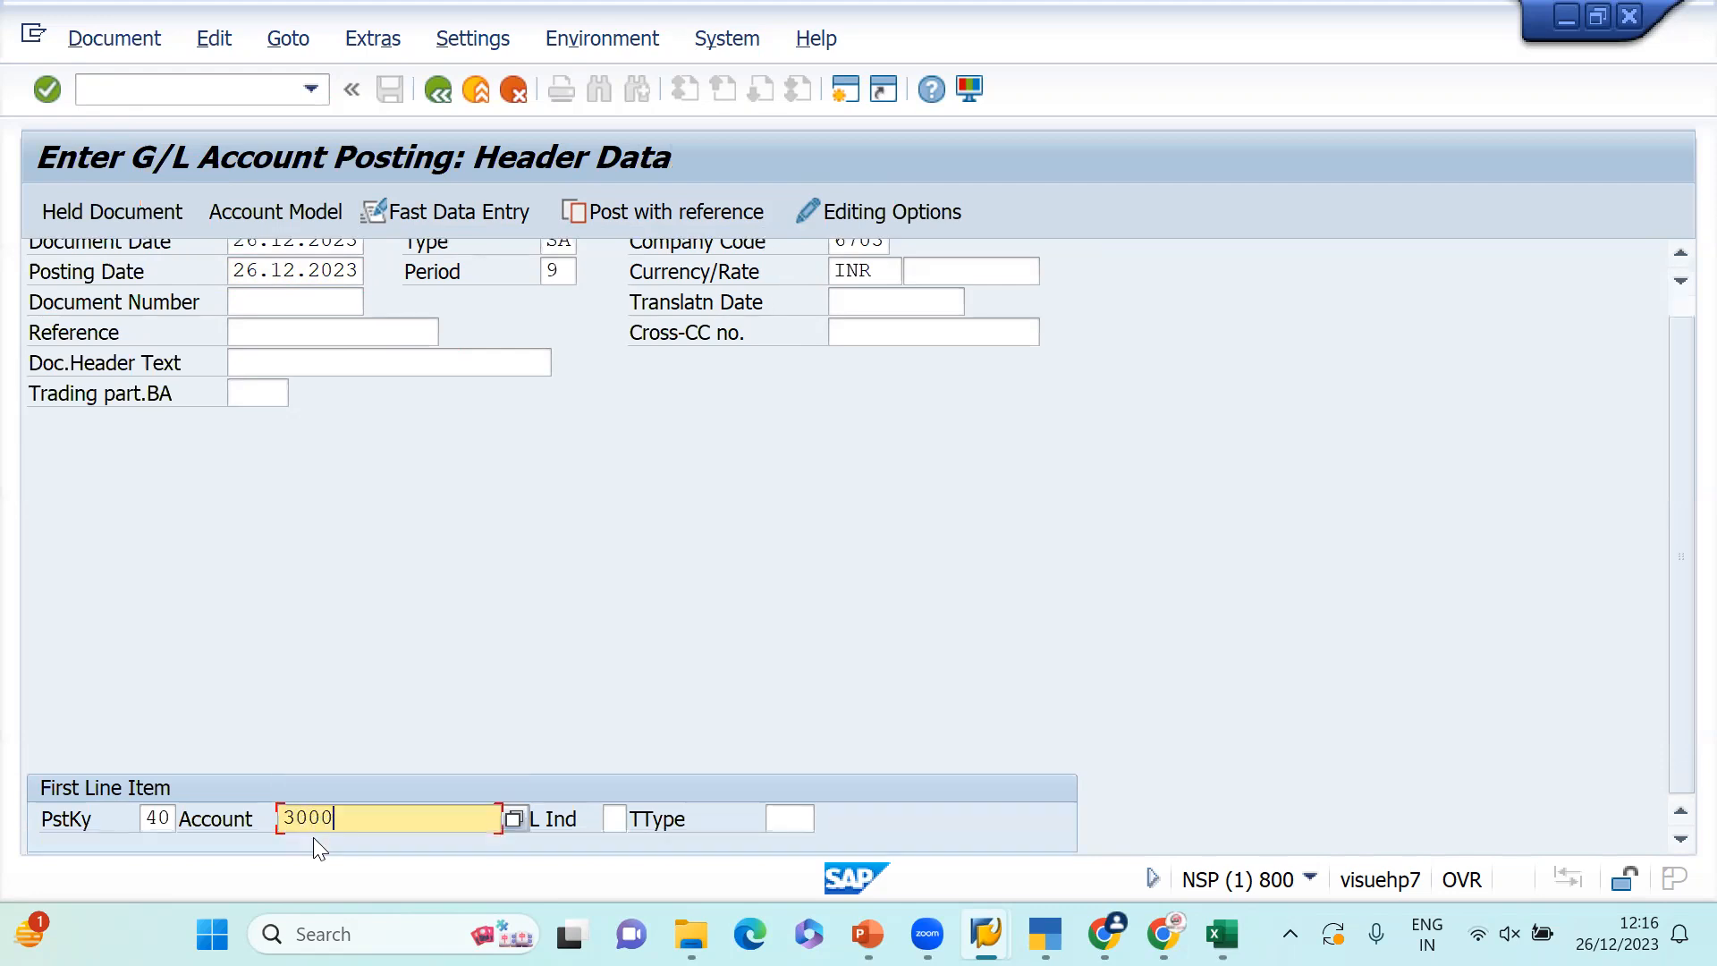
key(Return)
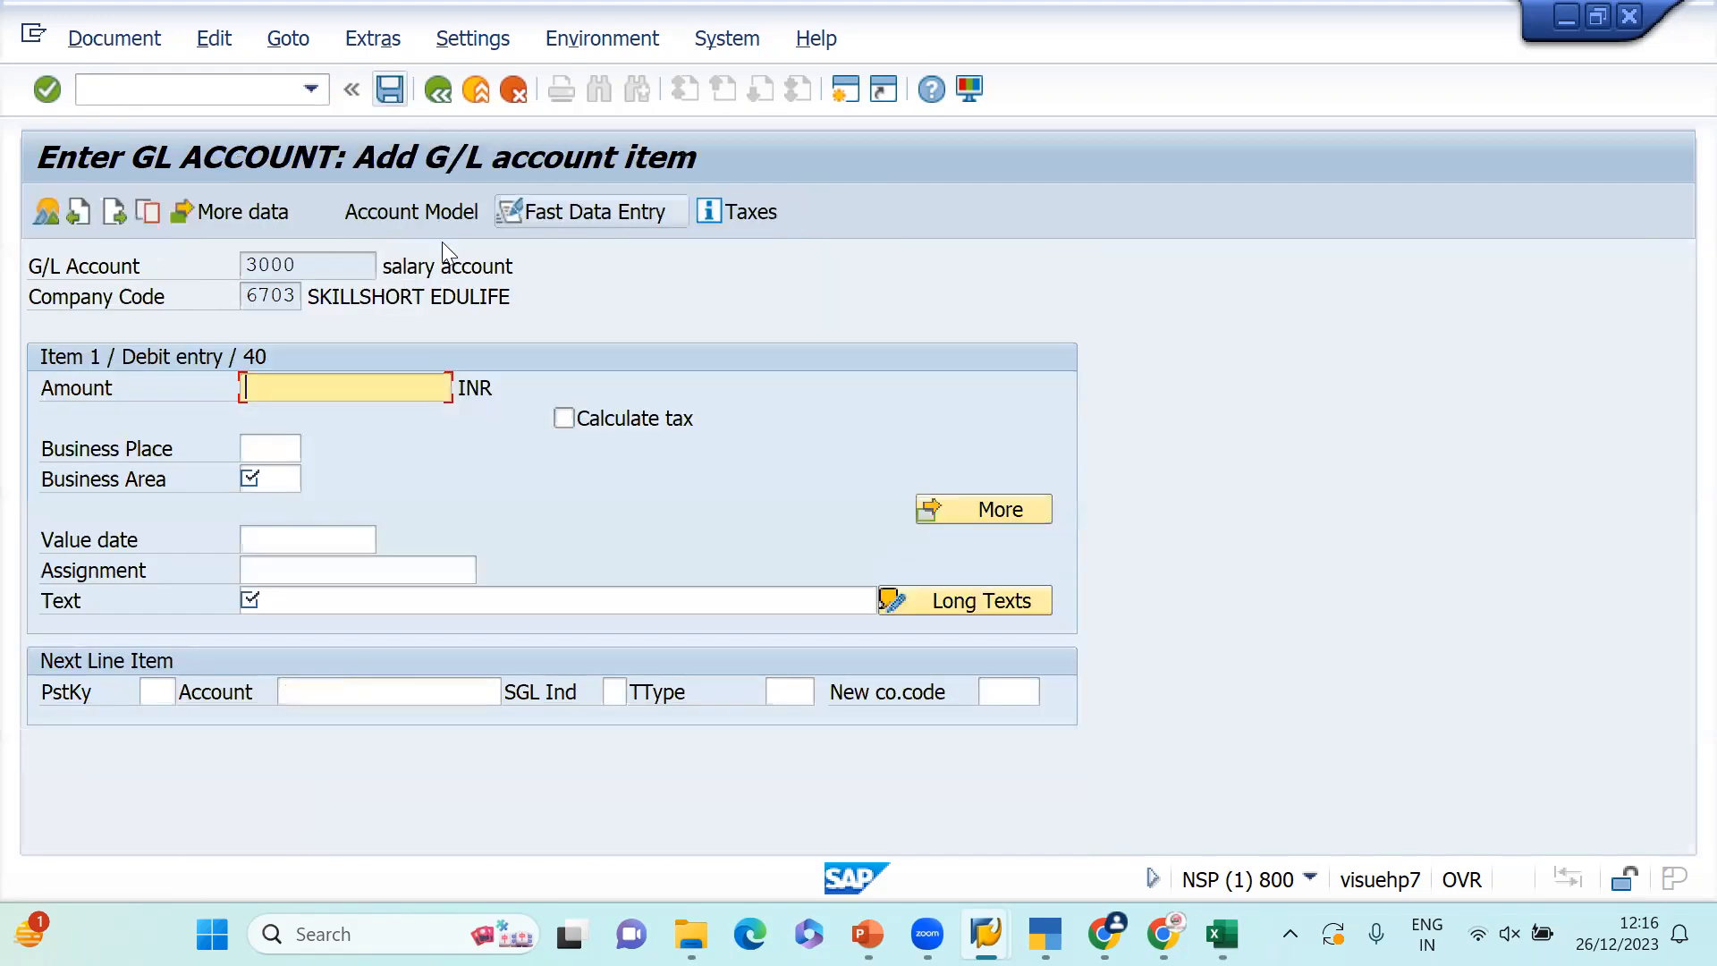
- Fill in the salary item with amount 100, business area 6704 and the text "being salary payable"
text(100)
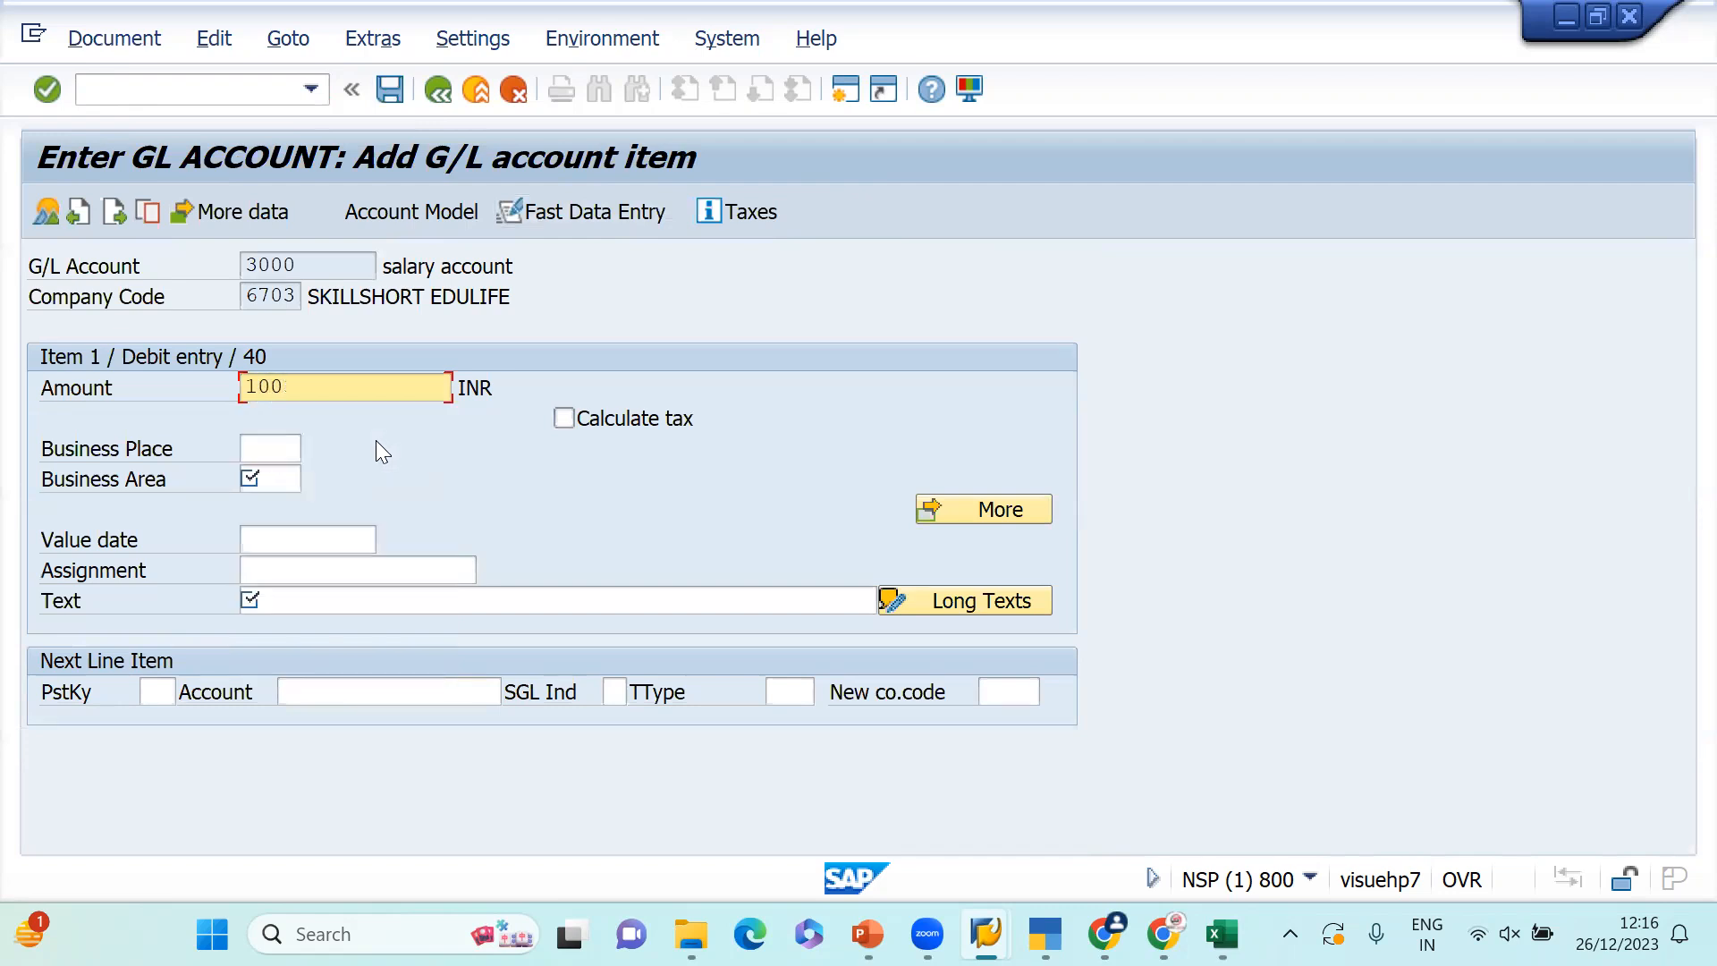
click(284, 474)
text(6704)
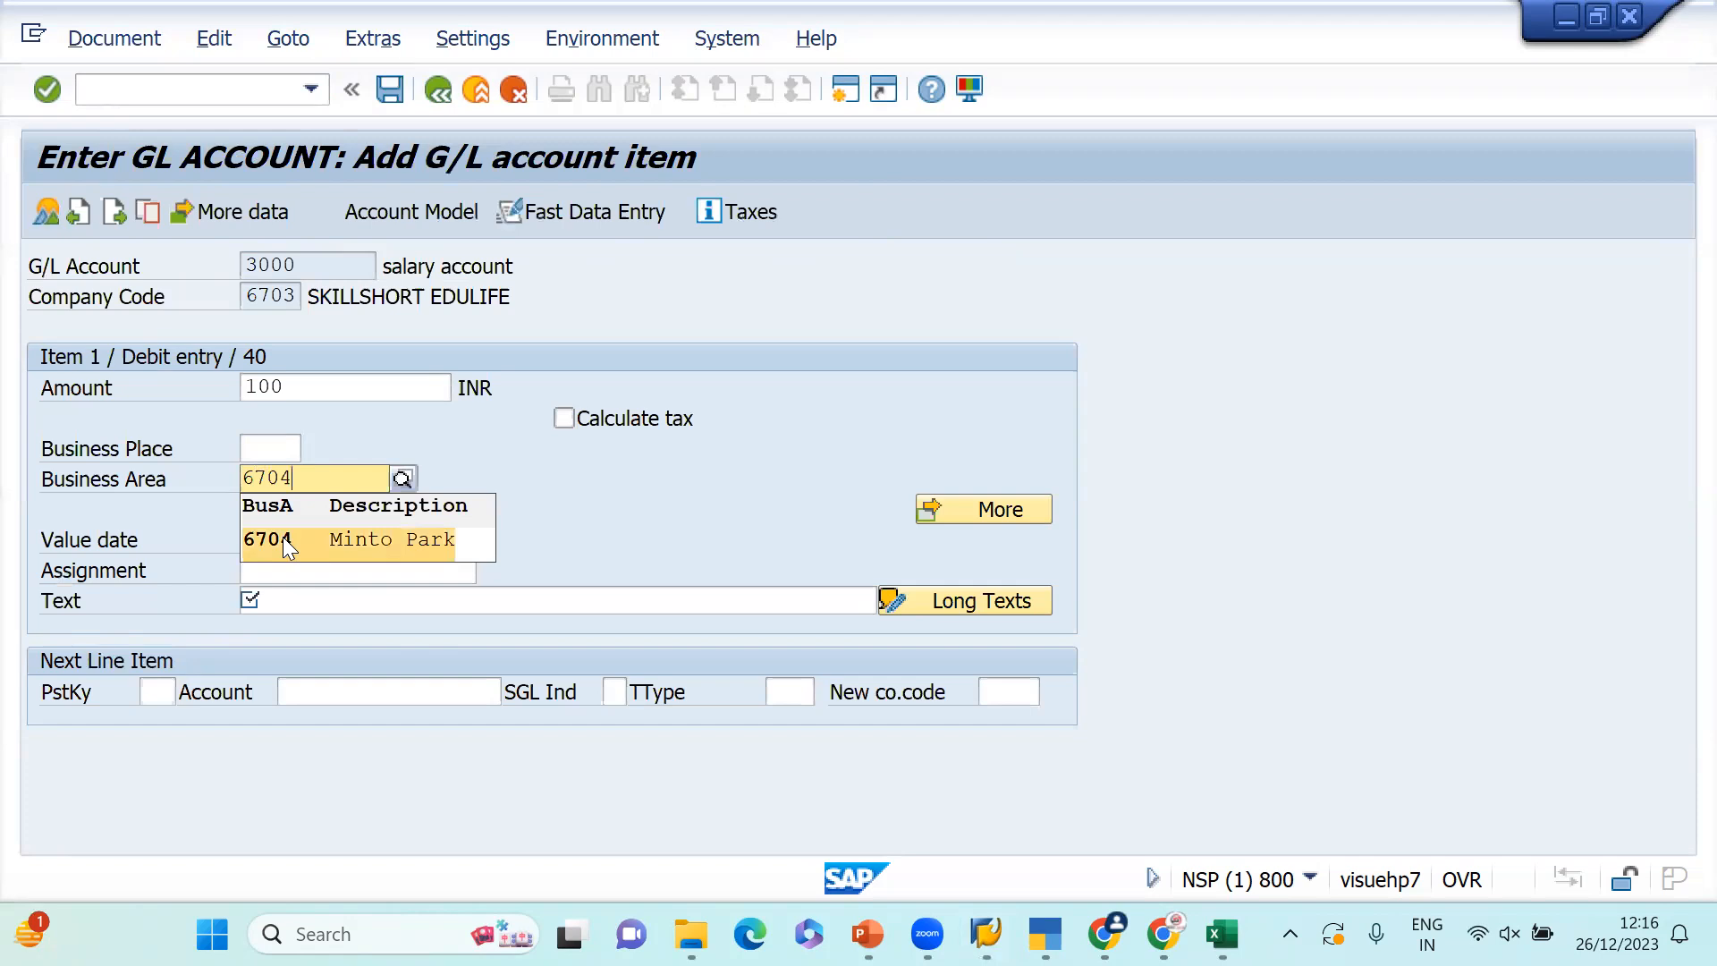
click(283, 537)
text(being salary)
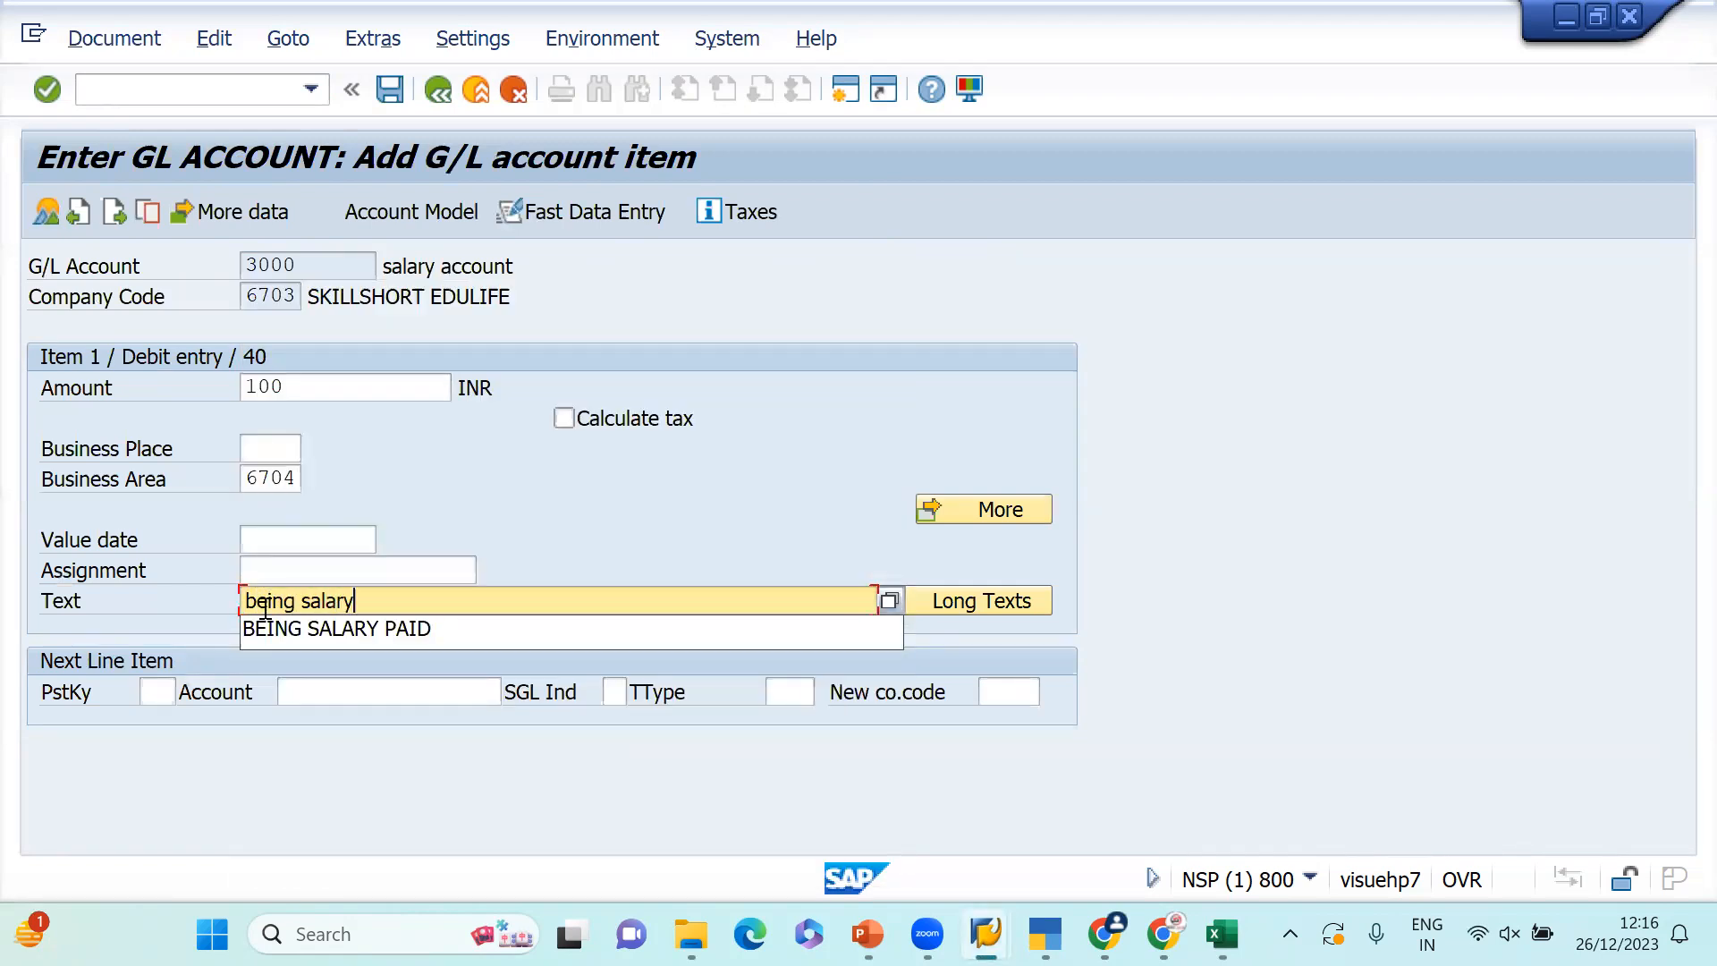
text( payable)
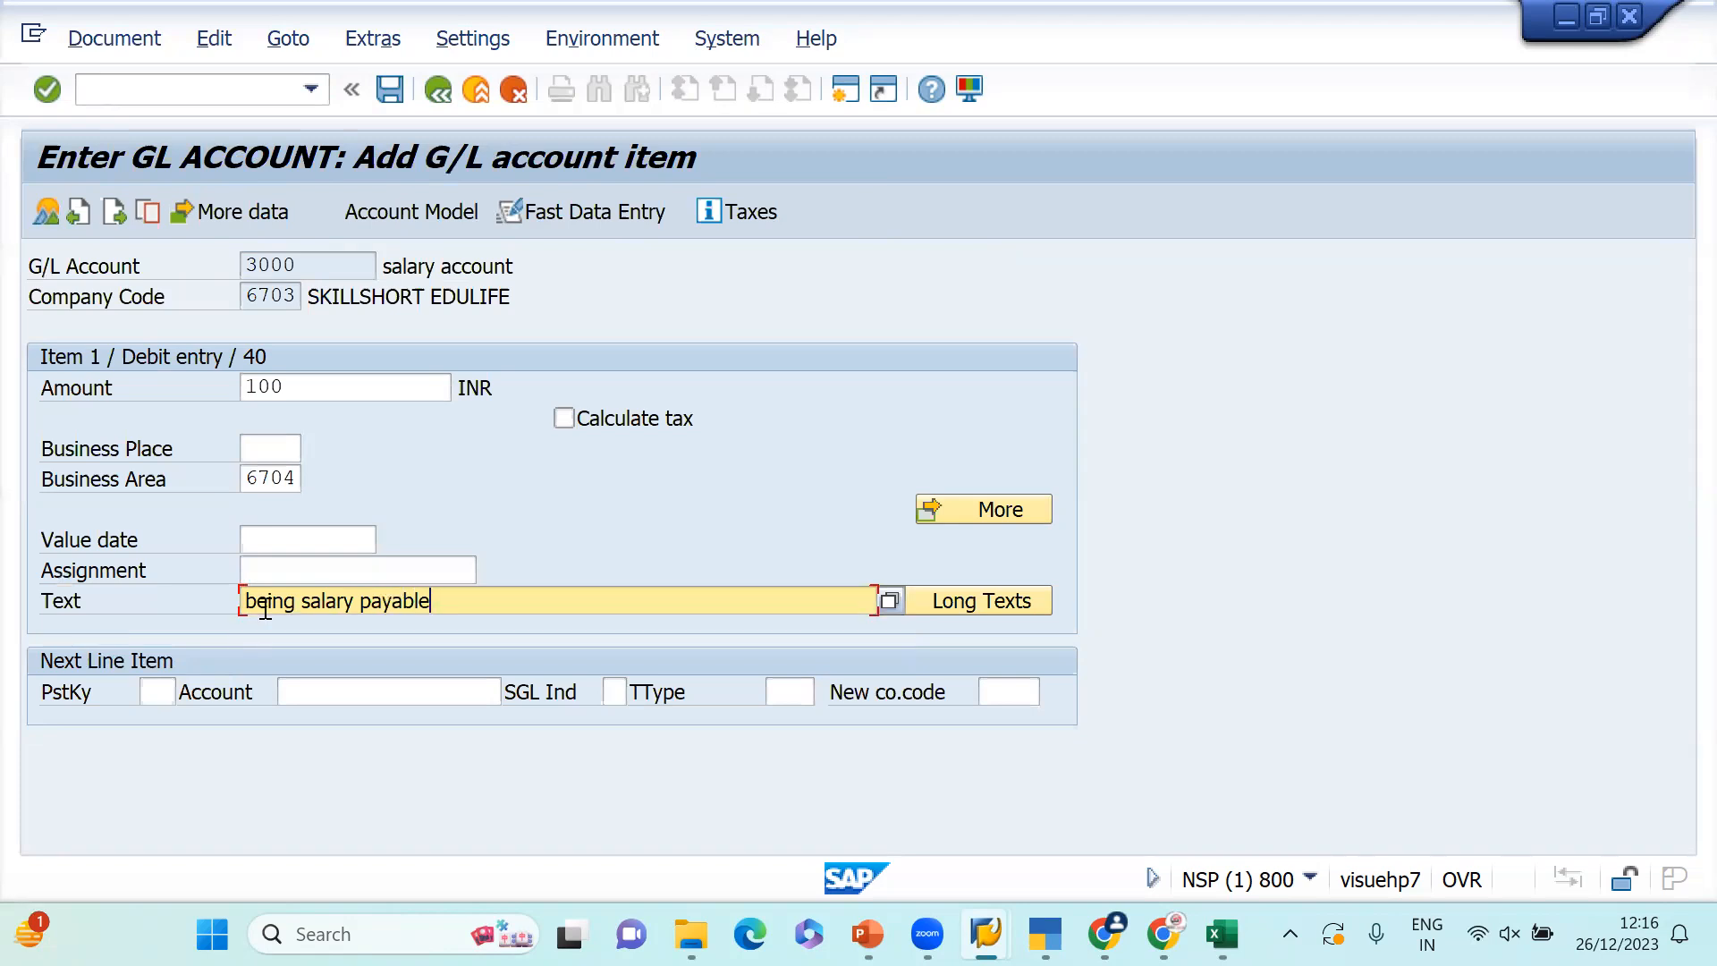
- Add a second line item with posting key 40 for rent account 3001
click(154, 692)
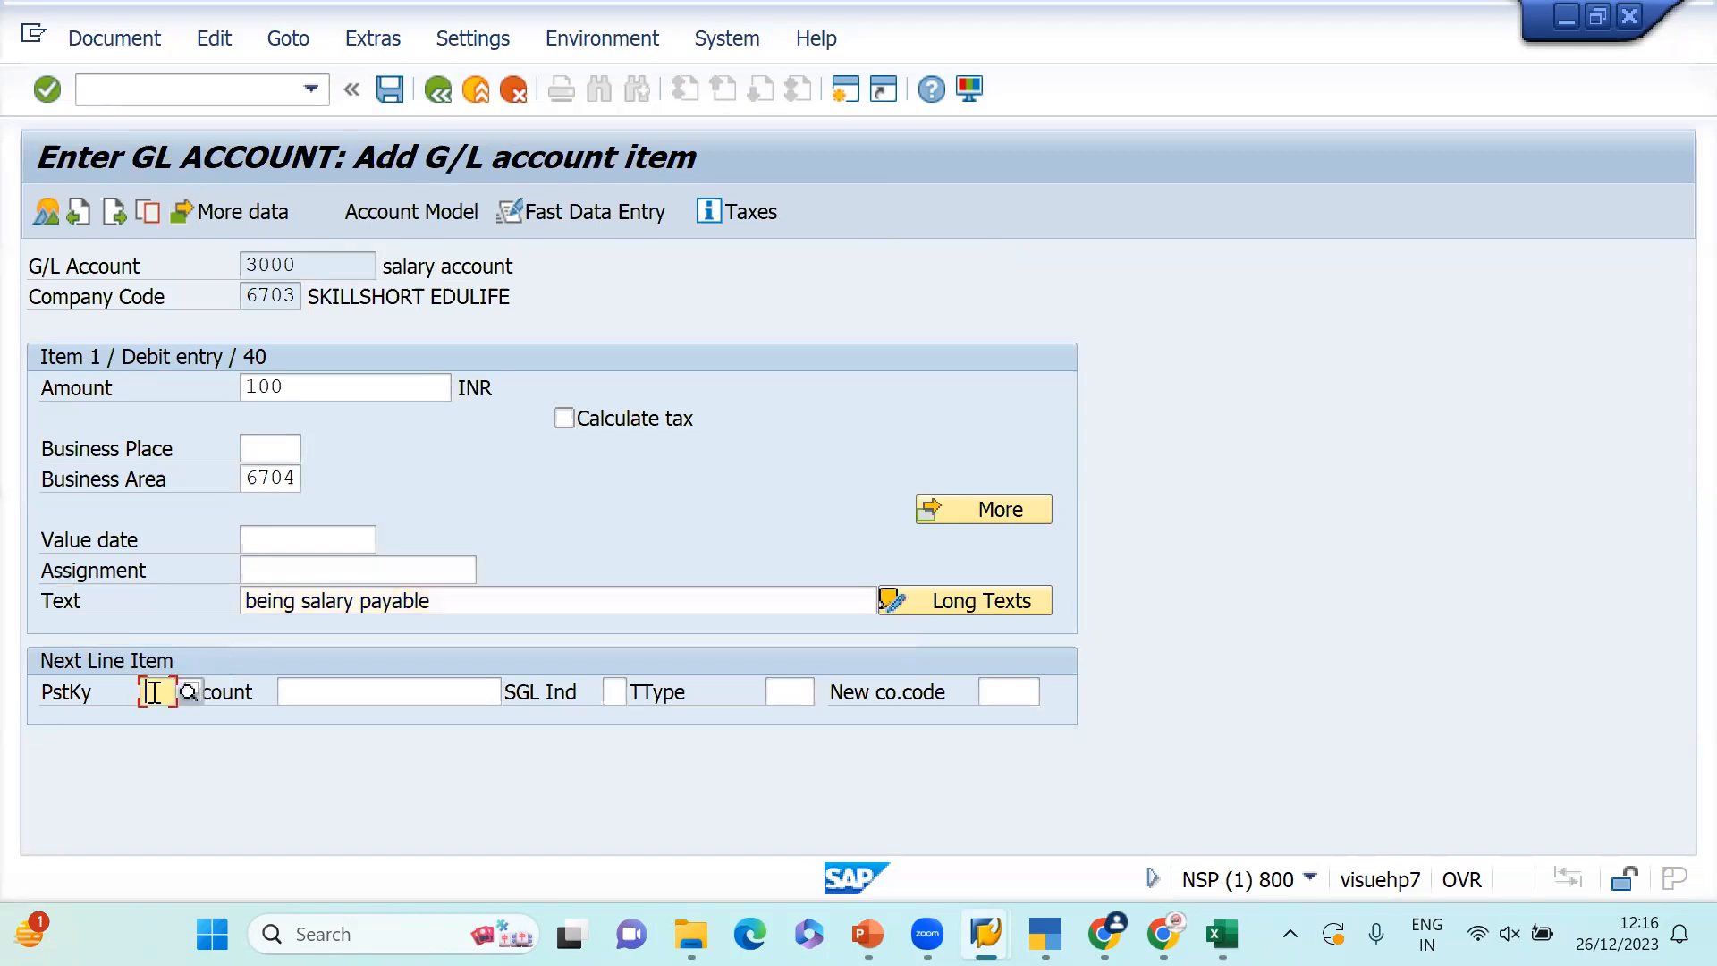
text(40)
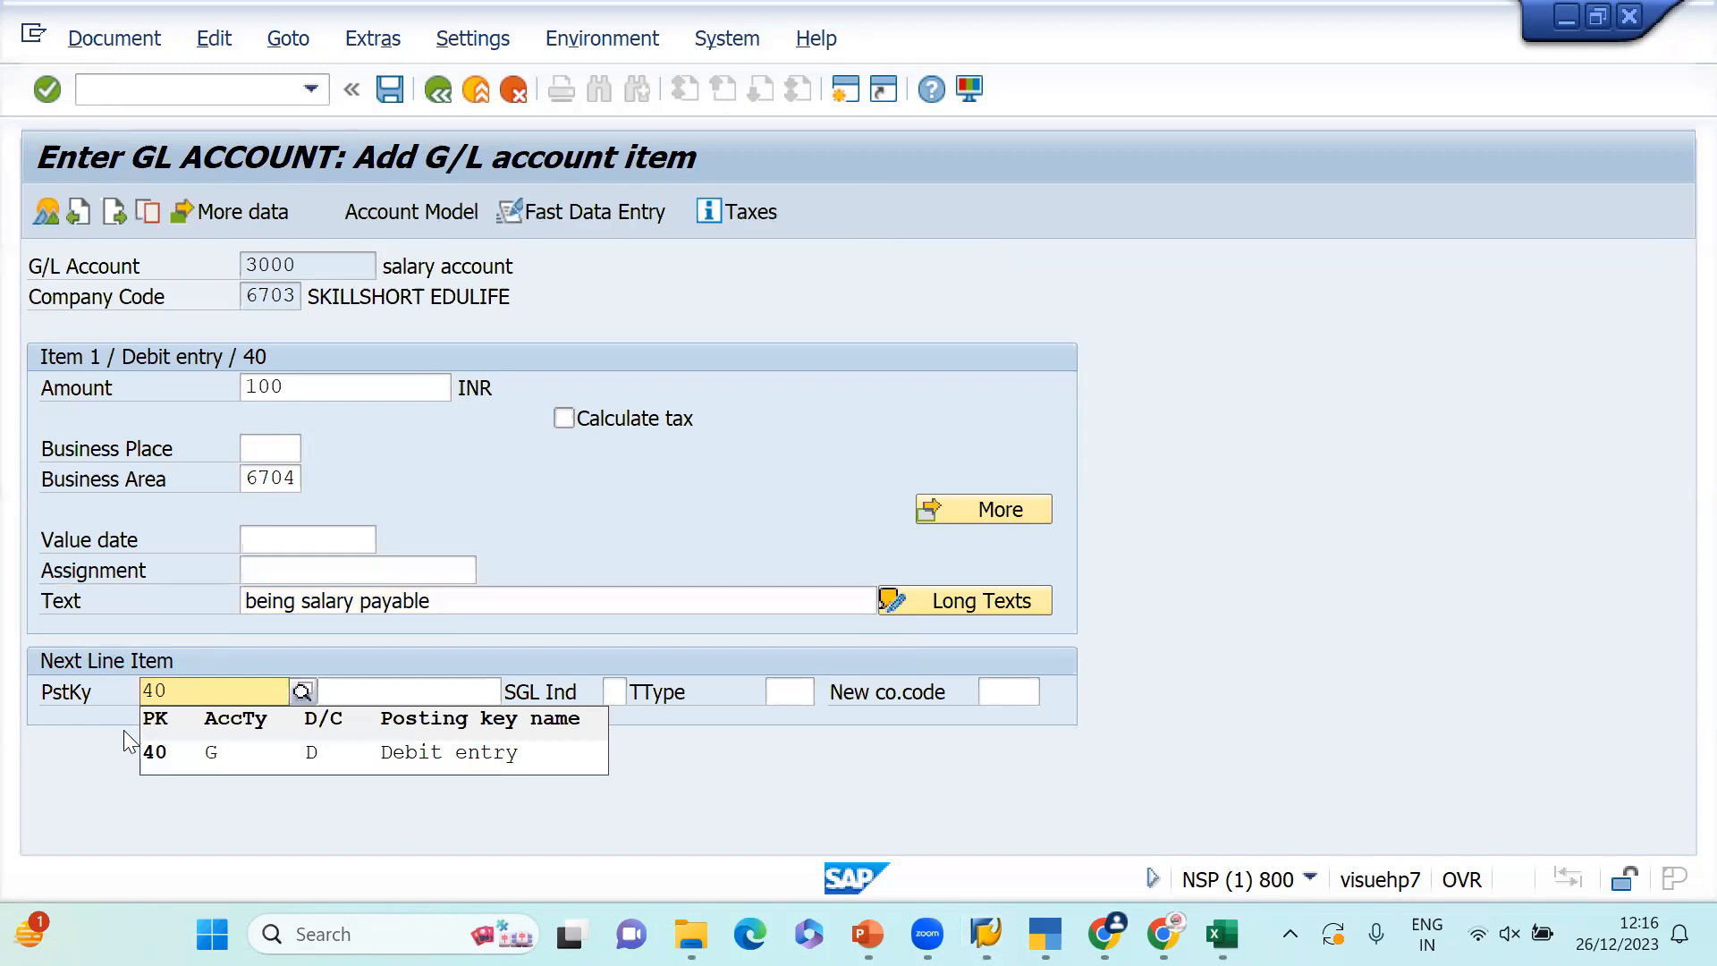
click(163, 759)
click(322, 694)
text(3000)
key(Return)
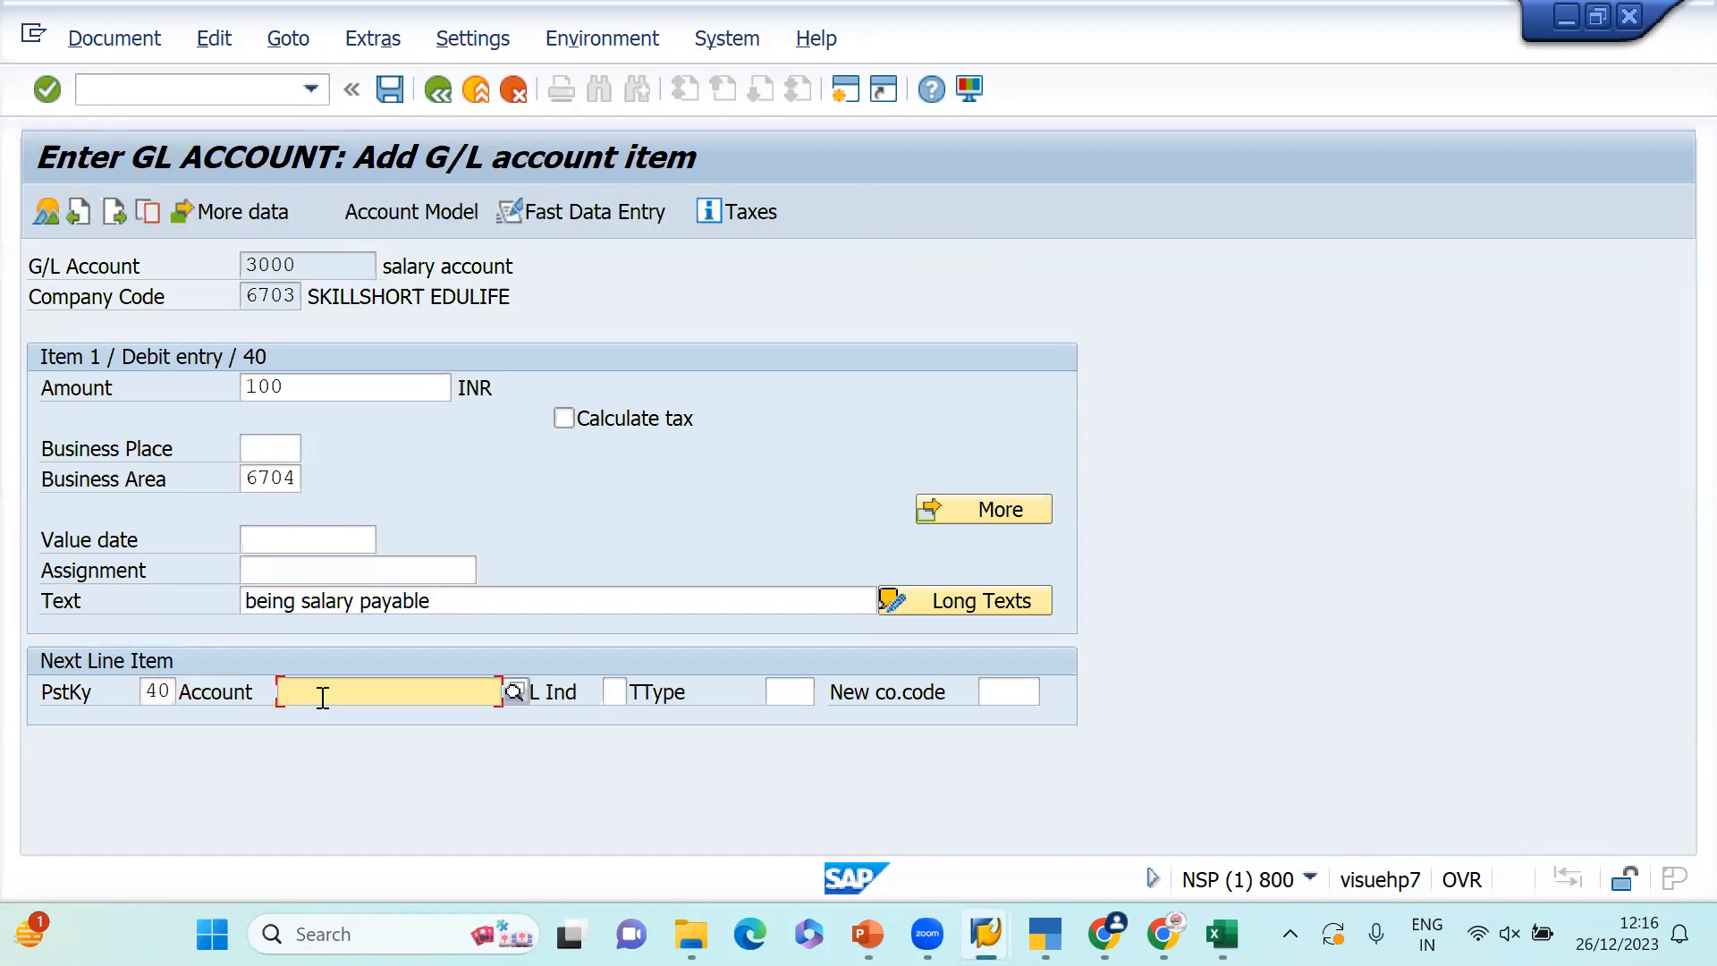
text(3001)
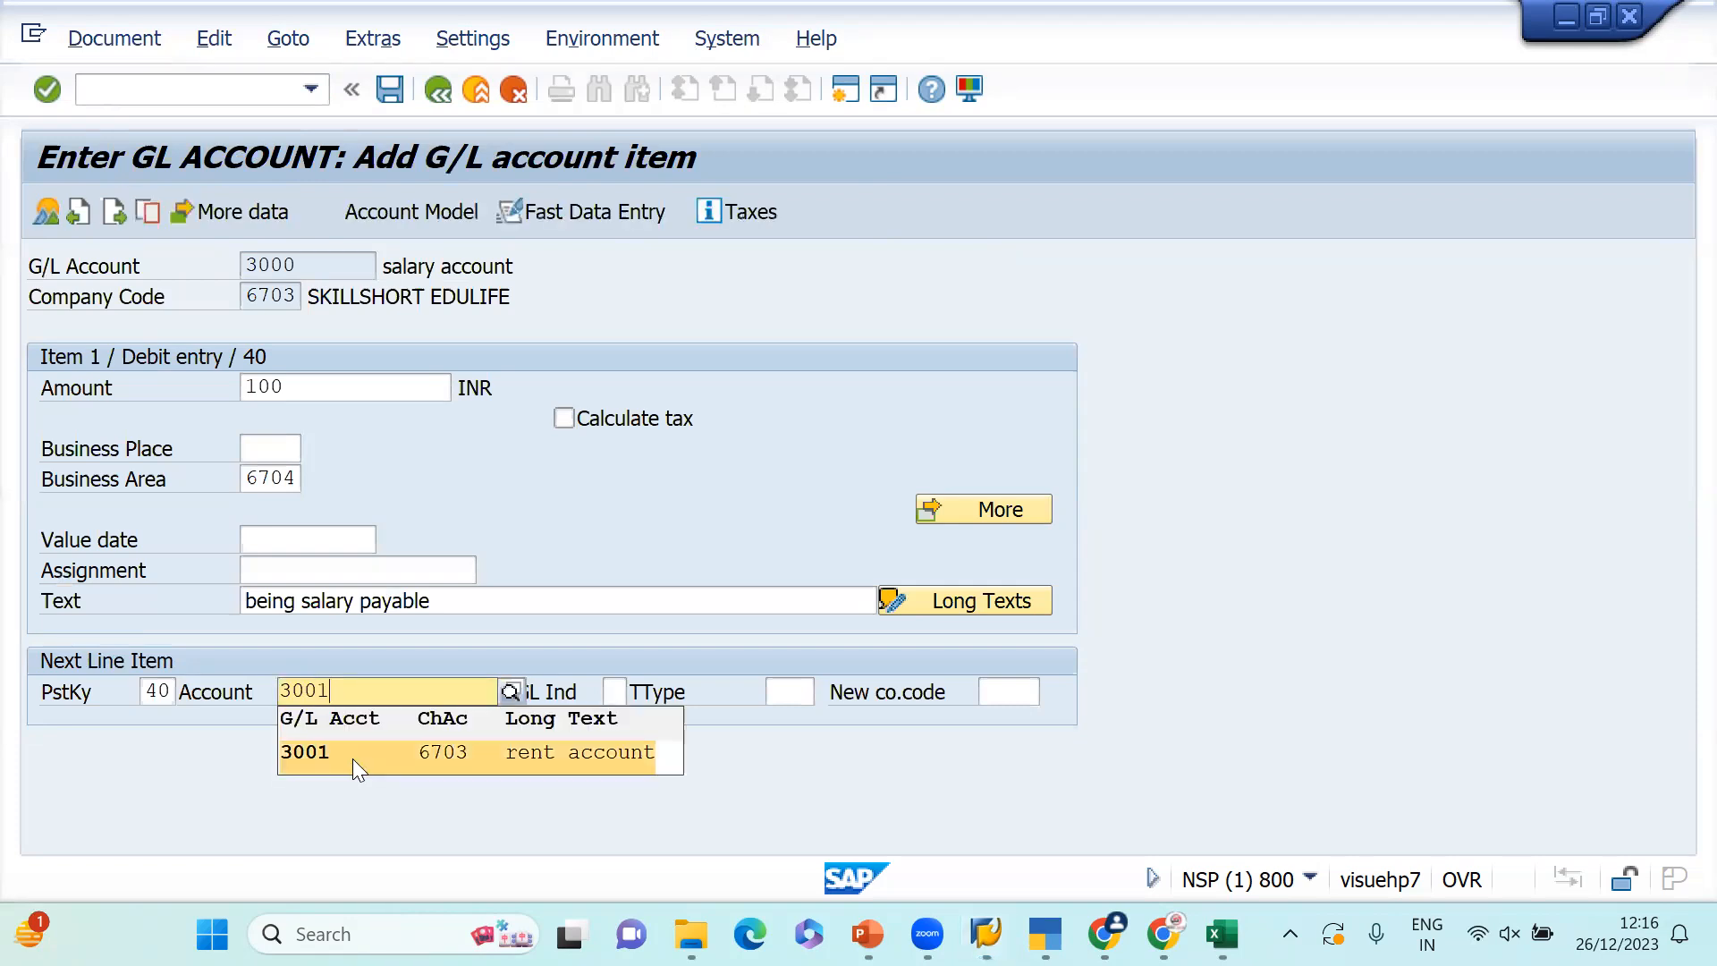
click(358, 759)
key(Return)
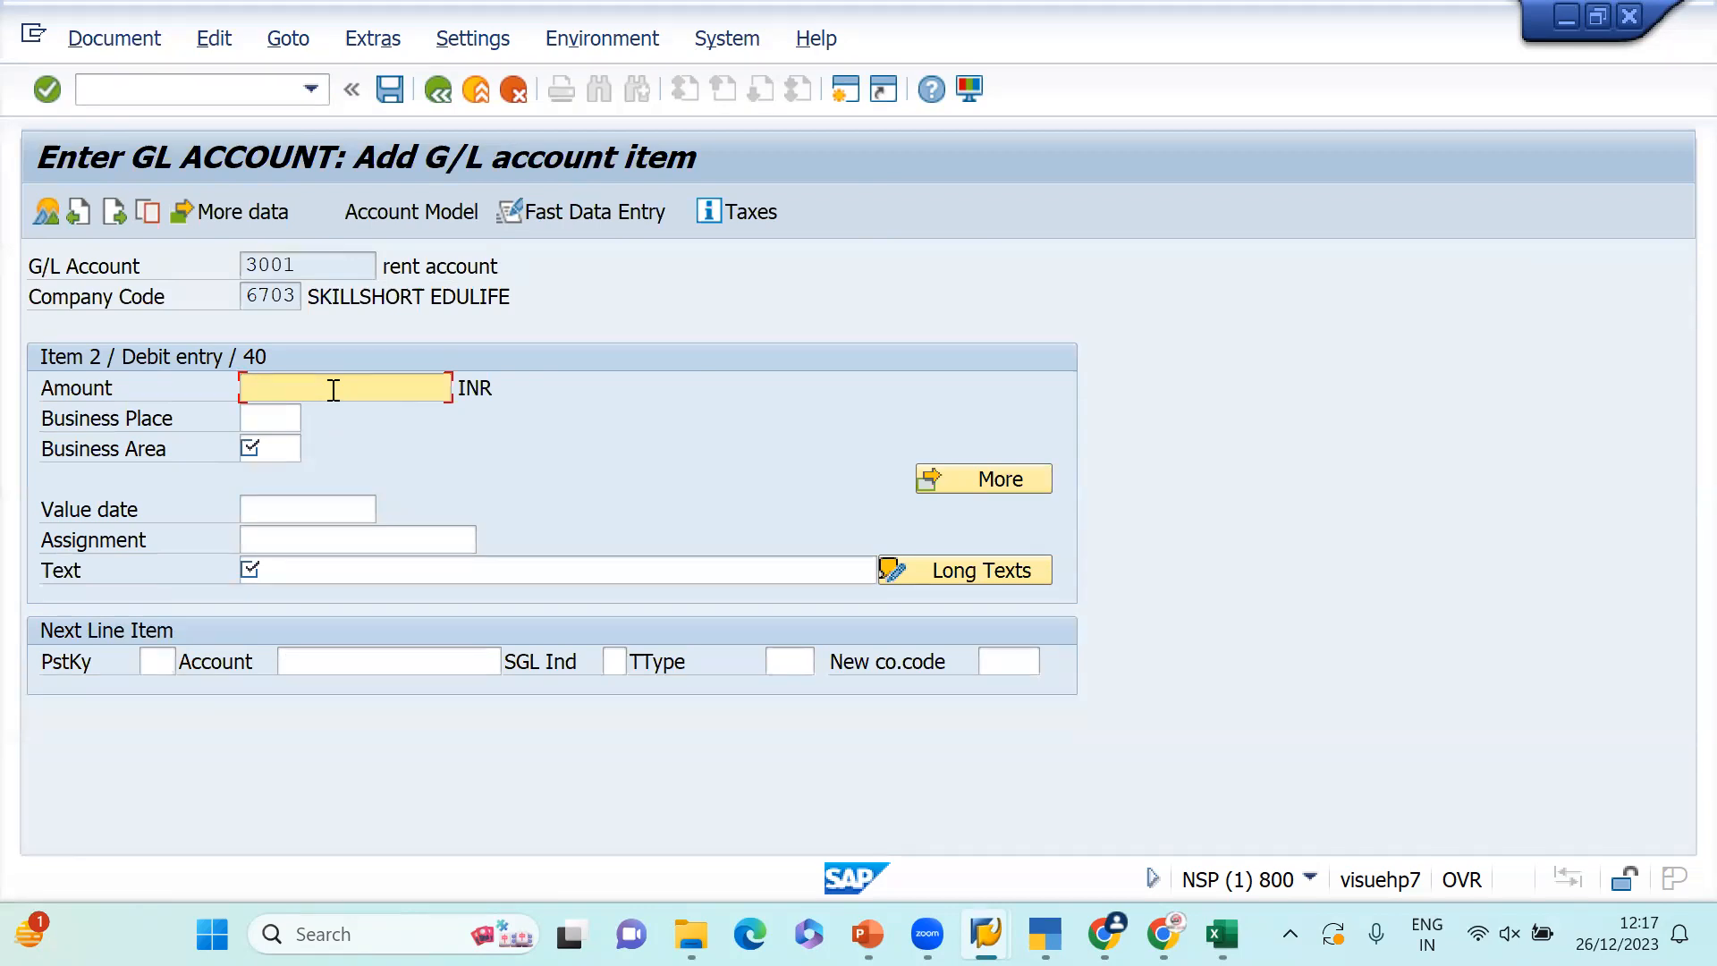
- Fill in the rent item with amount 50, business area 6704 and the text "being rent payable"
text(50)
click(271, 445)
text(67)
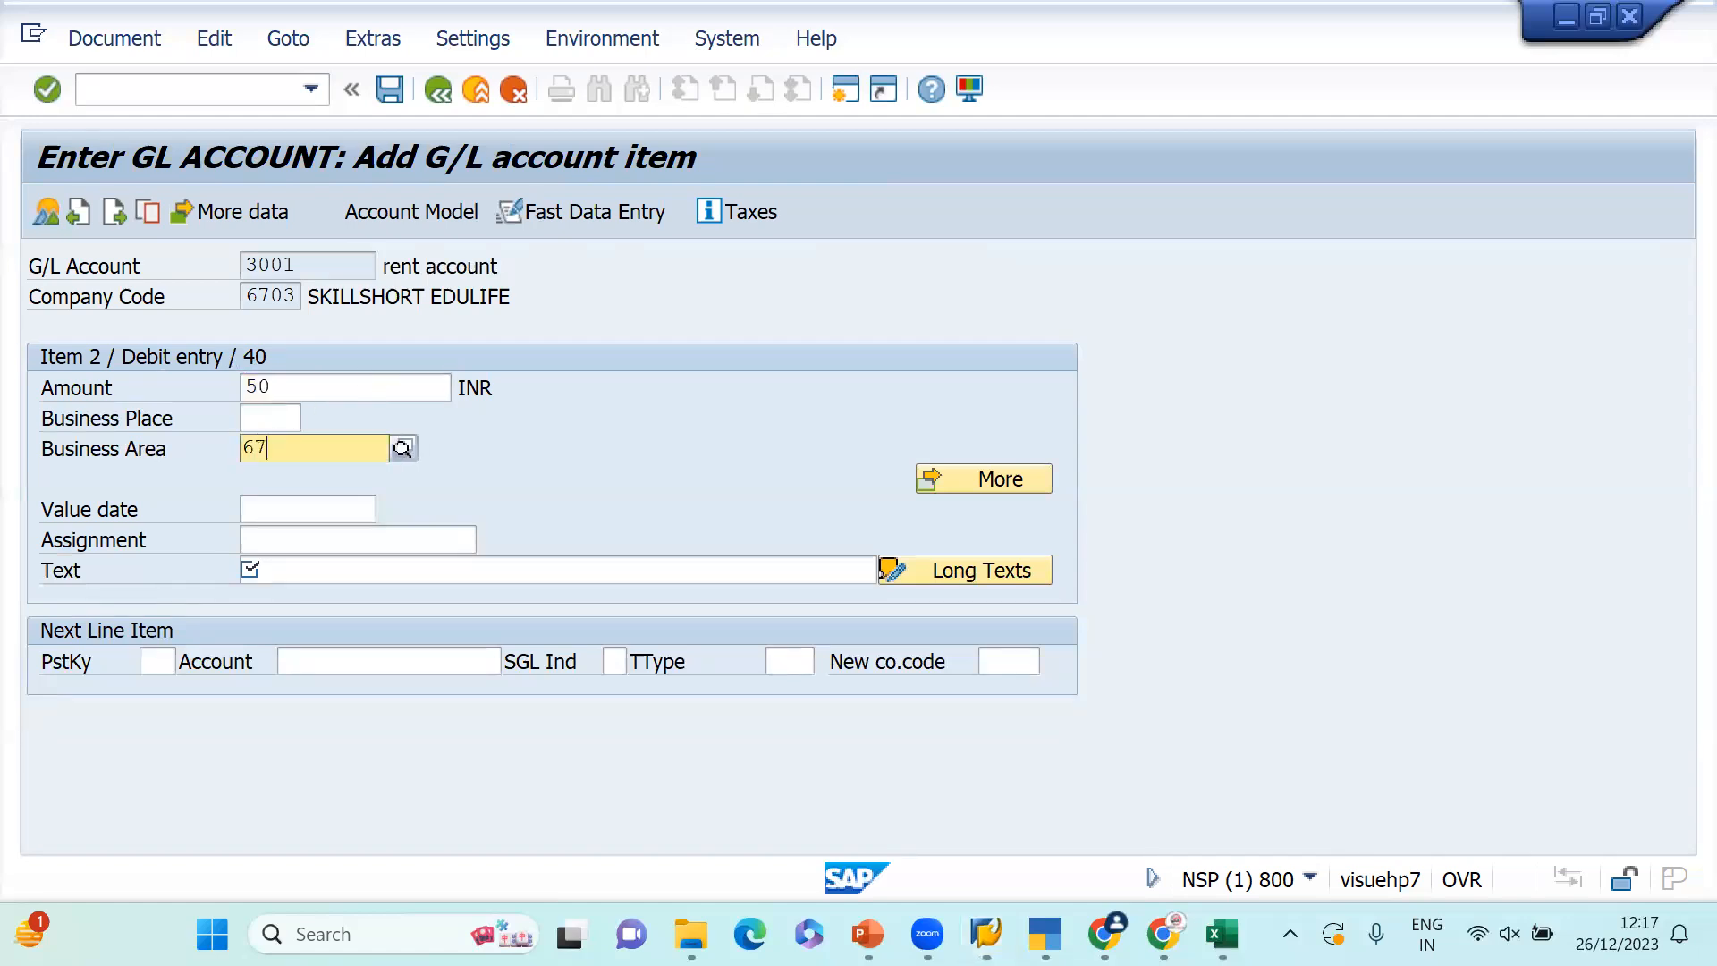
text(04)
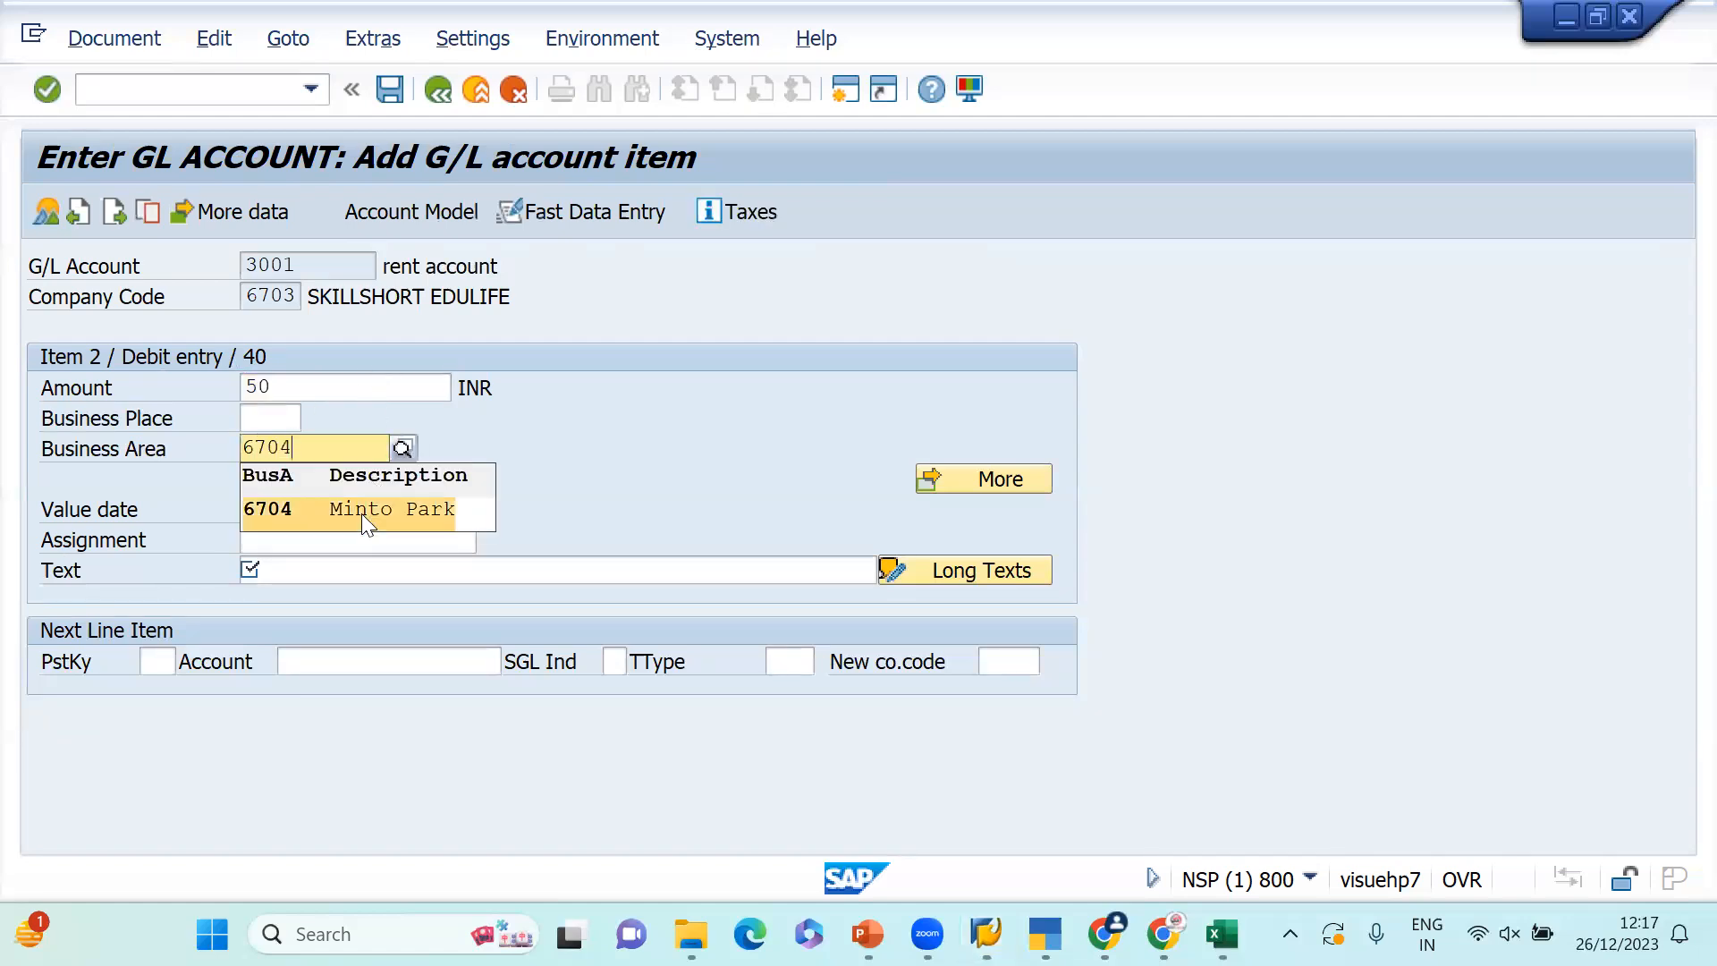
click(360, 518)
click(326, 569)
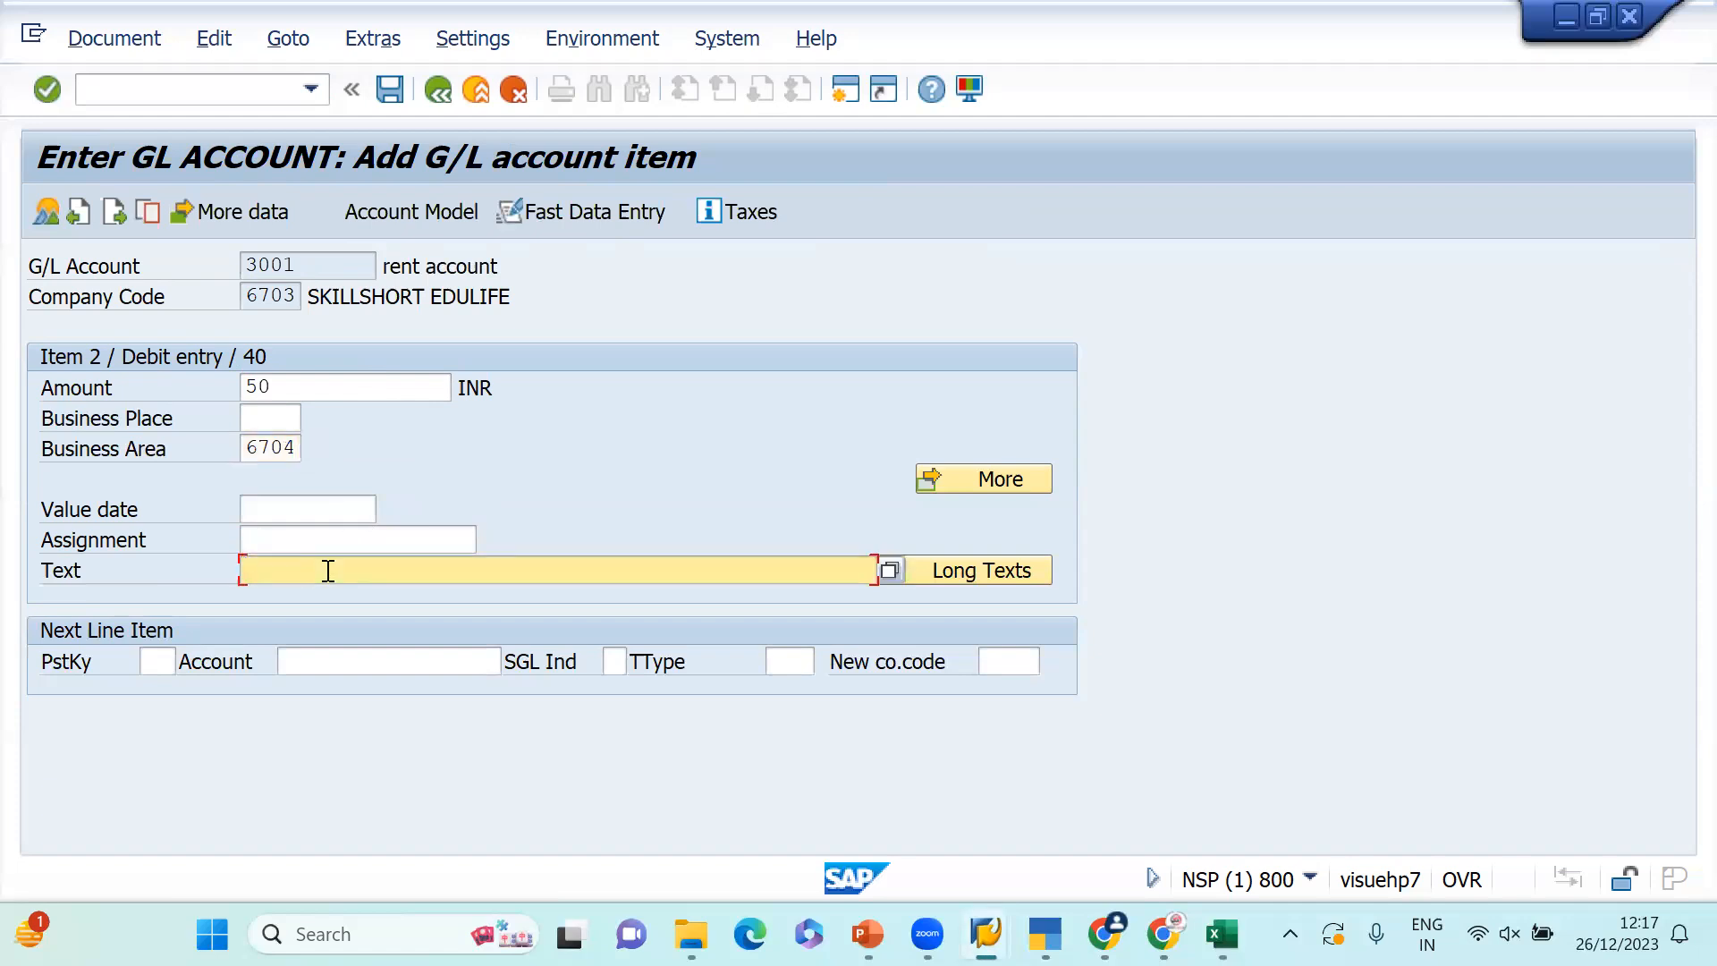
text(being rent payable)
- Add a third line item with posting key 50 for Outstanding Expenses account 1002
click(158, 664)
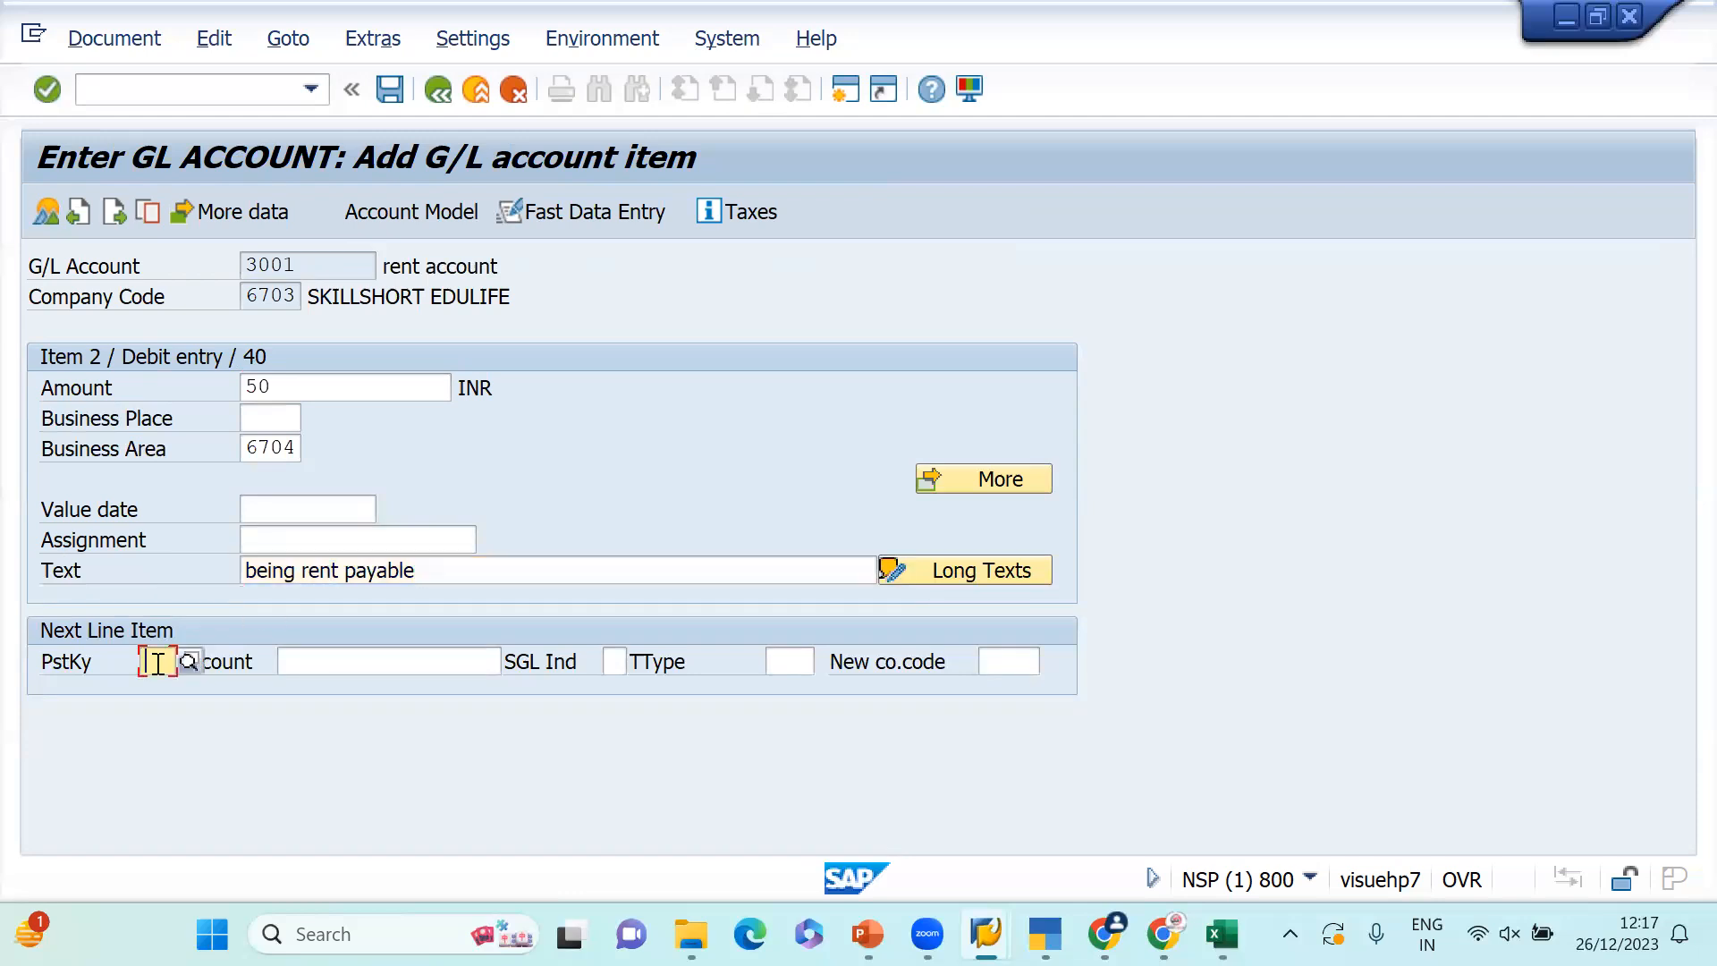
text(50)
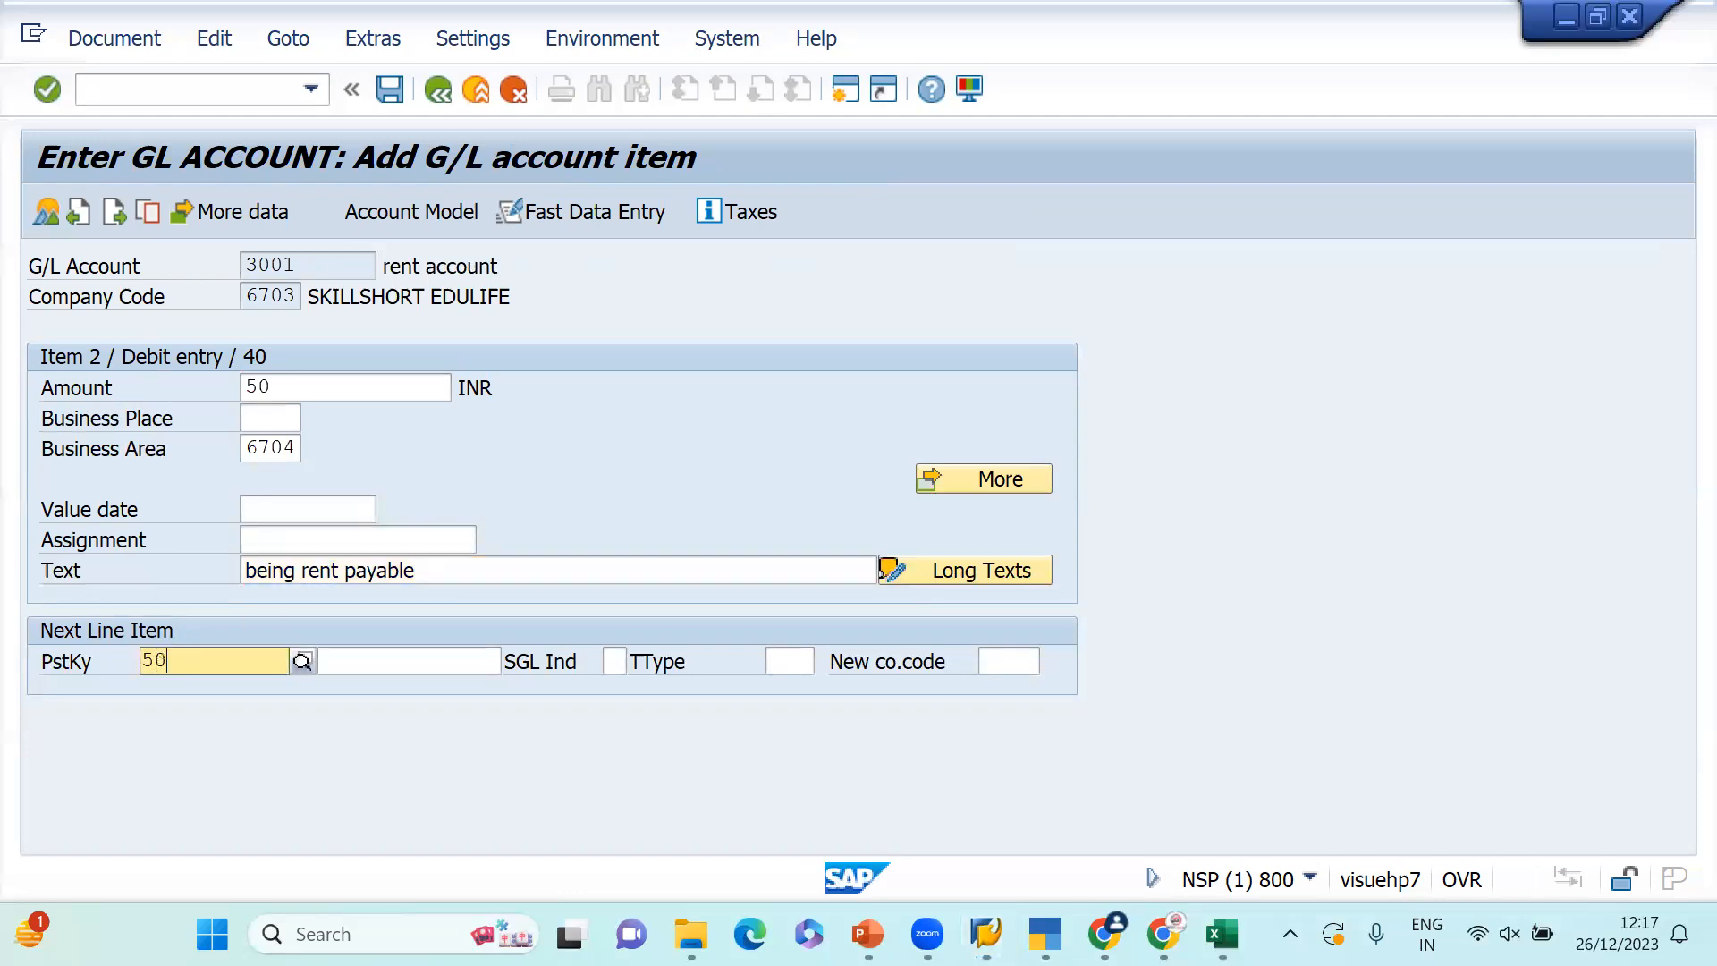
click(192, 723)
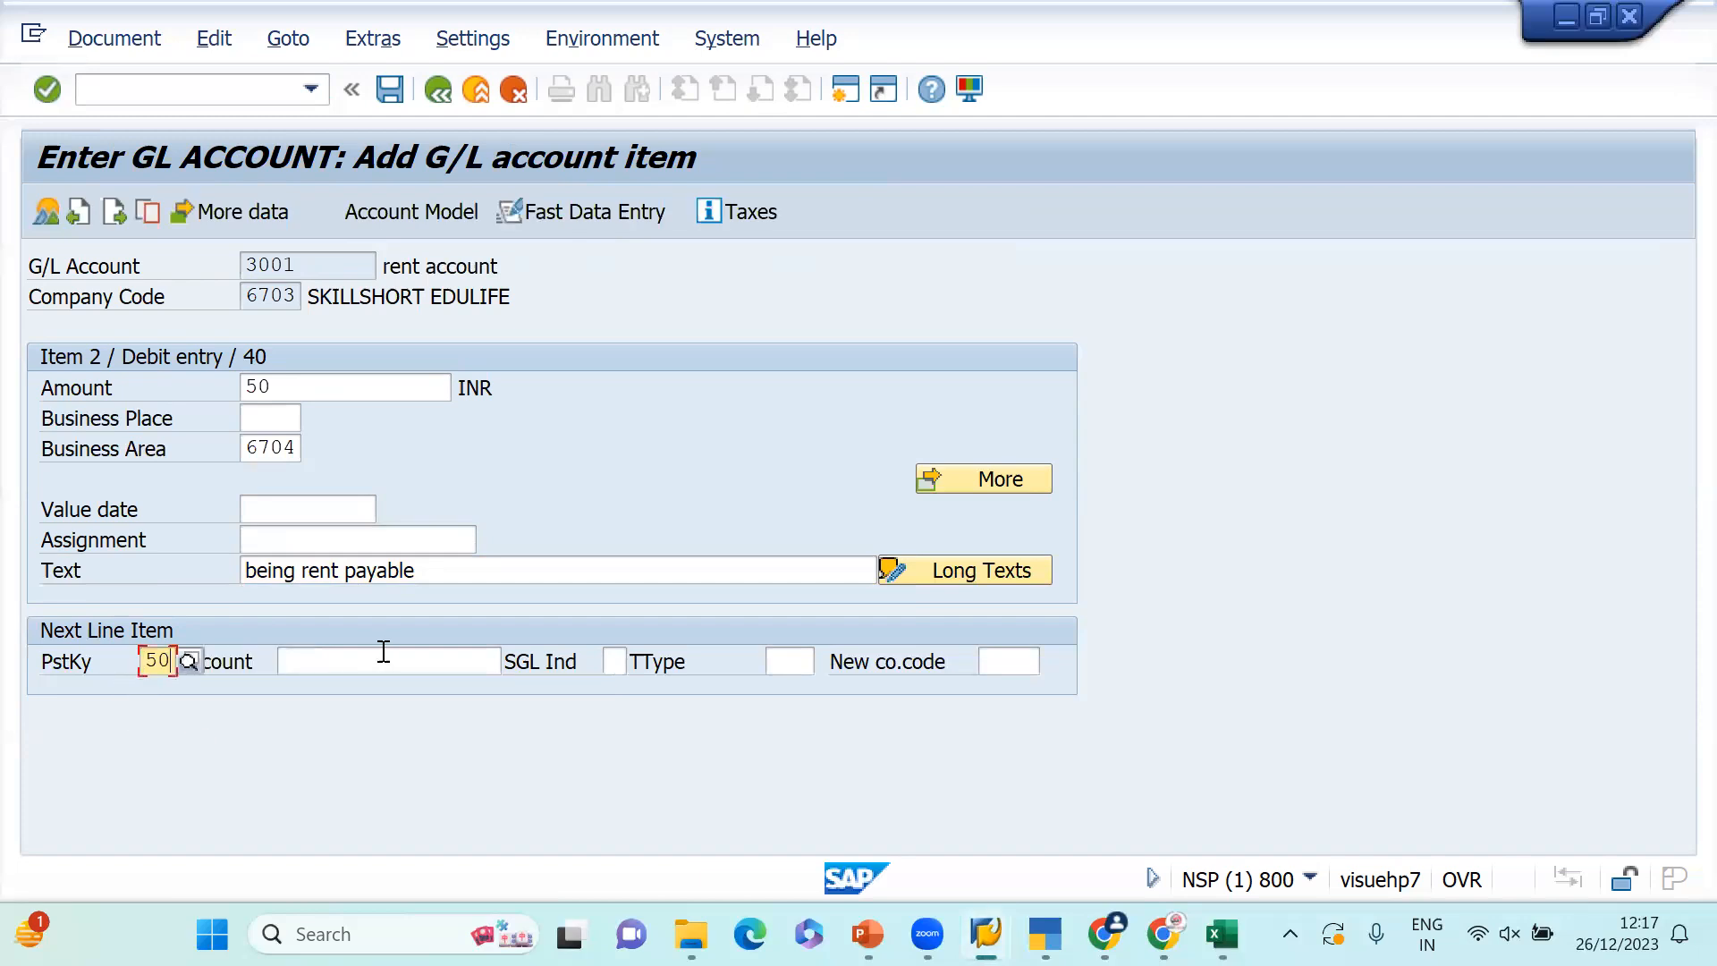
click(387, 660)
text(00)
key(BackSpace)
text(100)
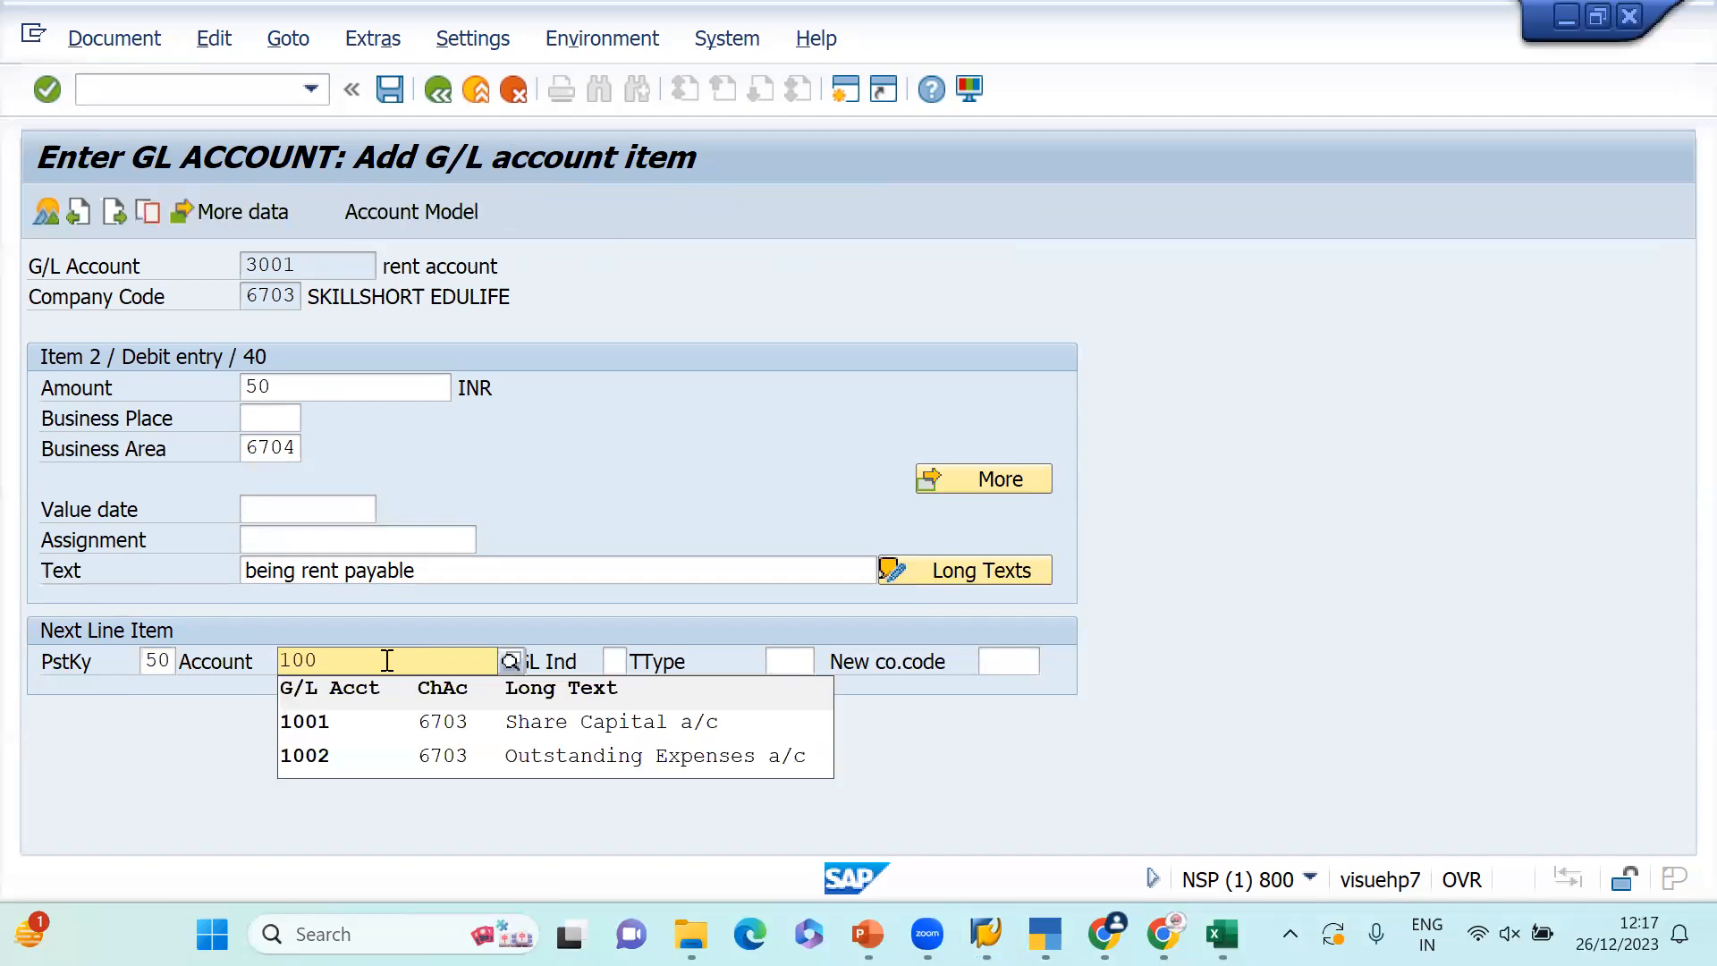
click(404, 762)
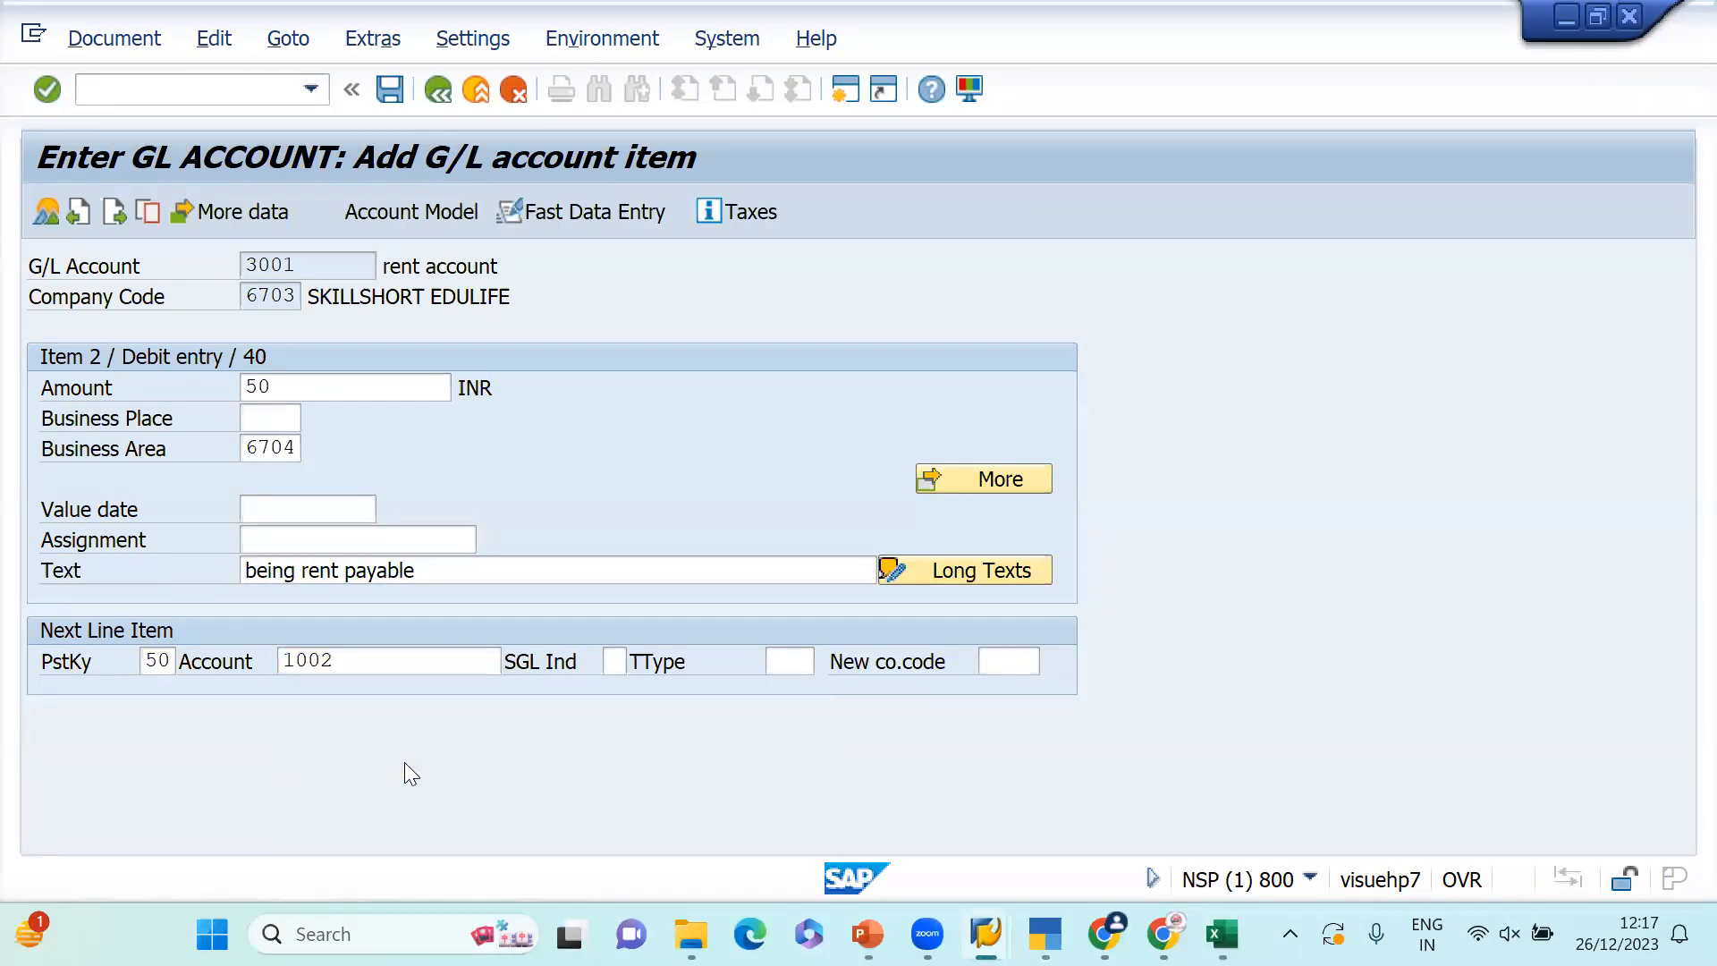
key(Return)
- Fill in the outstanding expenses item with amount 150, business area 6704 and the text "being expenses payable"
text(150)
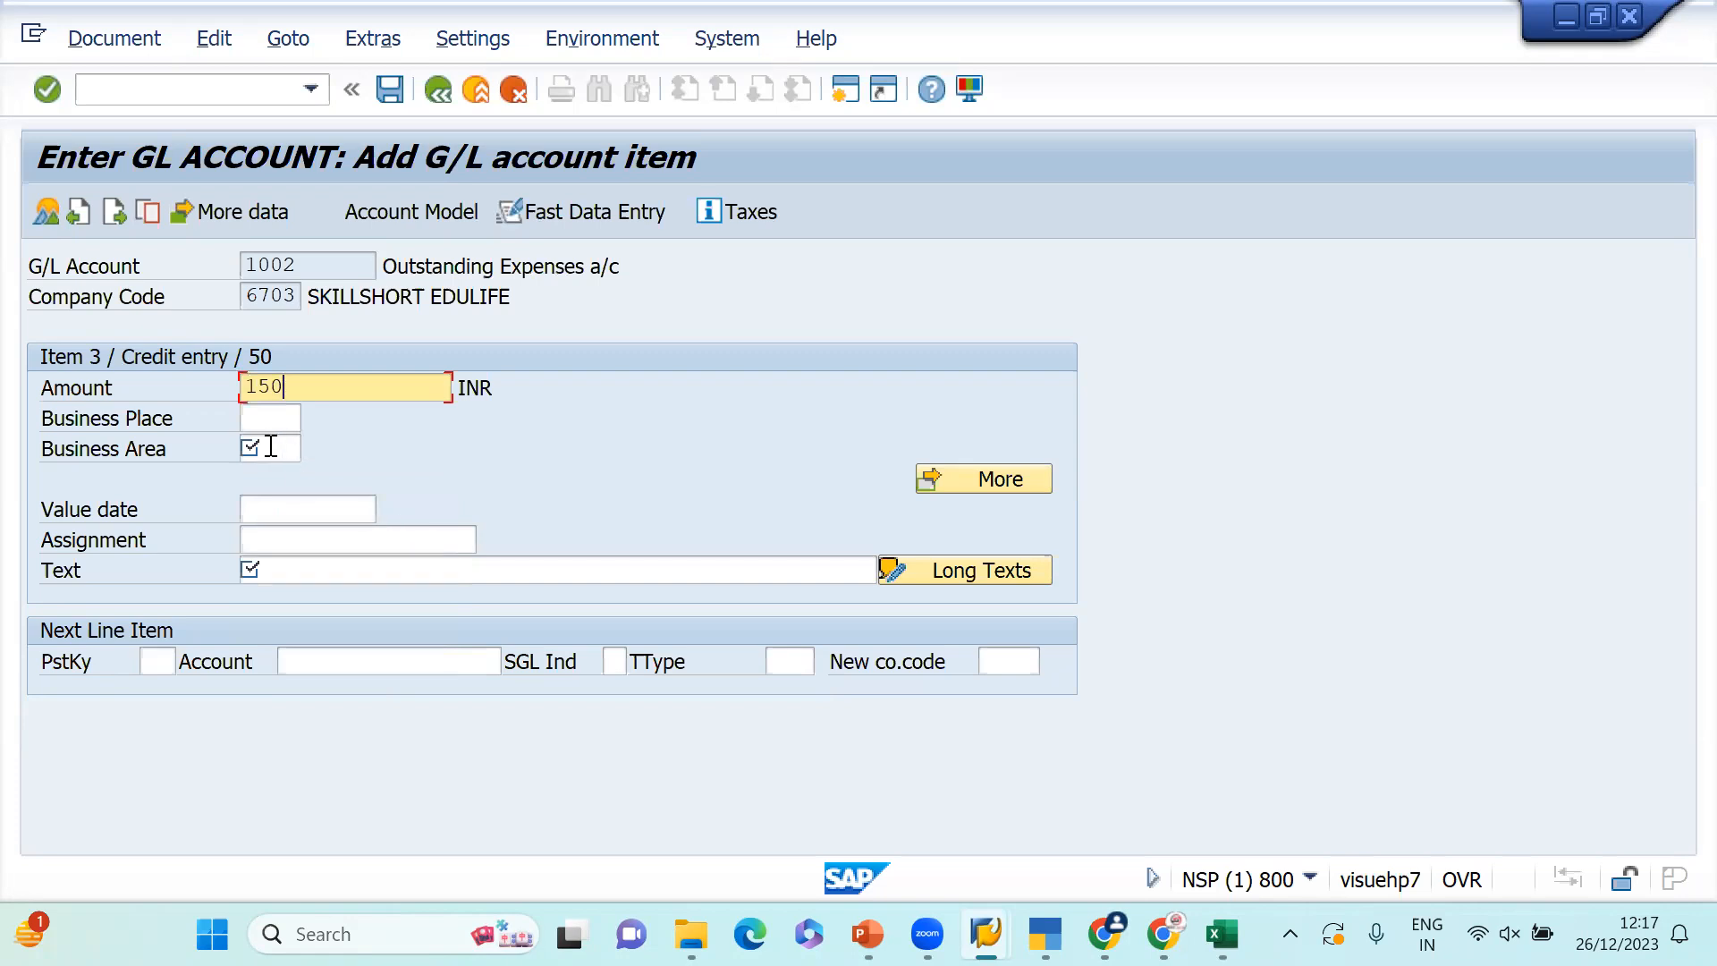
click(291, 448)
text(6704)
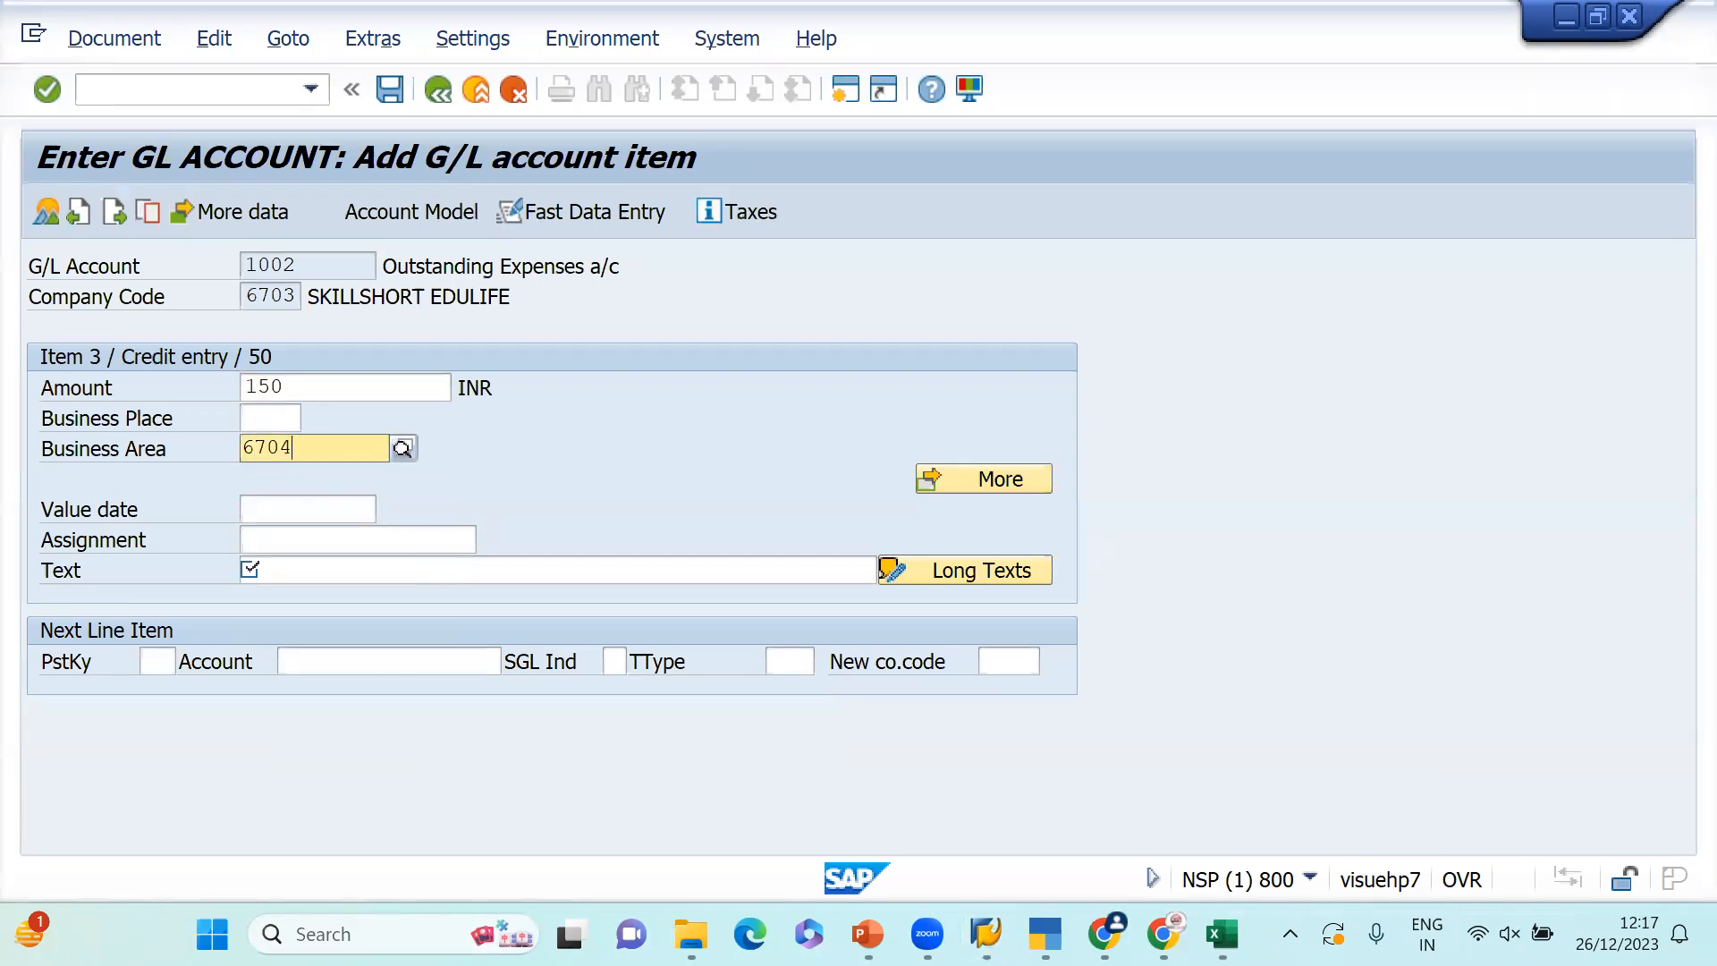
click(333, 510)
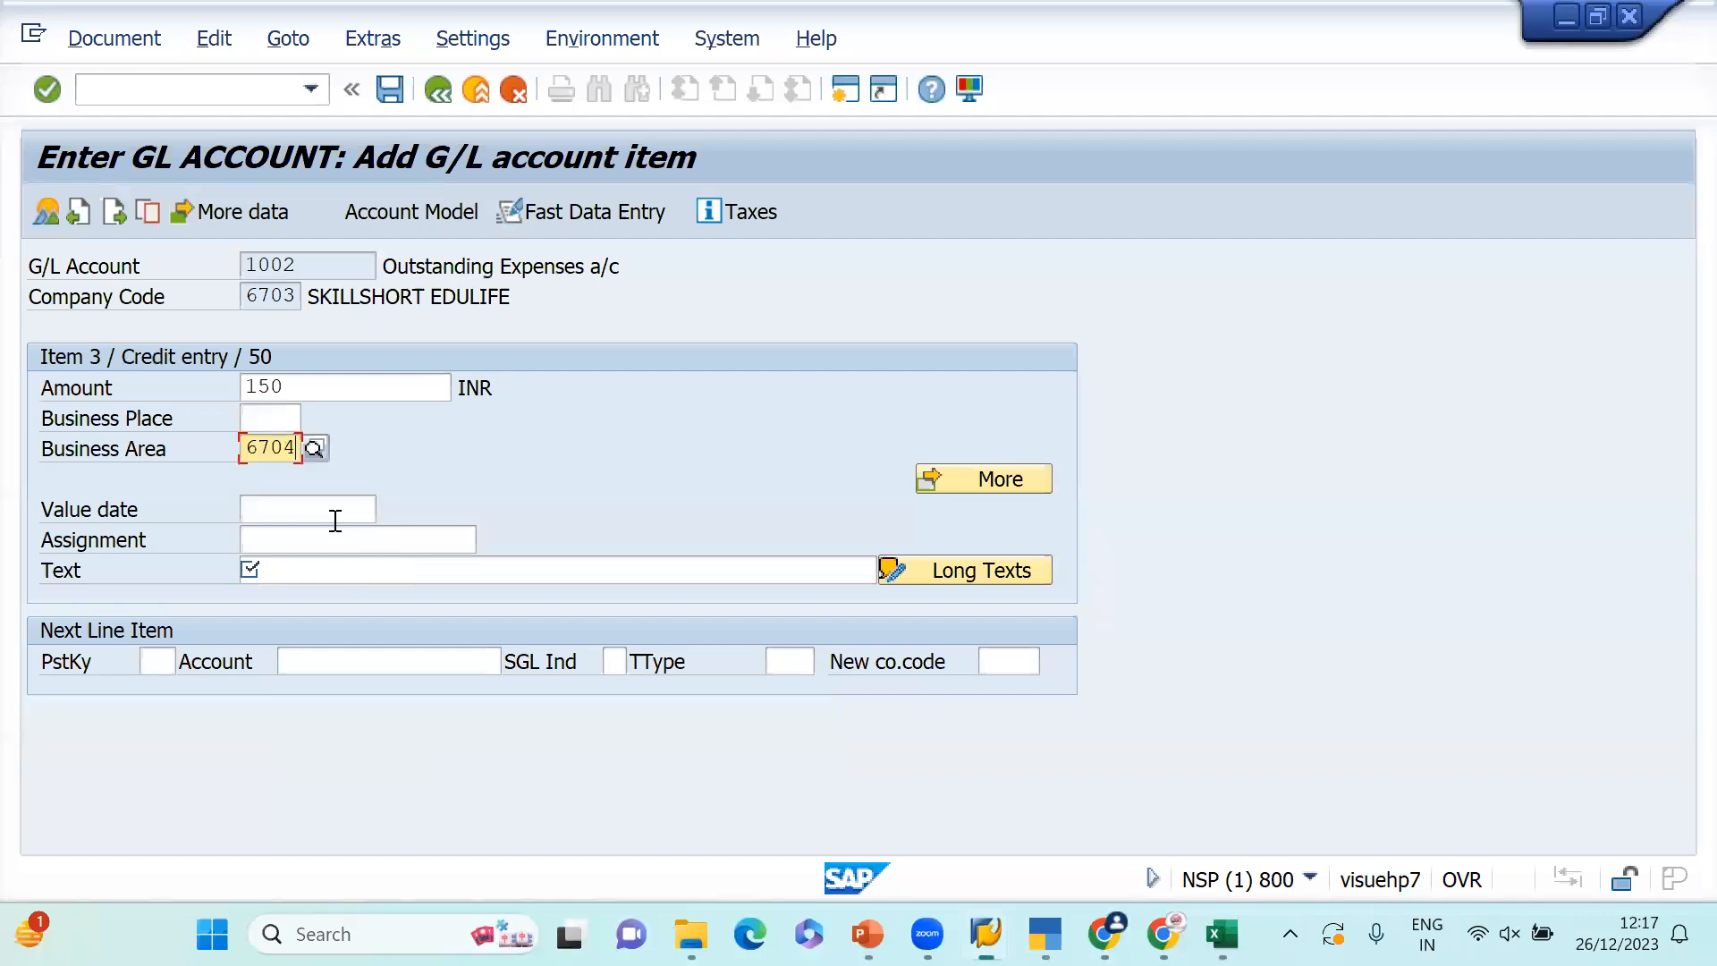
click(289, 569)
text(being e)
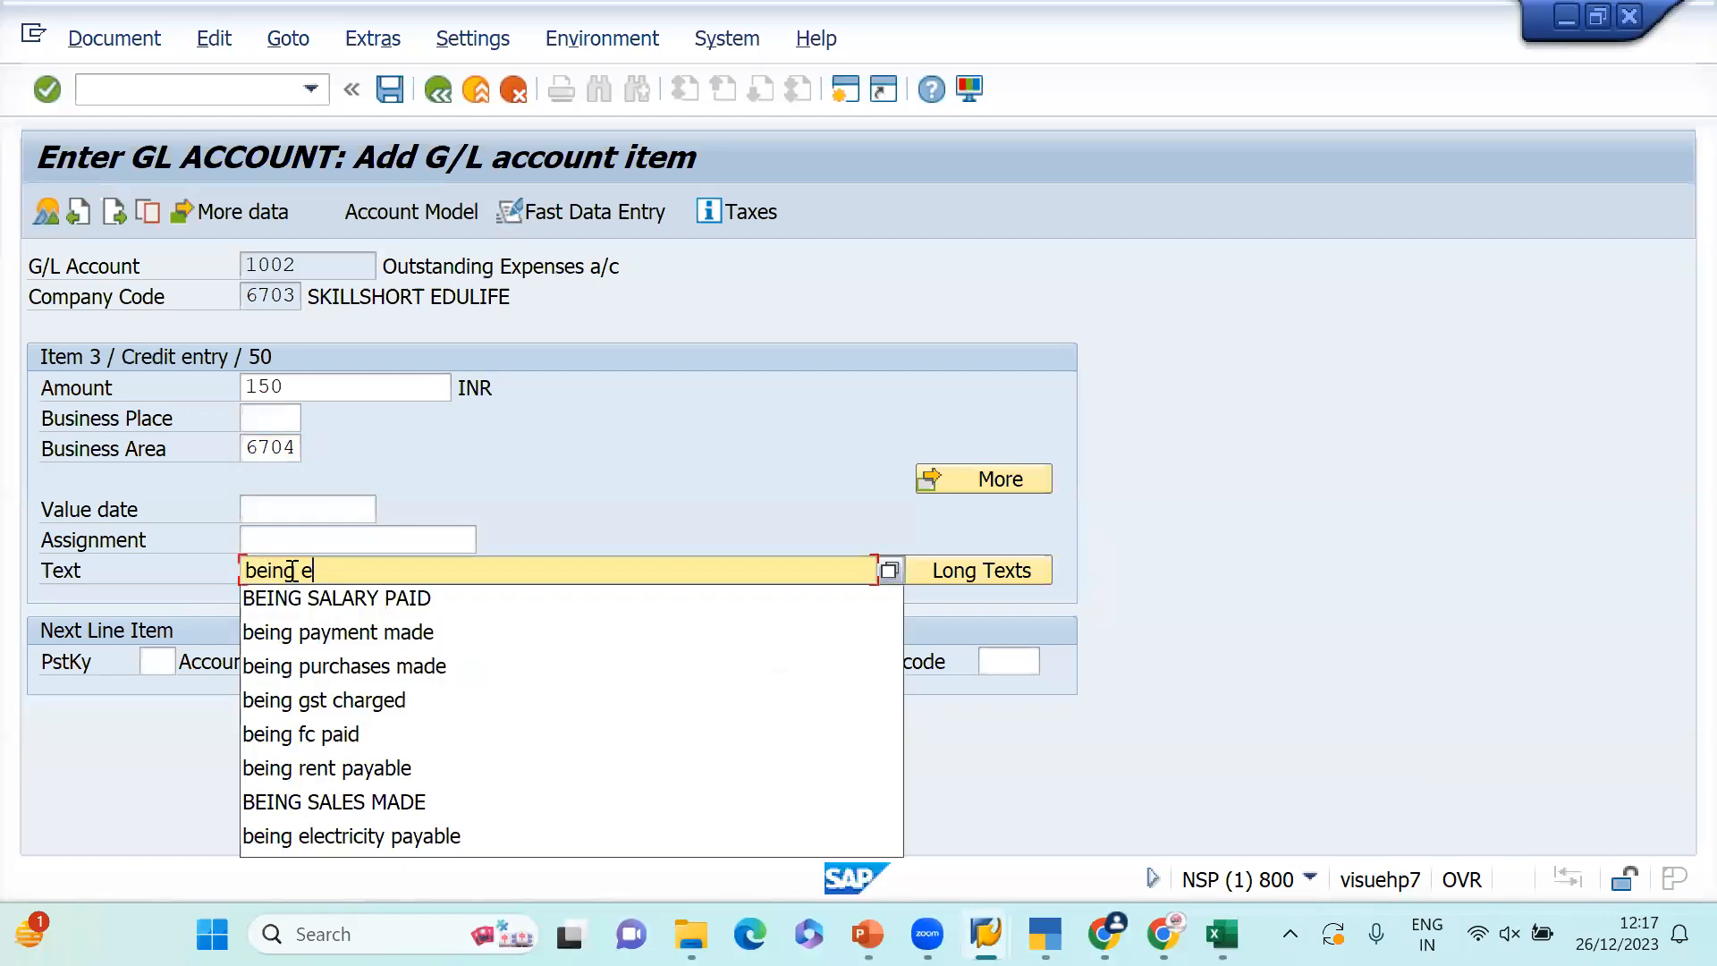
text(xpenses payable)
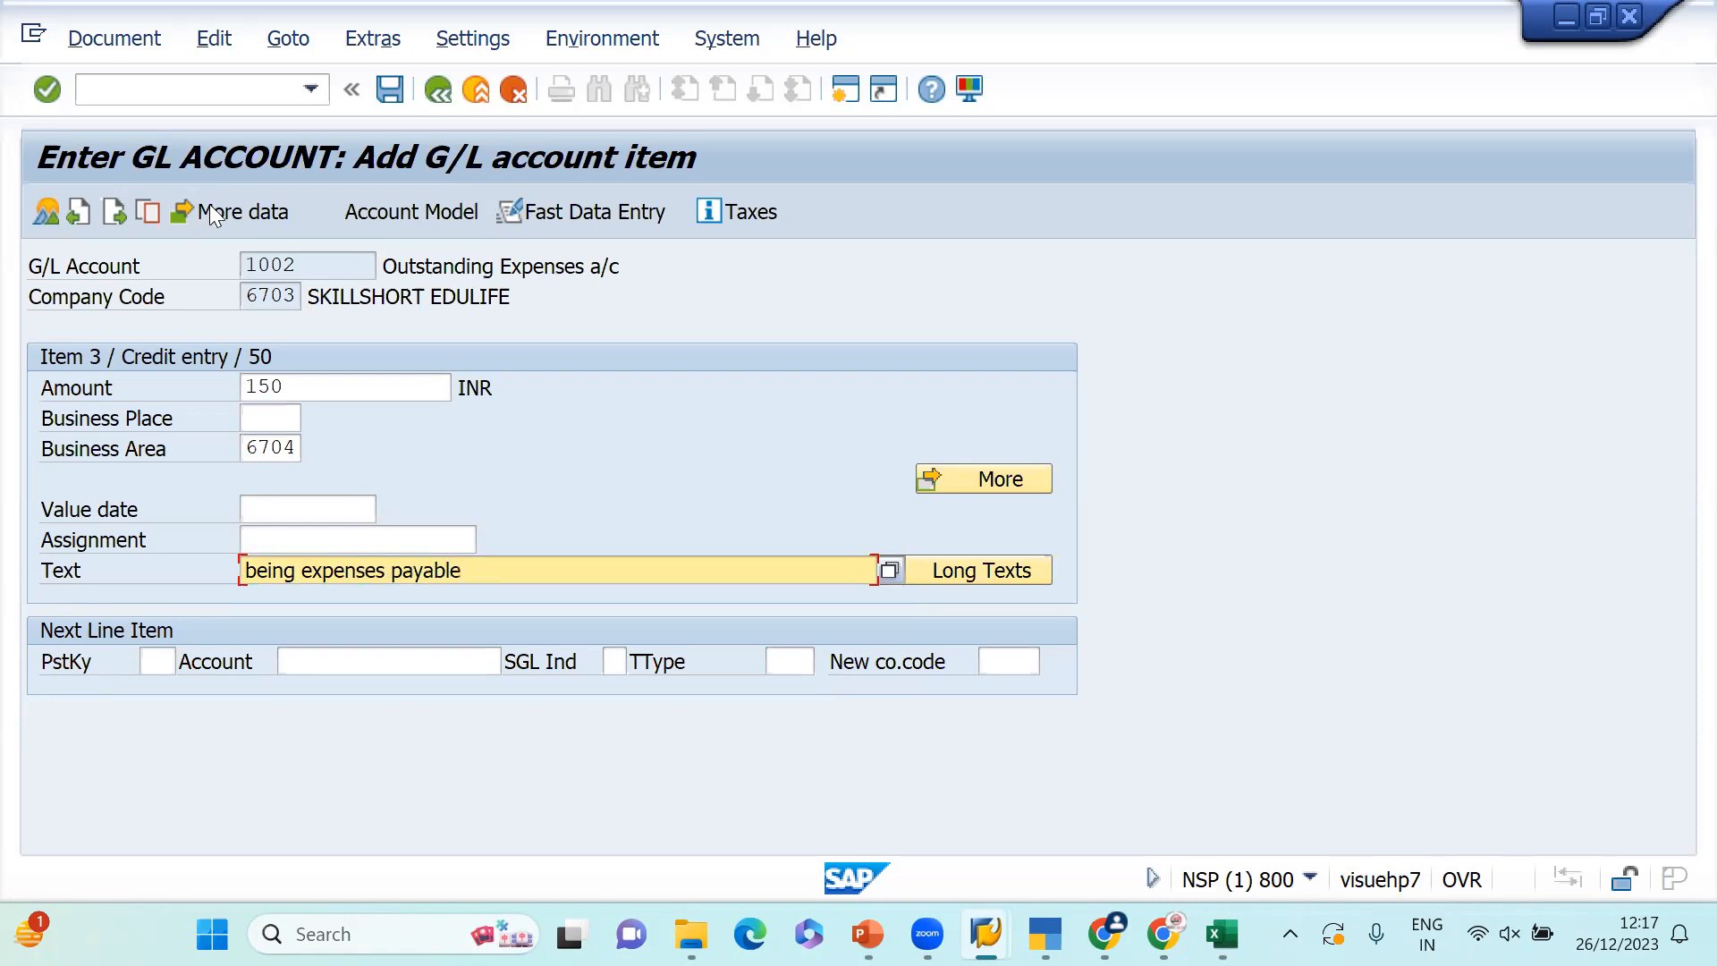
- Simulate the three-item outstanding expenses document, post it and exit the G/L account posting transaction
click(115, 39)
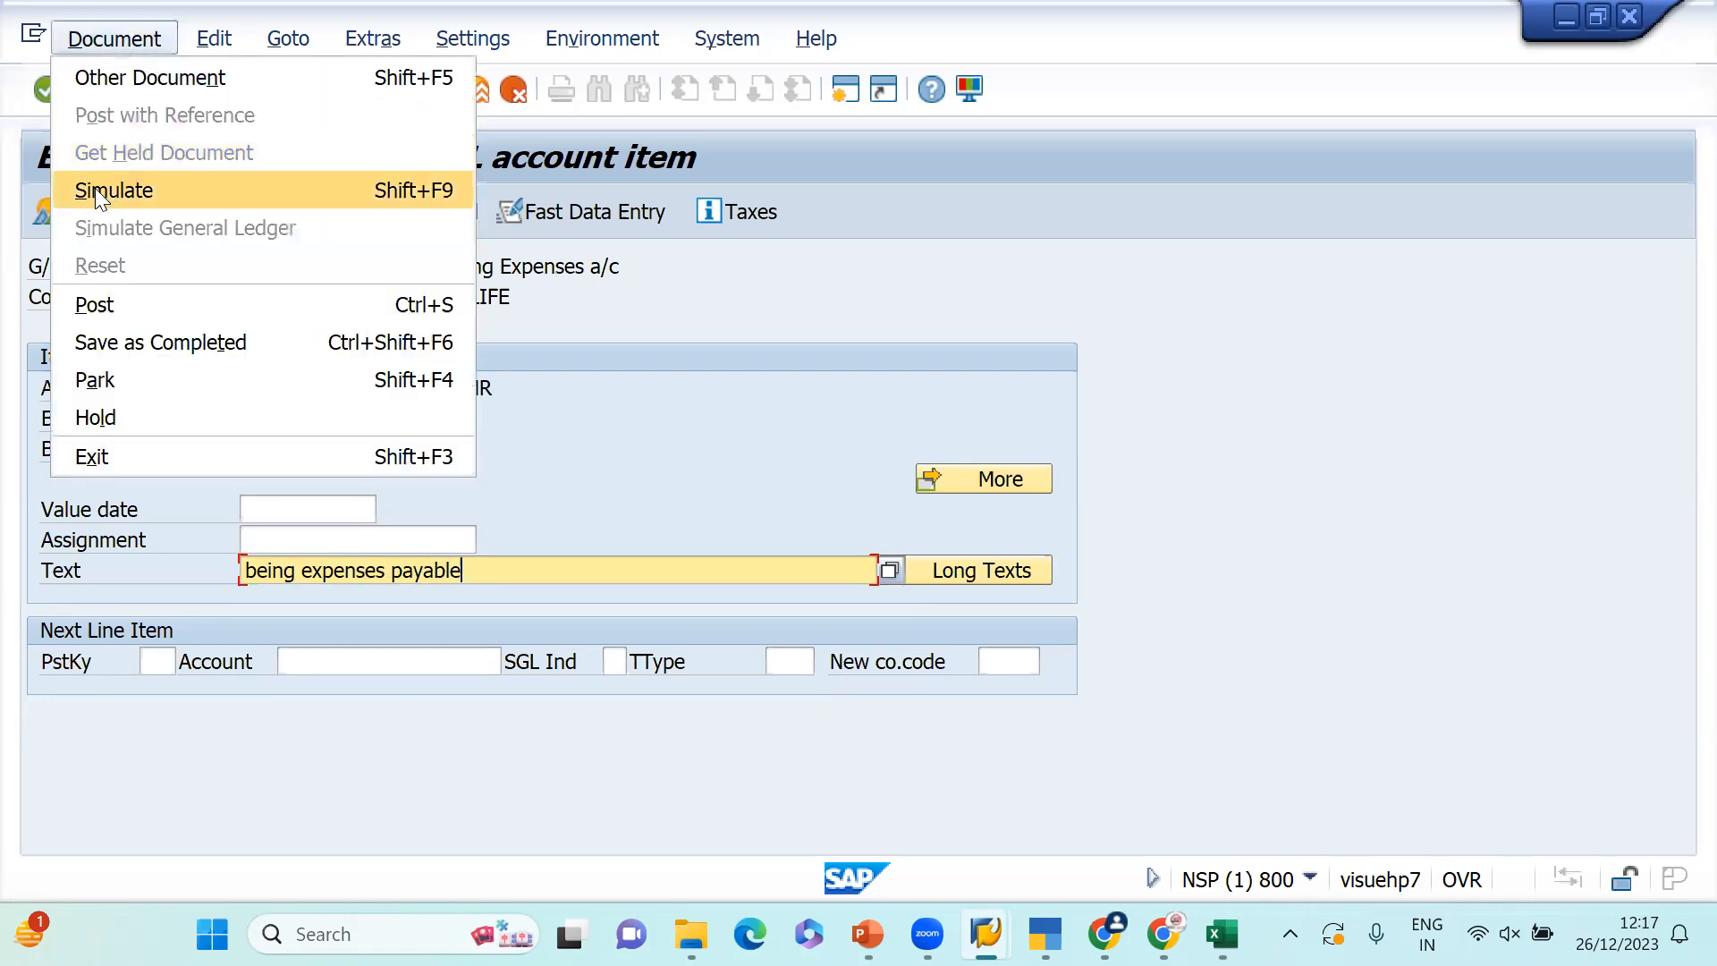
click(95, 189)
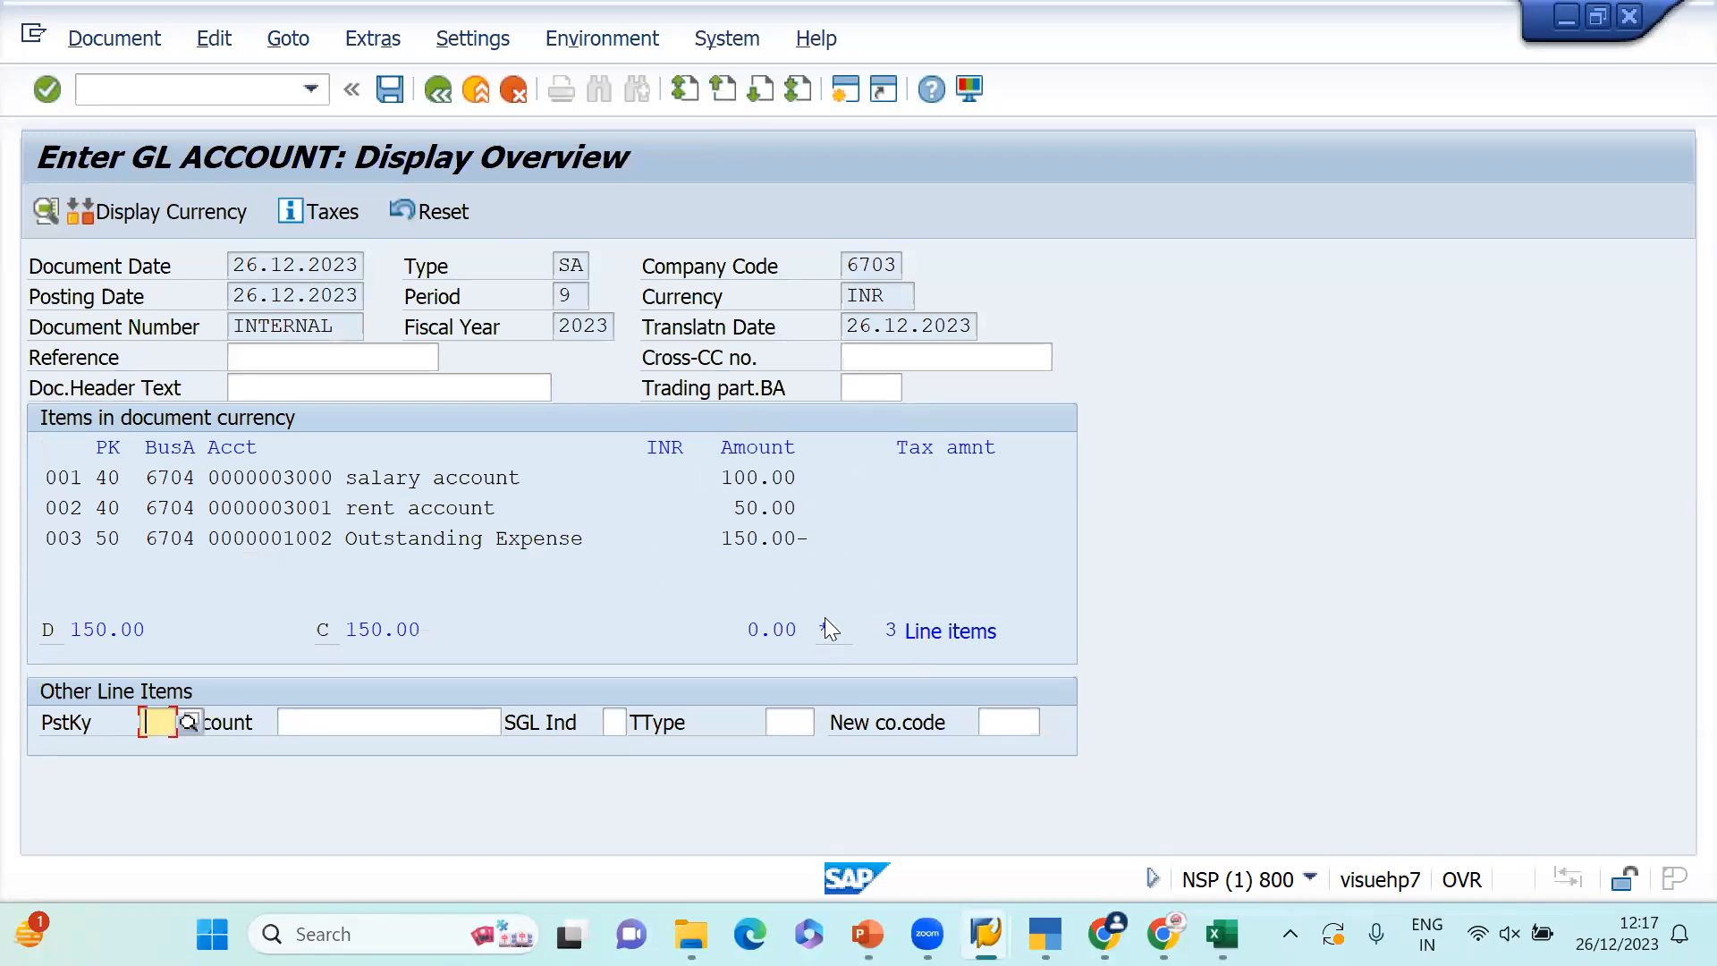
click(115, 38)
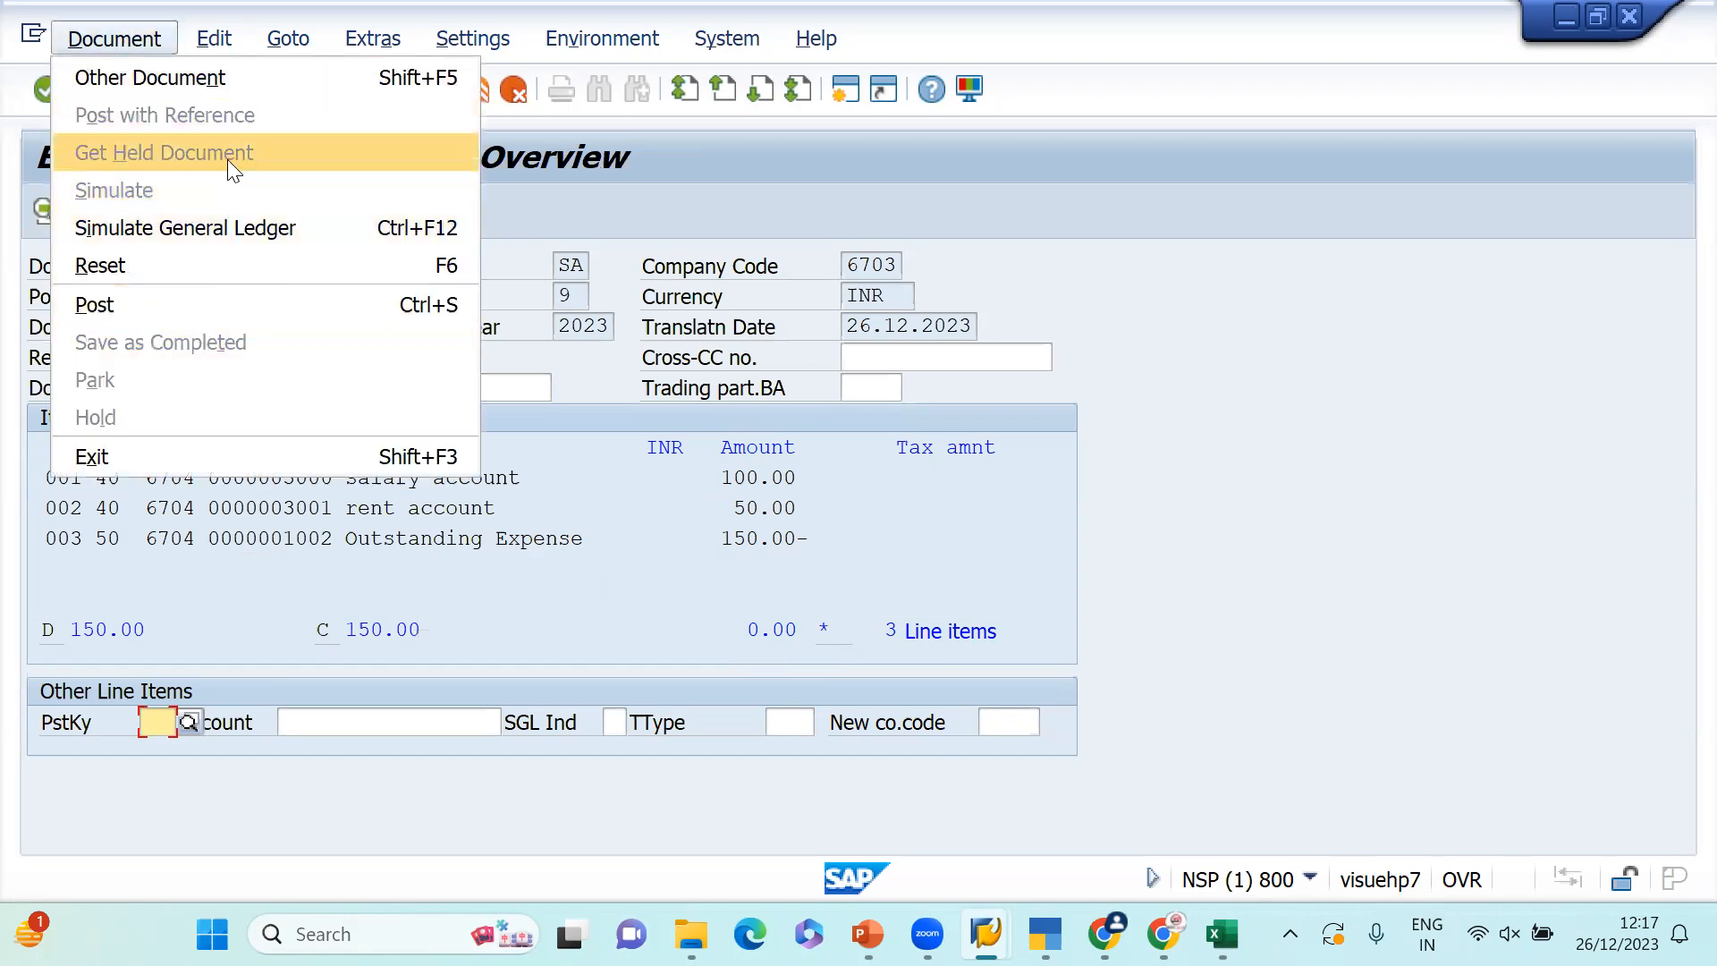
click(613, 365)
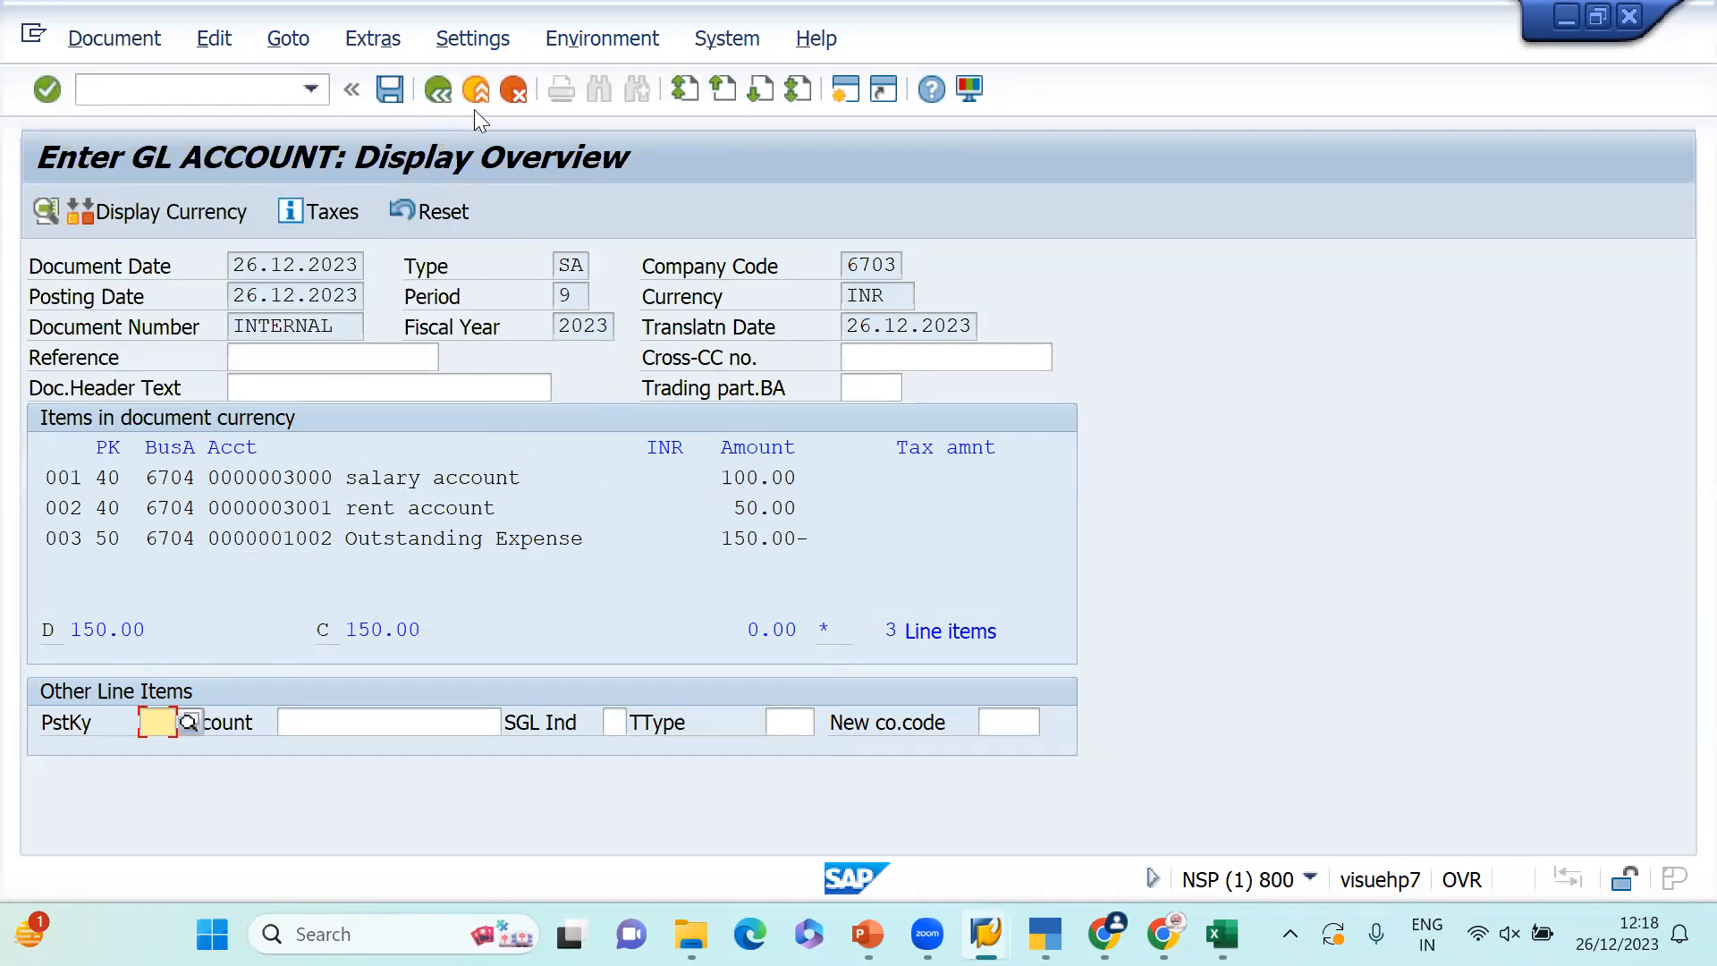
click(390, 89)
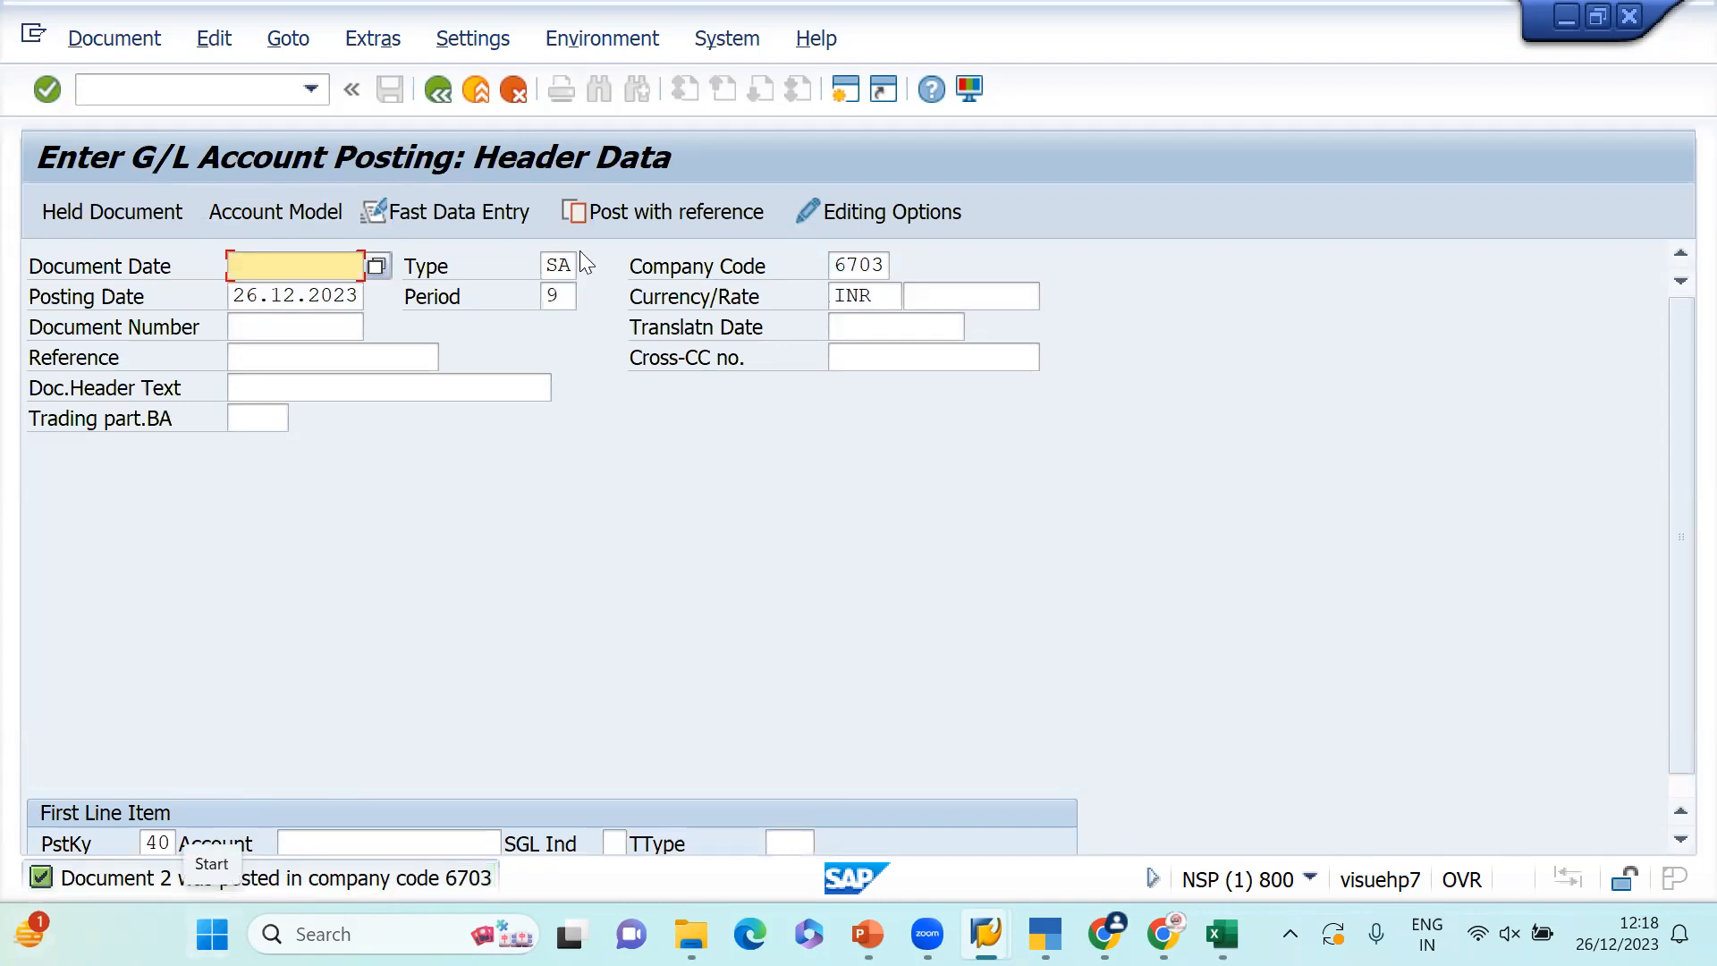
click(461, 115)
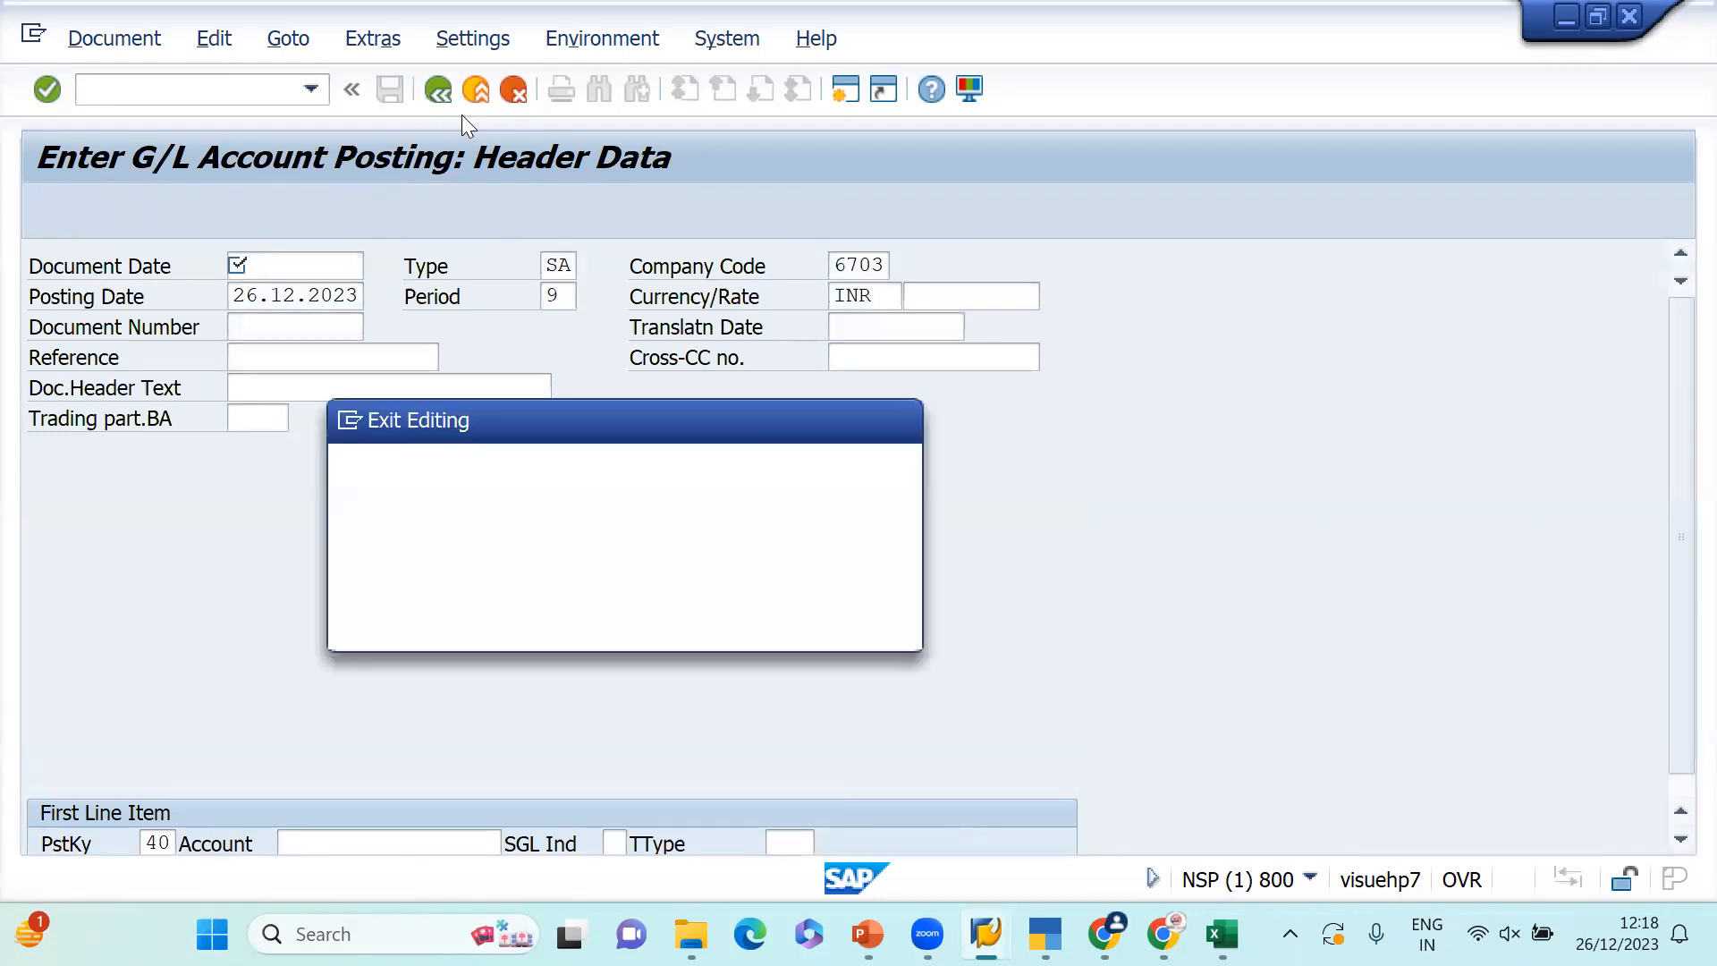
click(576, 626)
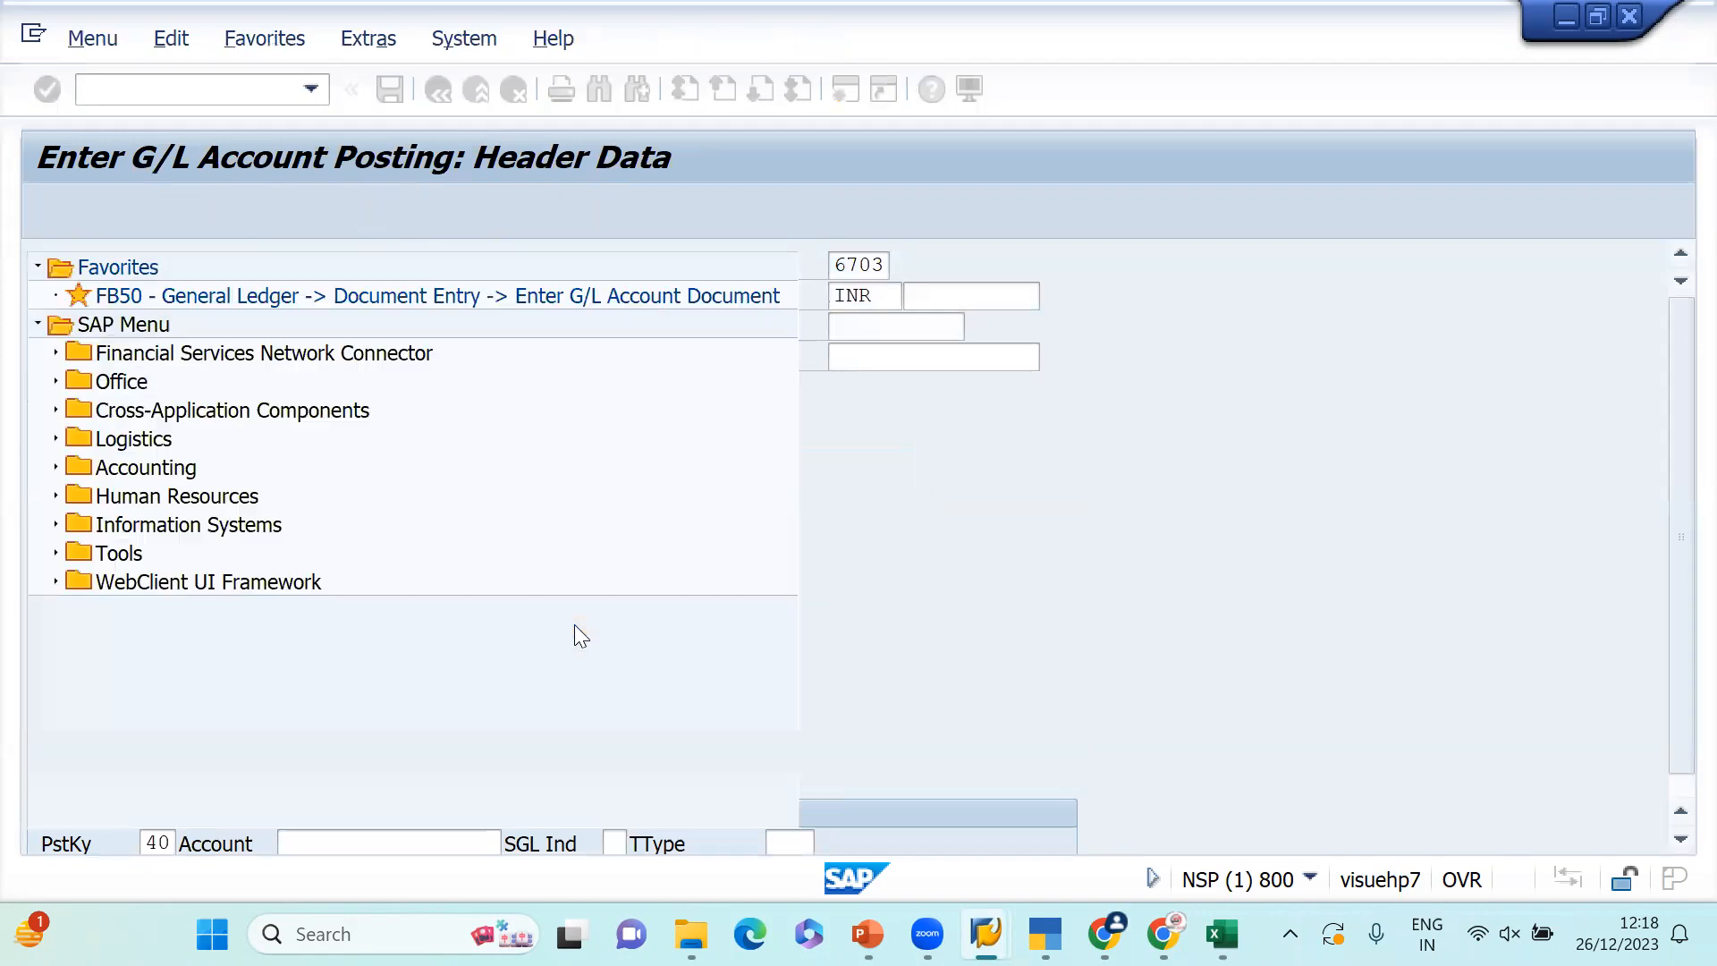
- Expand the SAP menu through Accounting and Financial Accounting to General Ledger and select the Document folder
click(57, 467)
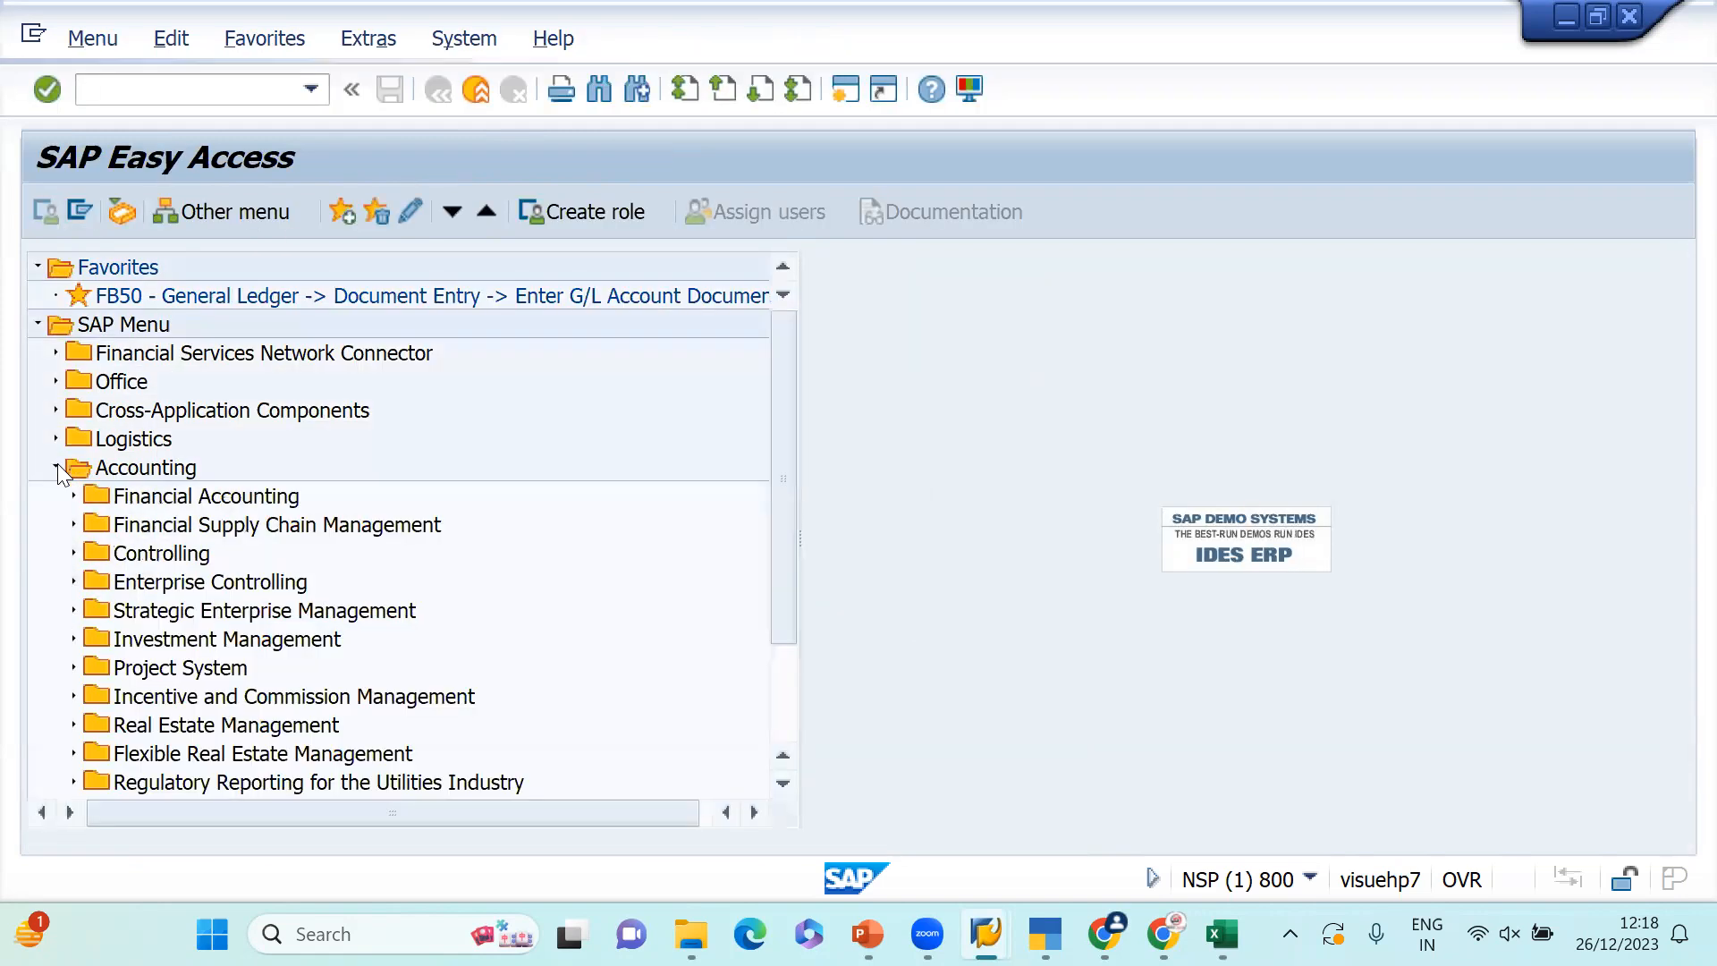
click(73, 496)
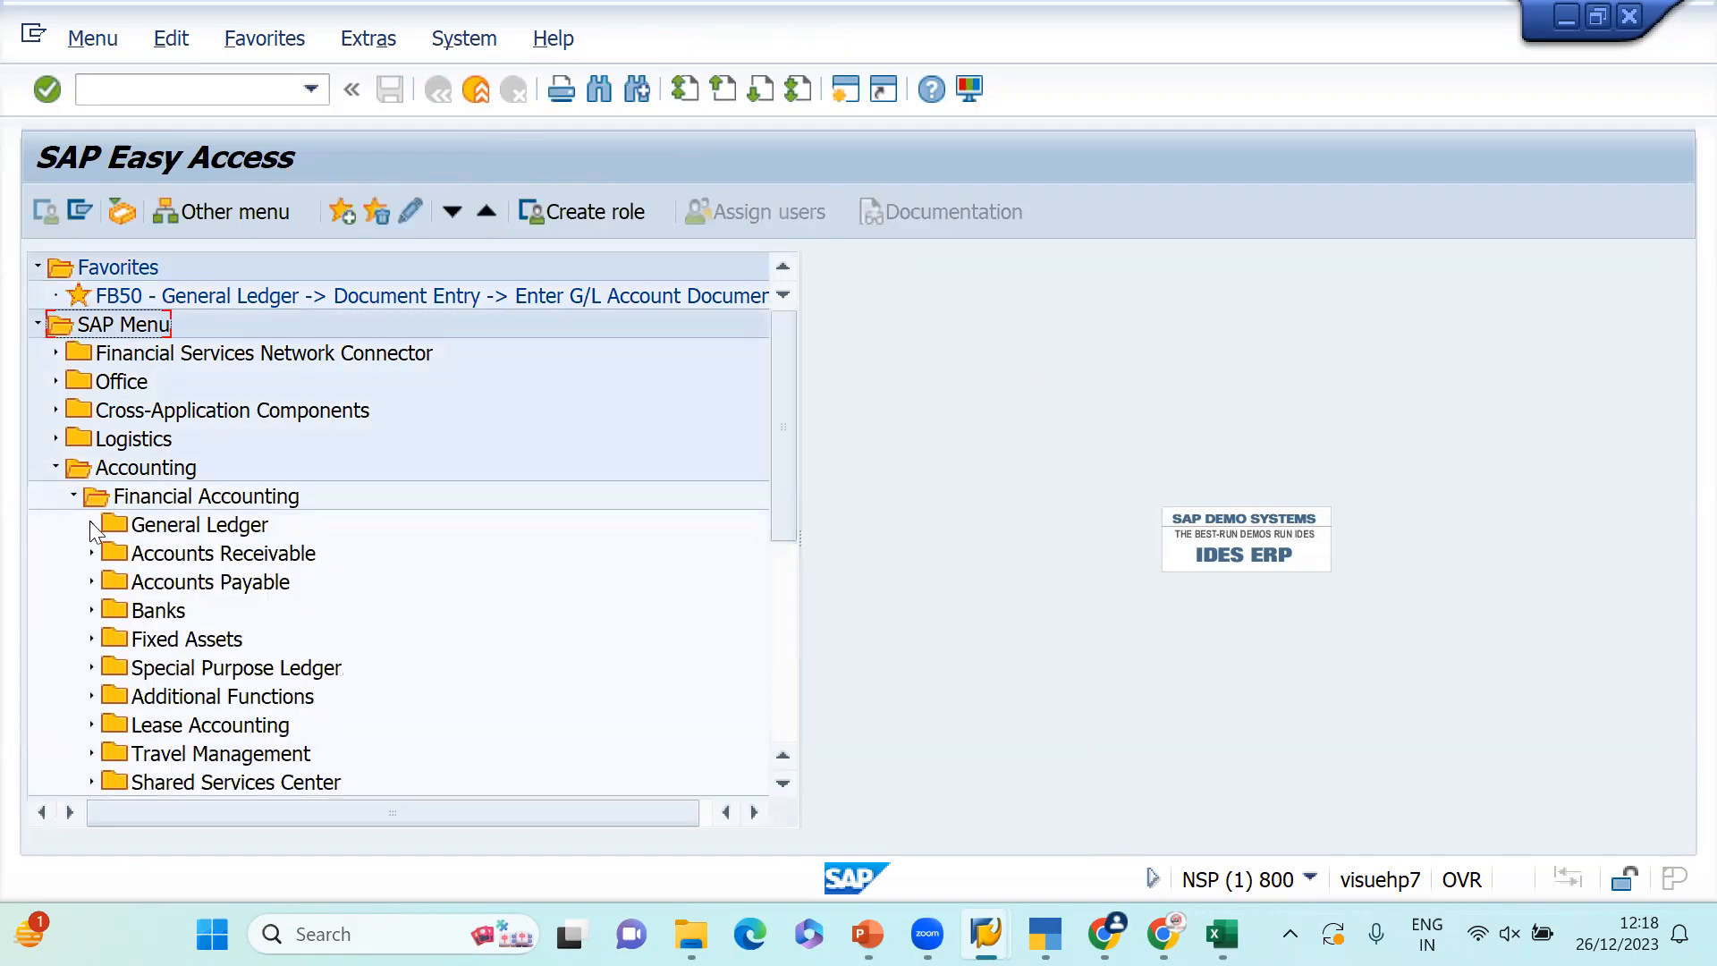
click(92, 522)
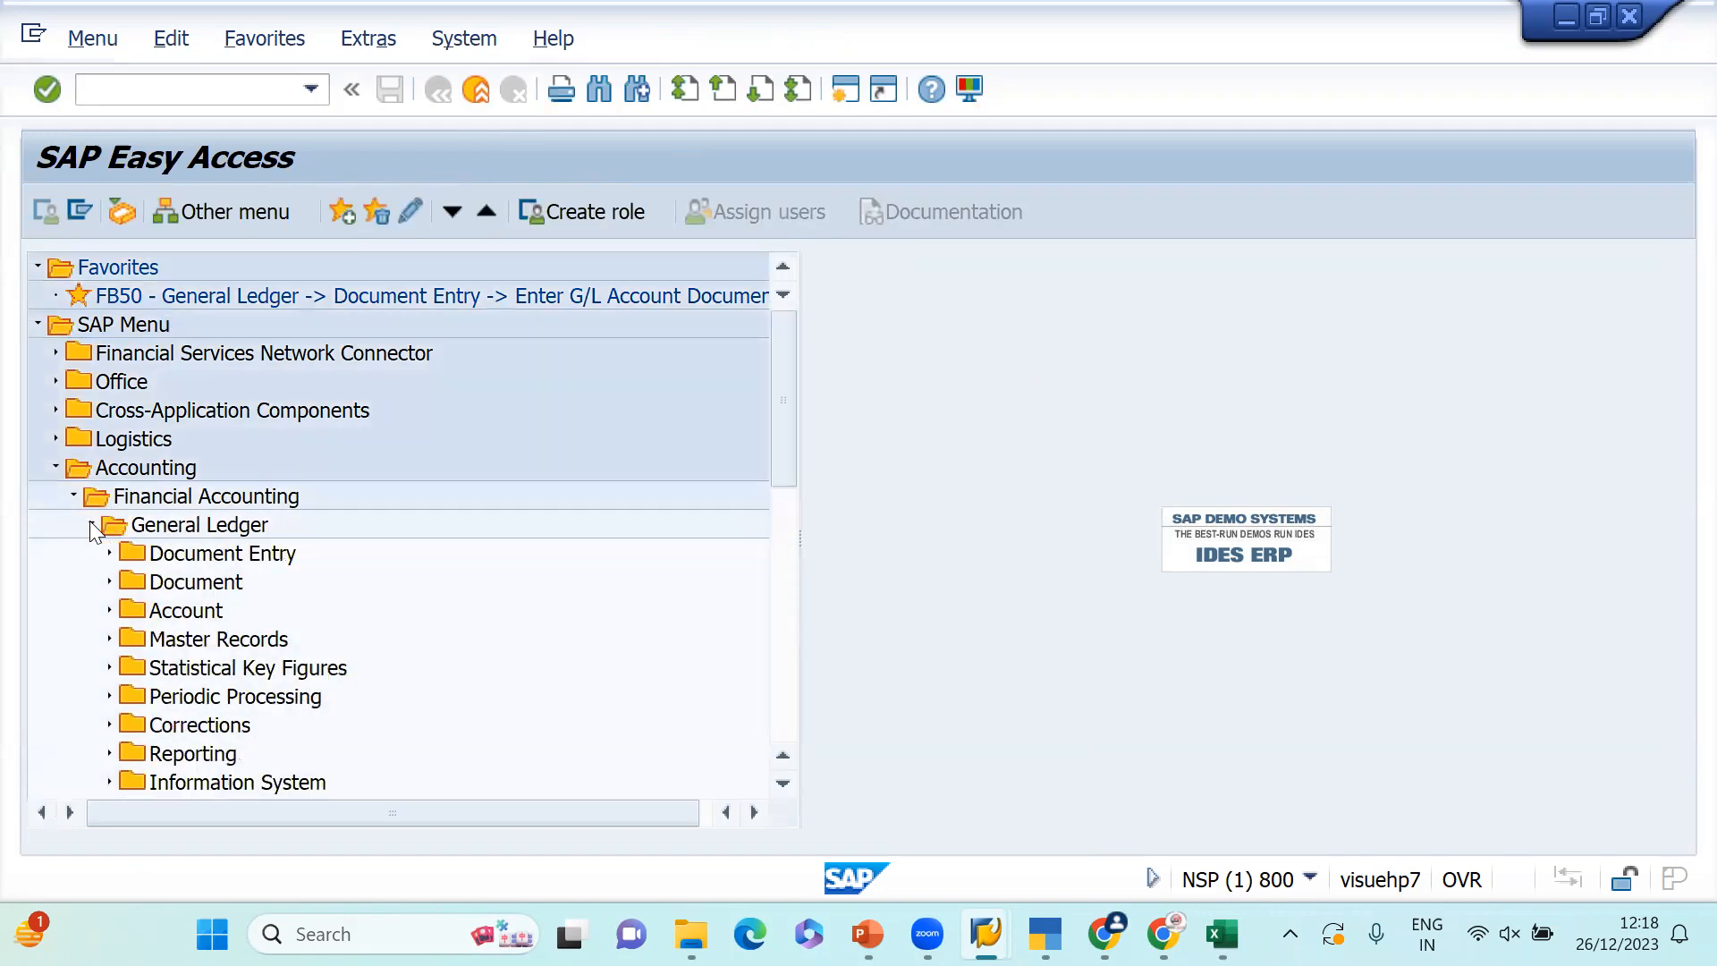
click(188, 580)
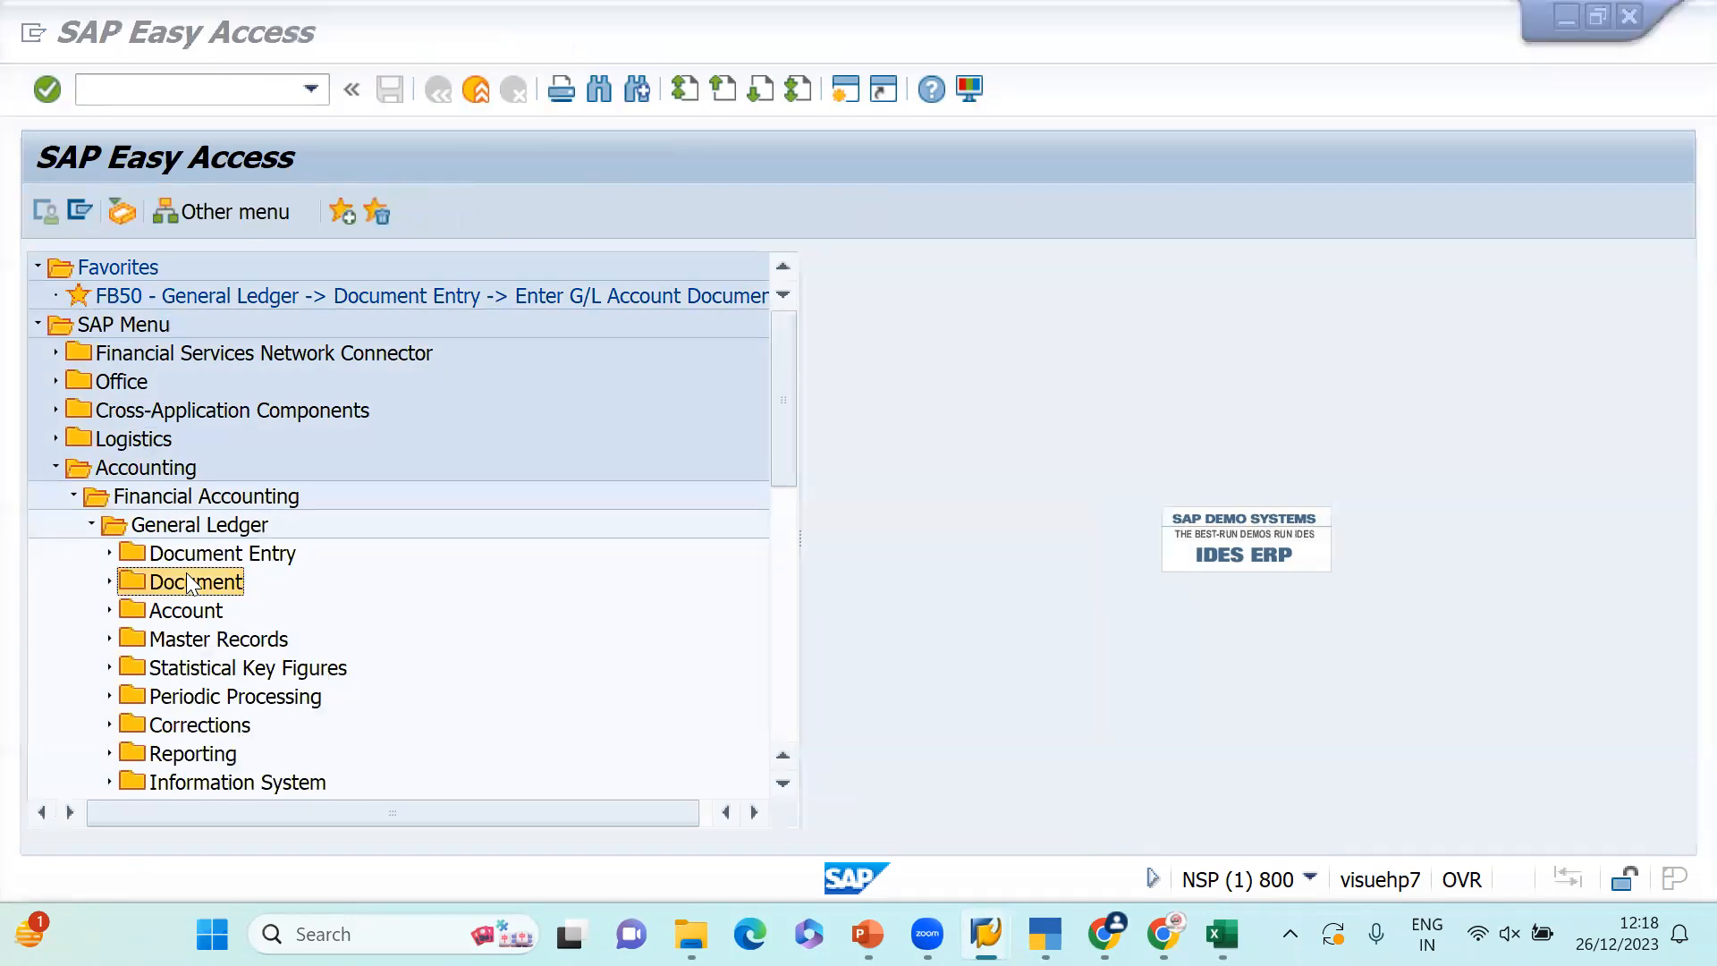
- Switch to the General Ledger Reports presentation in PowerPoint and view the slide on displaying the GL account balance with FS10N
key(alt+Tab)
key(alt+Tab)
key(alt+Tab)
key(alt+Tab)
key(alt+Tab)
key(alt+Tab)
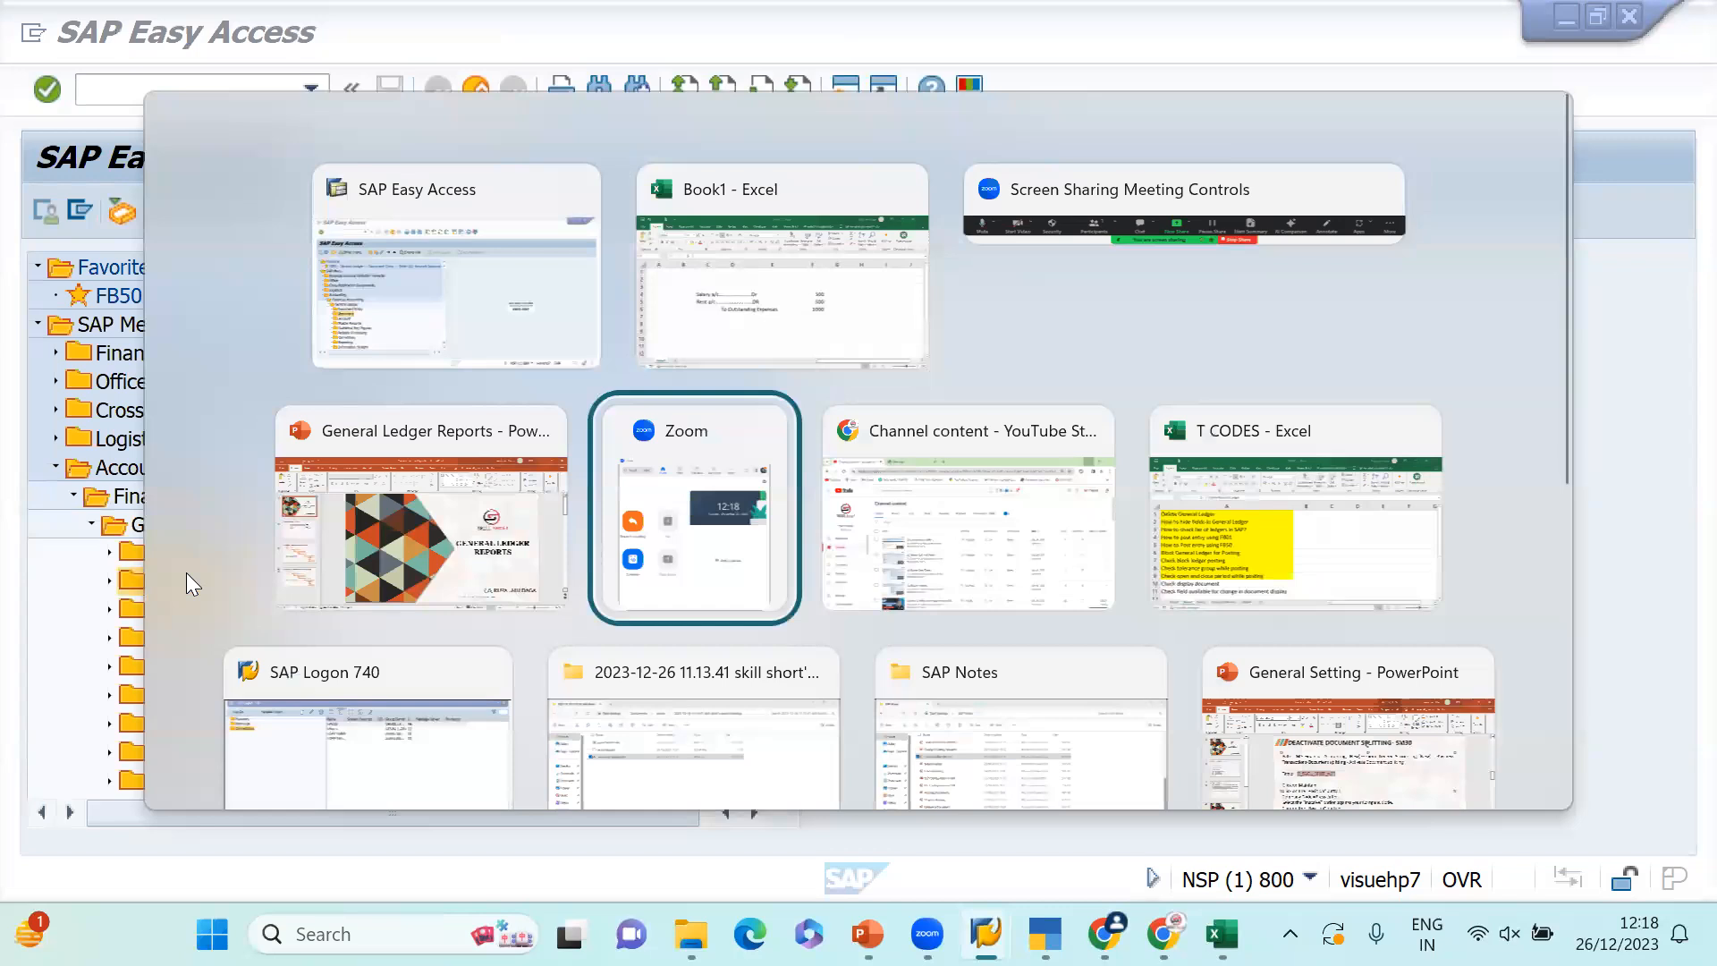
key(alt+Tab)
key(alt+Tab)
key(alt+Tab)
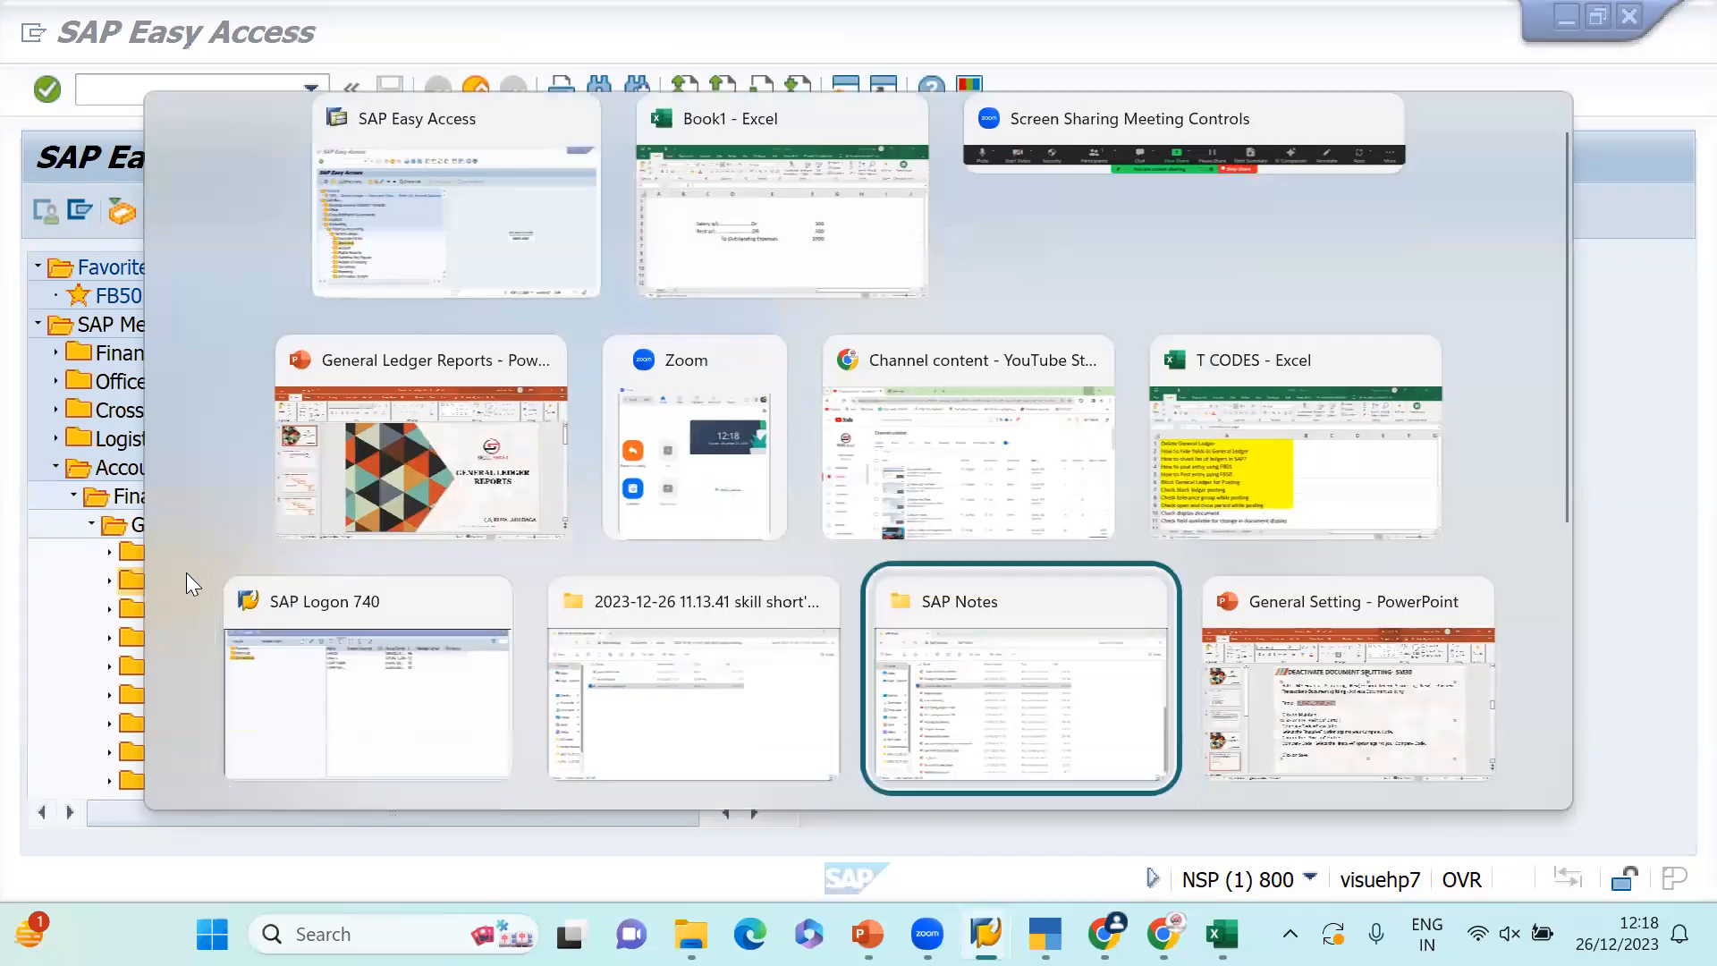
key(alt+Tab)
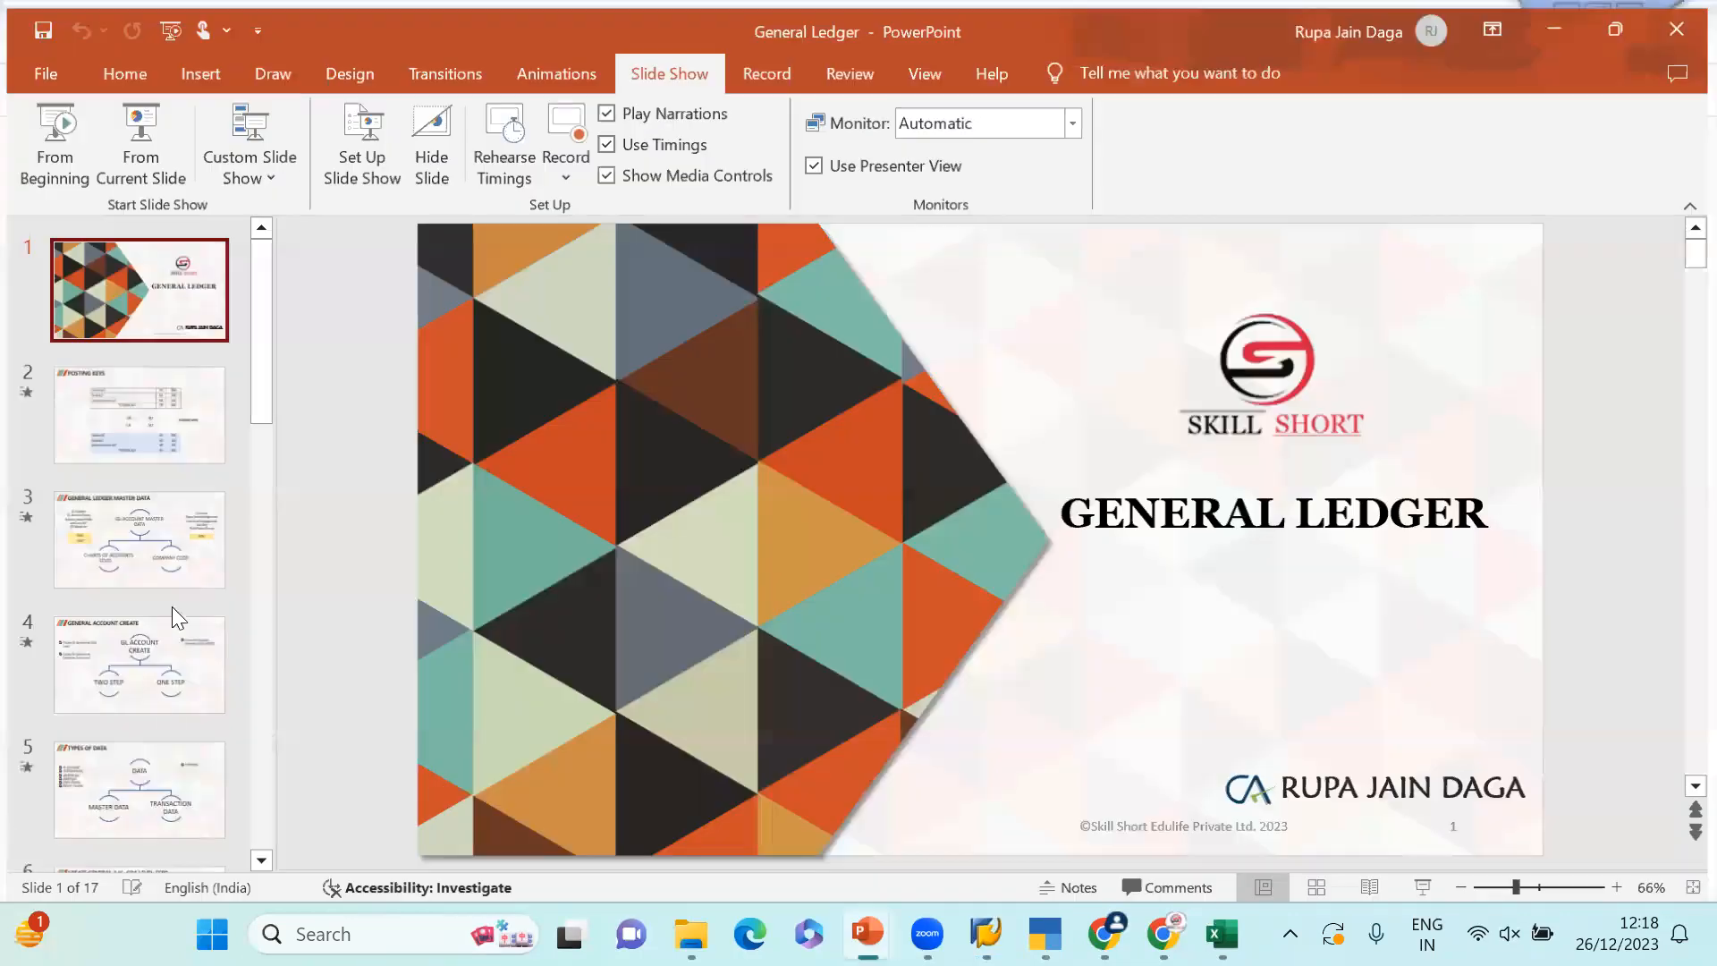
key(alt+Tab)
key(alt+Tab)
key(alt+Tab)
key(alt+Tab)
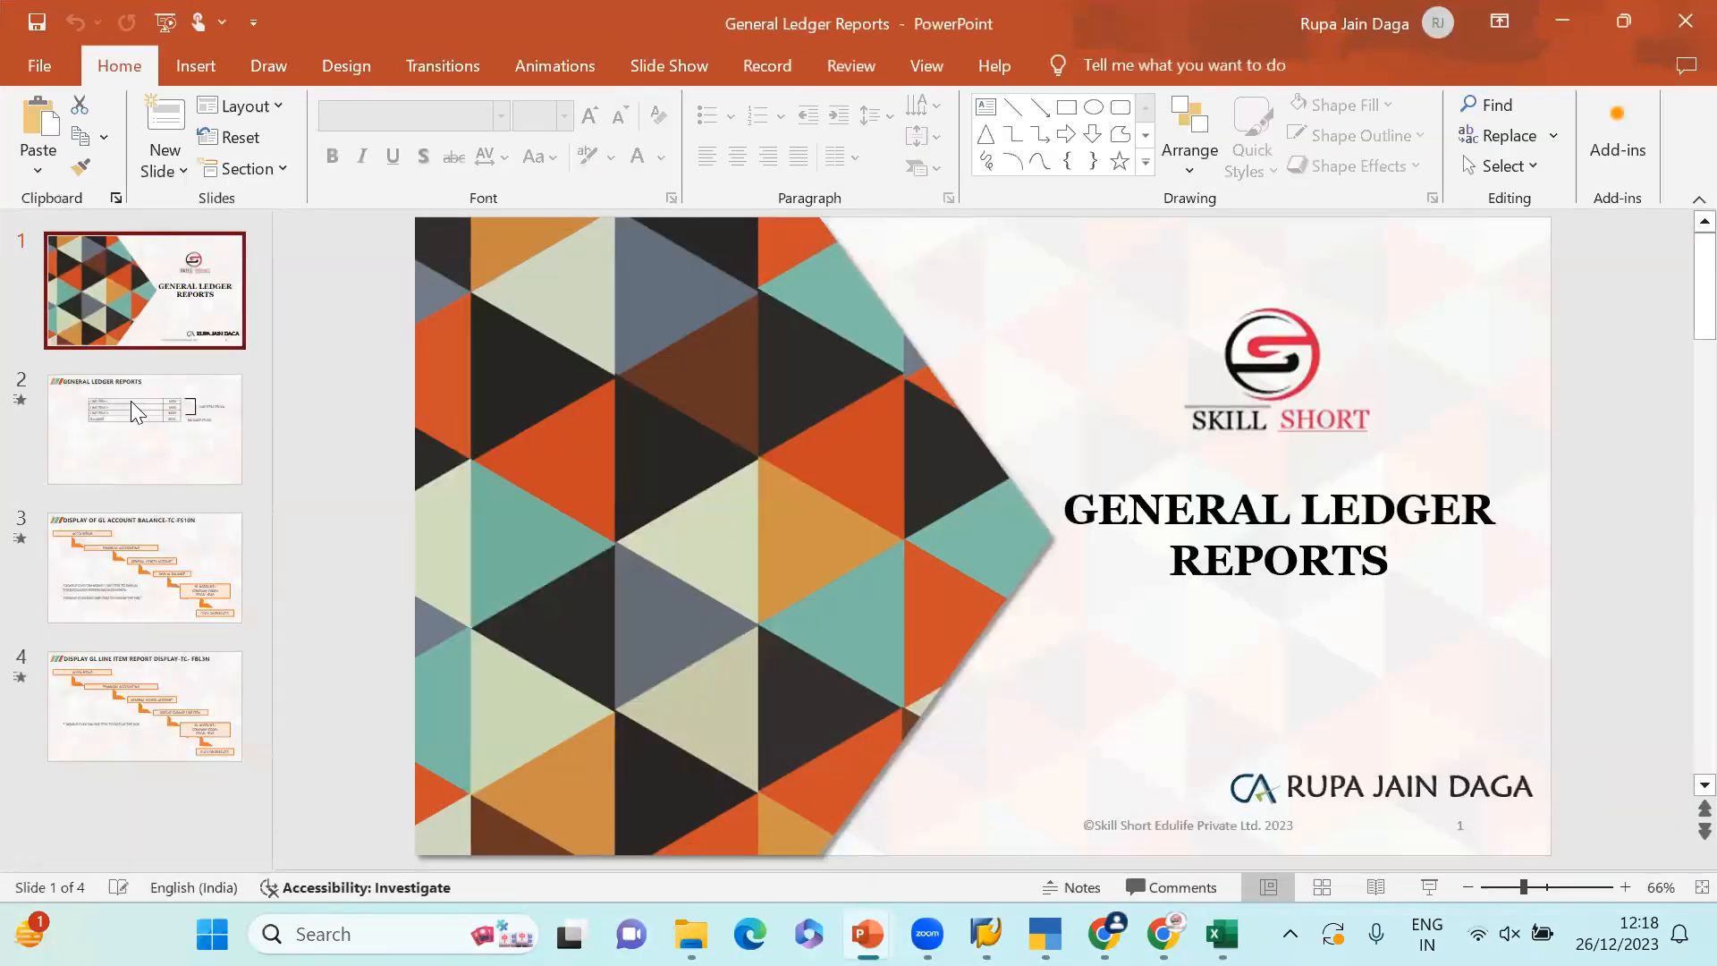
click(119, 411)
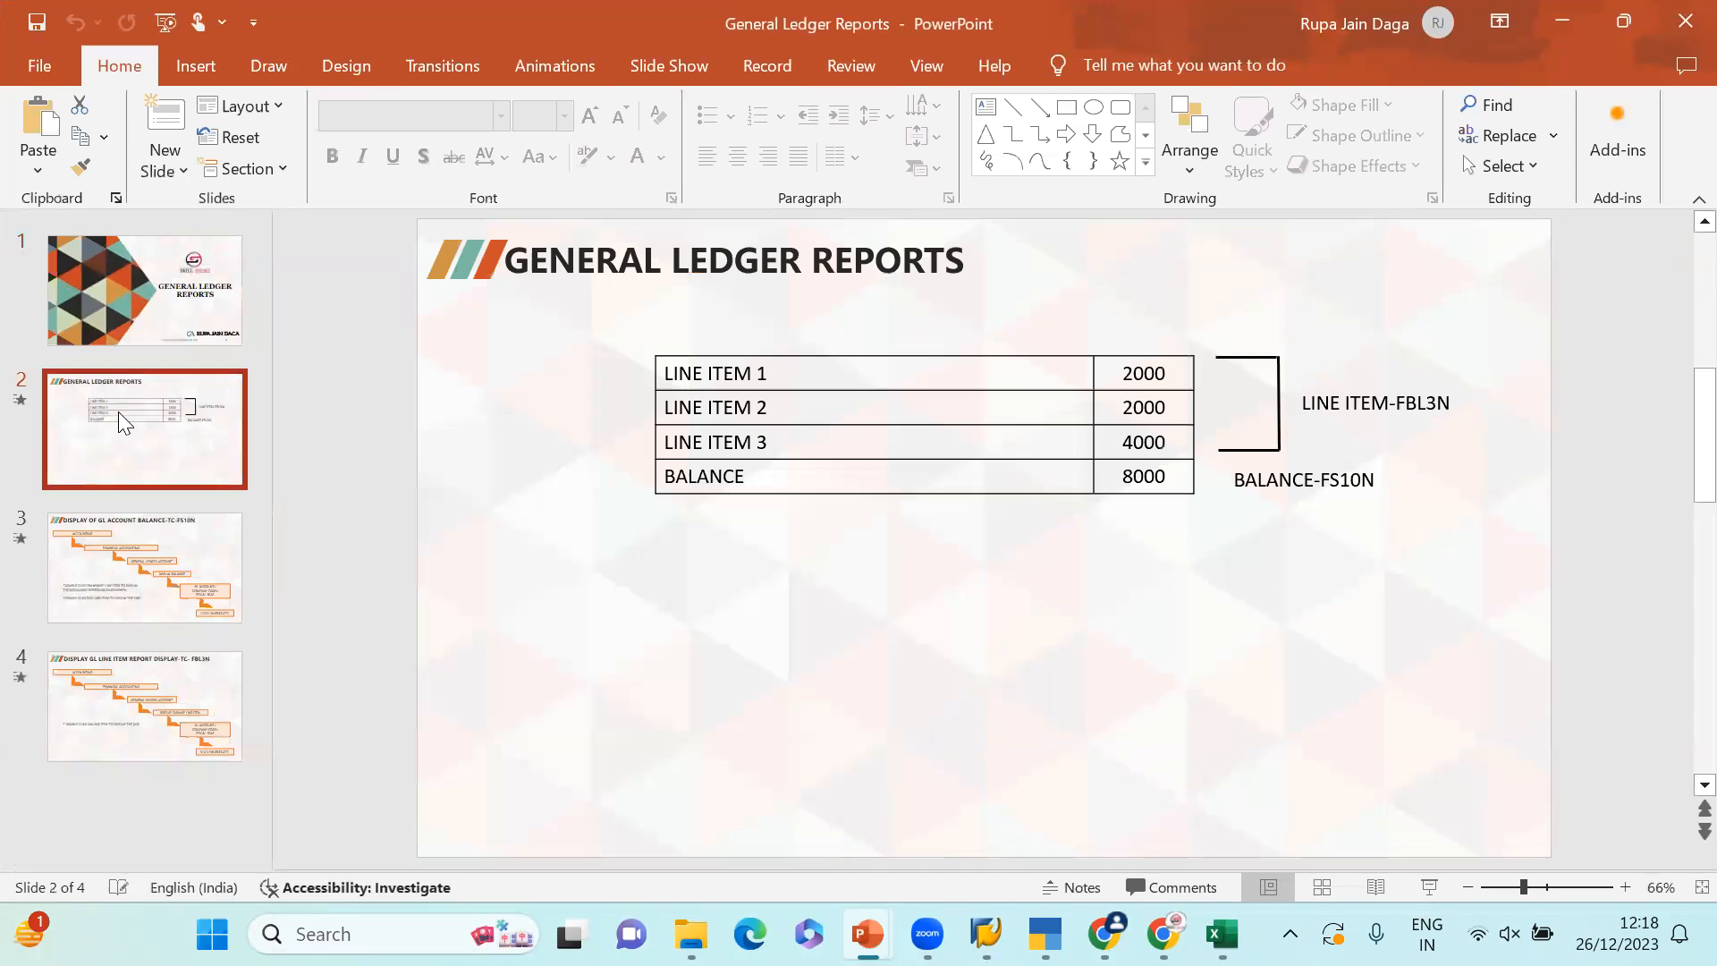
key(Down)
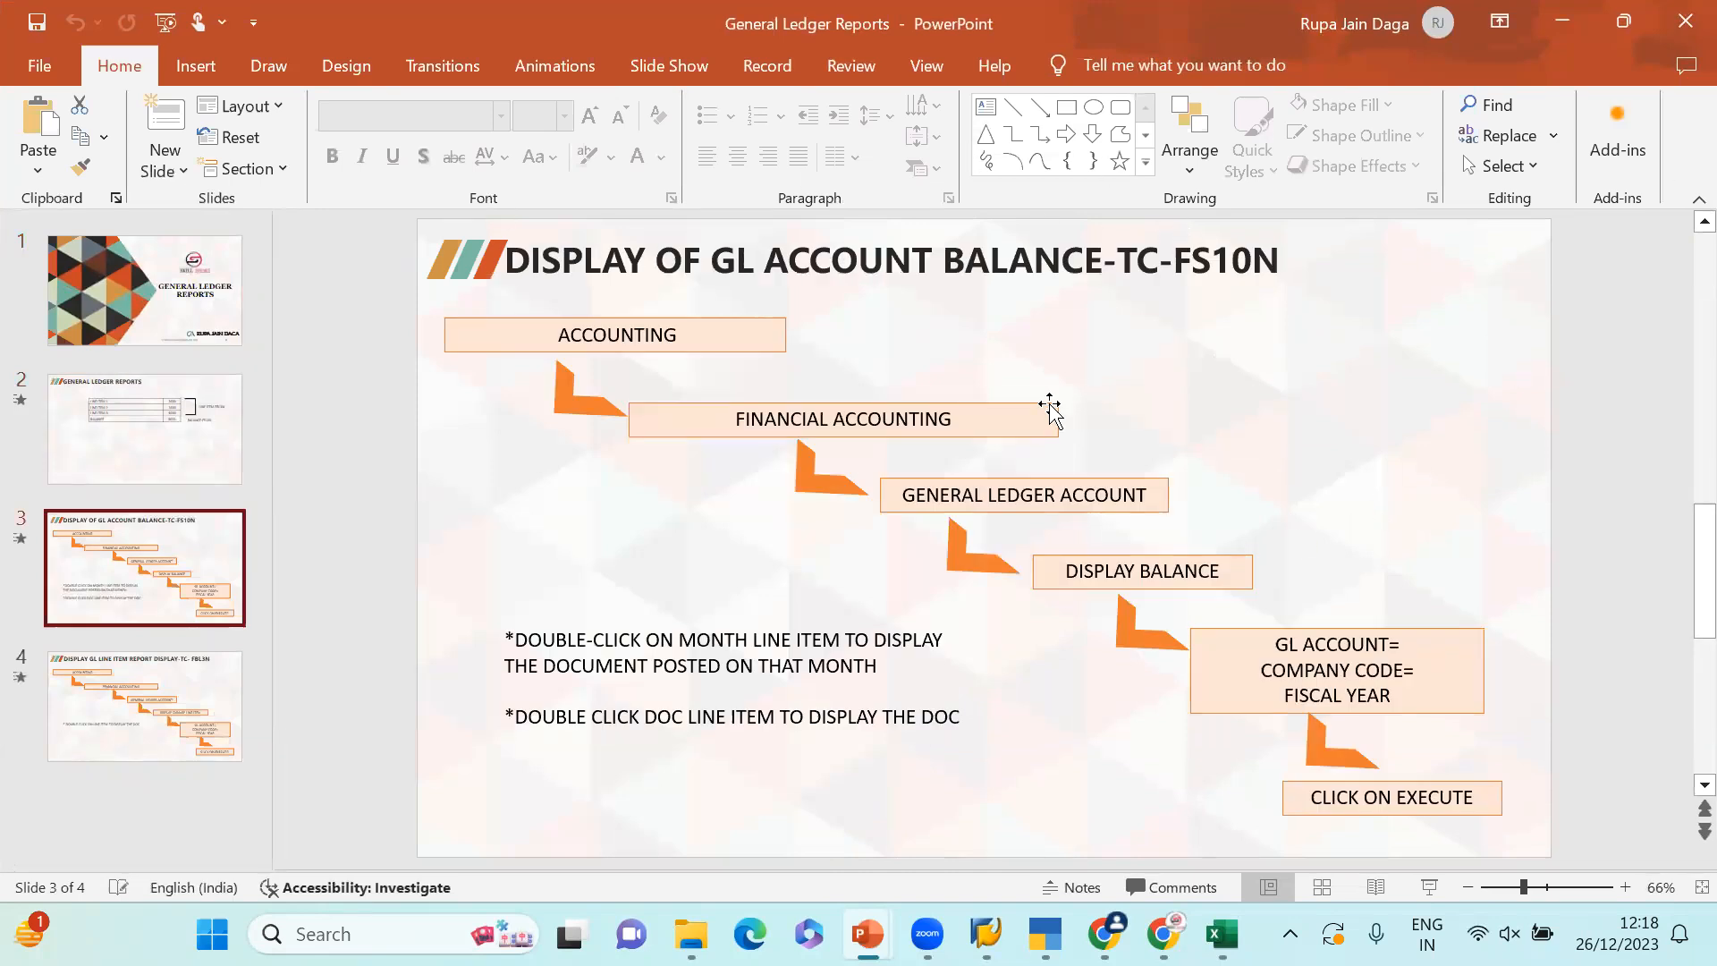
- Switch back to SAP and search the Document and Document Entry folders under General Ledger for the balance display transaction
key(alt+Tab)
key(alt+Tab)
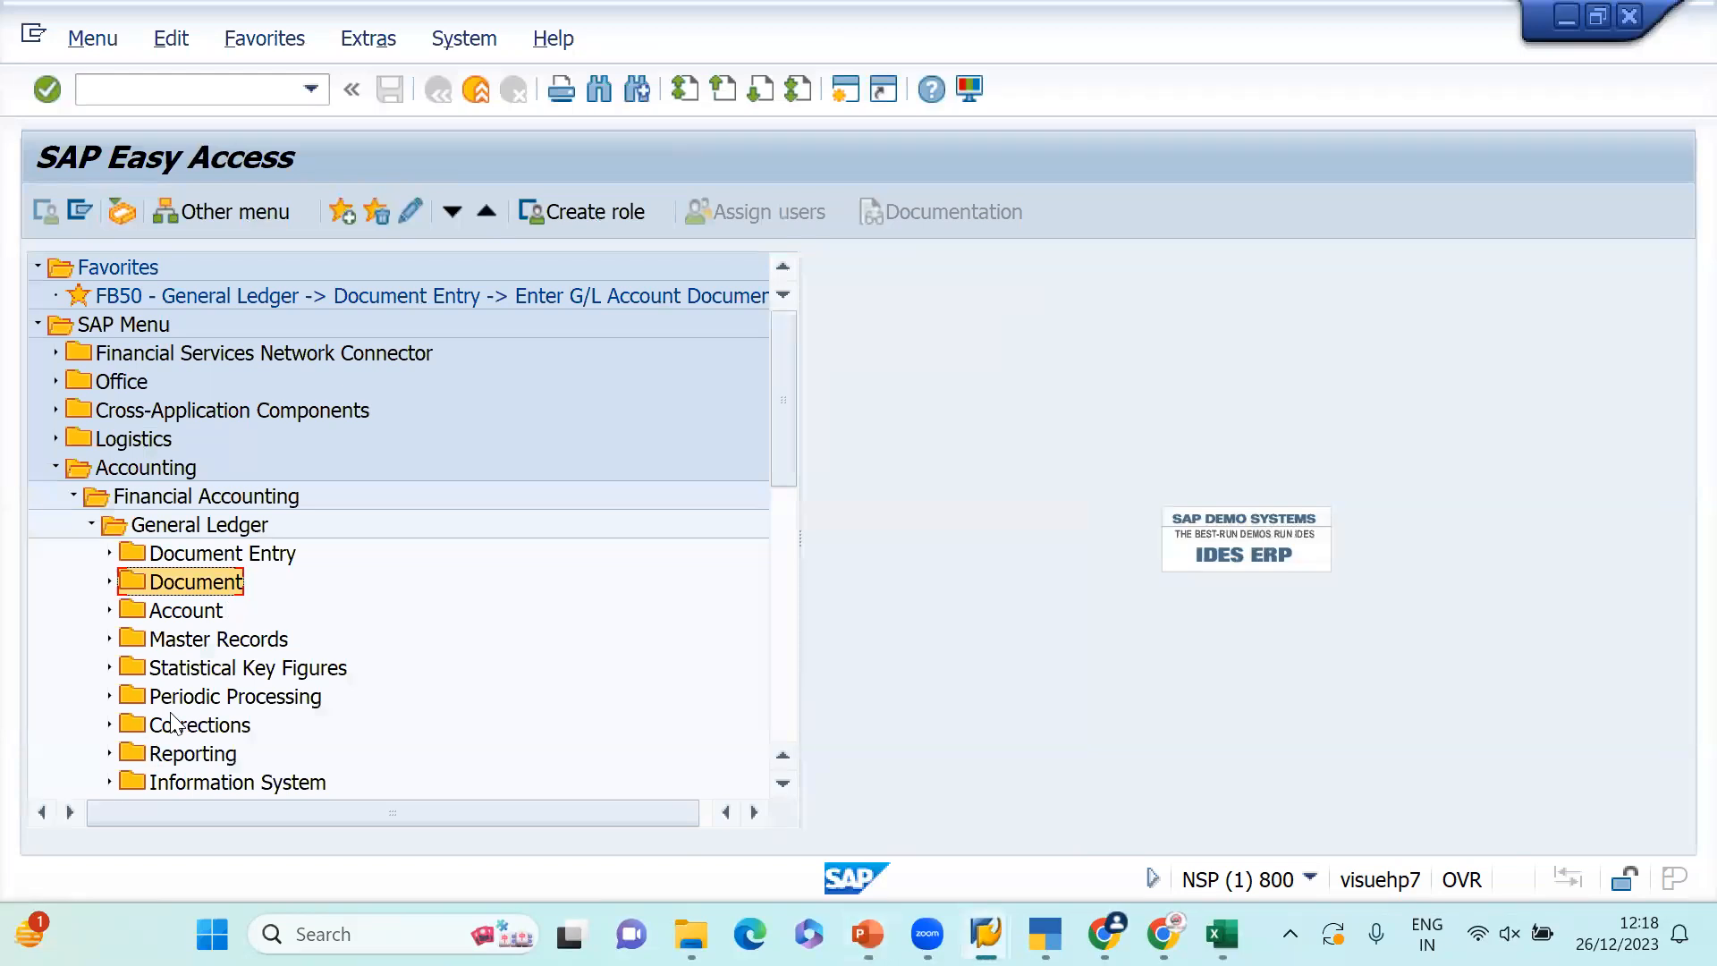
click(173, 723)
key(Down)
key(Down)
key(Down)
key(Down)
key(Down)
key(Up)
key(Up)
key(Up)
key(Up)
key(Up)
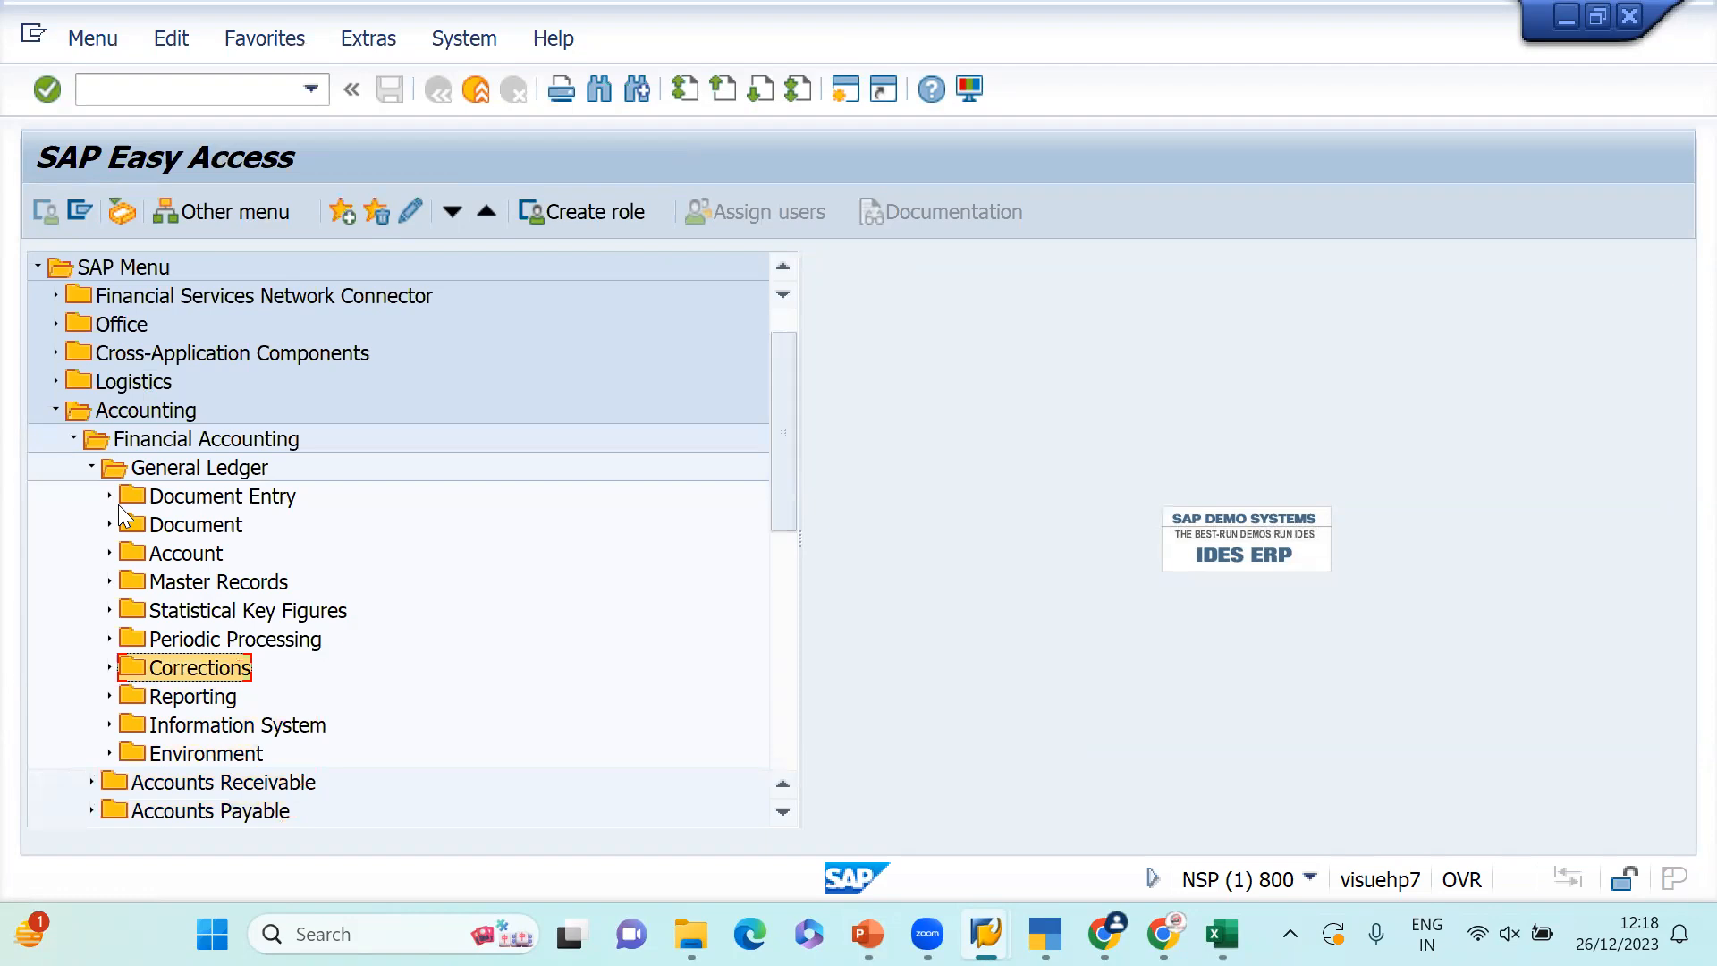
click(109, 525)
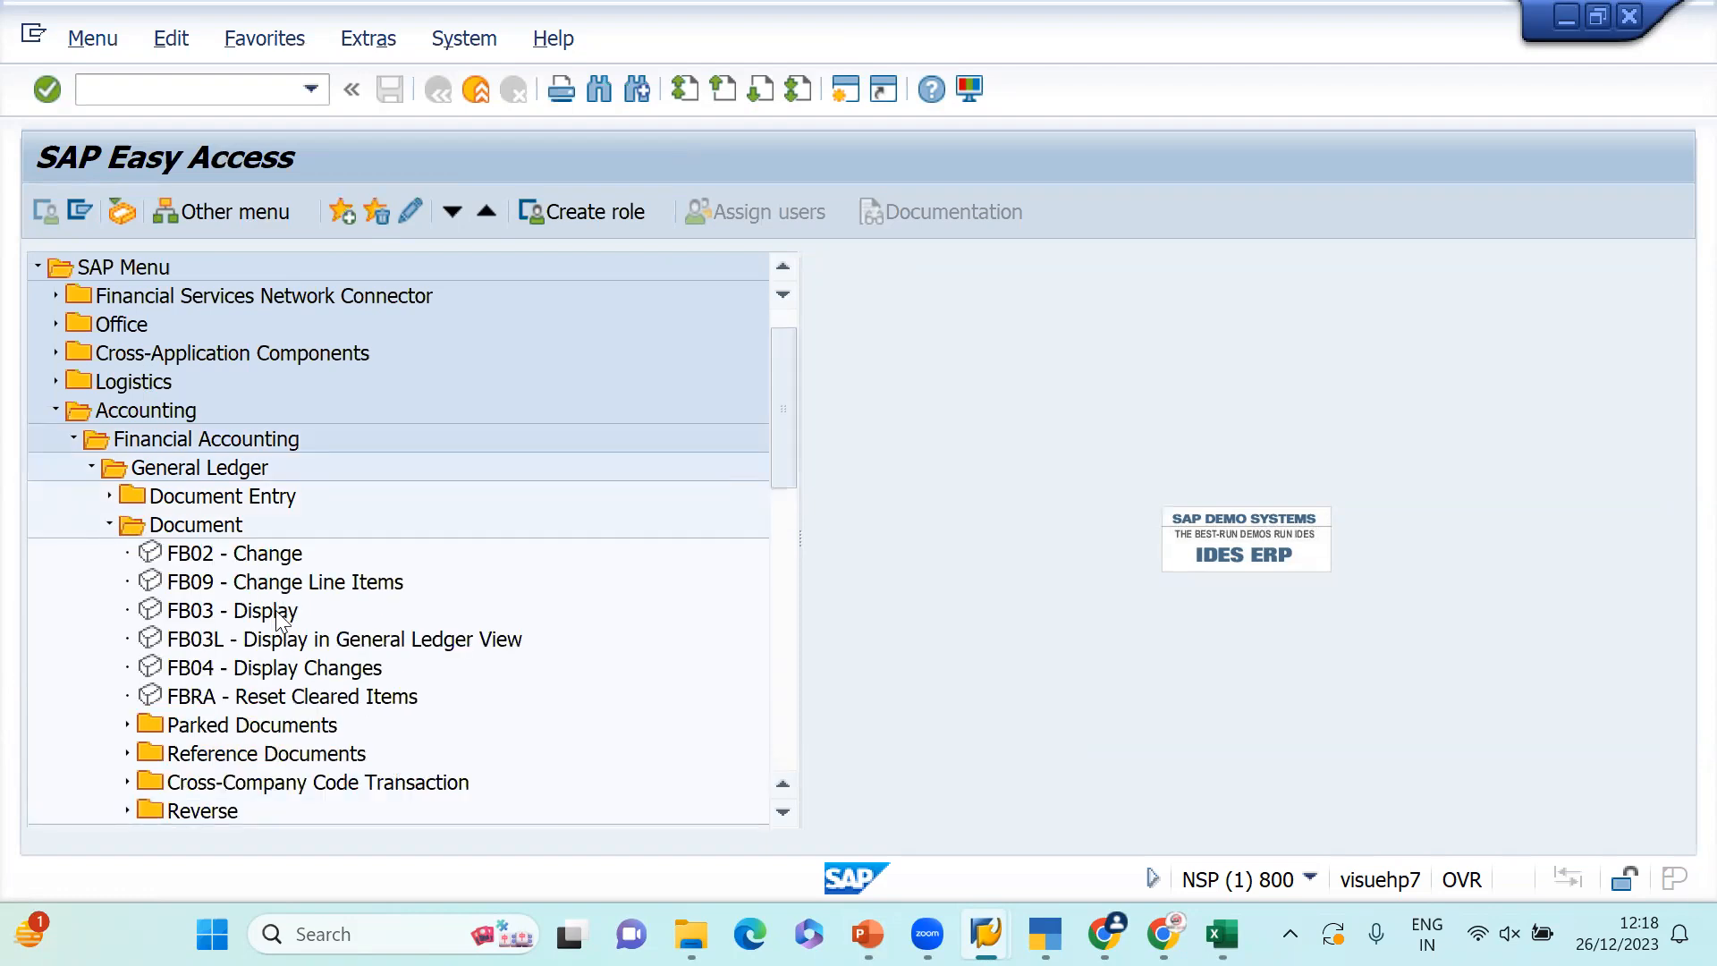
click(108, 495)
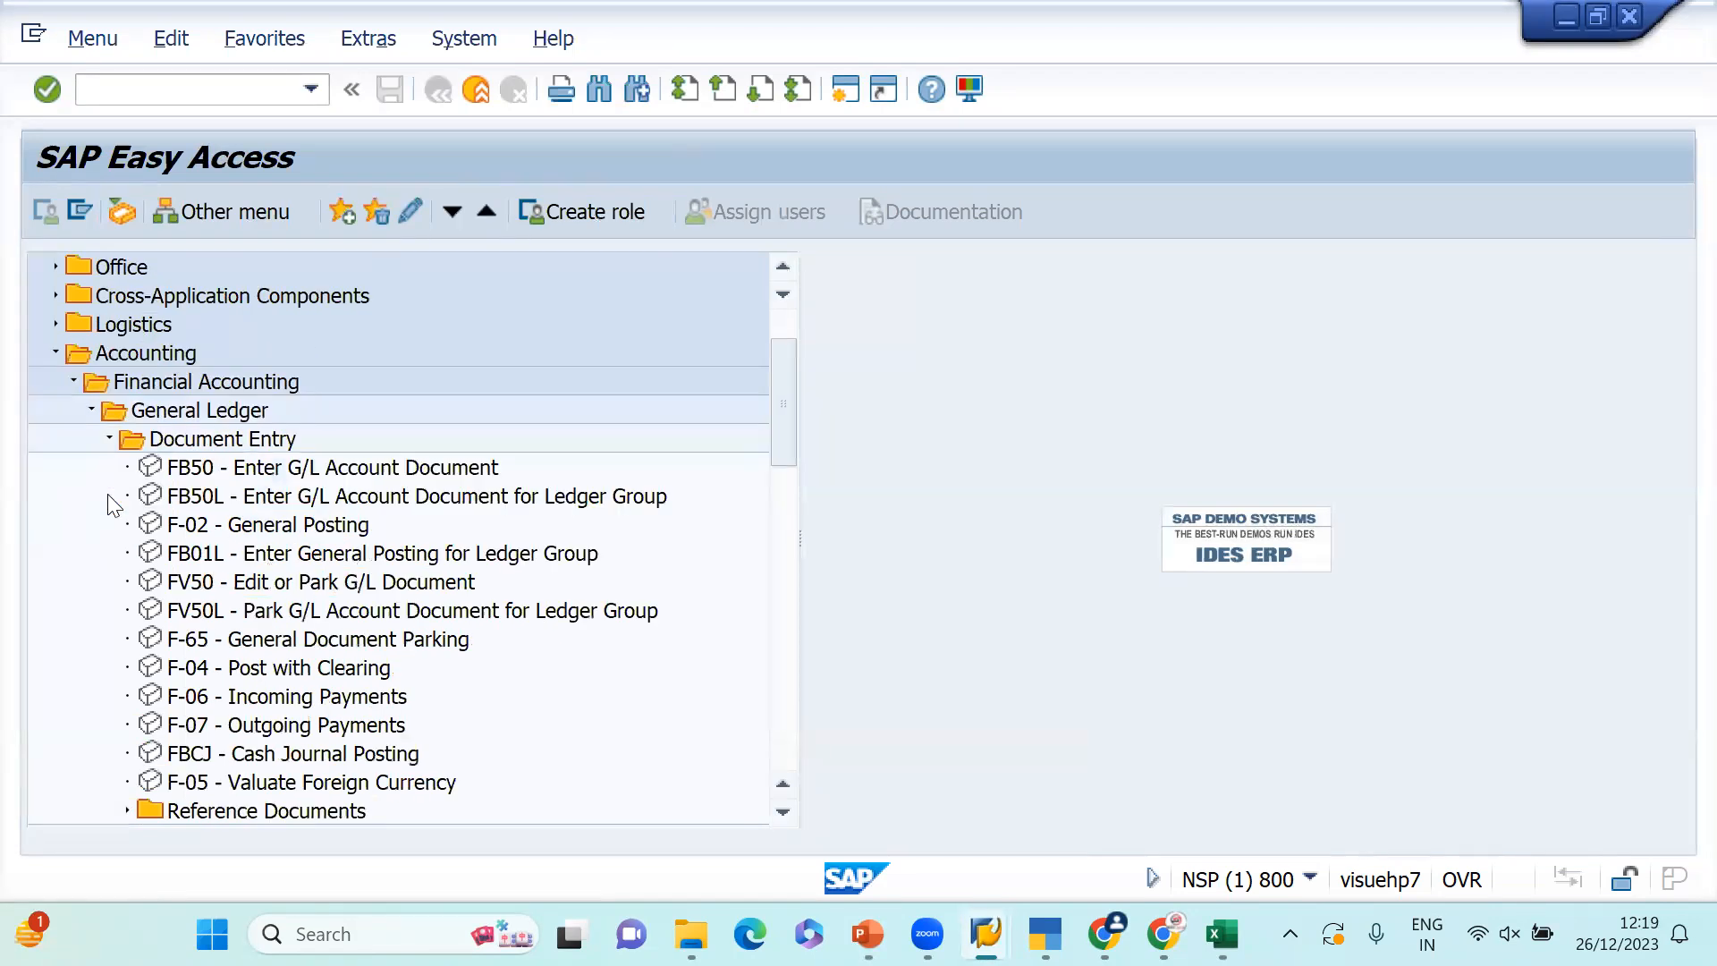
click(110, 437)
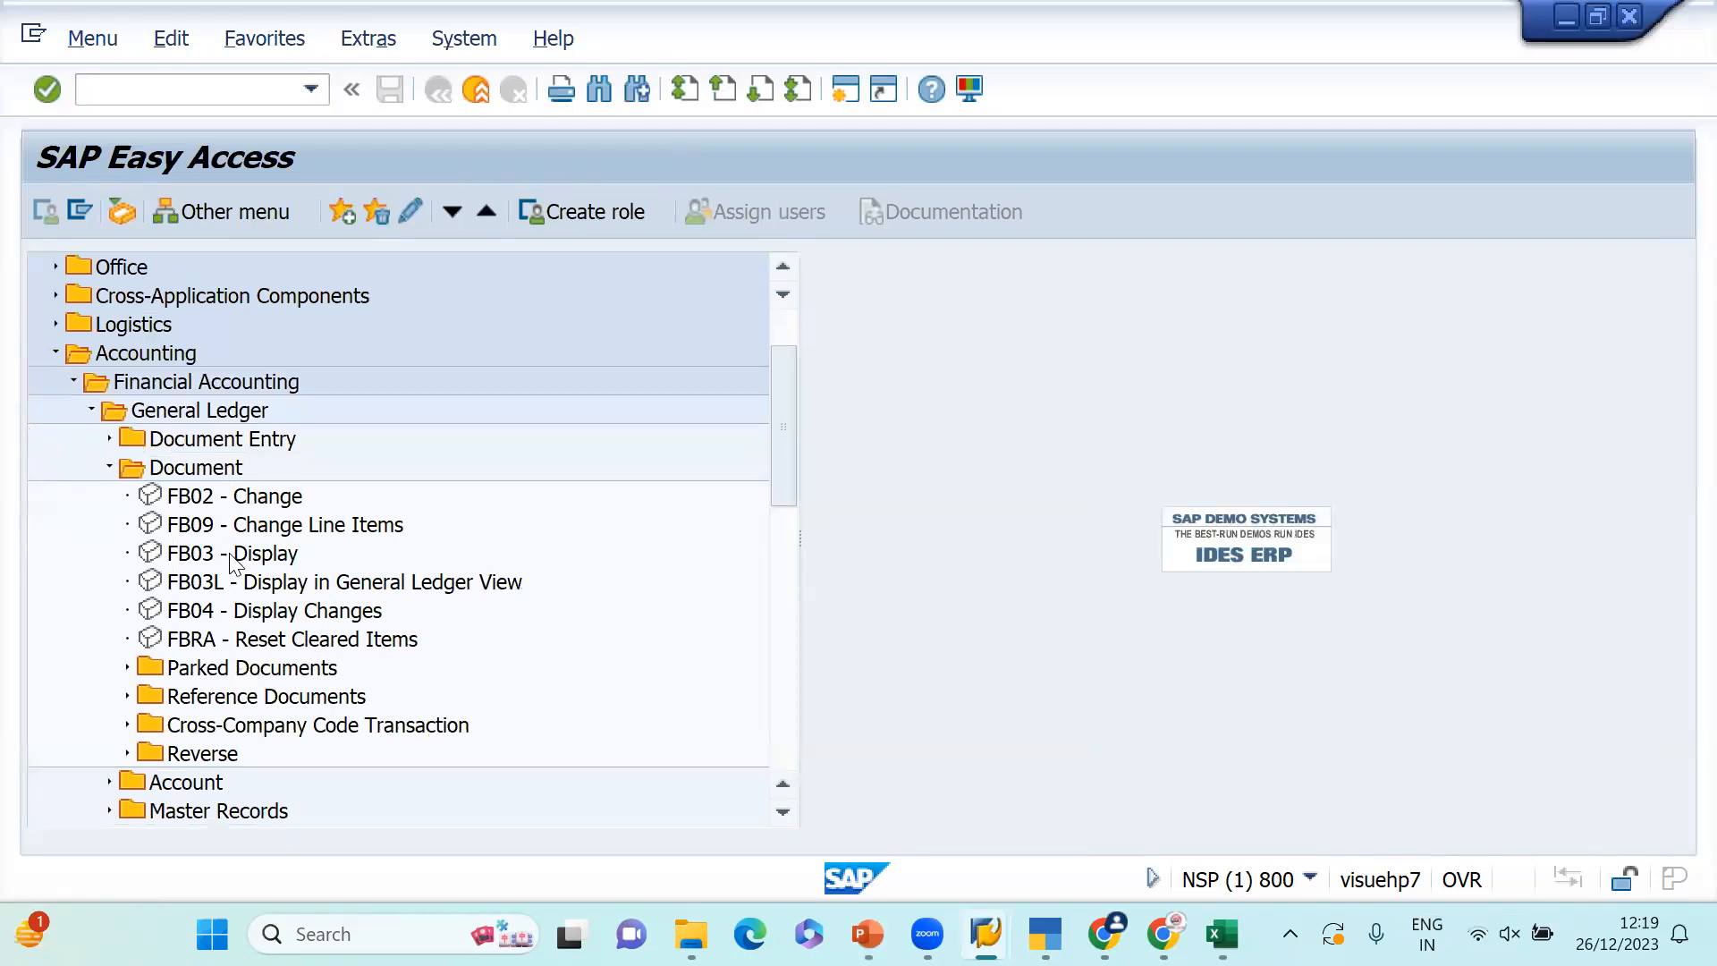
click(108, 467)
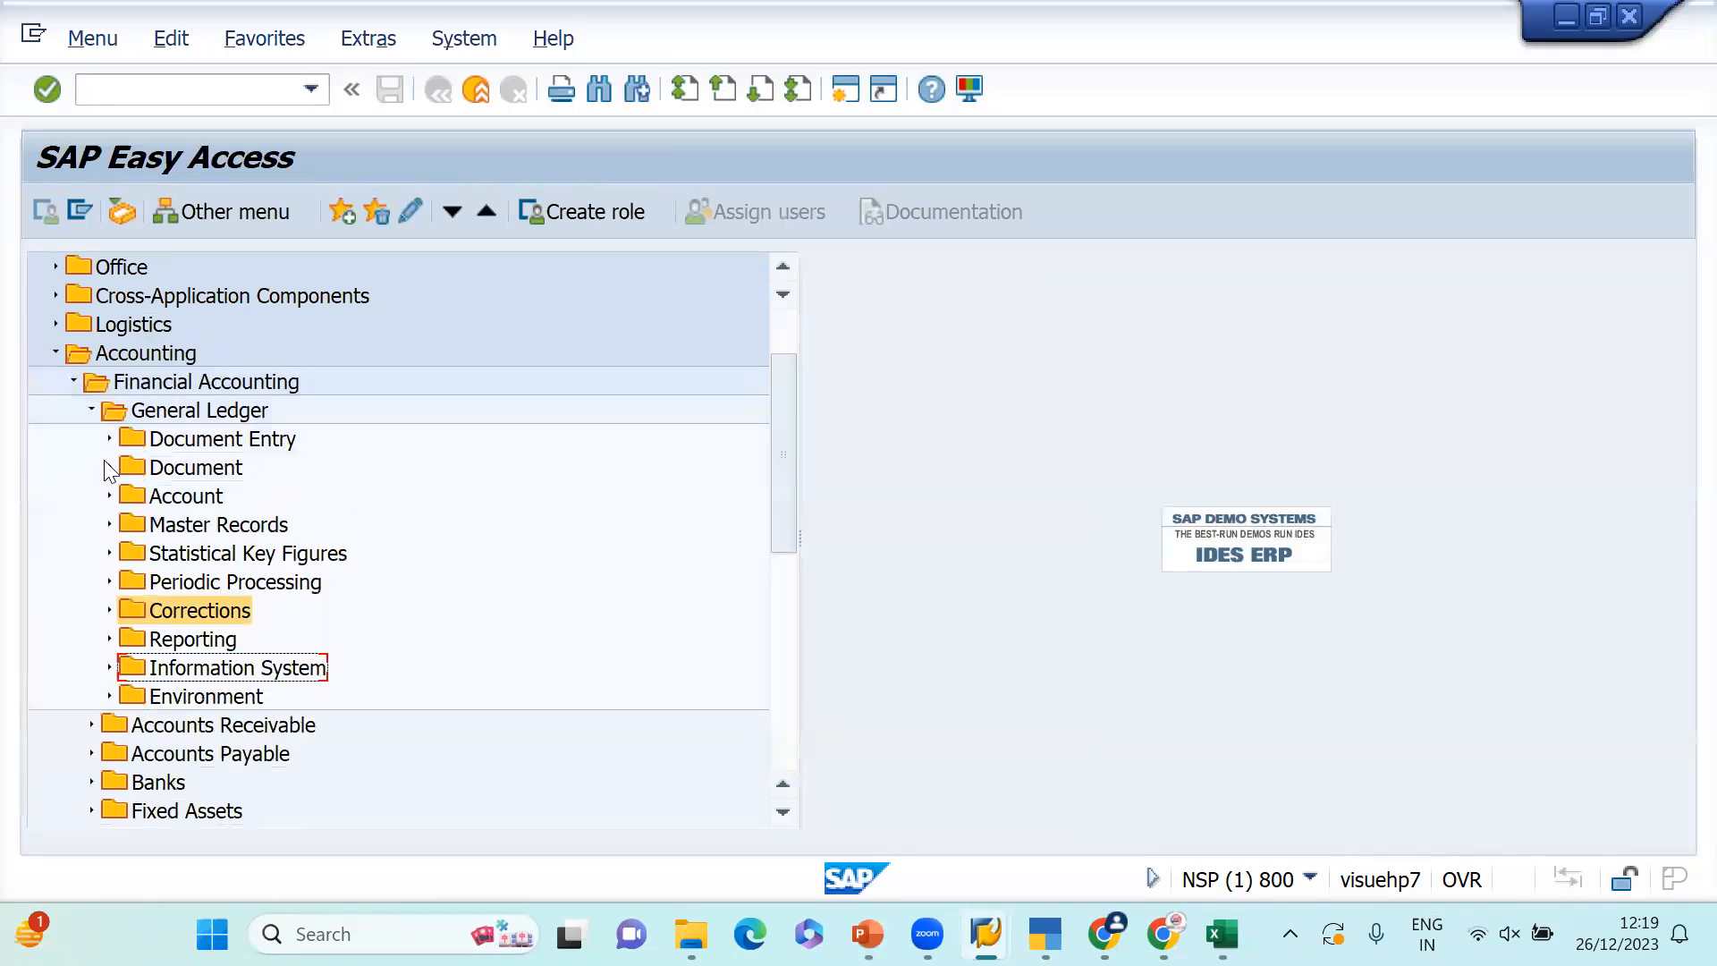
- Compare the FS10N menu path on the PowerPoint slide with the Financial Accounting folders in SAP
key(alt+Tab)
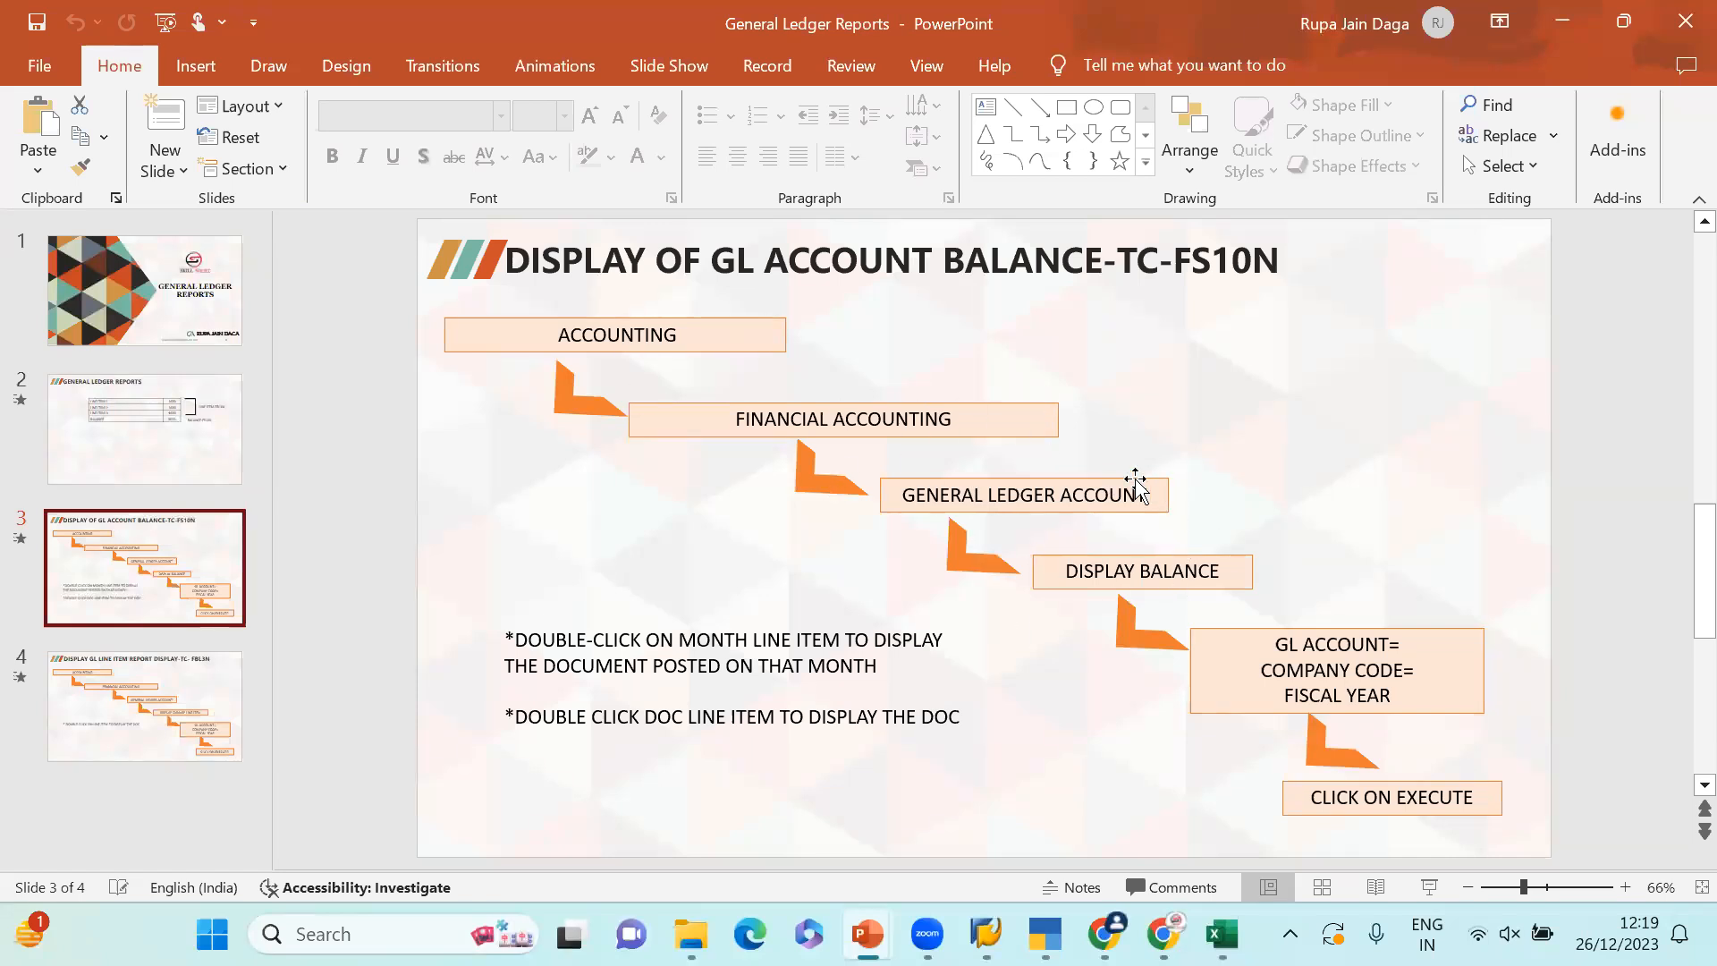
key(alt+Tab)
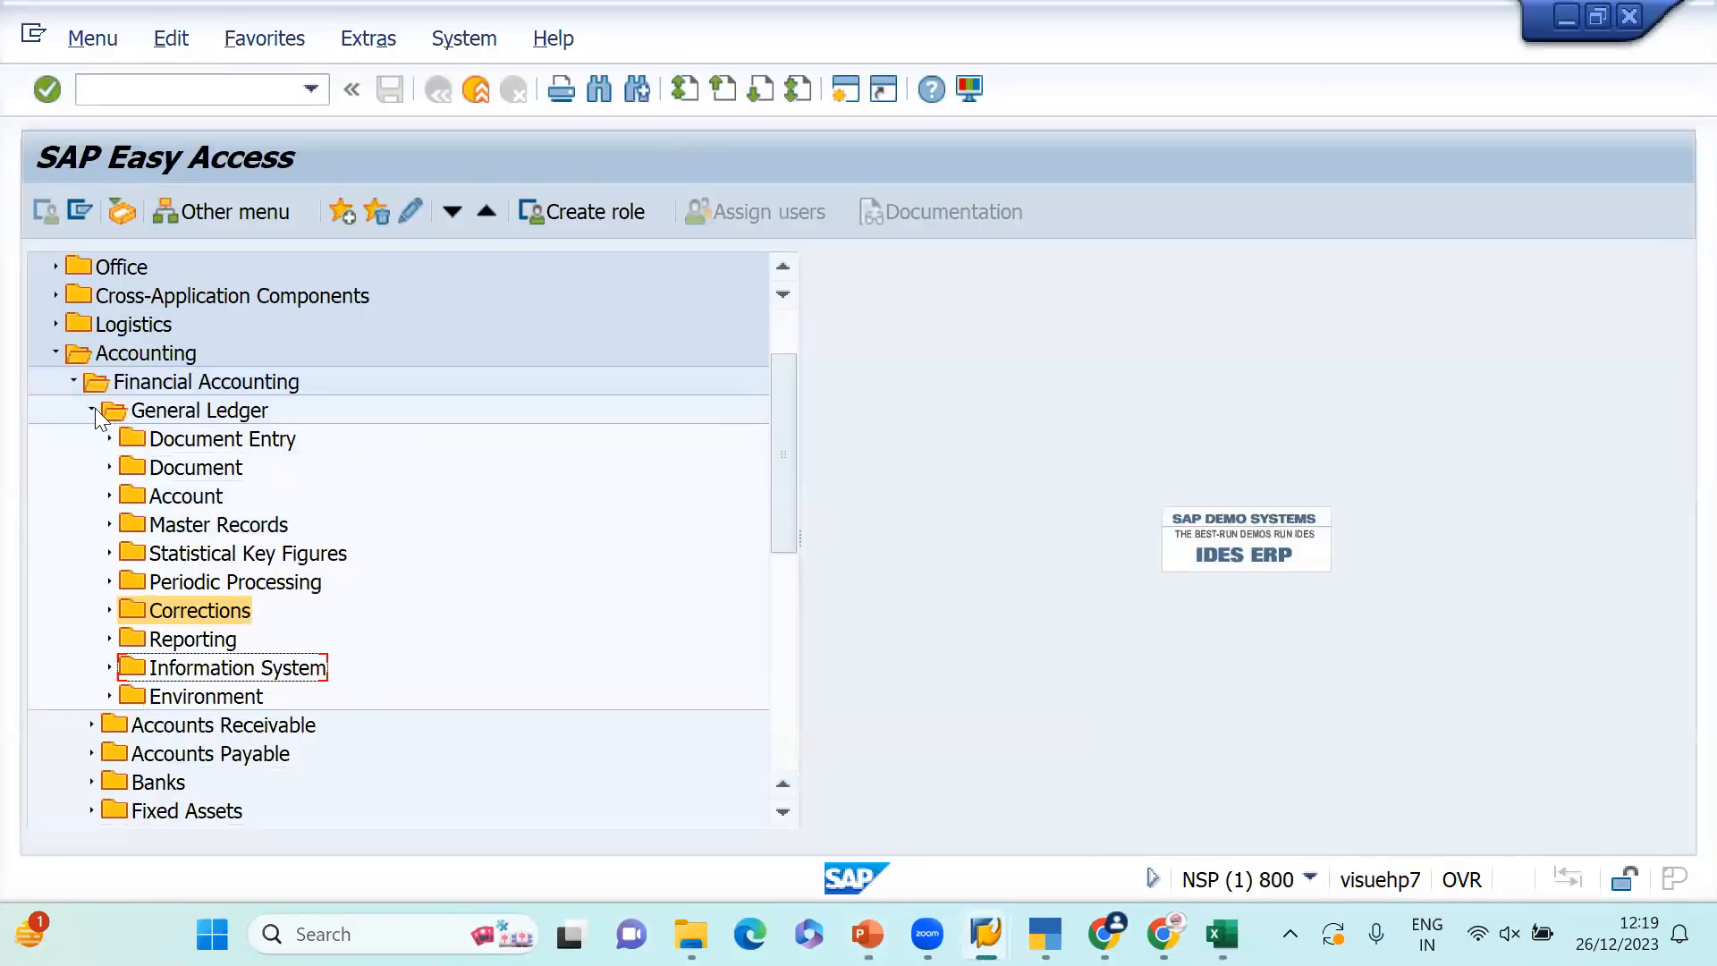
click(92, 411)
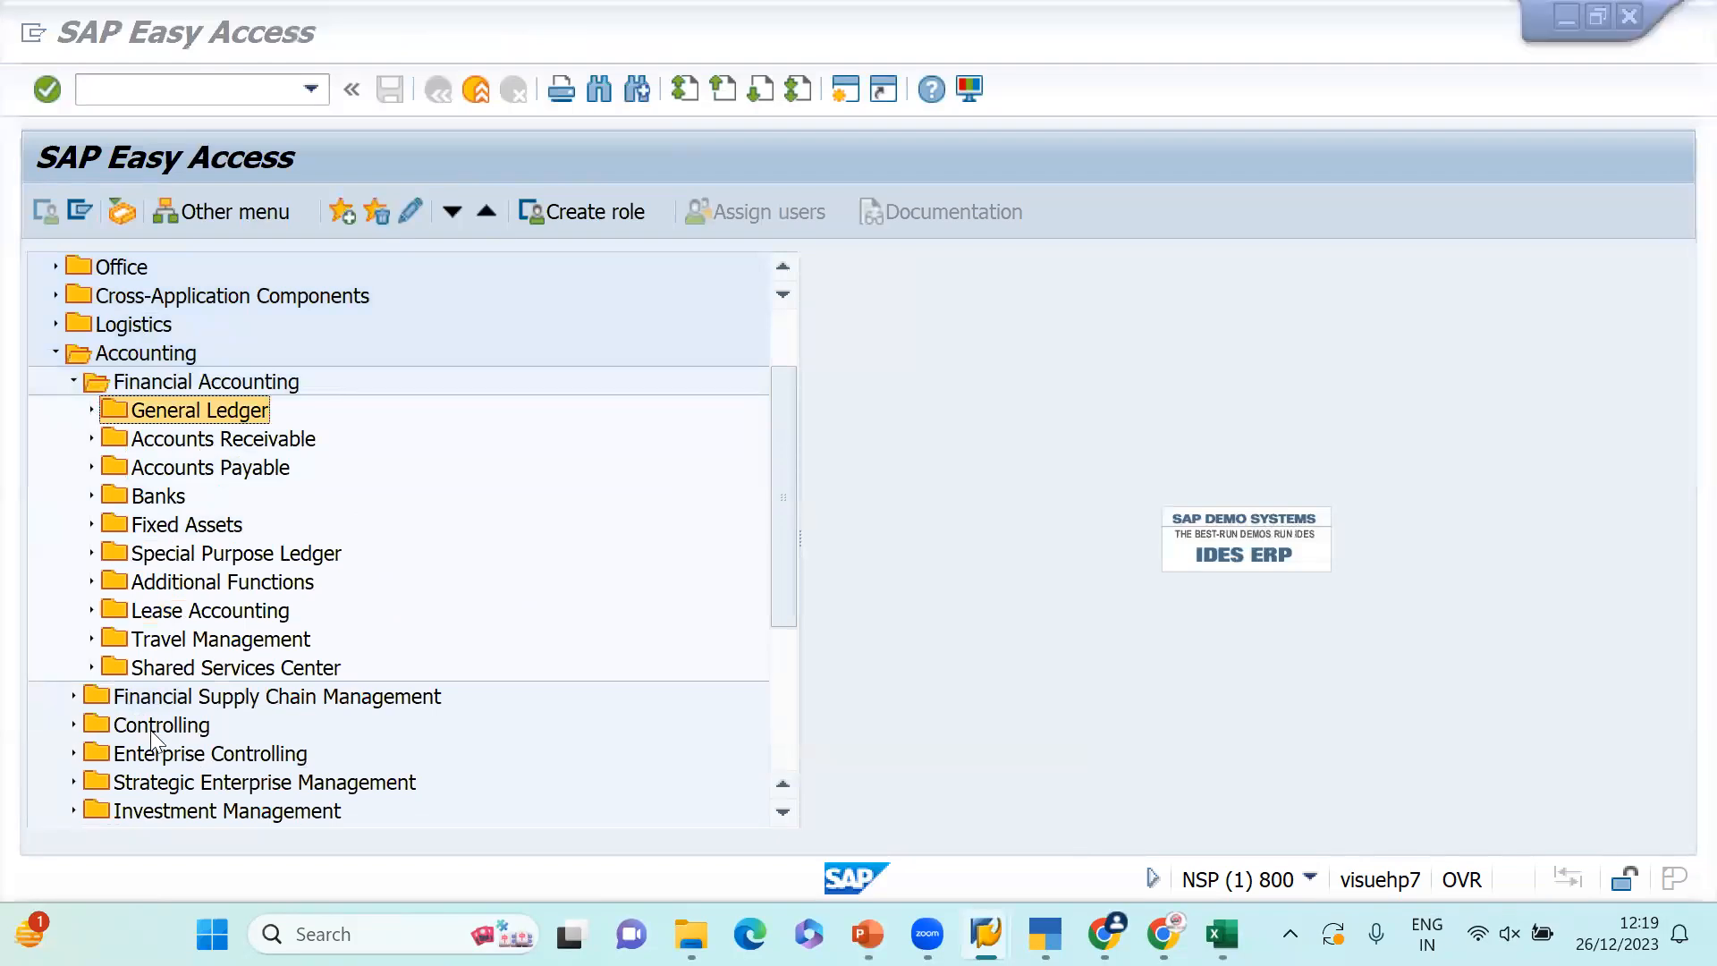
key(alt+Tab)
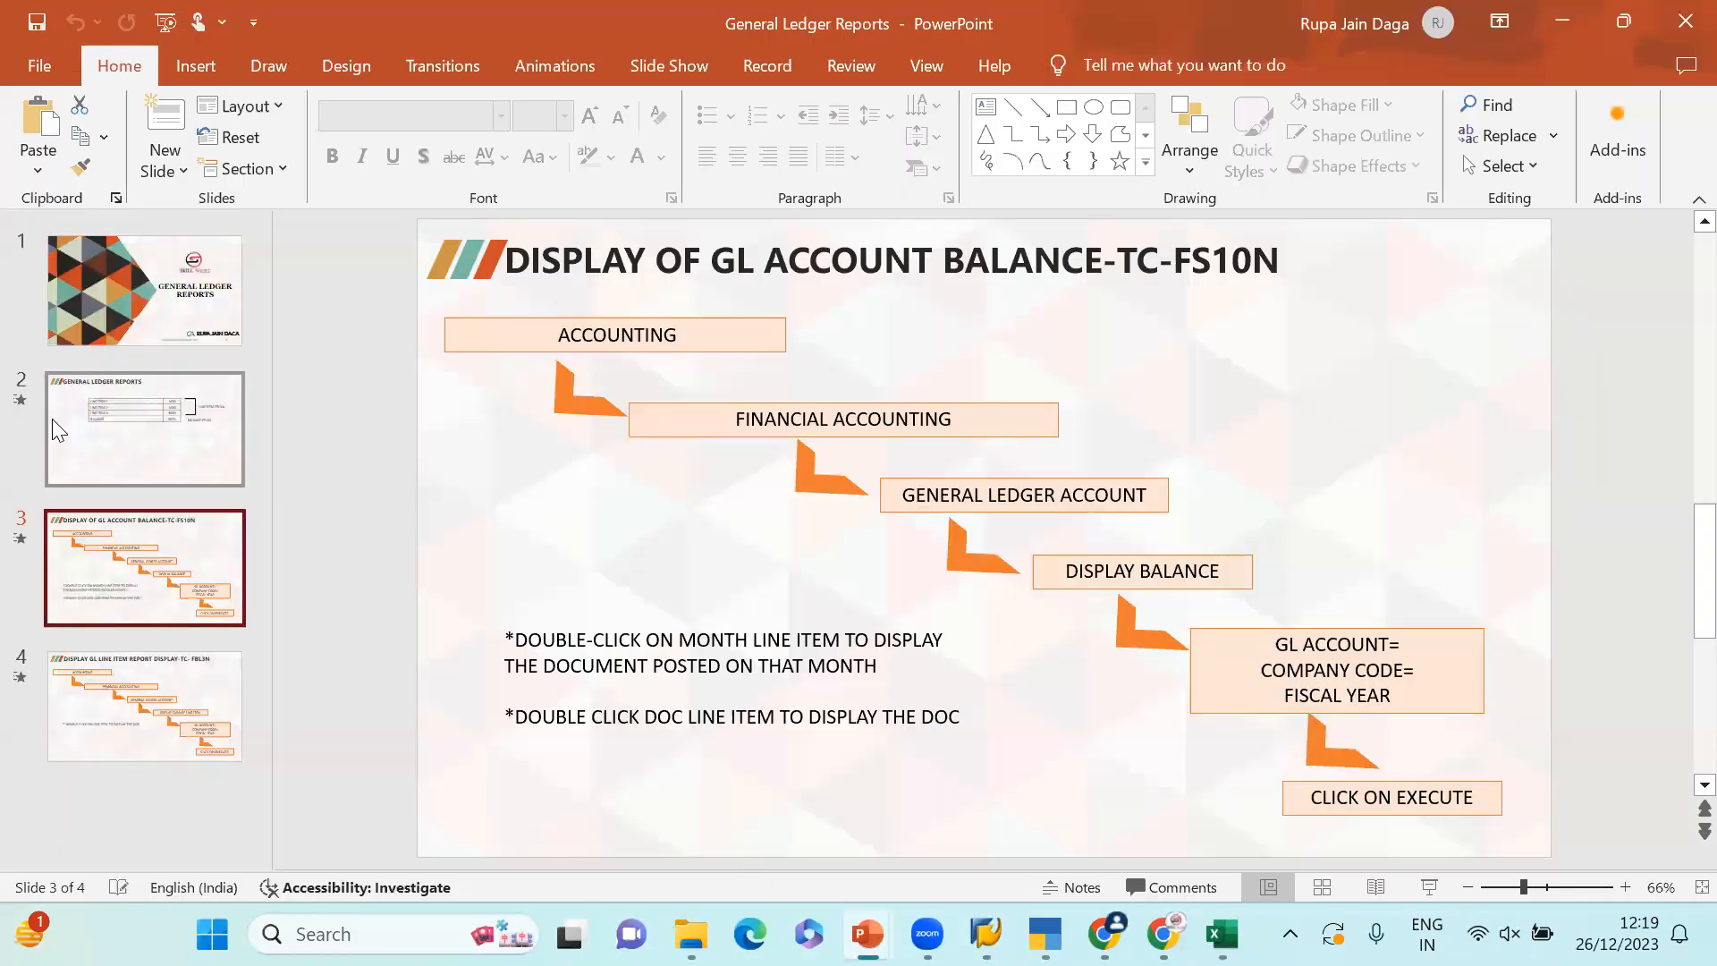
key(alt+Tab)
- Look through General Ledger's Document Entry and Document folders, including Parked Documents, for the balance display transaction
click(91, 412)
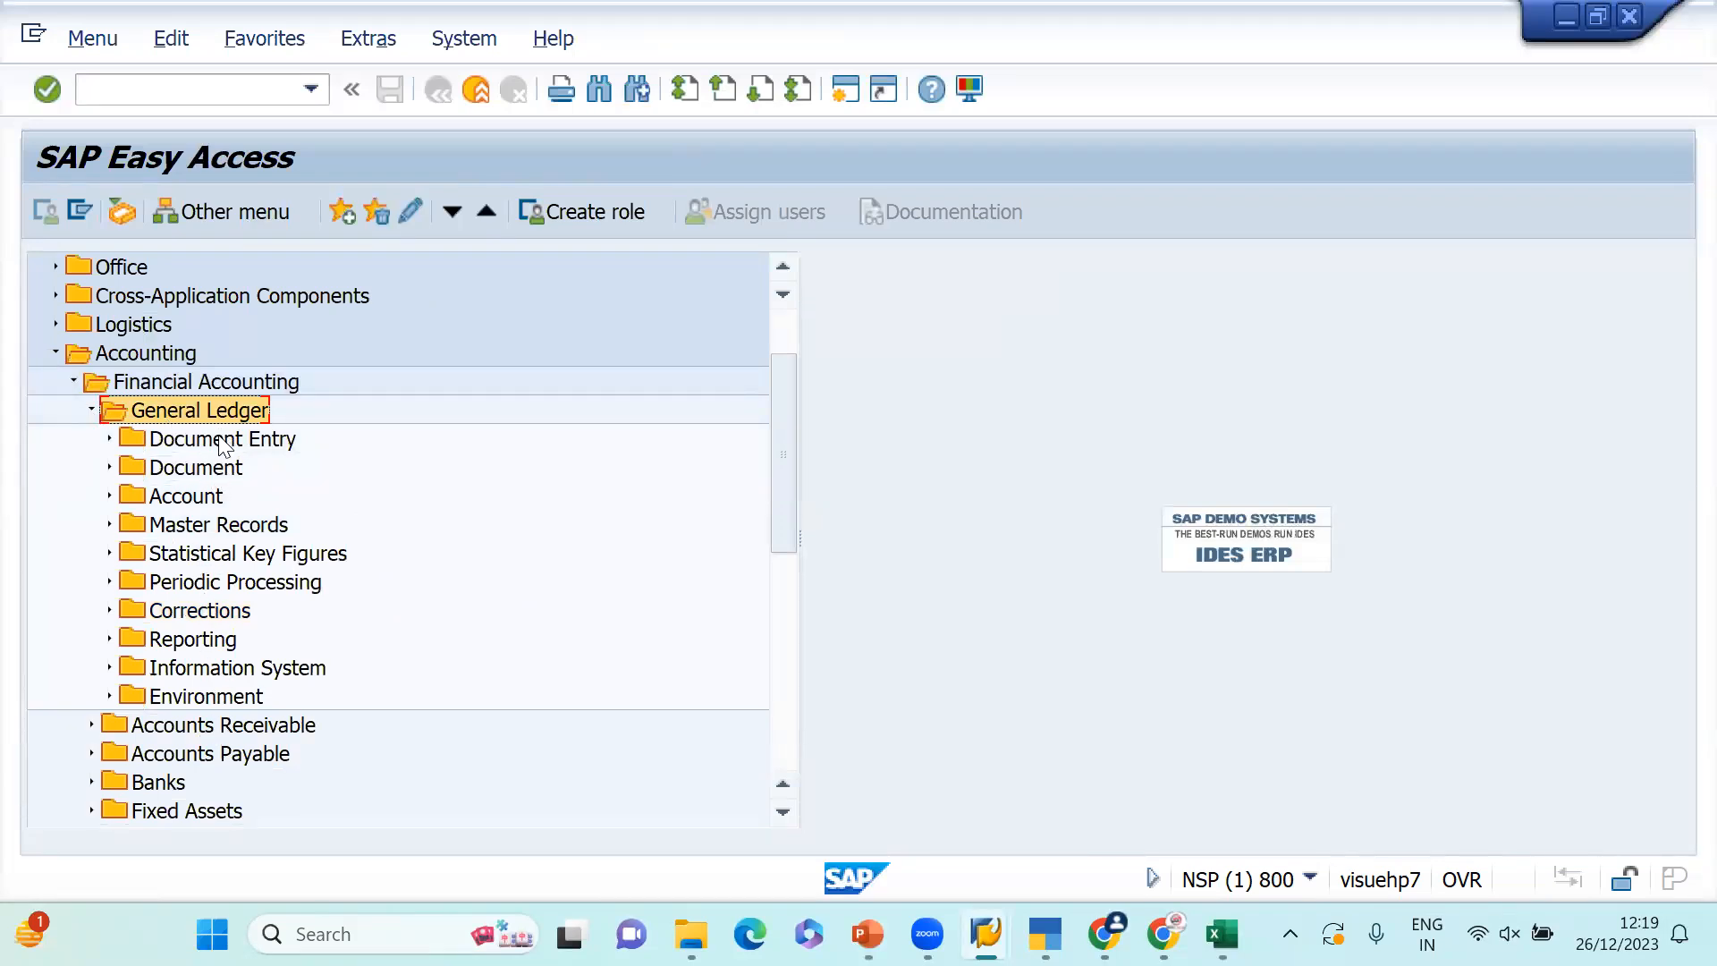
click(109, 439)
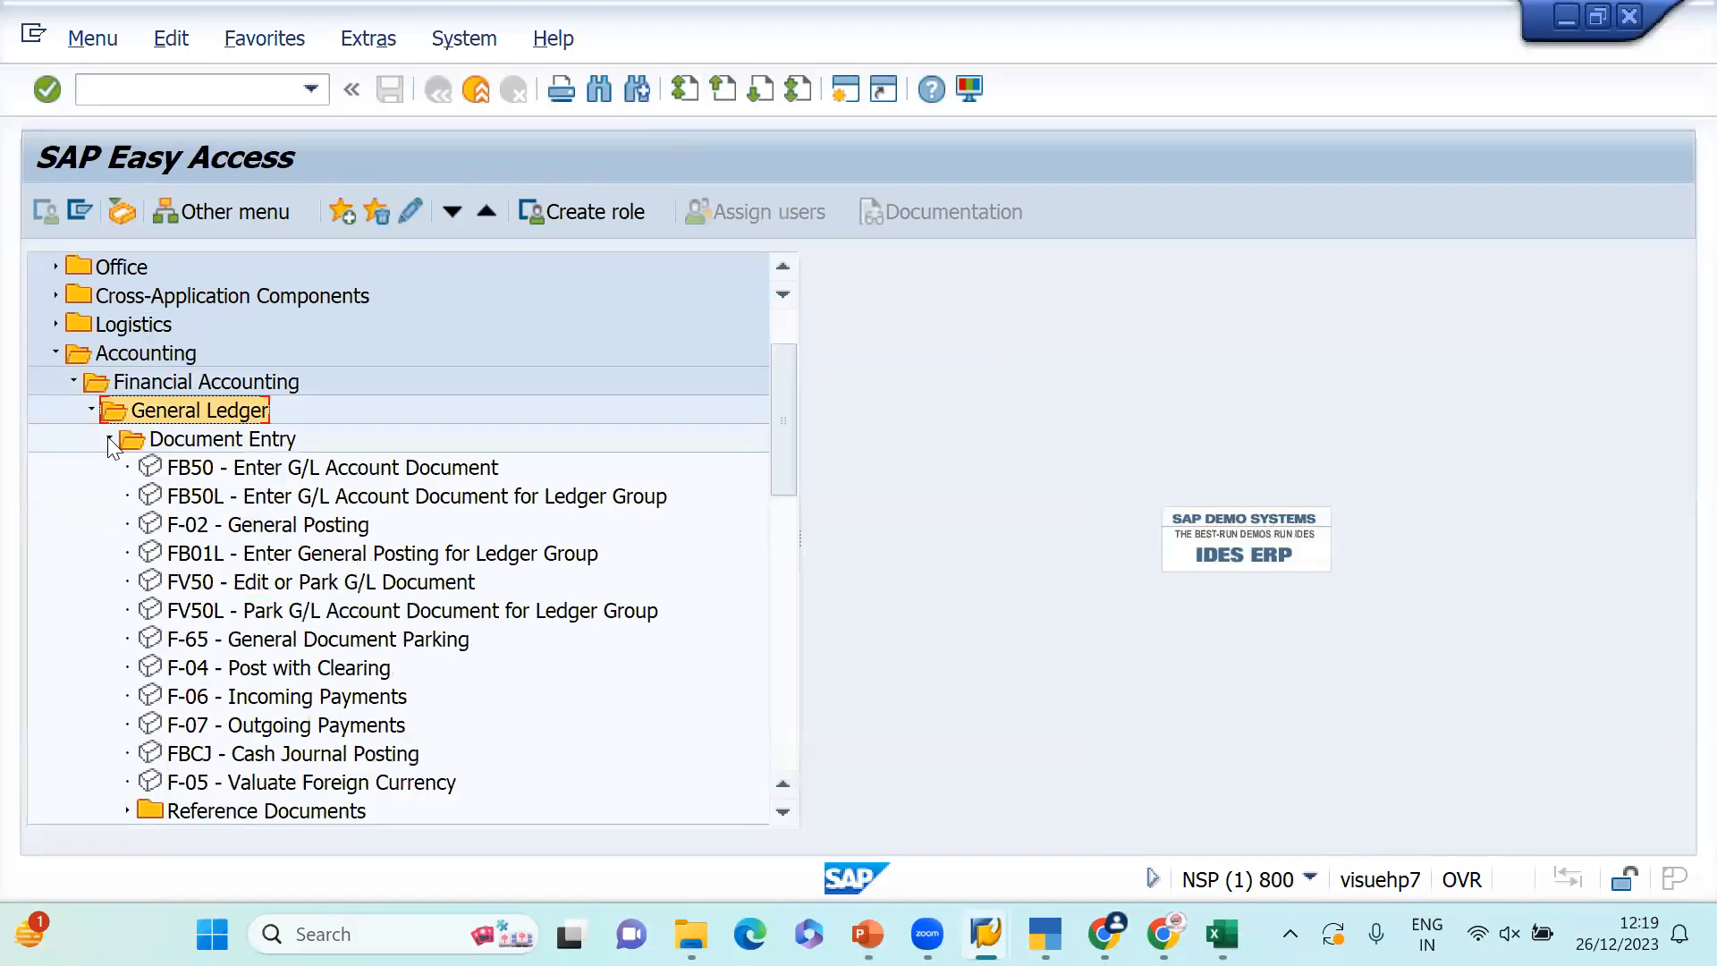
click(109, 438)
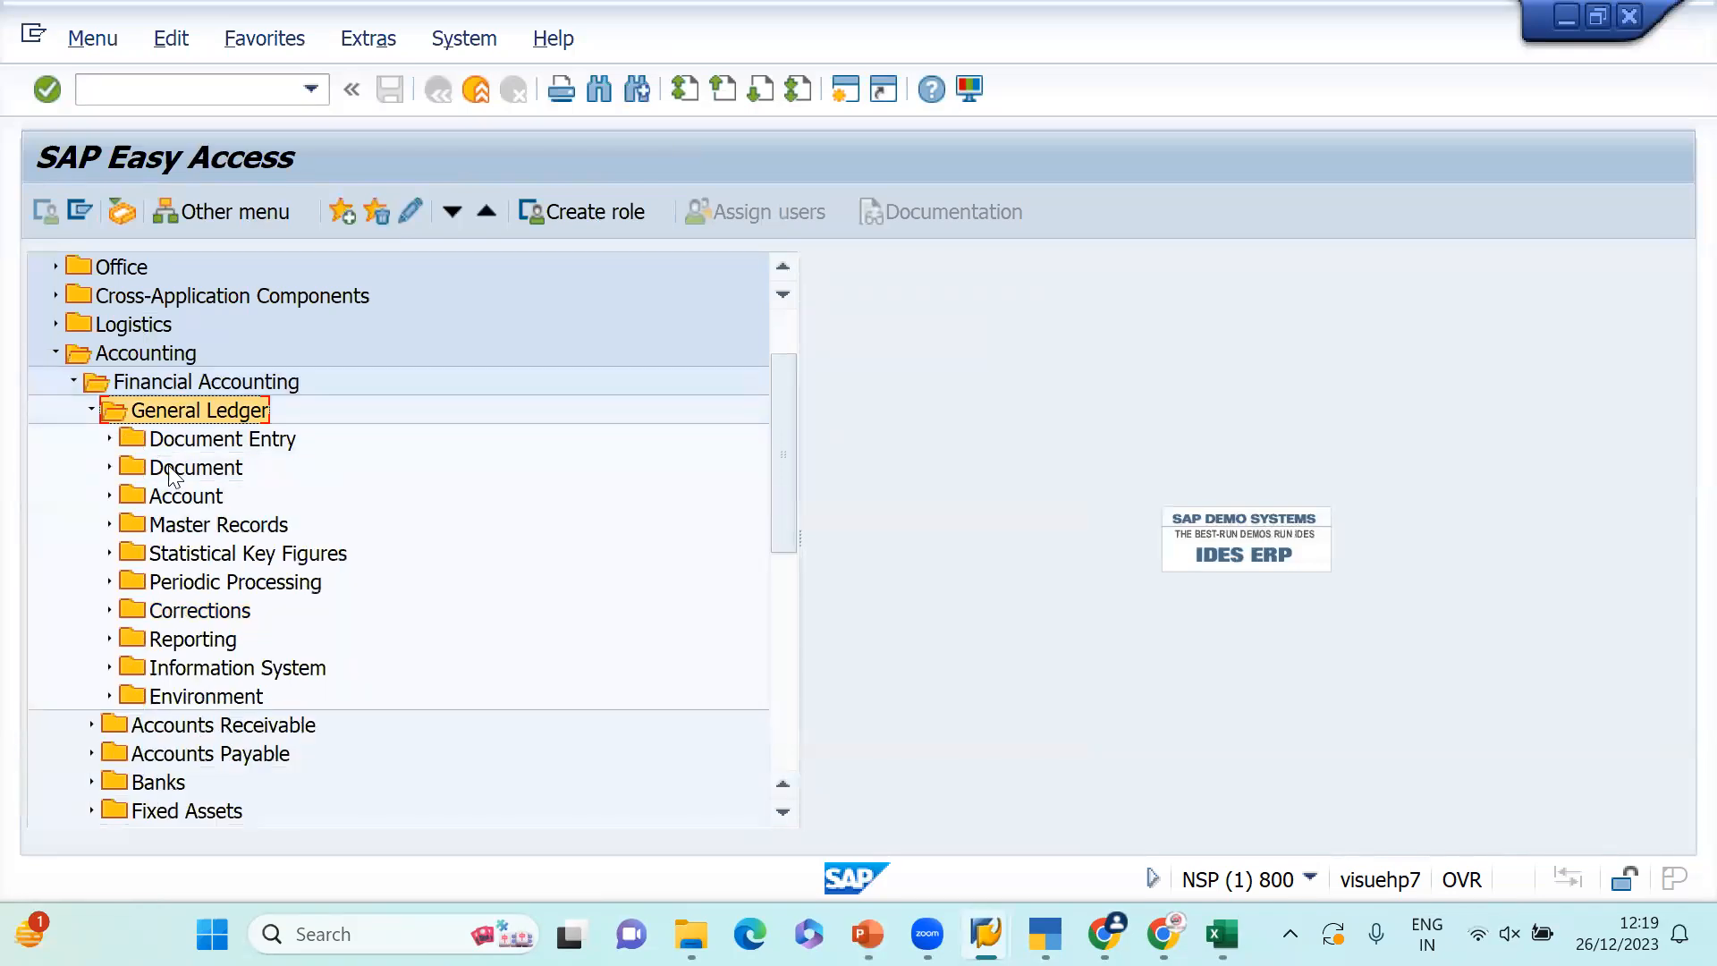
click(109, 467)
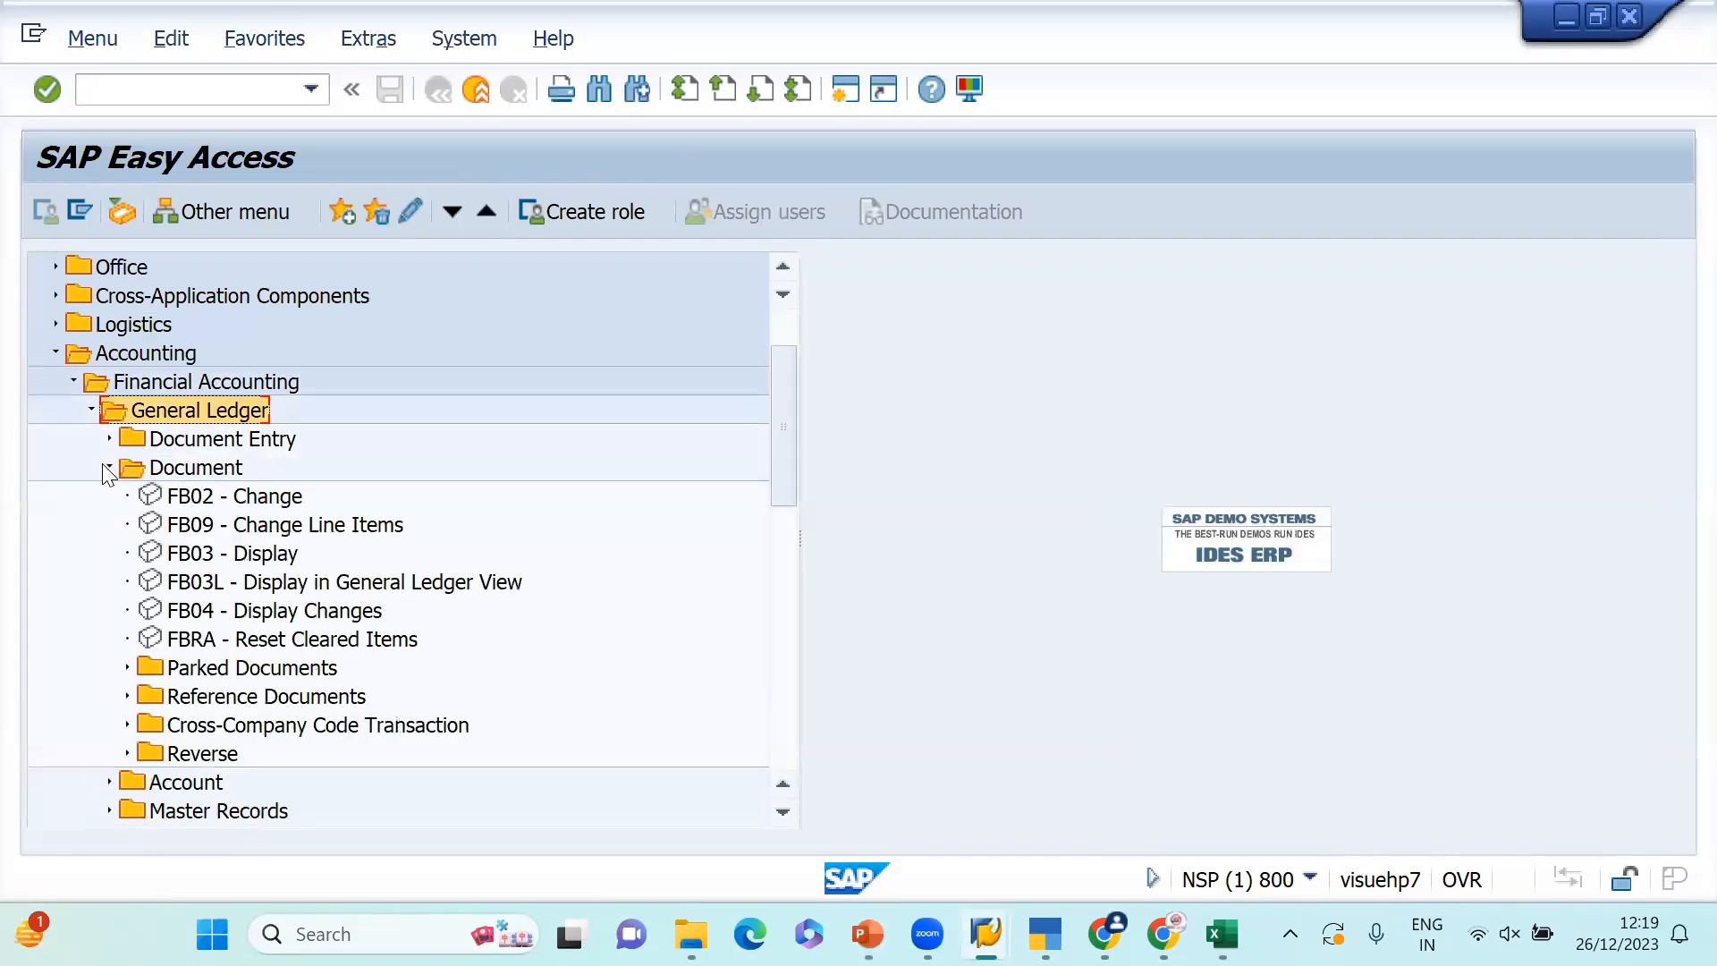
click(128, 669)
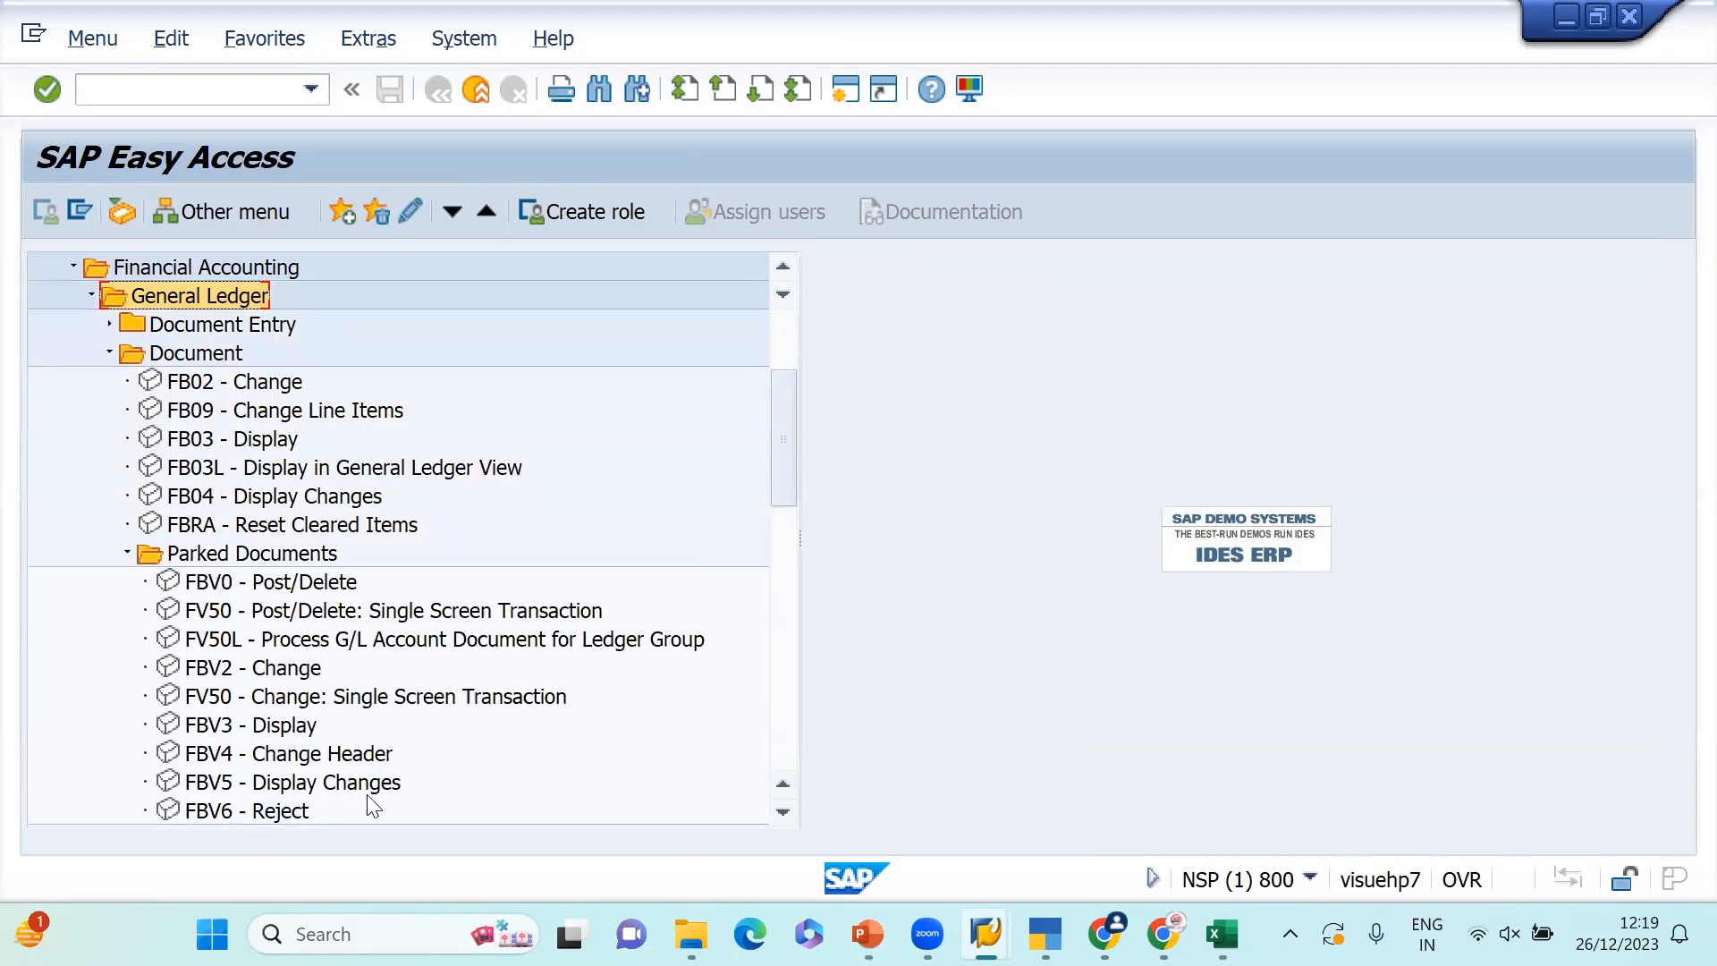
drag(778, 440, 804, 394)
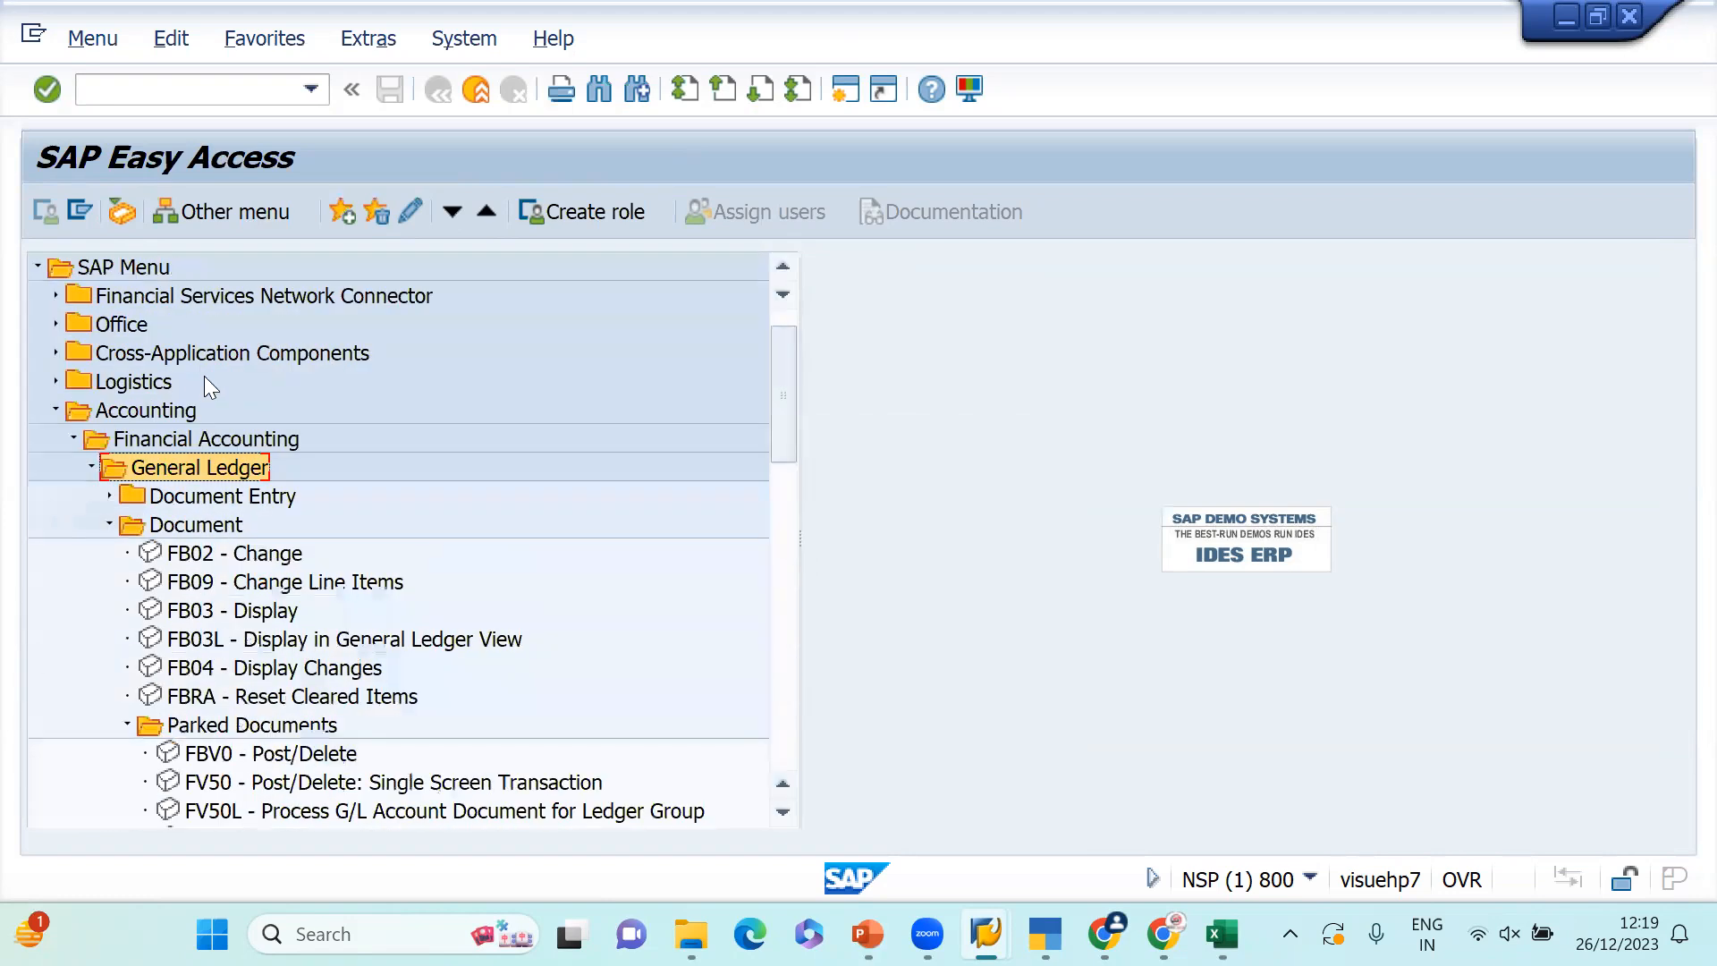
click(109, 524)
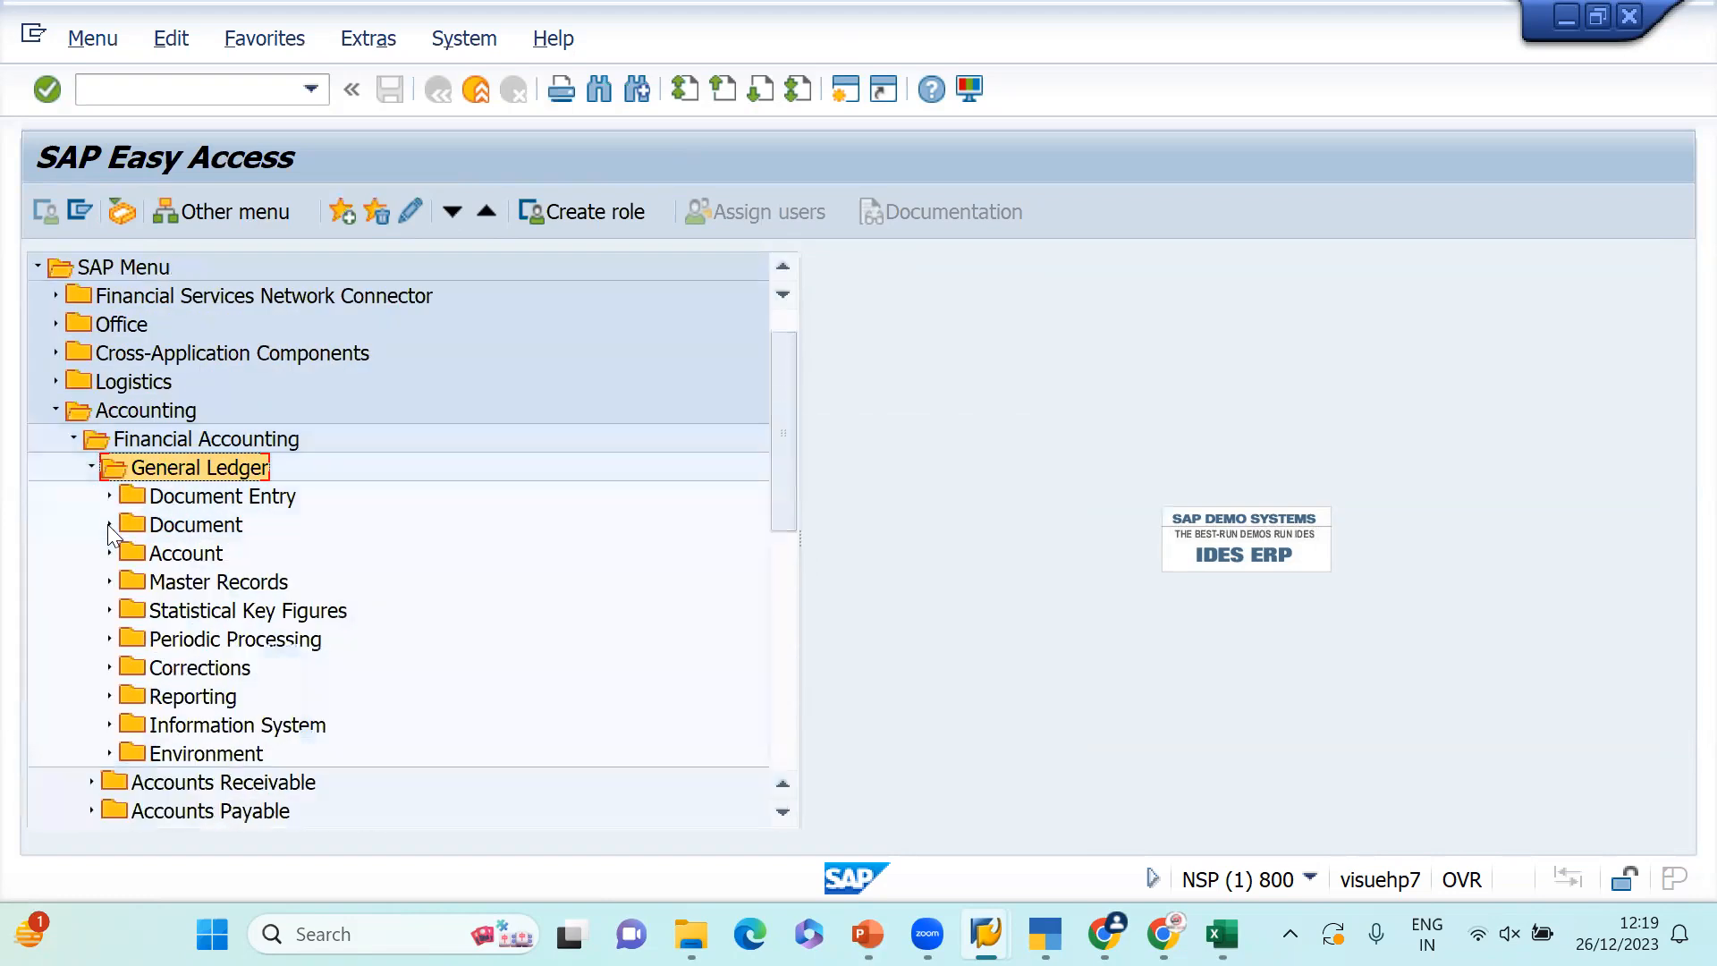
- Reset to the SAP Easy Access menu and open FBL3N - Display/Change Line Items from General Ledger's Account folder
click(127, 89)
text(/n)
key(Return)
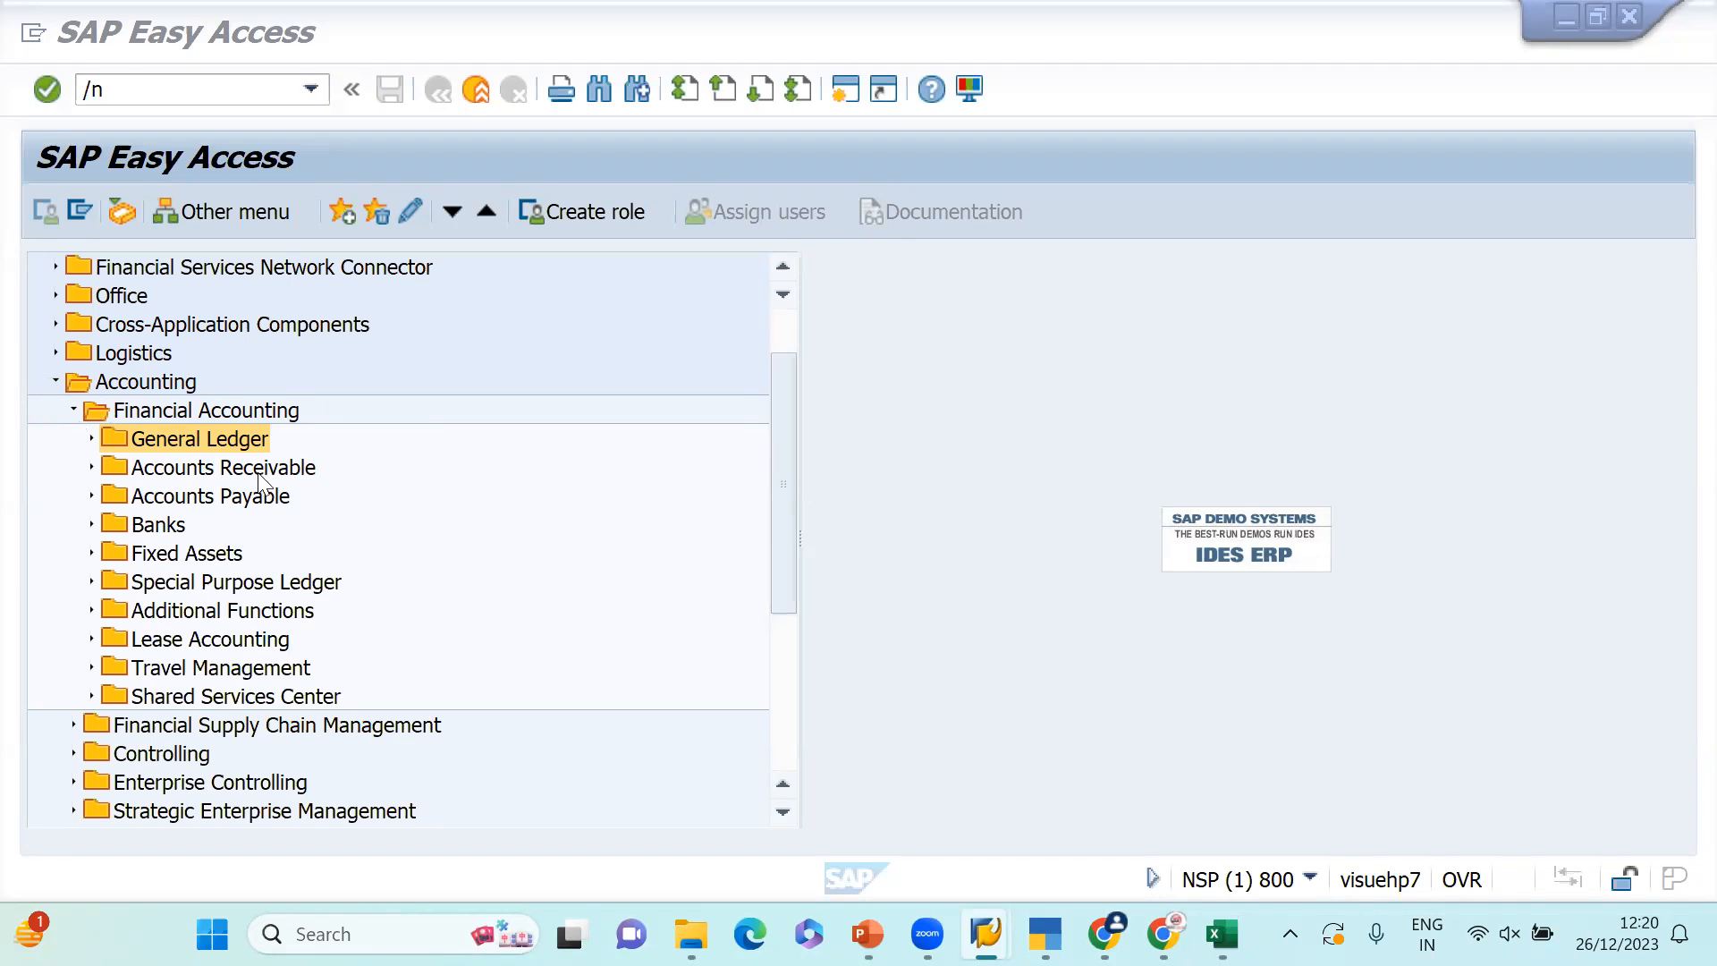
click(91, 436)
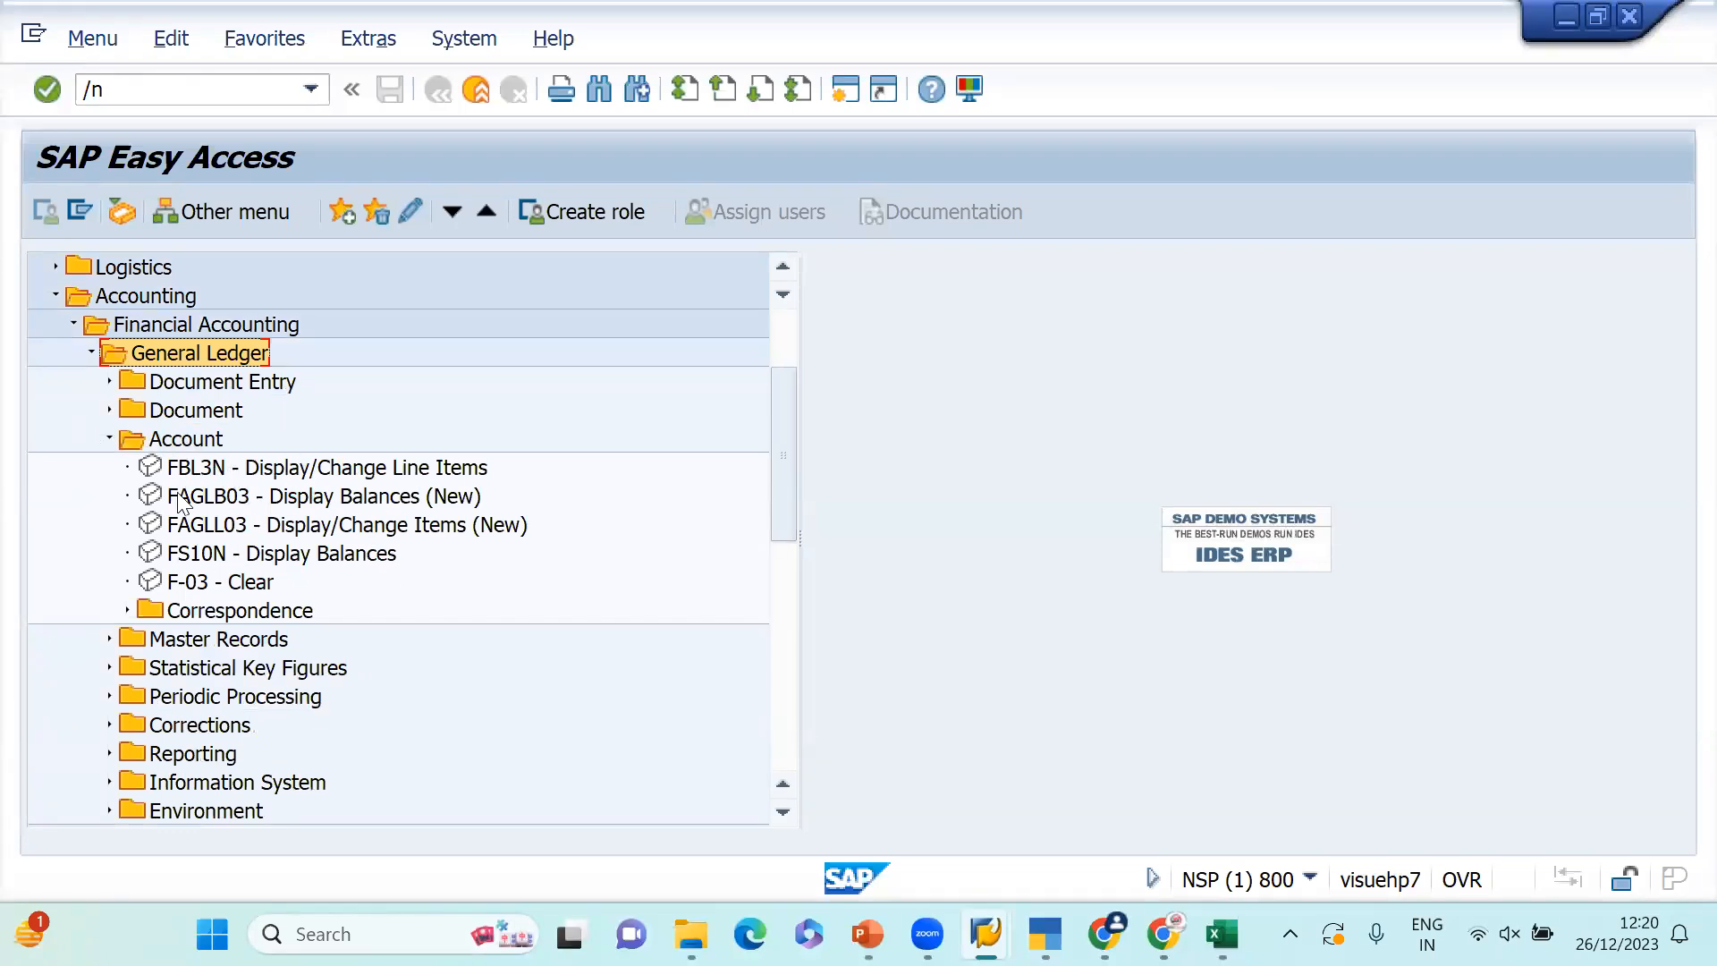
double_click(305, 467)
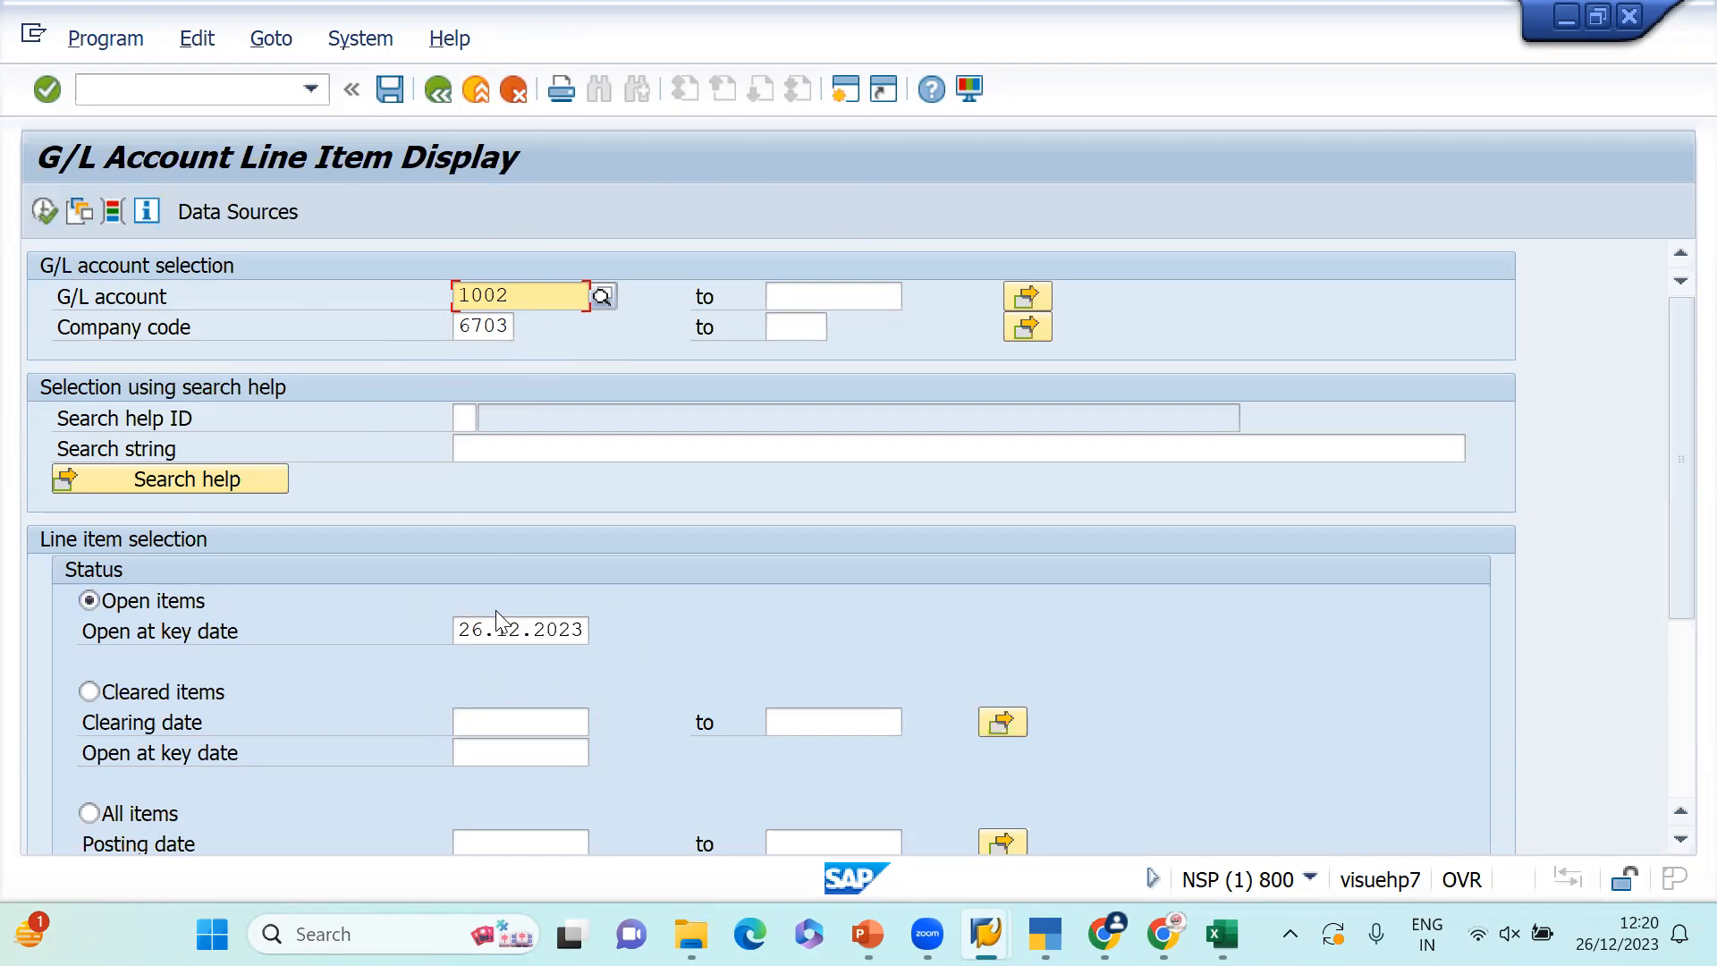
- Display the open line items of G/L account 1002 in company code 6703 at key date 26.12.2023
click(37, 204)
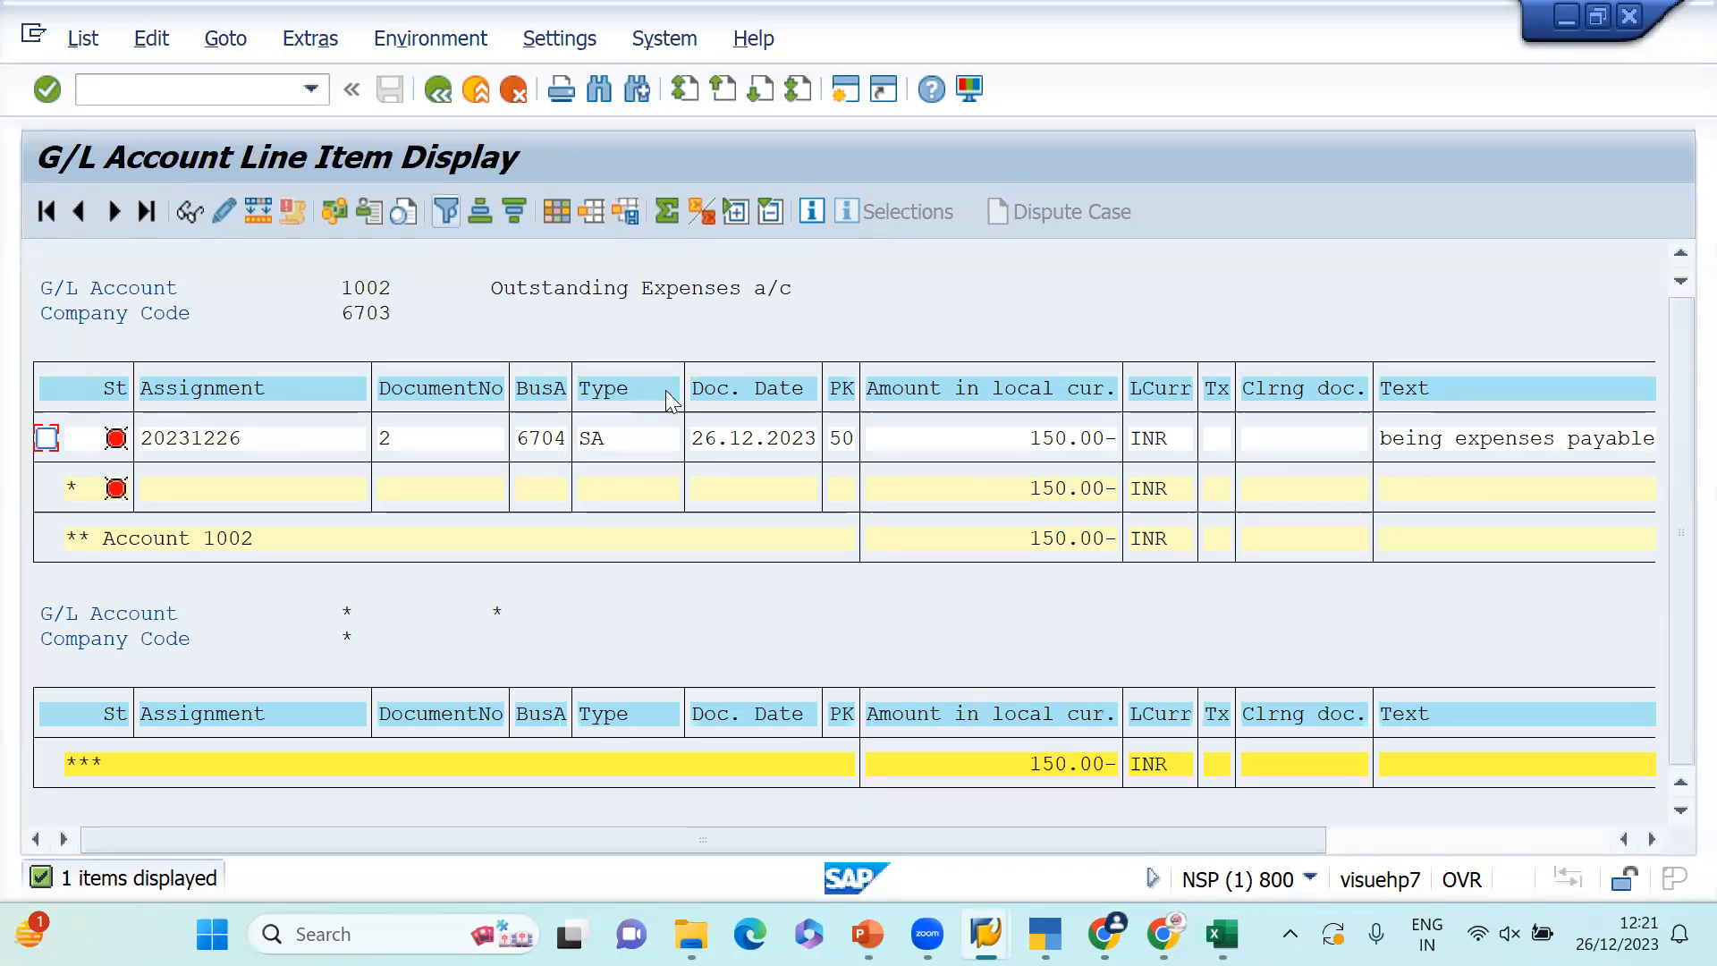
key(F3)
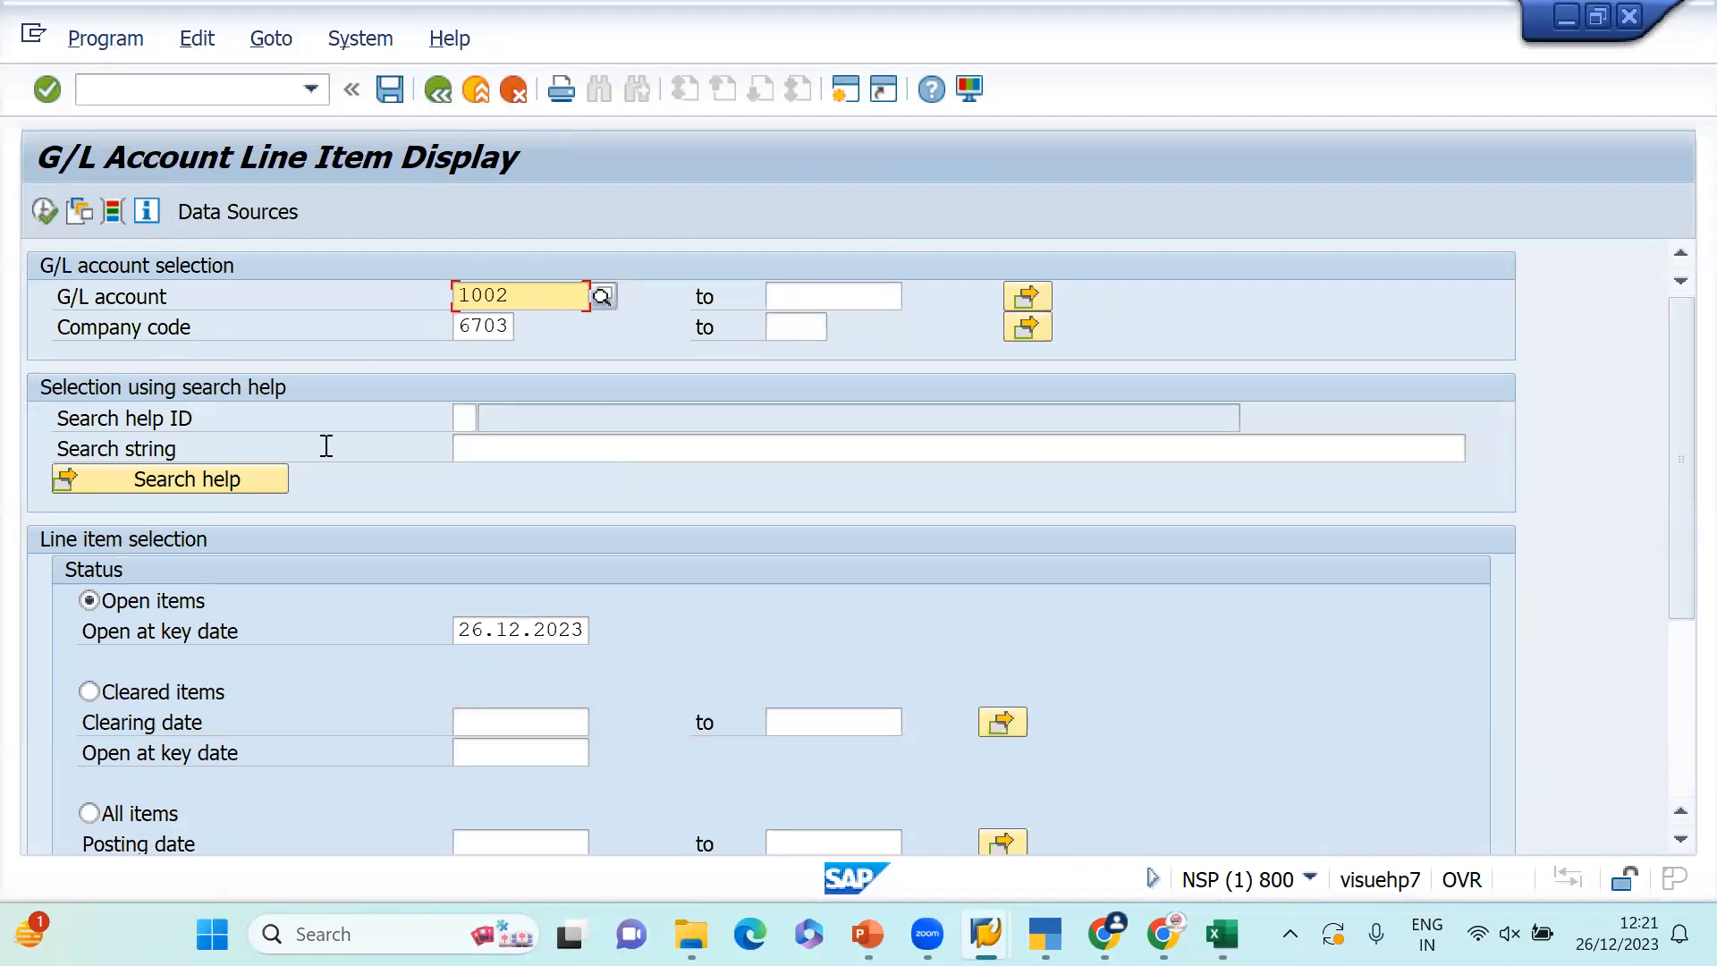
click(43, 211)
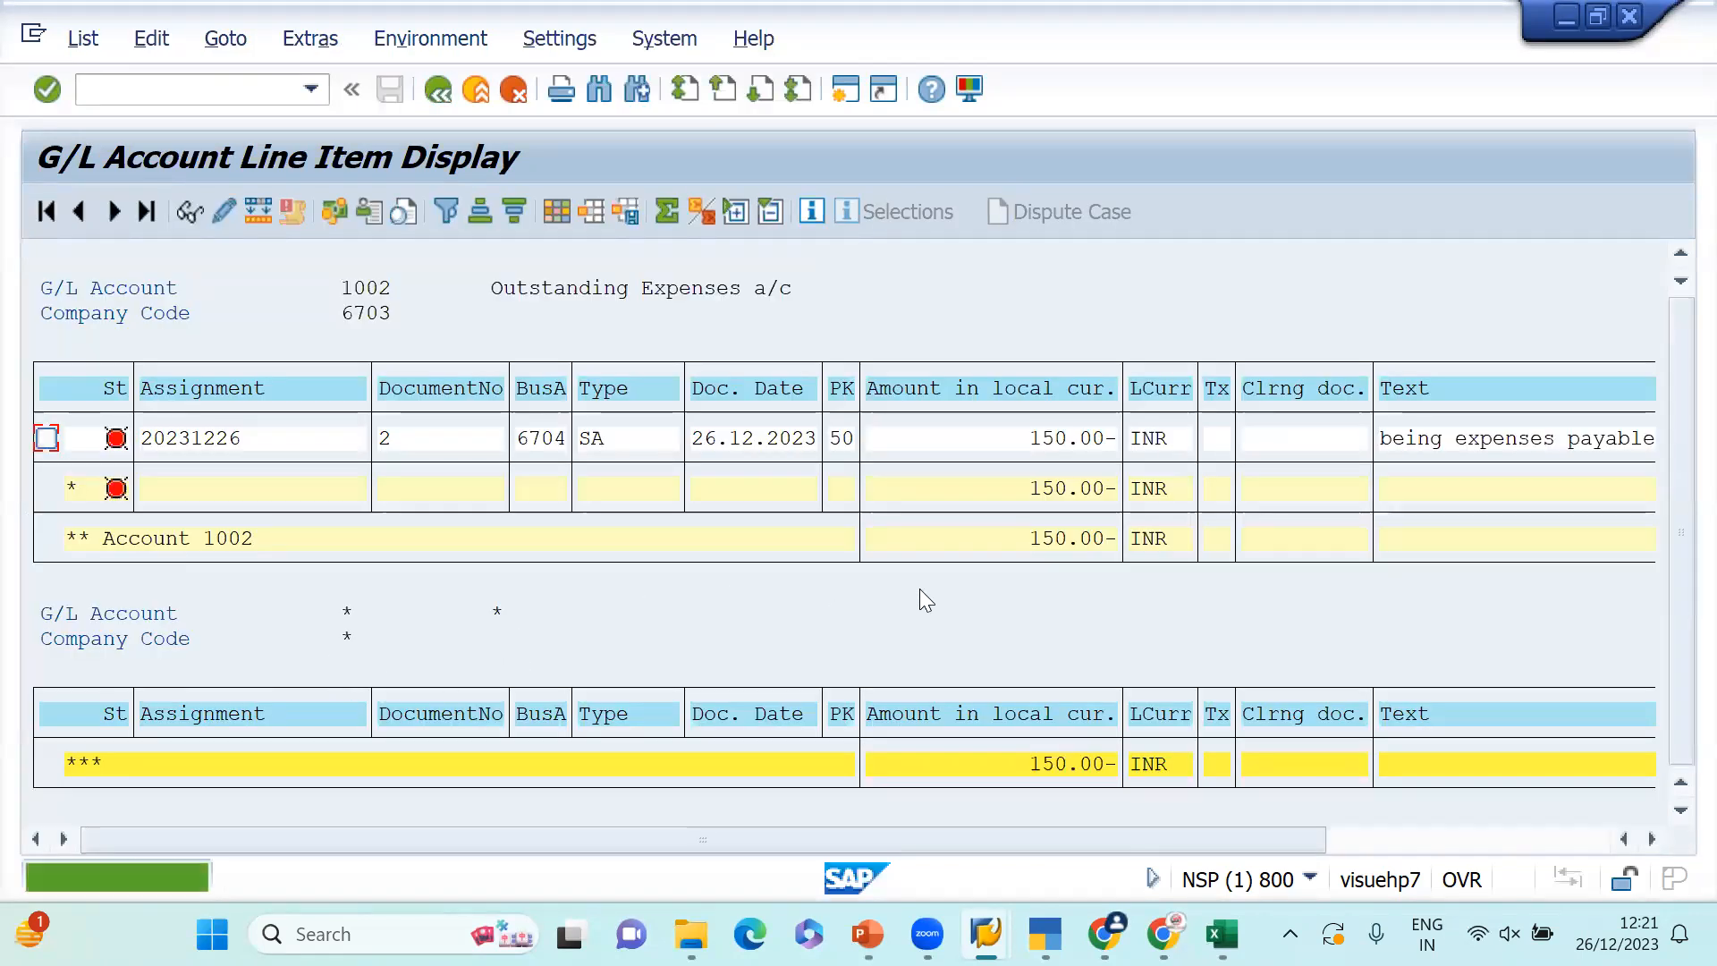
- Return to the selection screen and display the open line items of the salary account, G/L account 3000
click(431, 96)
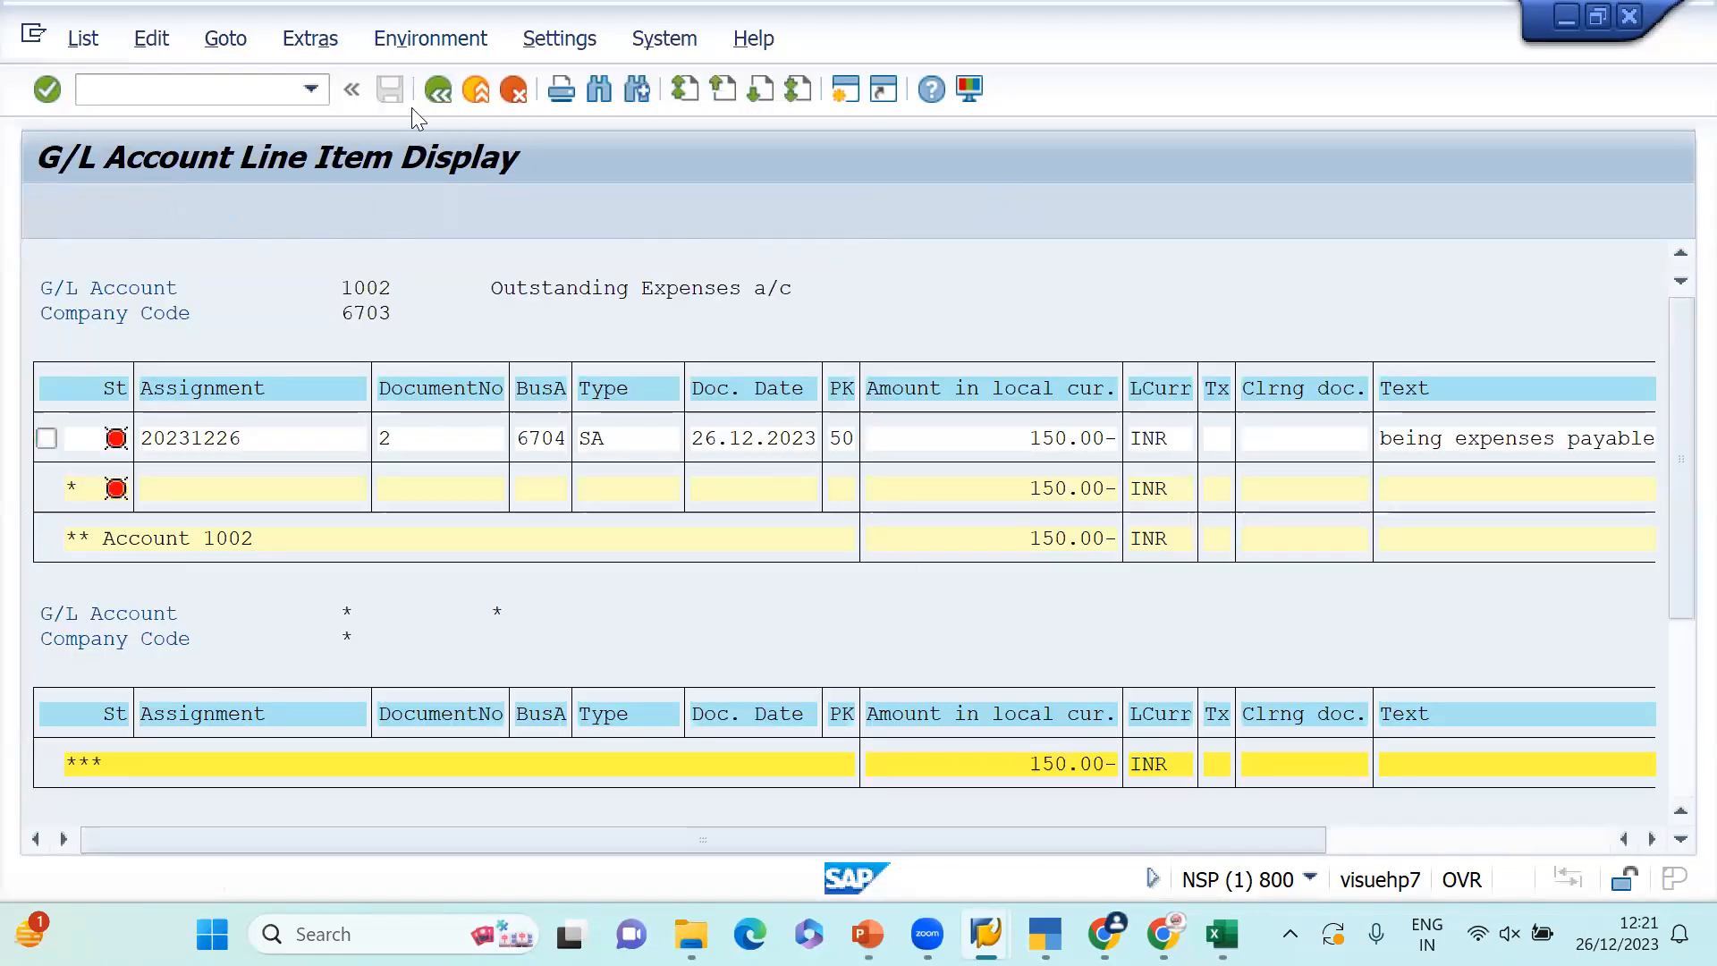
text(3000)
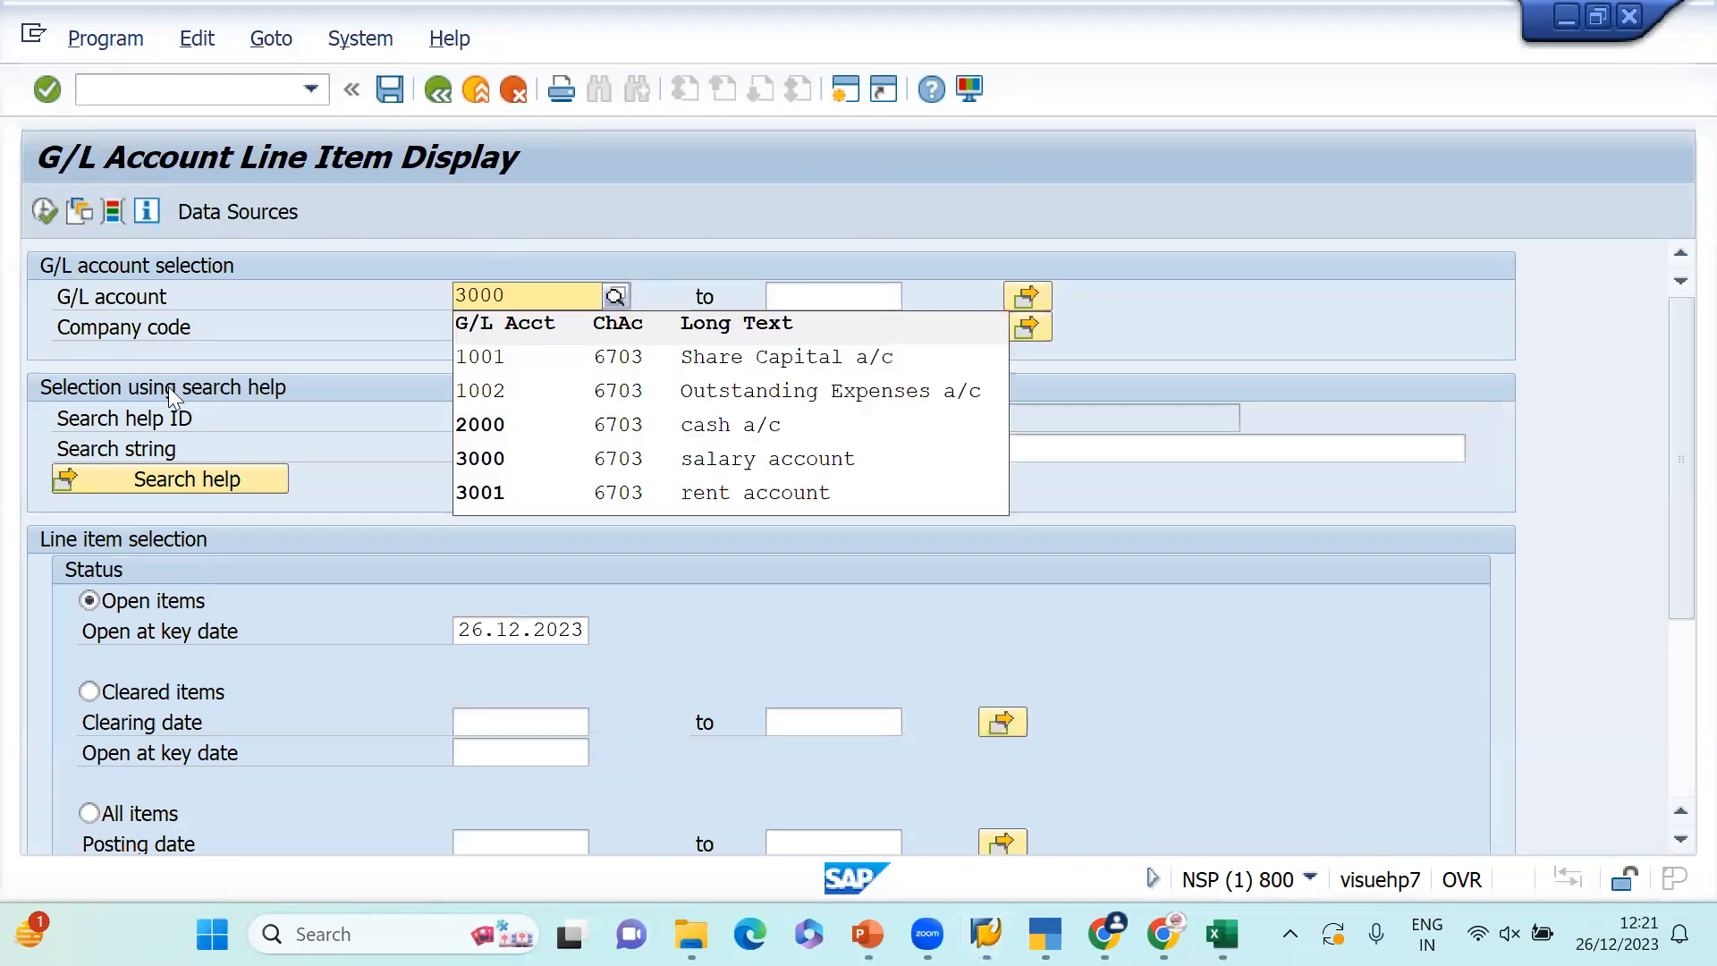
click(539, 458)
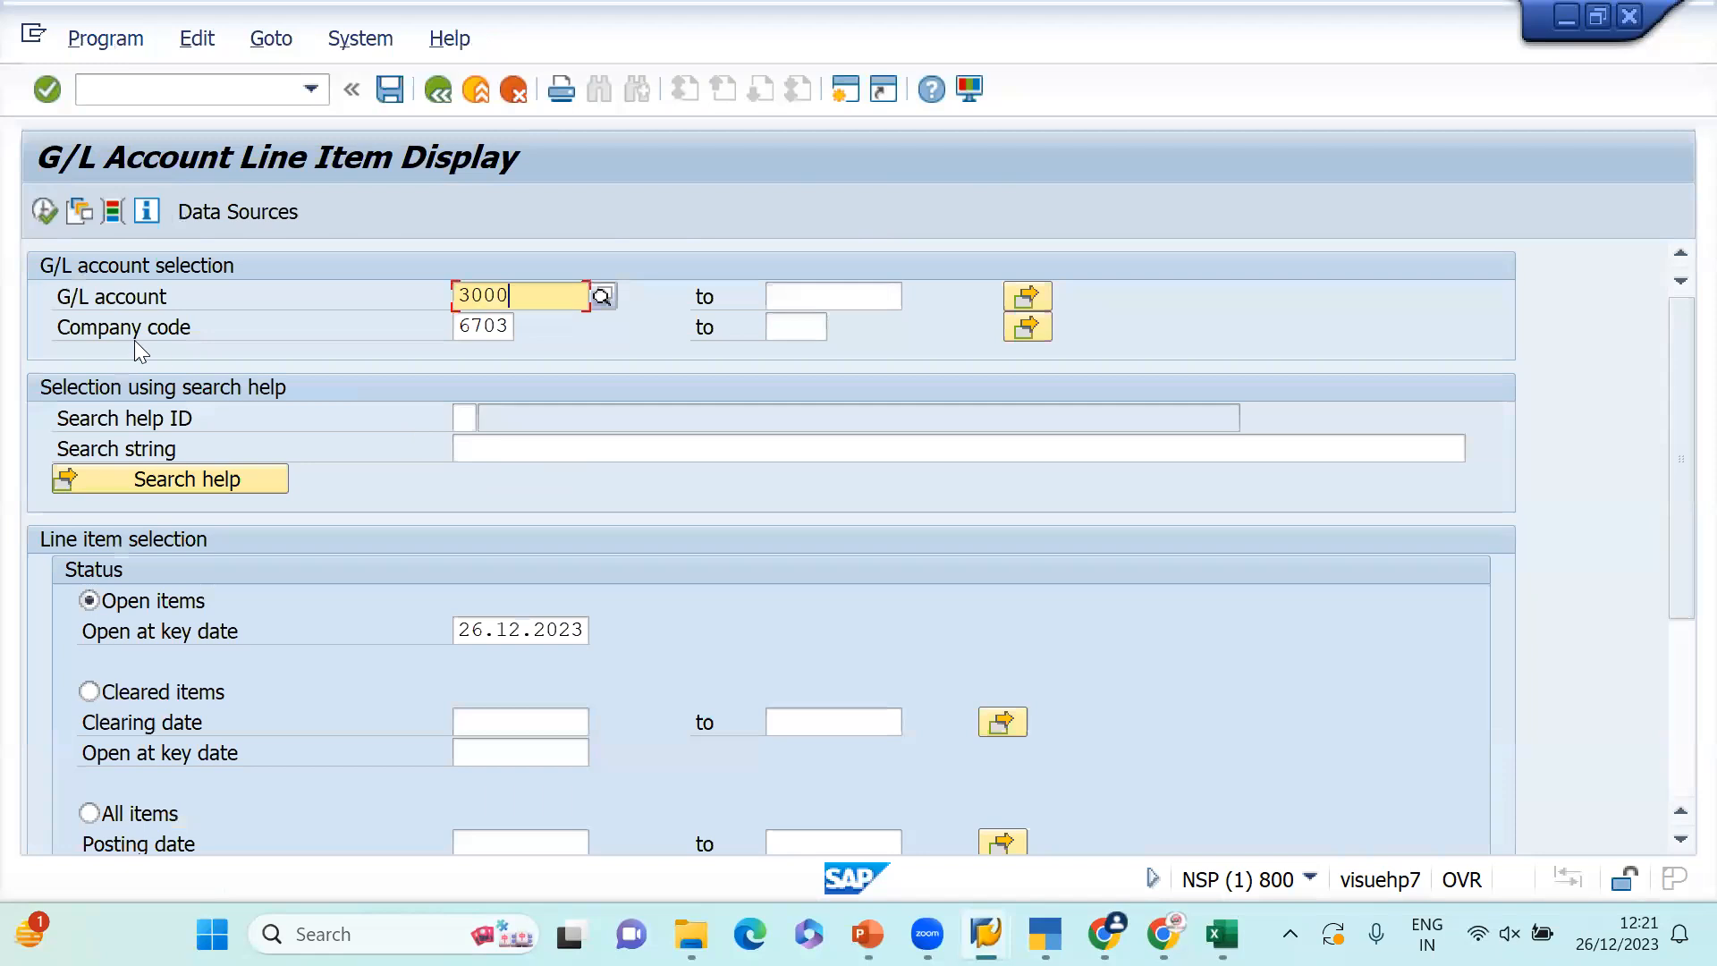
click(48, 216)
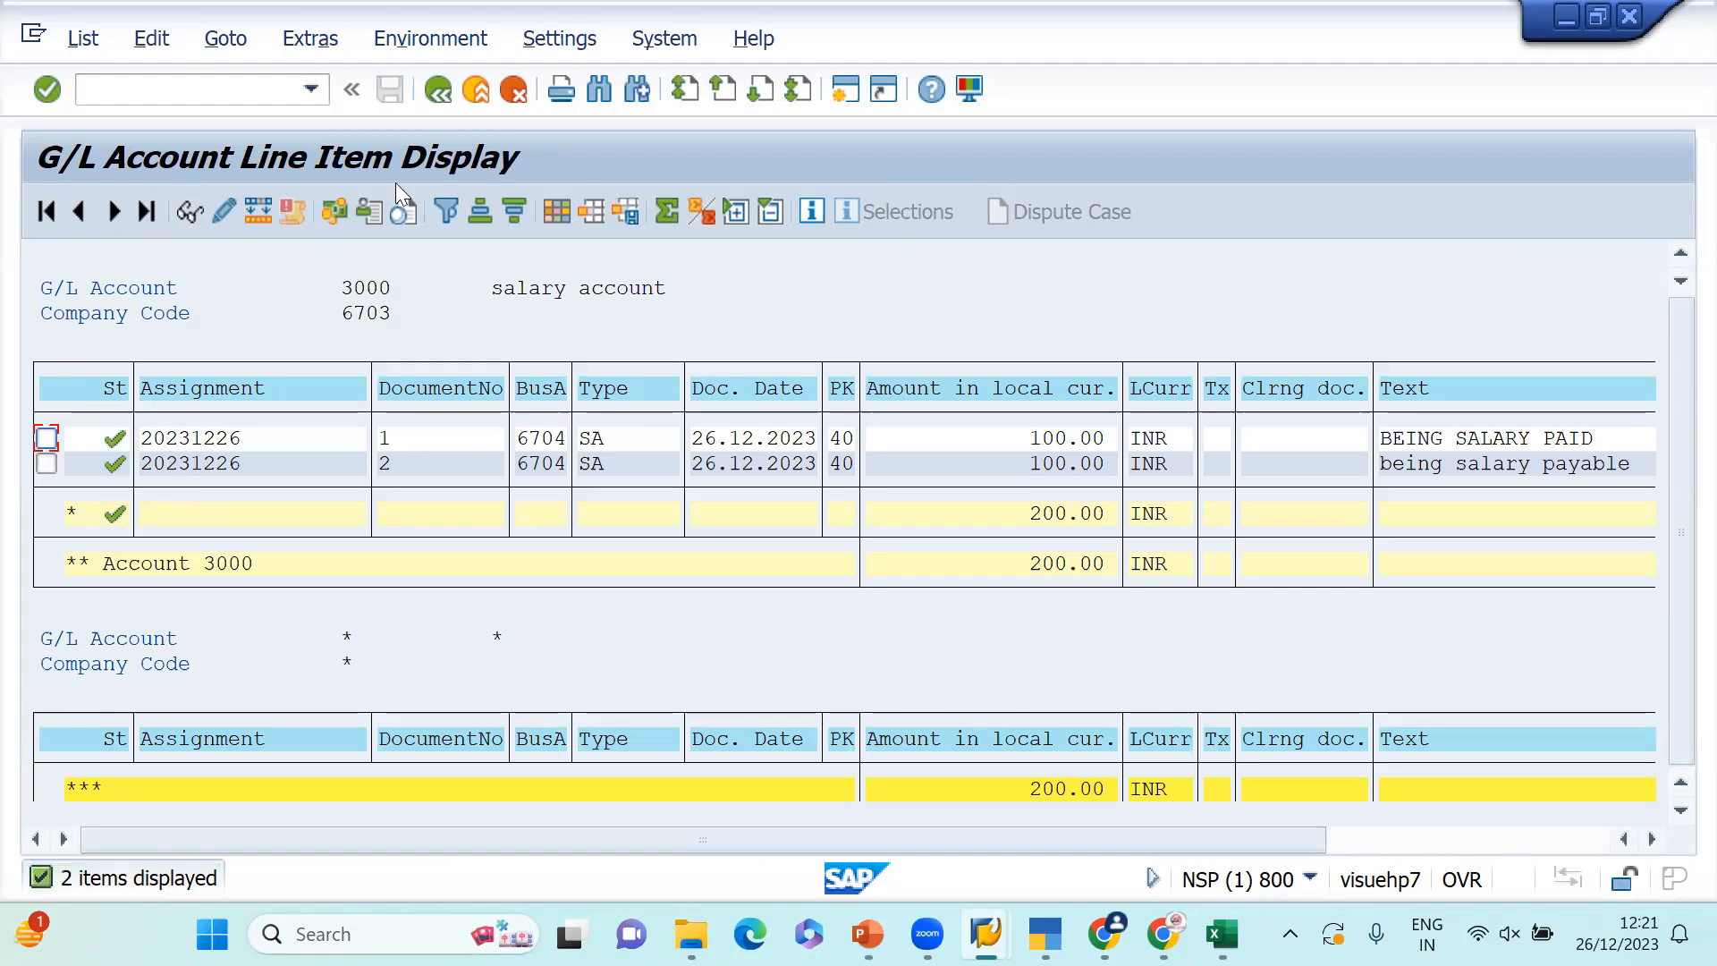
- Change the G/L account selection back to 1002, Outstanding Expenses a/c, and display its open line items
click(438, 90)
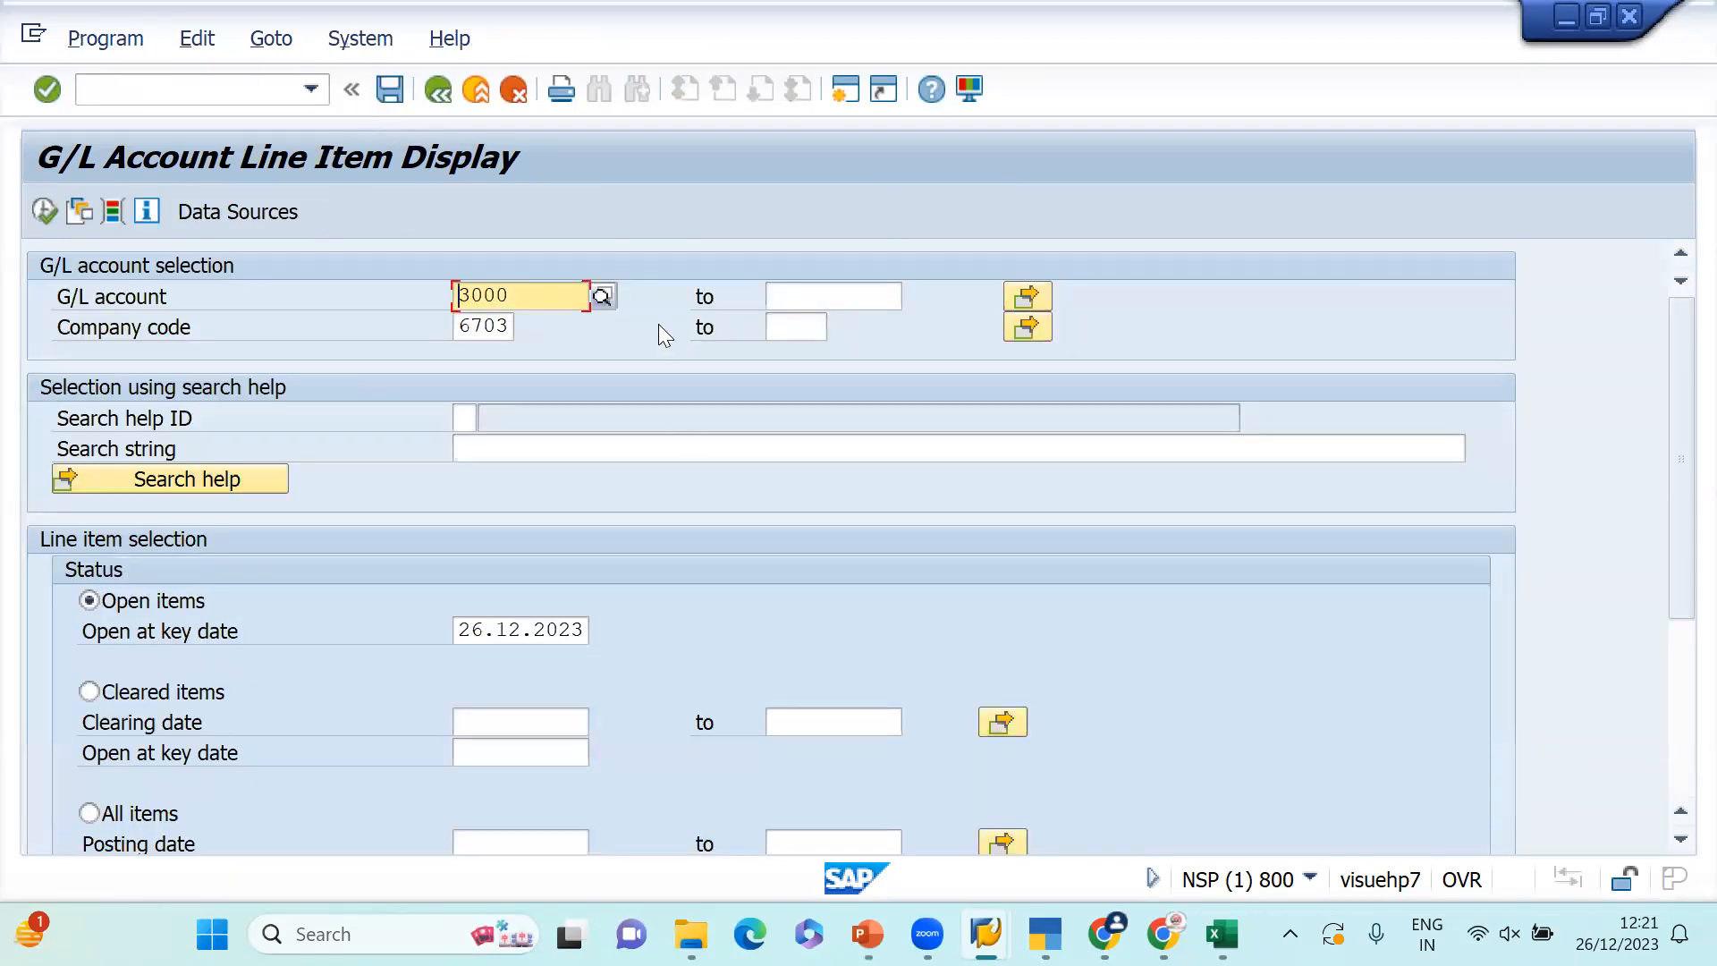
drag(556, 295, 241, 337)
text(1002)
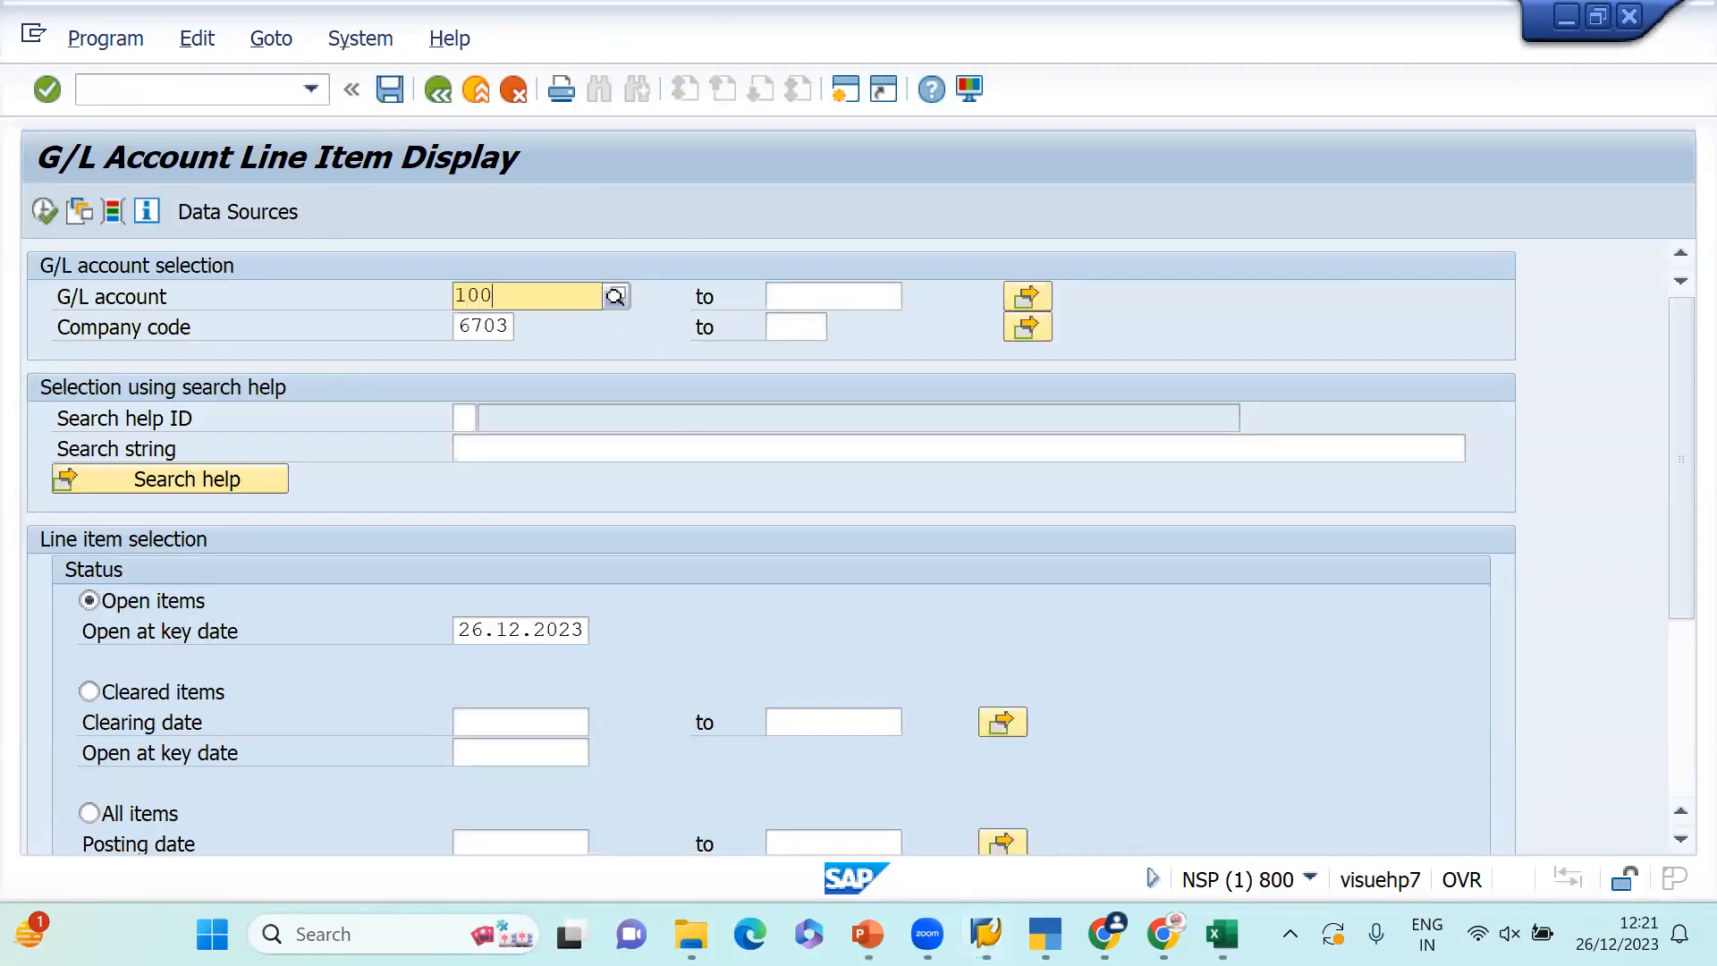
key(F4)
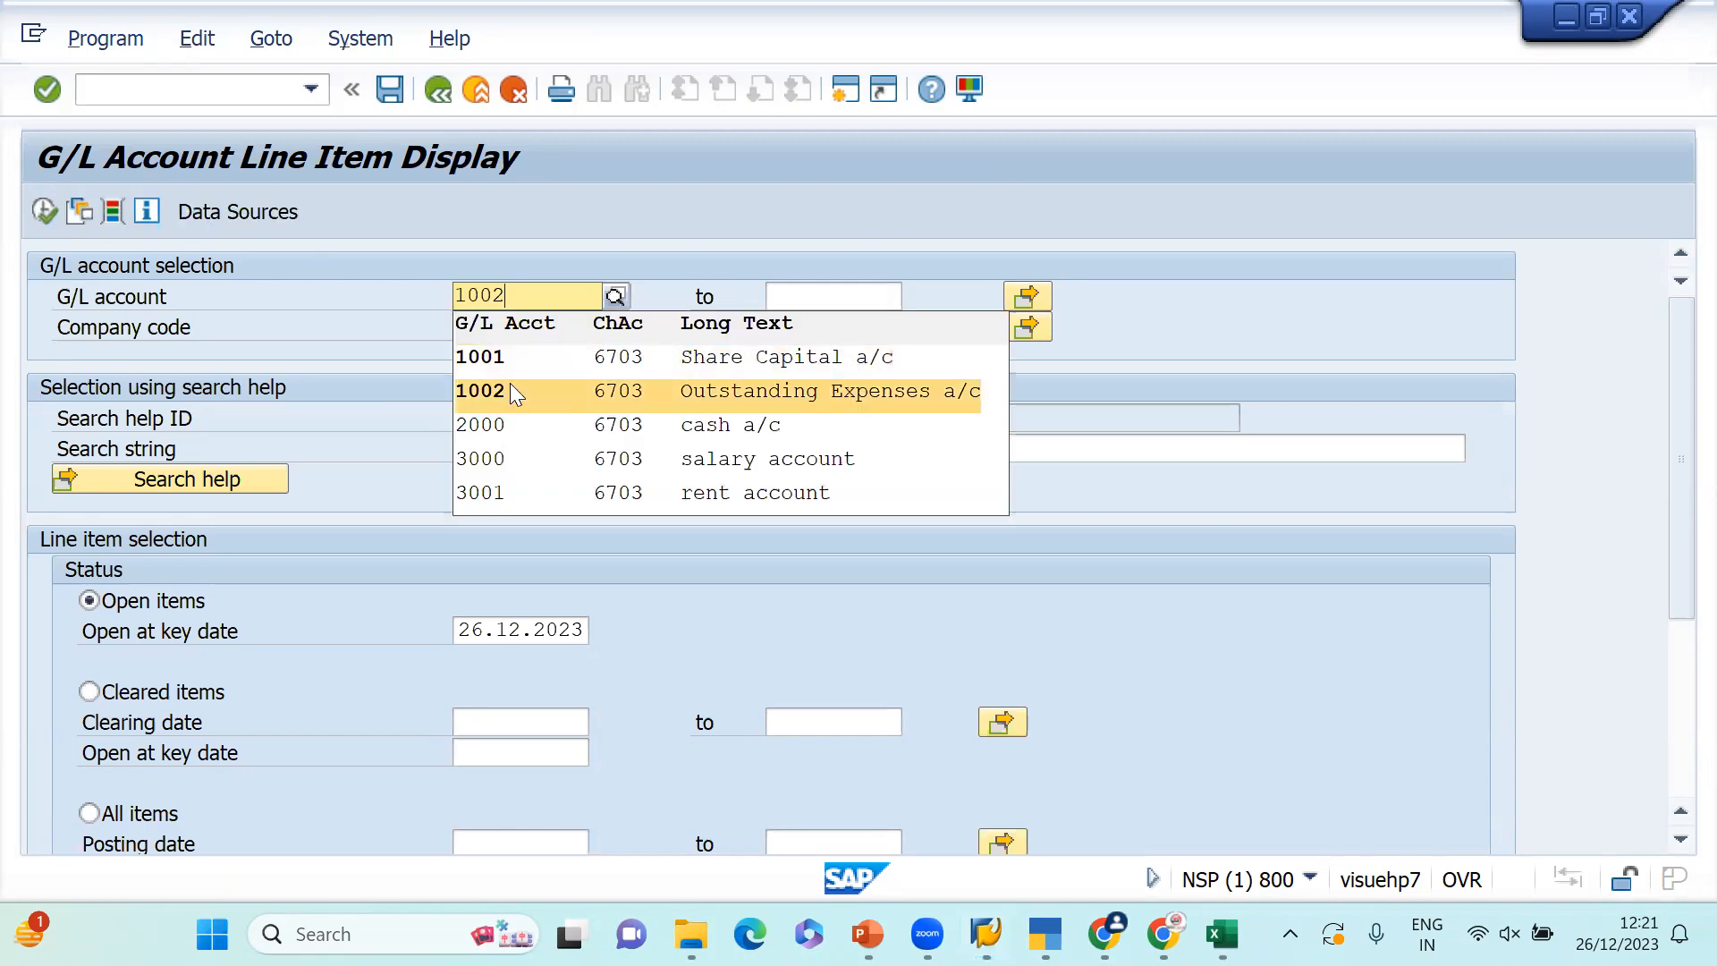
click(510, 384)
click(45, 211)
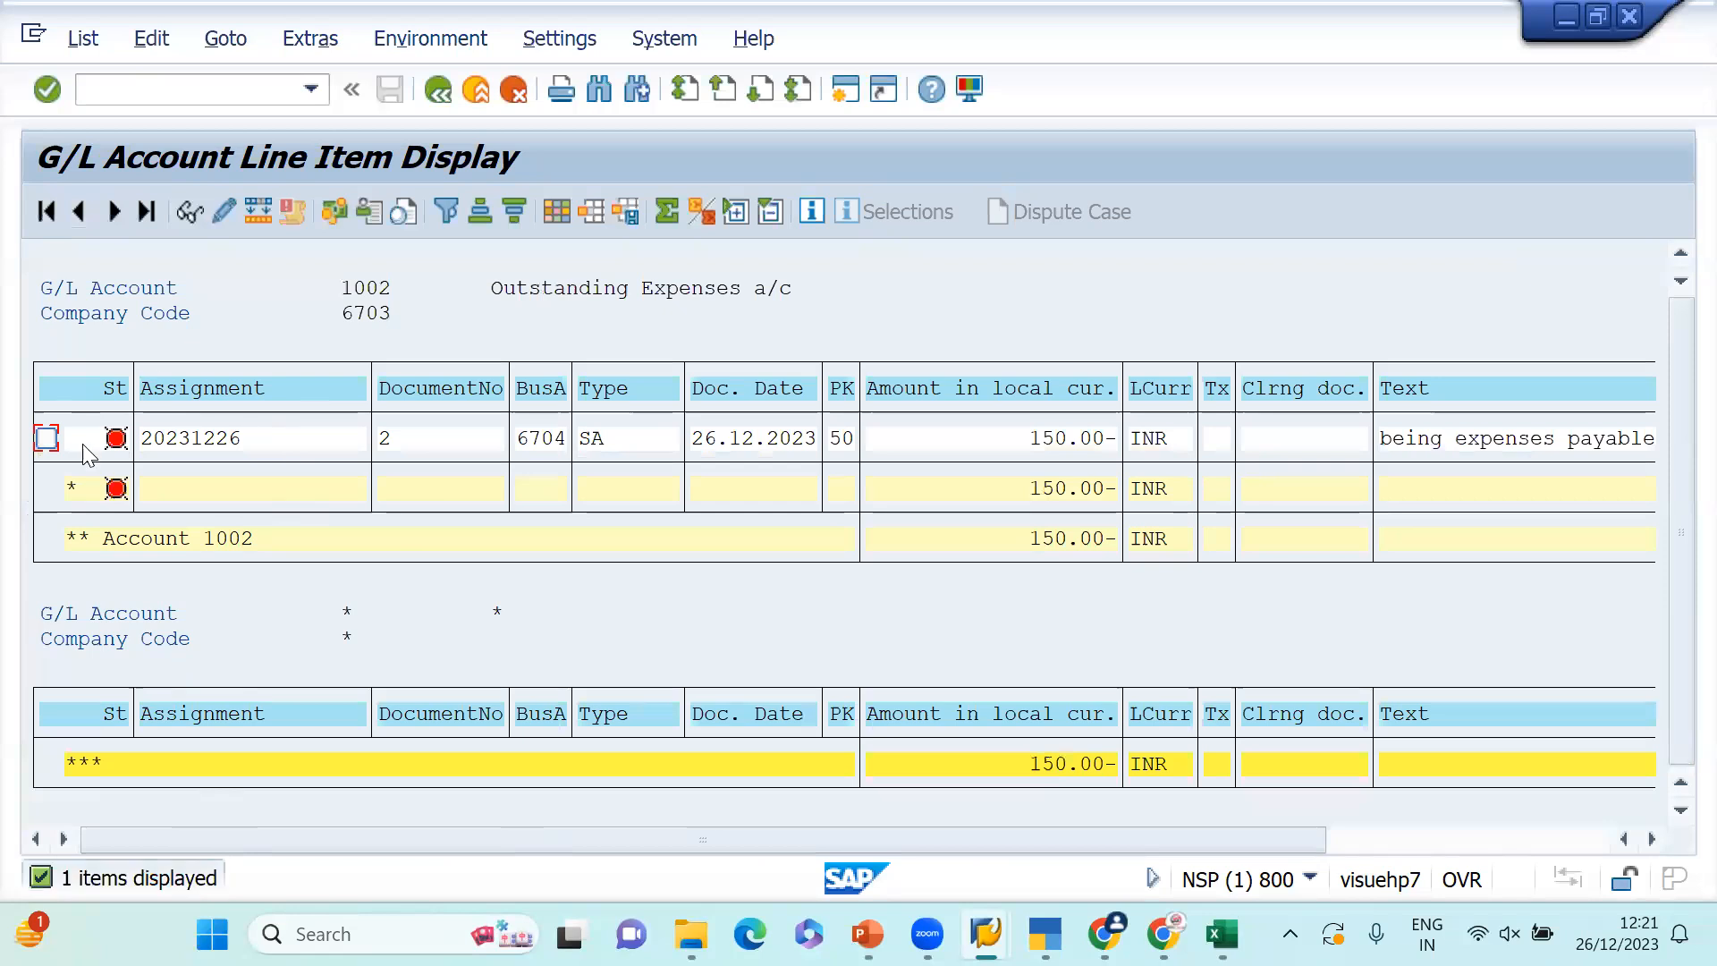
- Leave the G/L account line item display and return to the SAP Easy Access menu
click(452, 109)
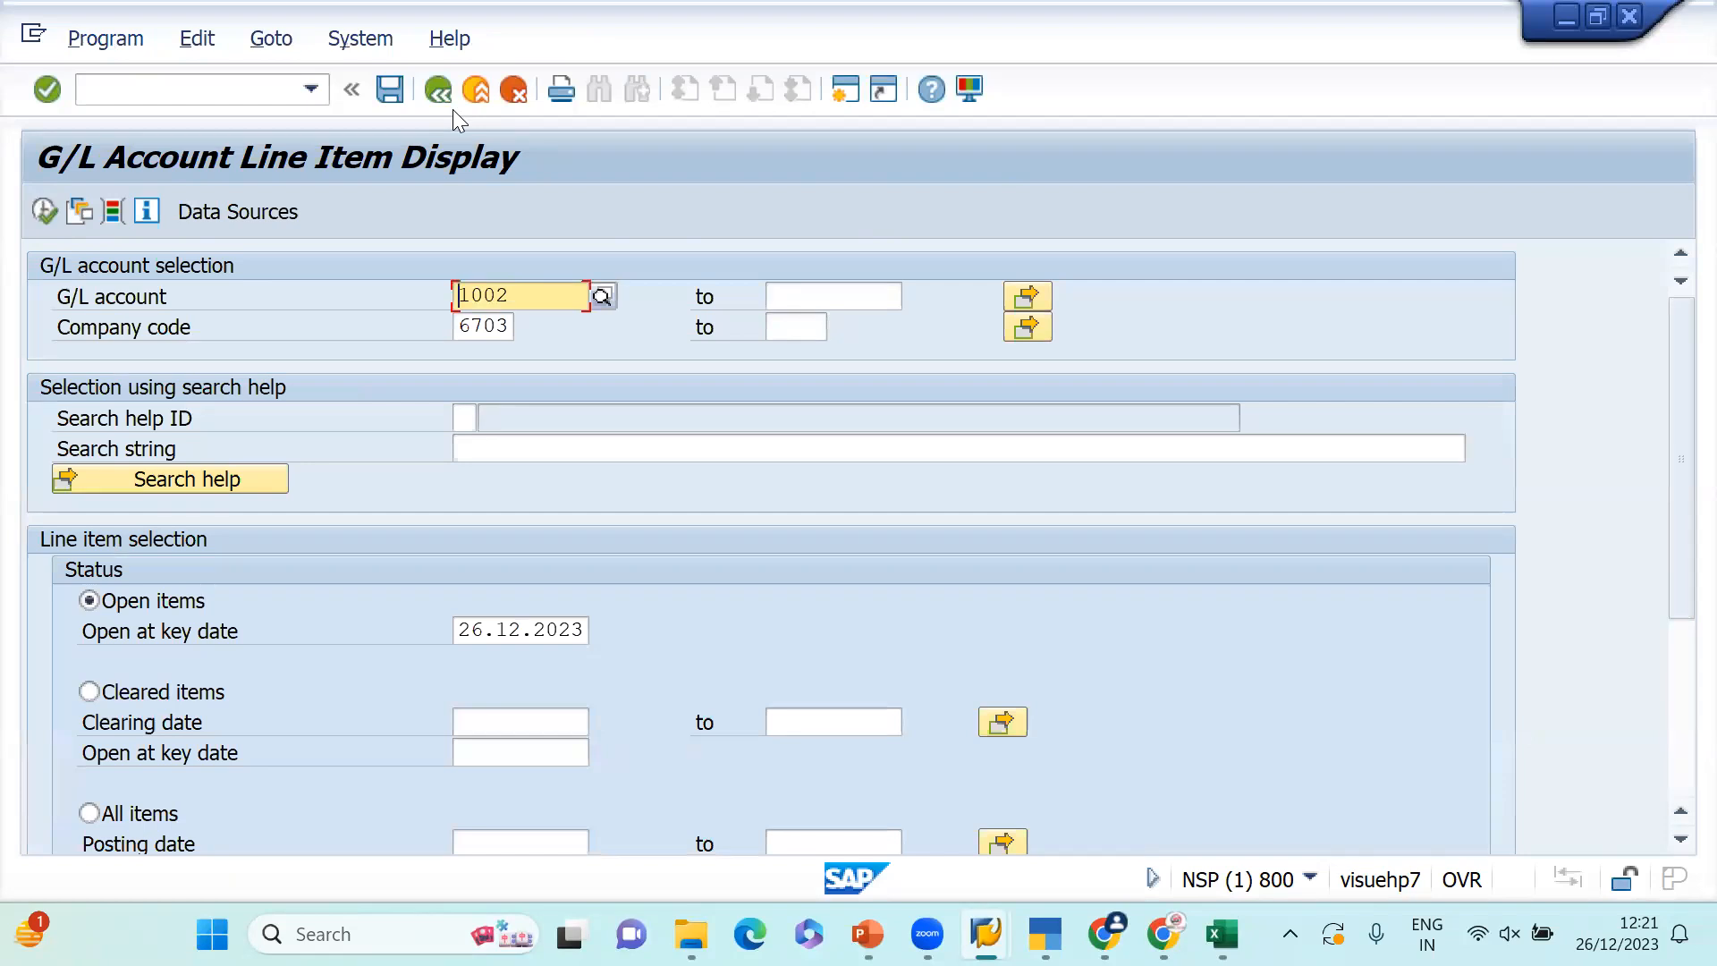
click(97, 87)
text(/n)
key(Return)
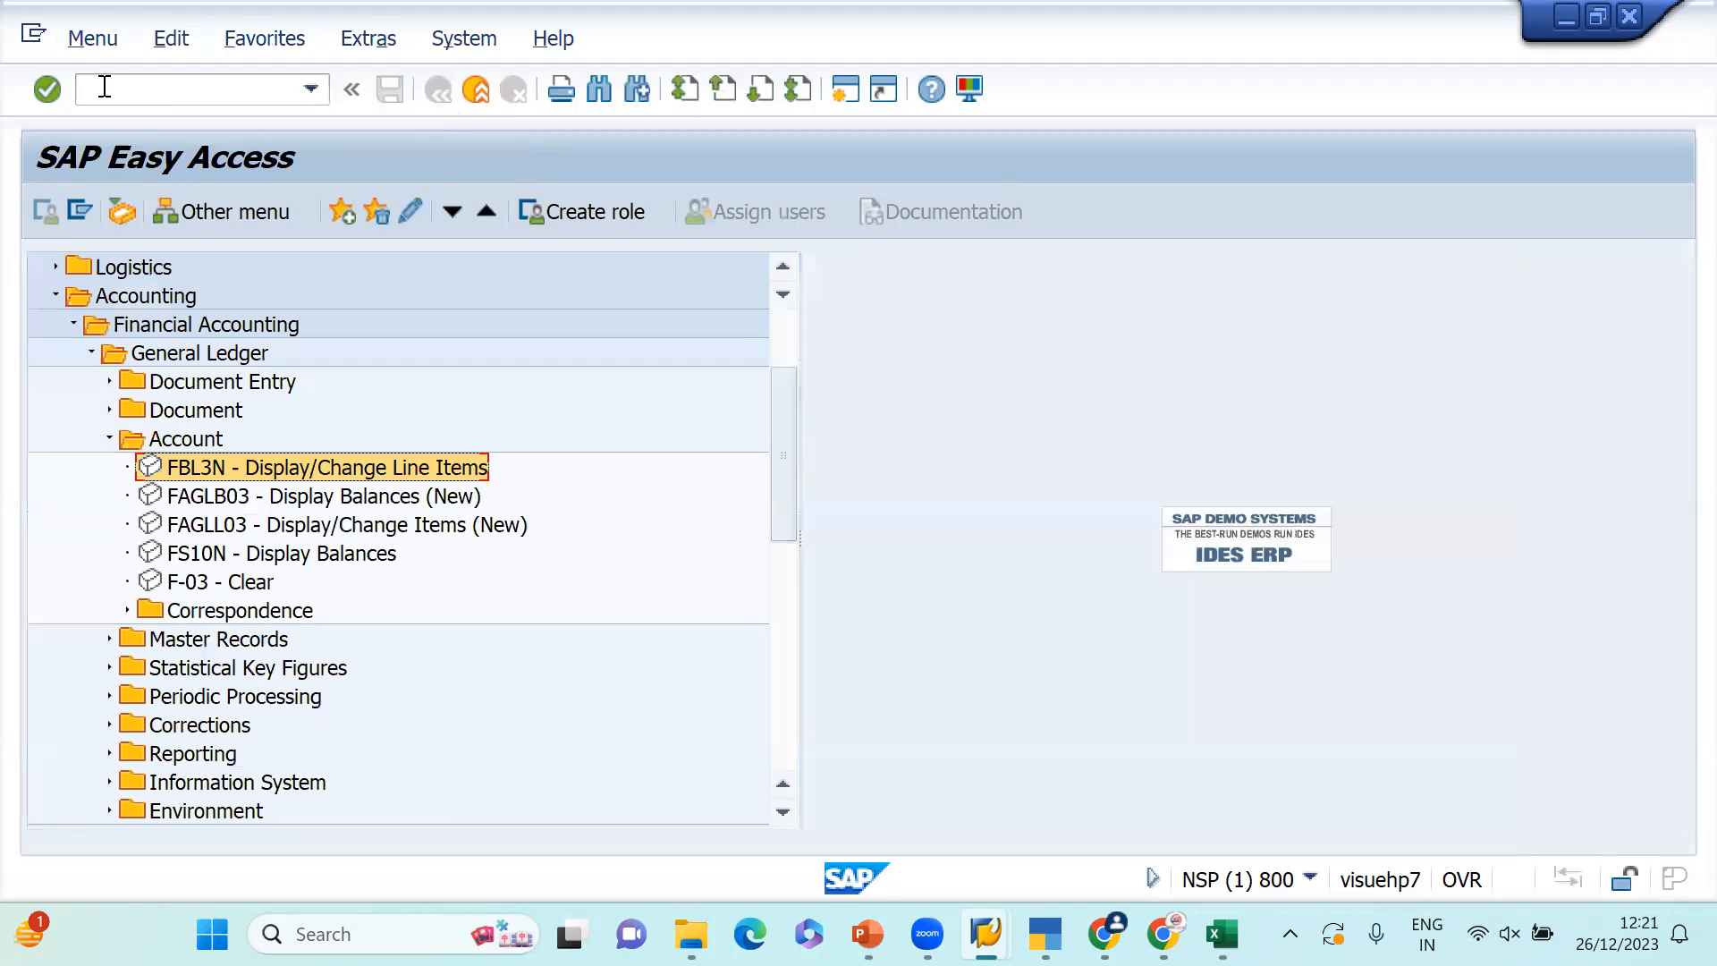
- Start the line item display with the transaction code /n fbl3n and run it for G/L account 1002
click(105, 87)
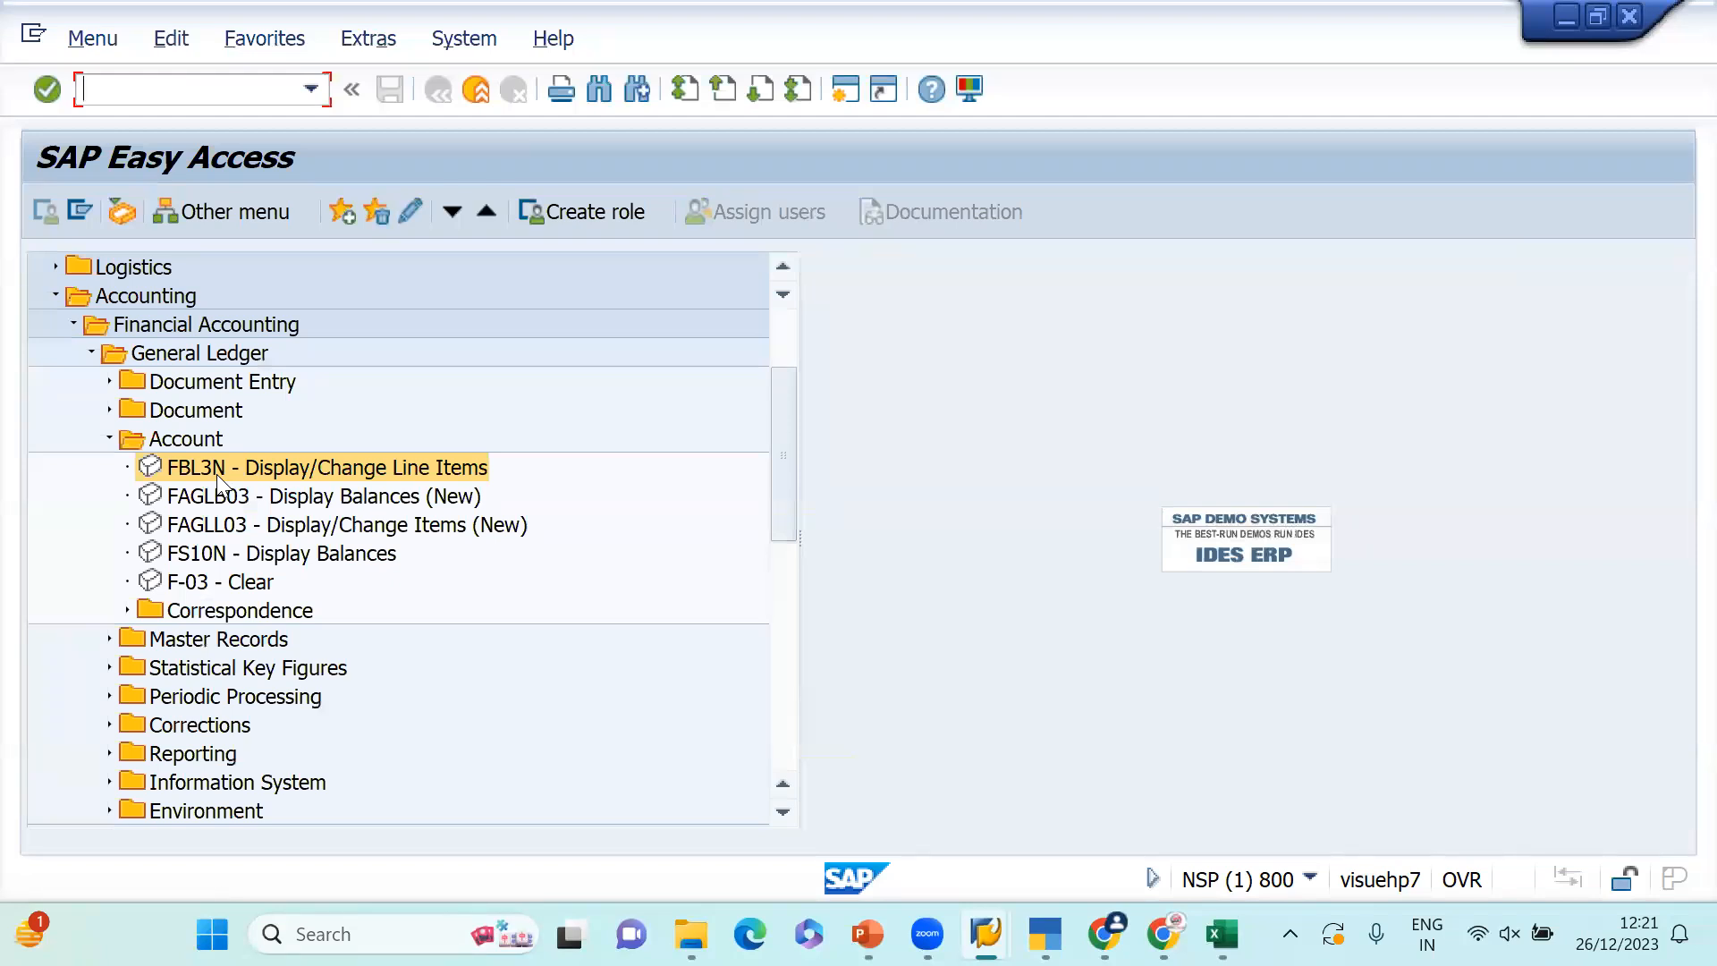
text(/n fbl3n)
key(Return)
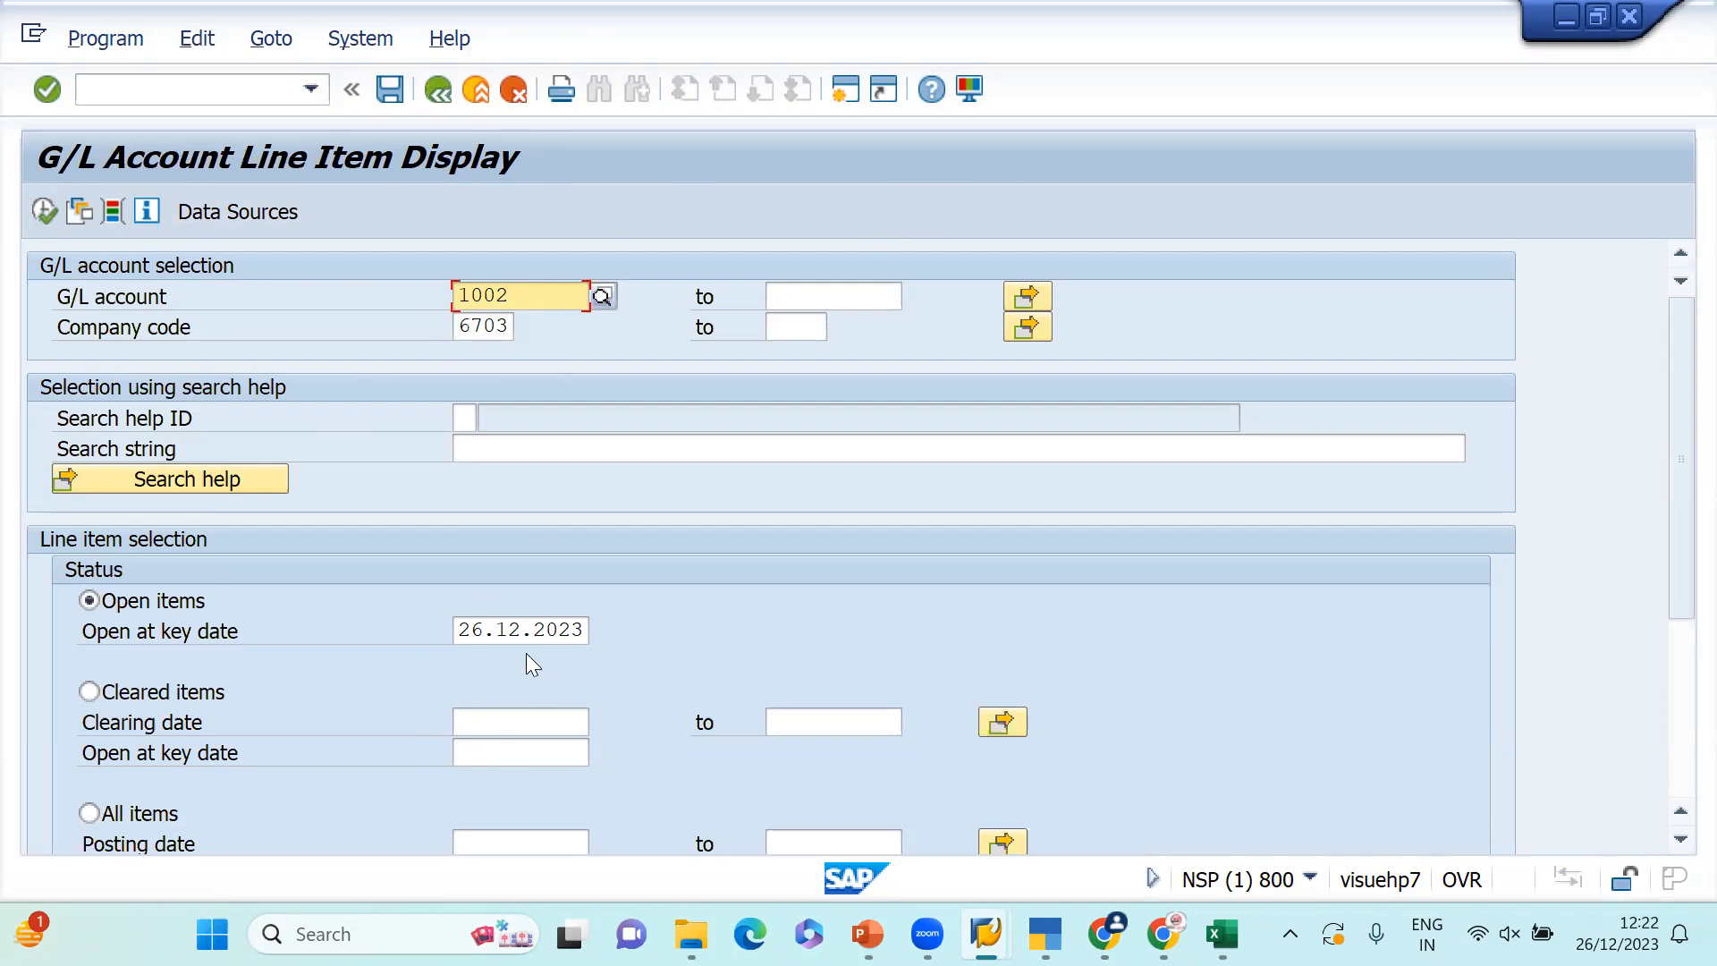
click(40, 211)
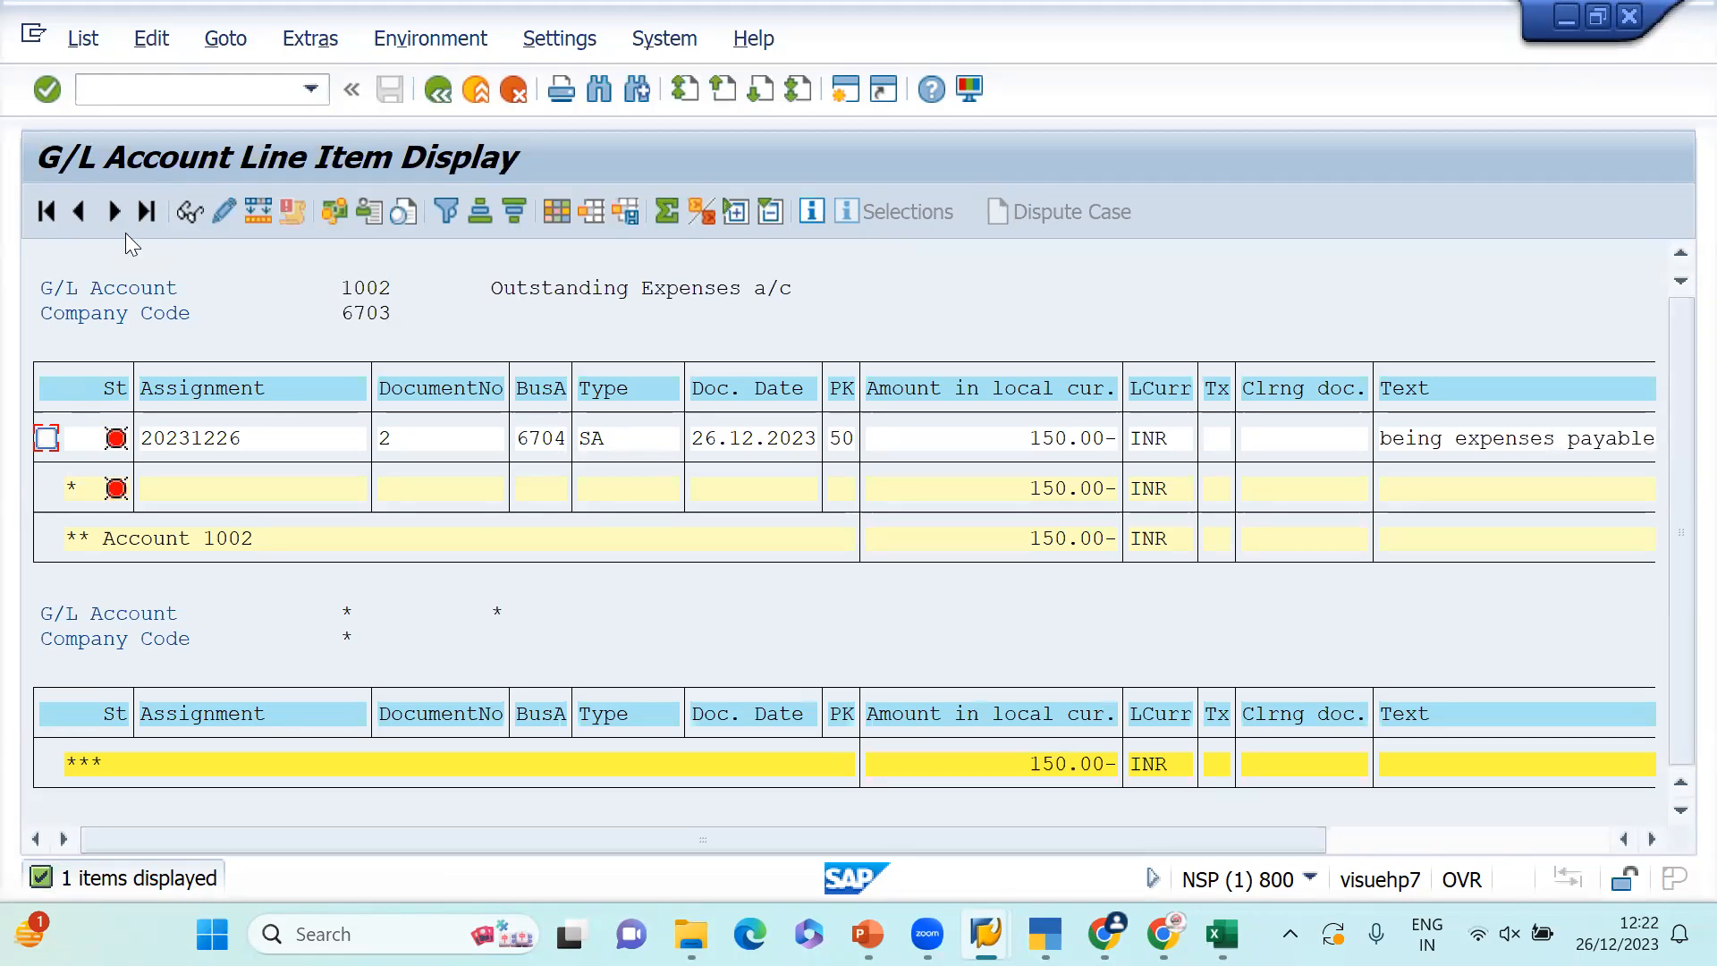
- Exit the line item report and open FS10N - Display Balances from General Ledger's Account folder
key(F3)
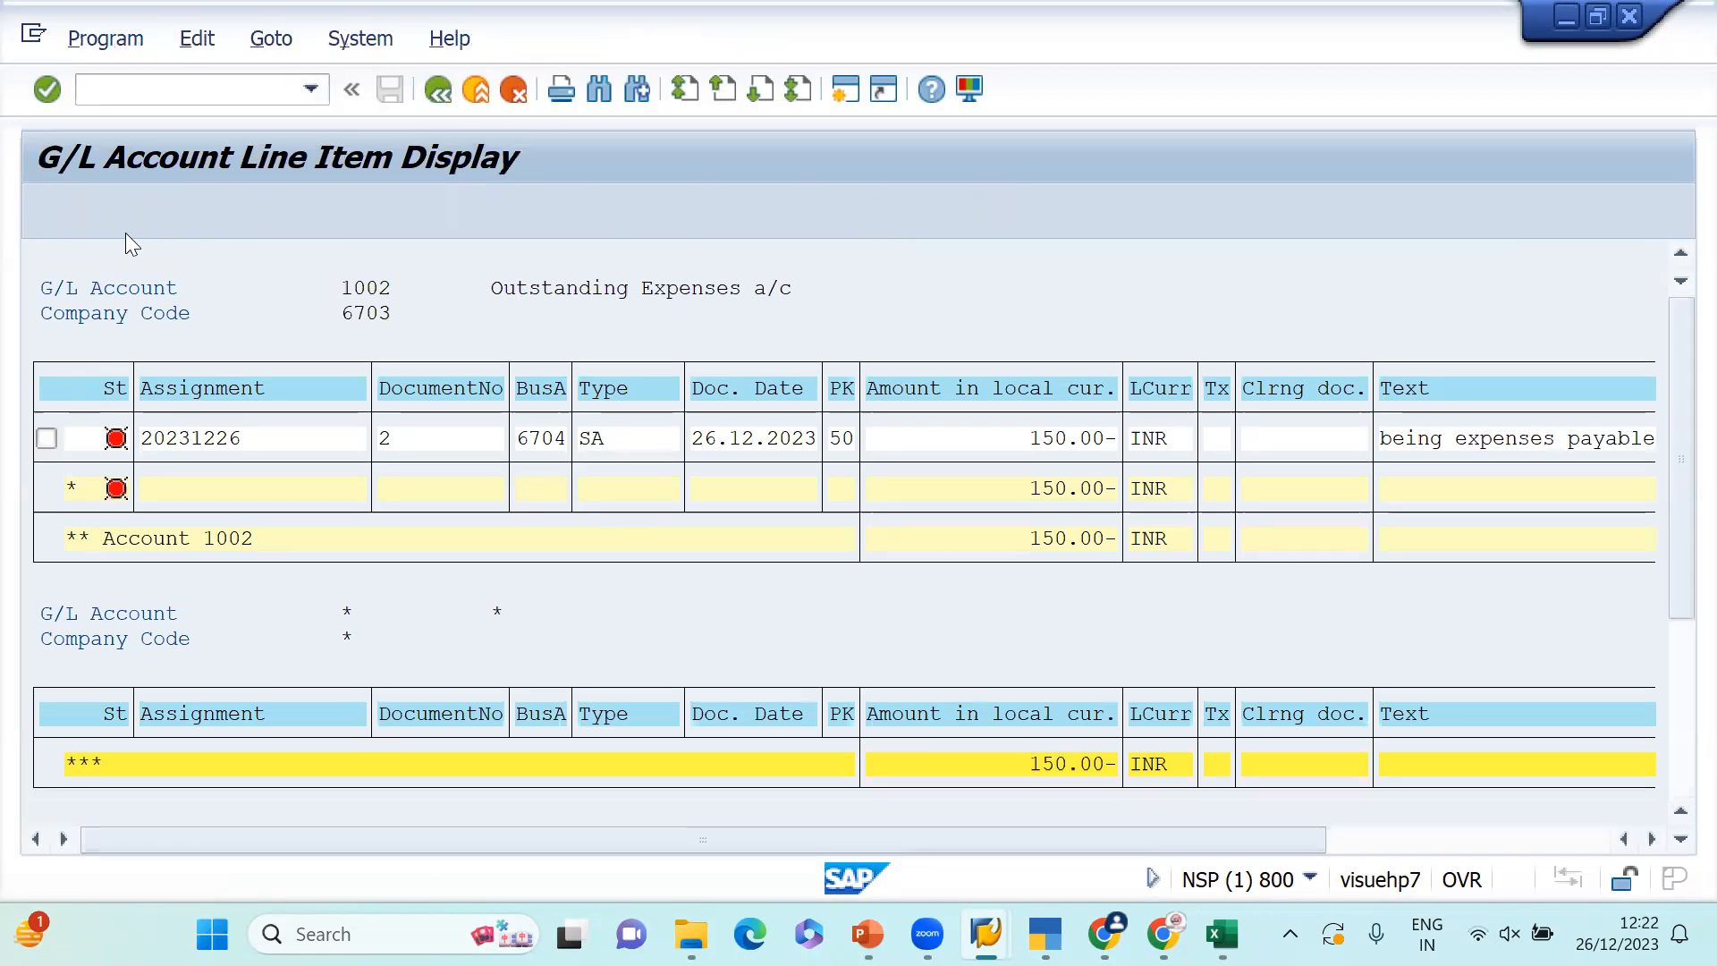
click(420, 105)
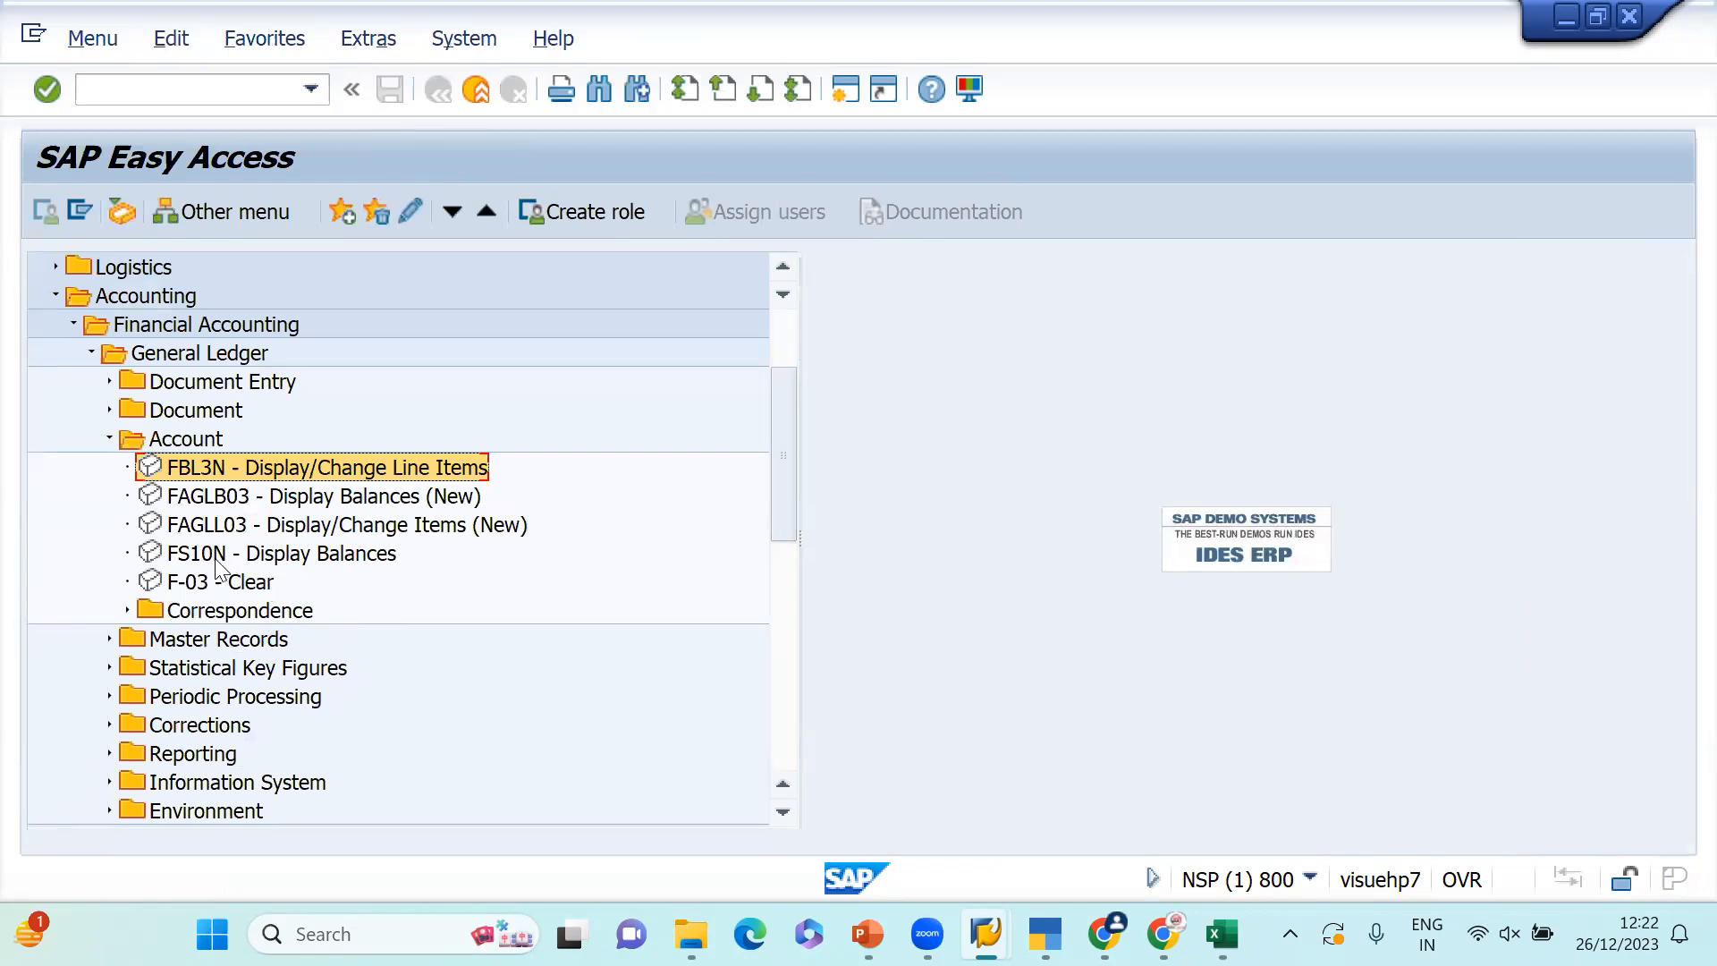
click(151, 556)
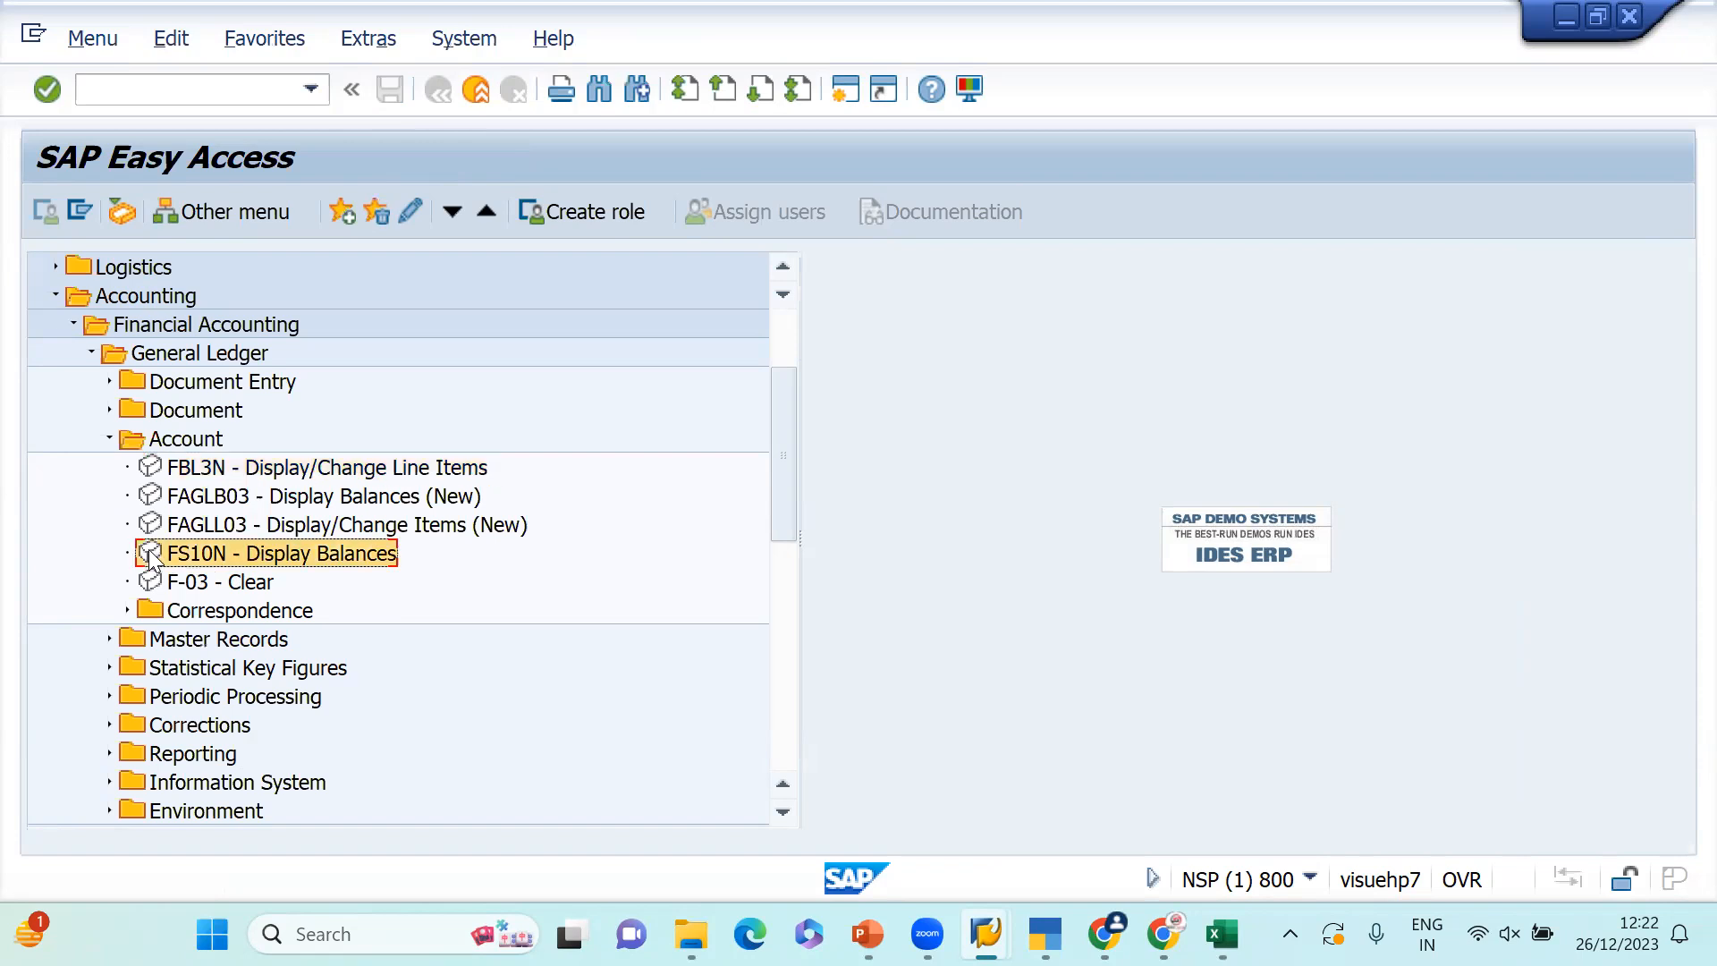
double_click(150, 555)
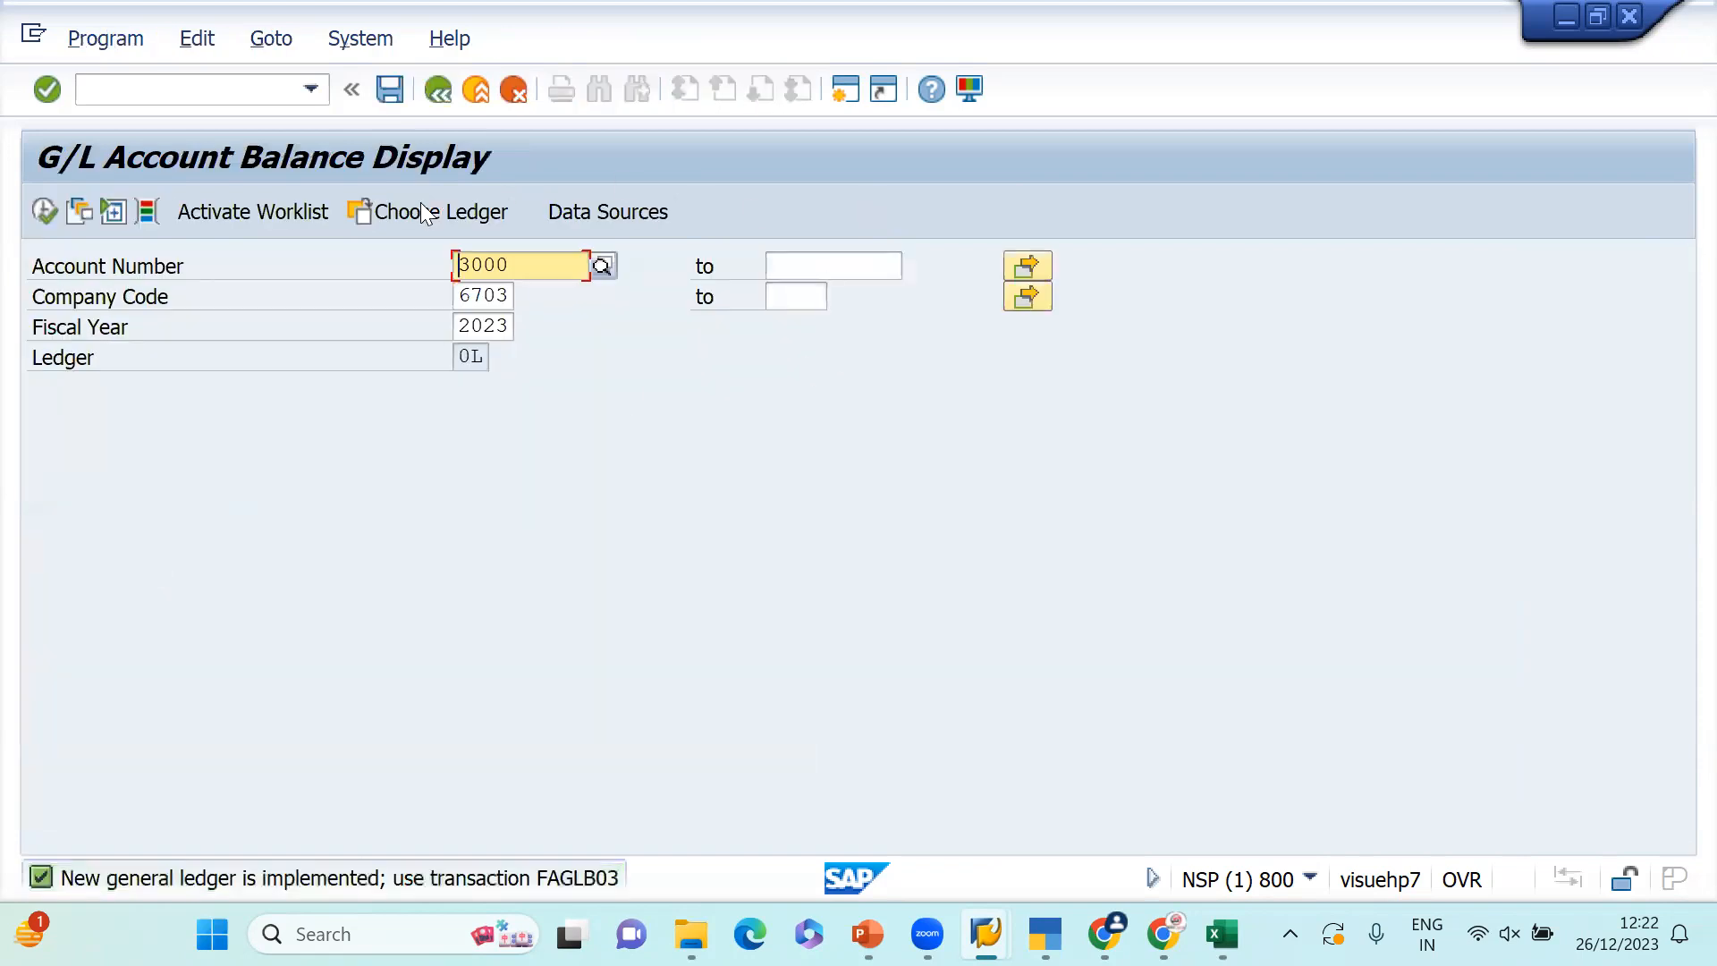
- Display the balances of account number 1002 for company code 6703 and fiscal year 2023
drag(555, 265, 200, 310)
text(1002)
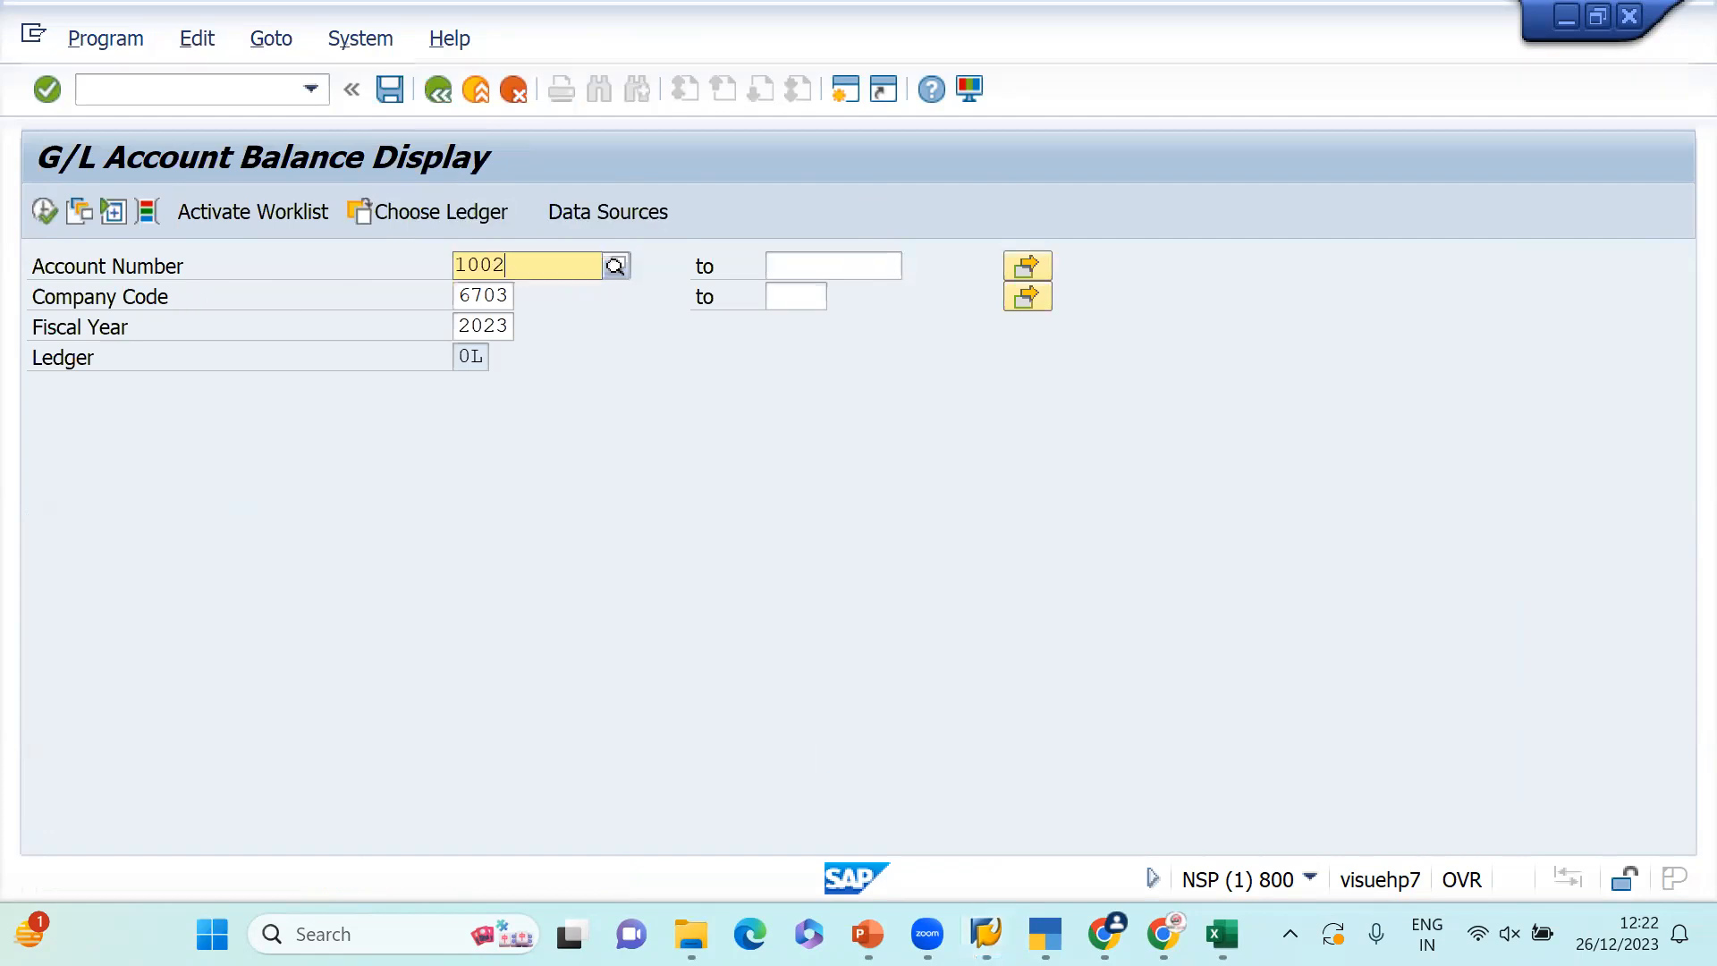
click(586, 326)
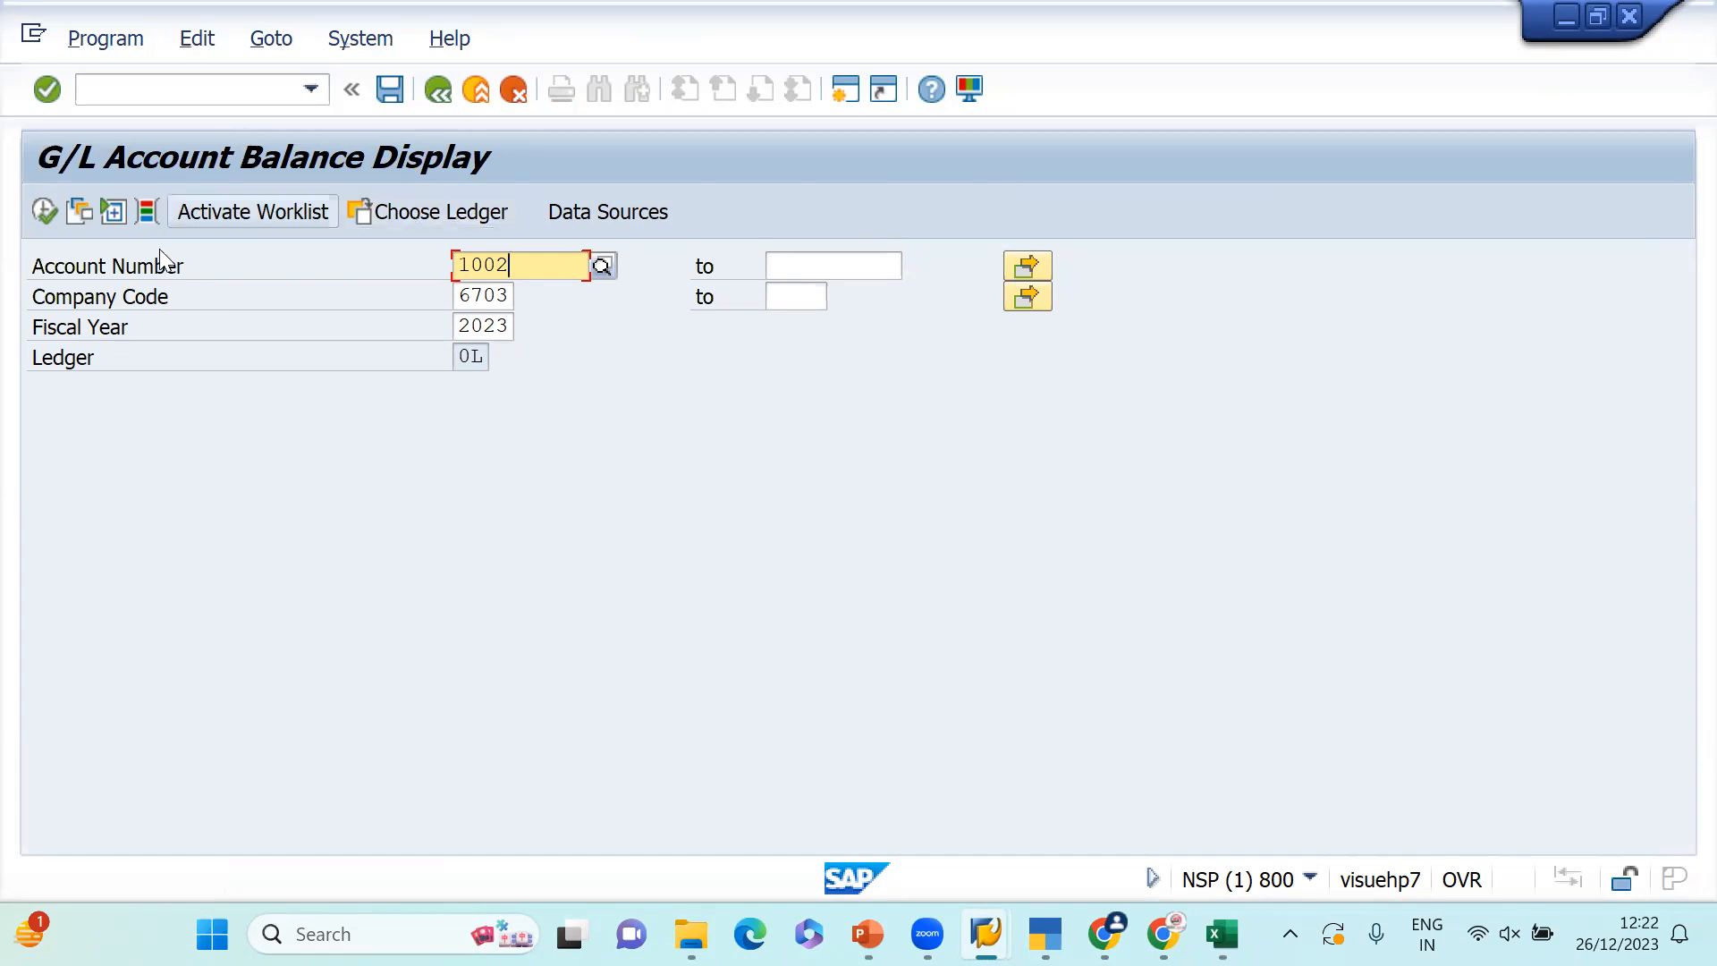
click(44, 208)
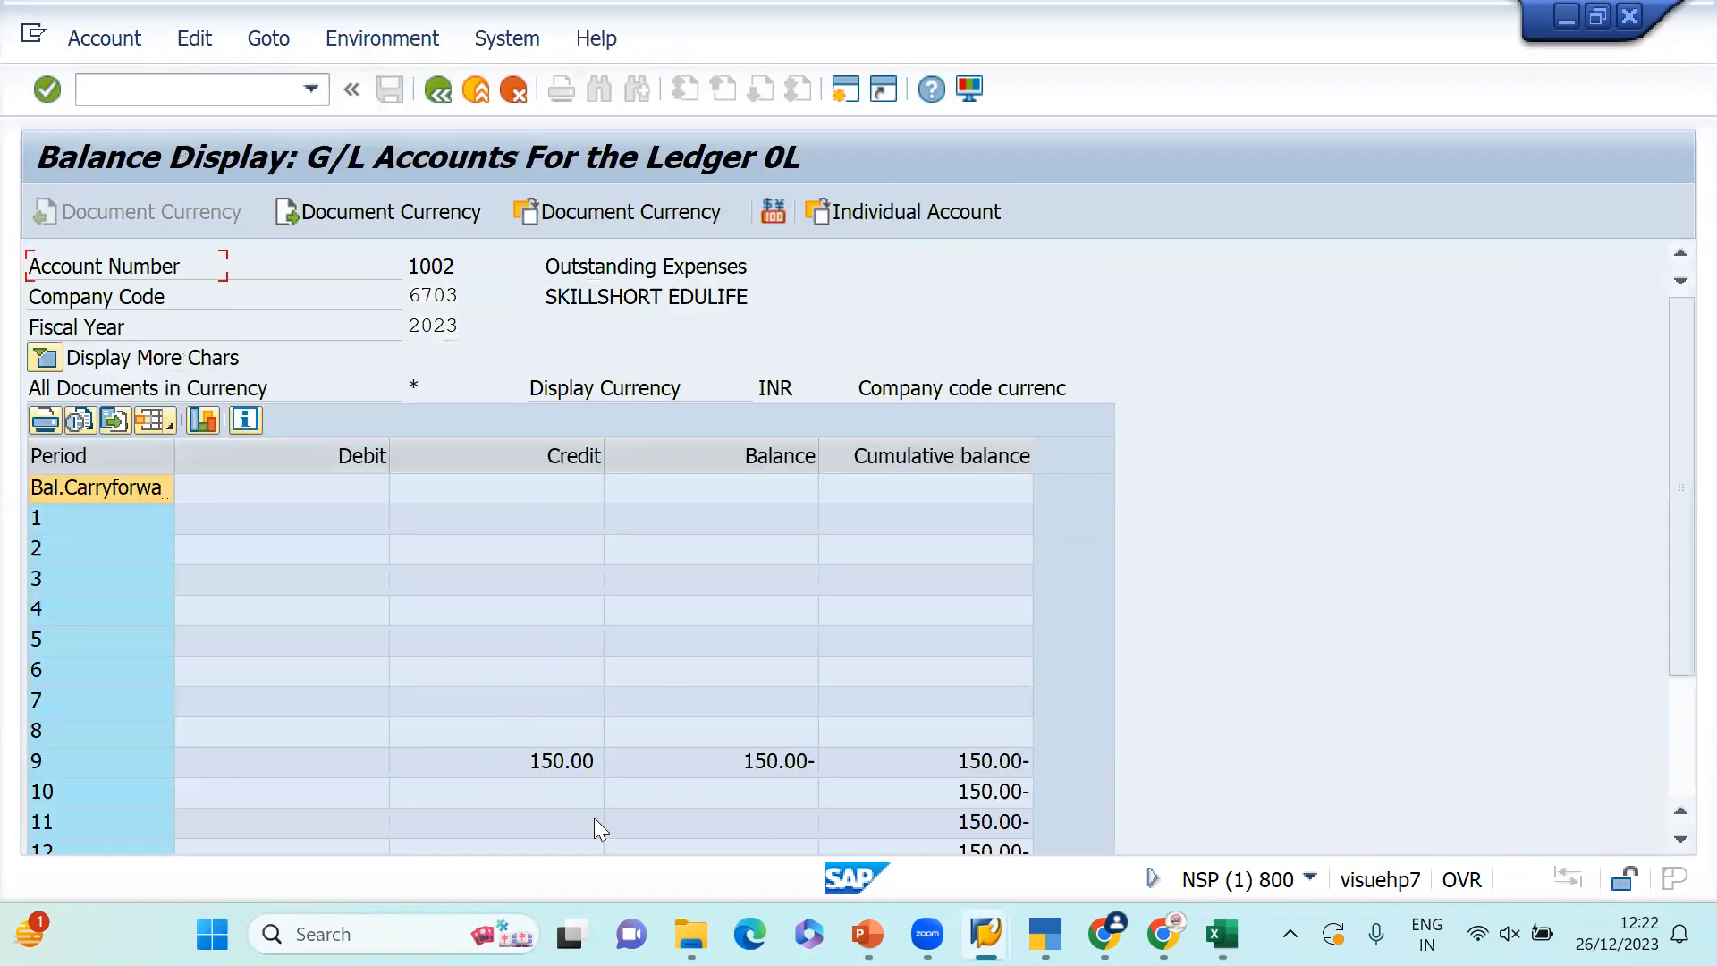
- Drill down from the period 9 credit amount of account 1002 to its line items
double_click(573, 760)
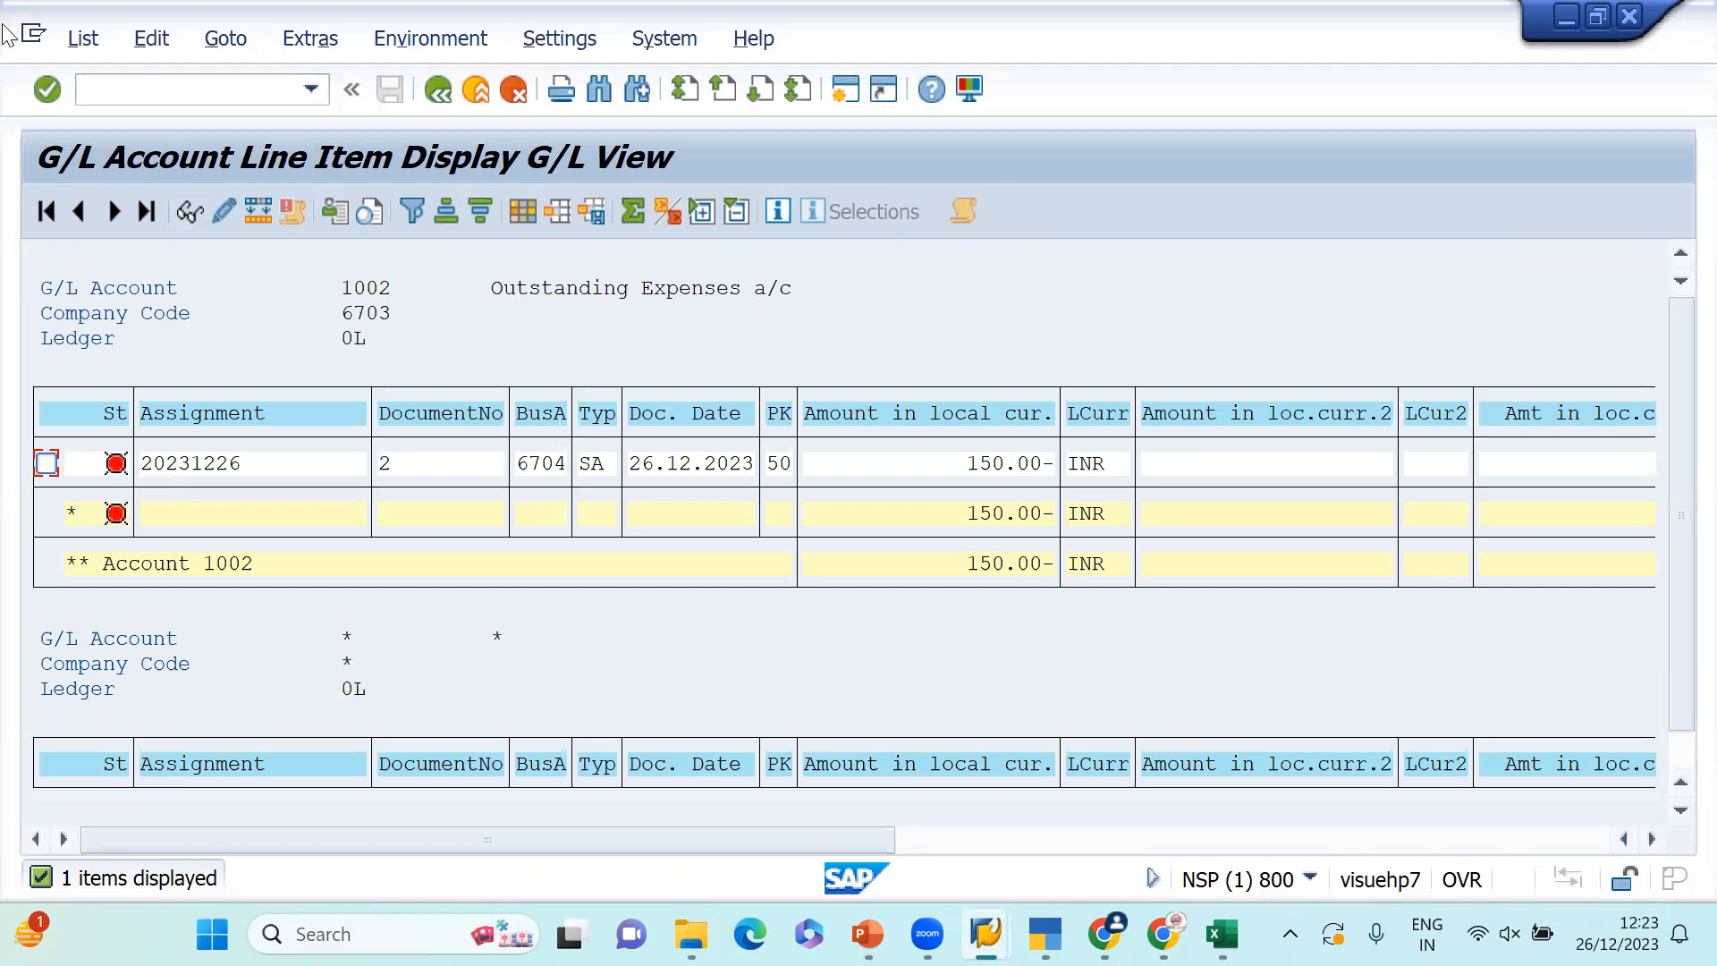
click(95, 100)
click(1644, 11)
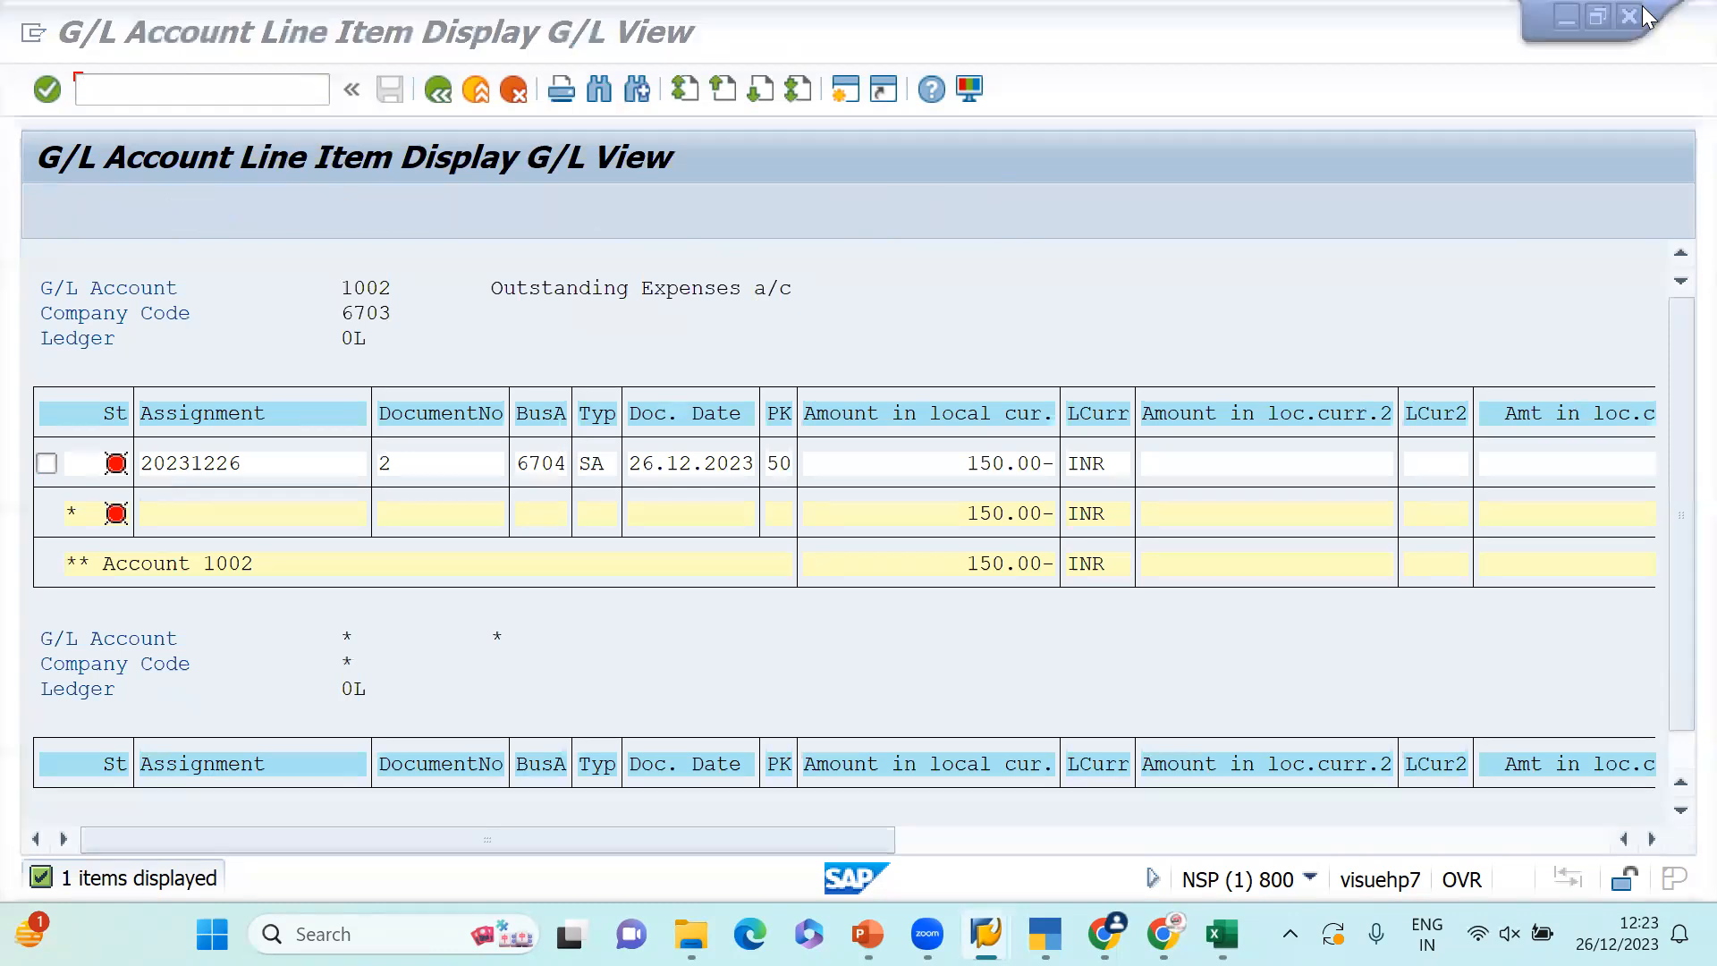